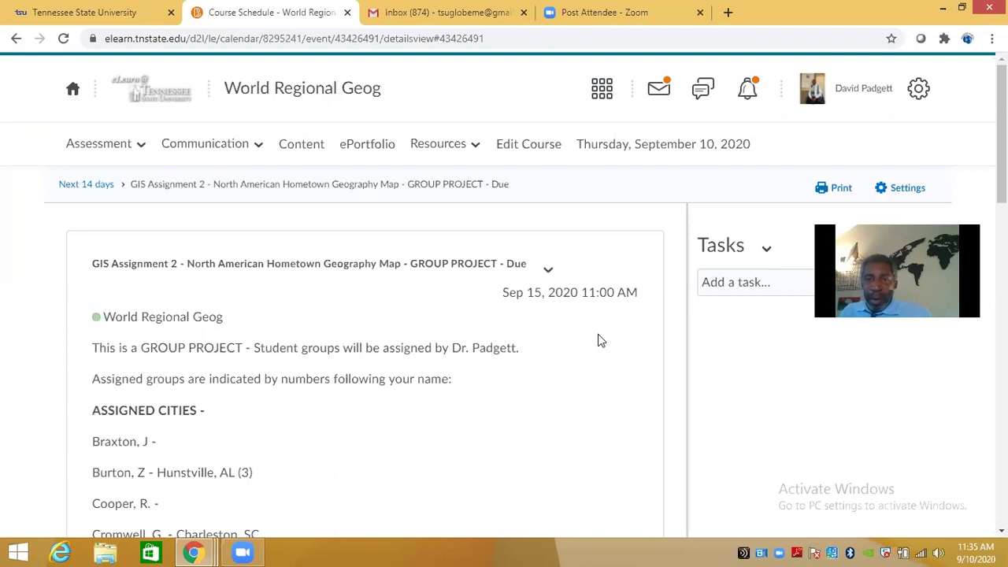
Review the assigned cities and groups in the GIS Assignment 2 event and open its linked submission folder
scroll(598, 340, "down", 2)
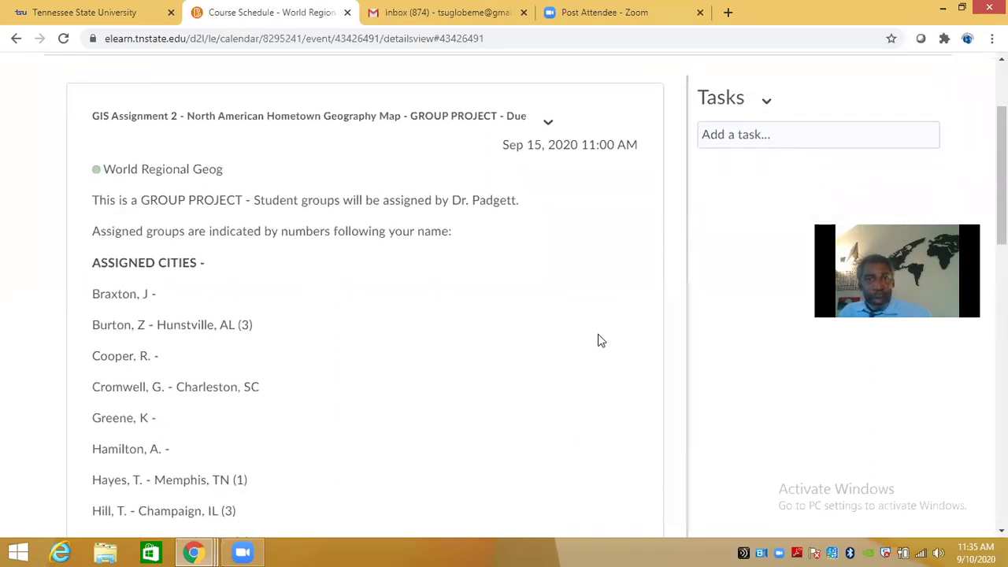
scroll(598, 341, "down", 8)
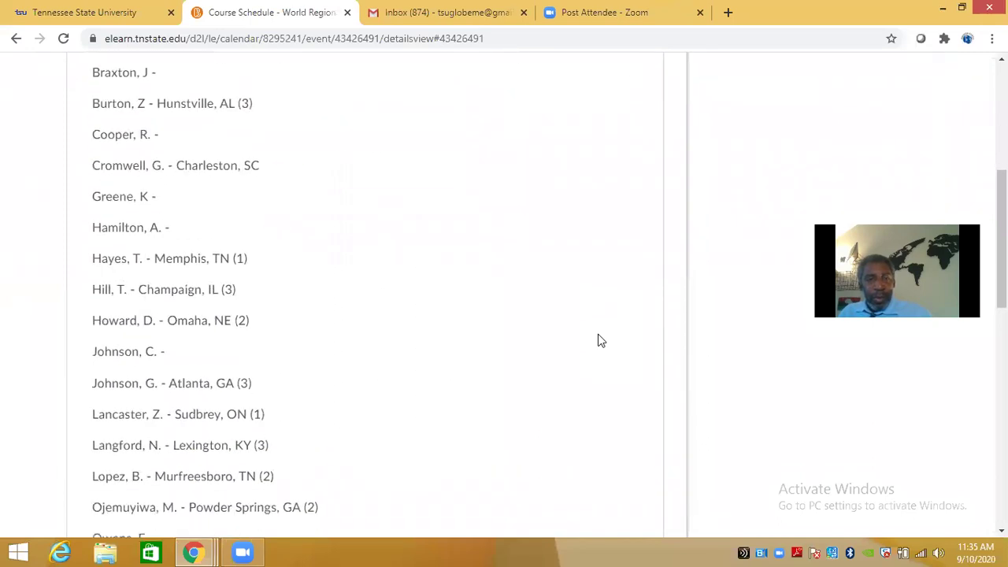
scroll(598, 341, "down", 5)
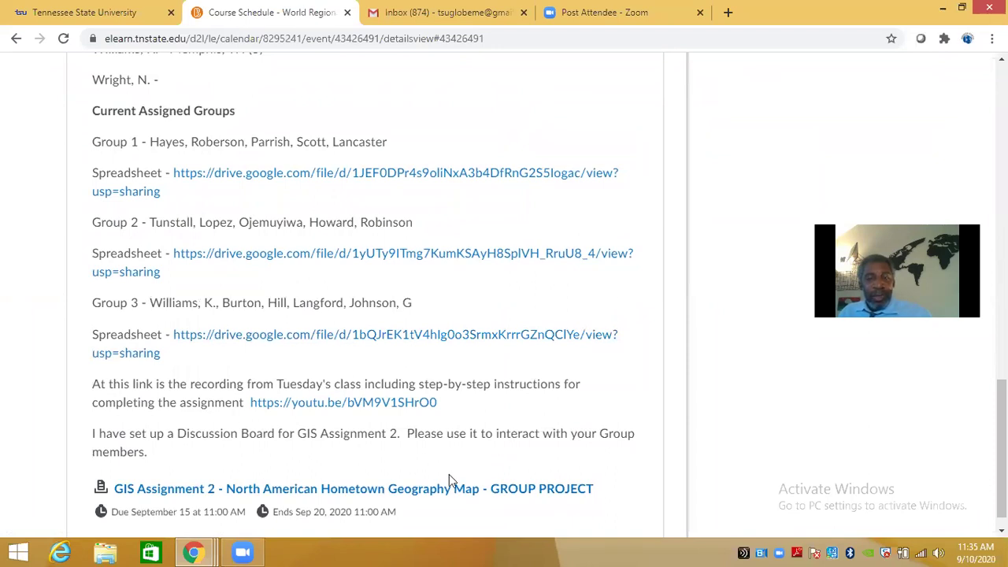
left_click(358, 490)
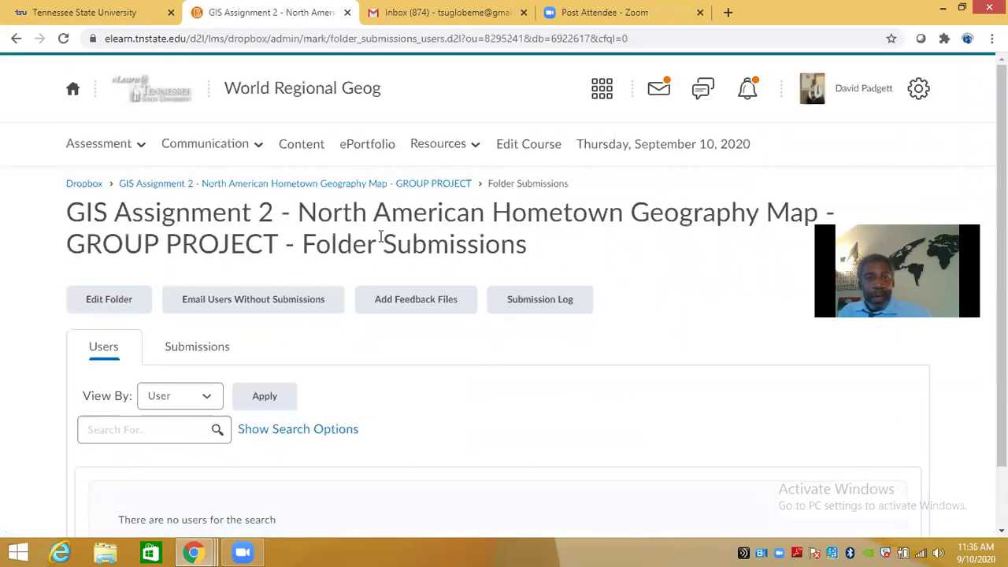
Switch the World Regional Geog course from the instructor role to the student view
scroll(383, 307, "down", 1)
scroll(383, 307, "up", 1)
scroll(275, 277, "down", 1)
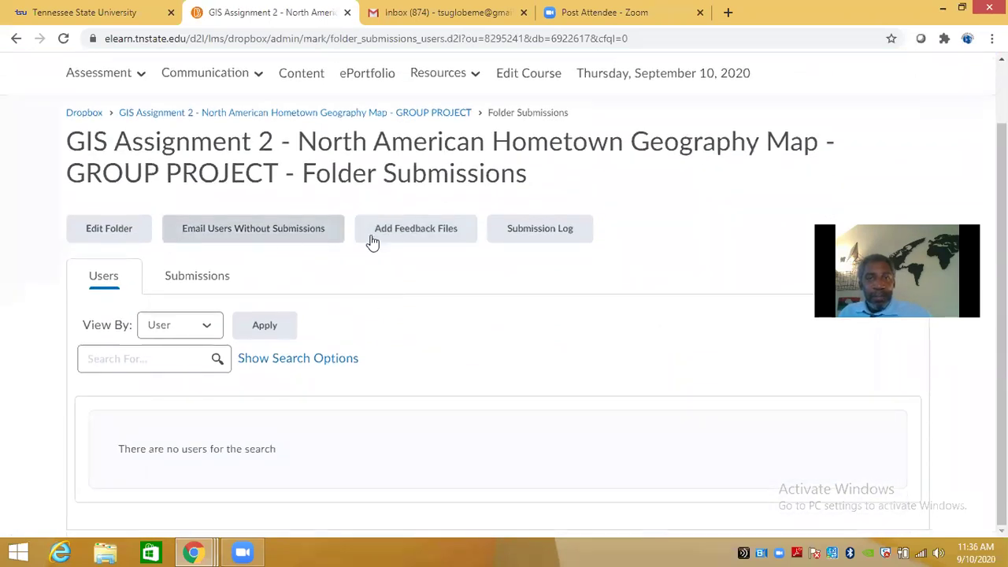
scroll(472, 260, "up", 1)
left_click(861, 89)
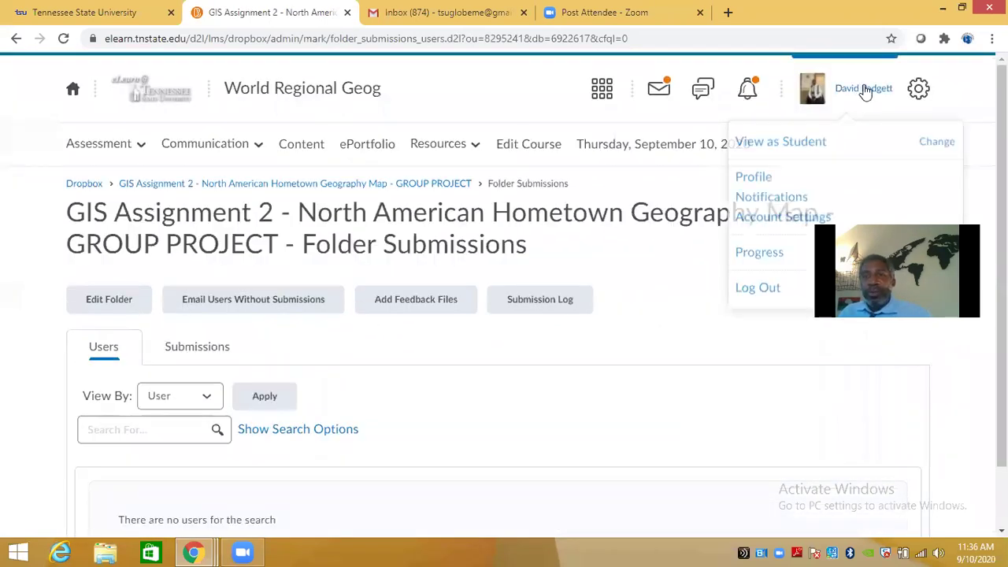
left_click(792, 146)
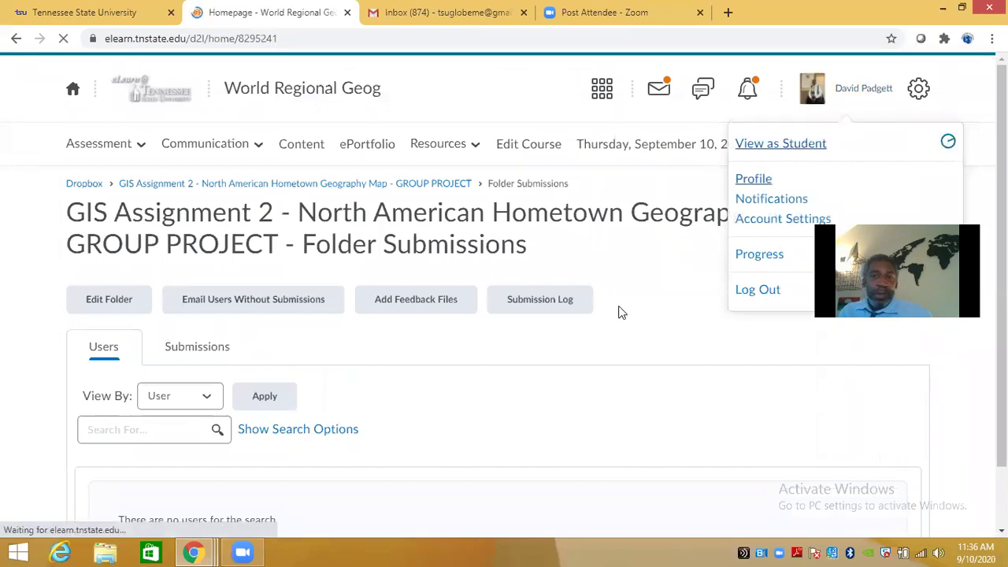
Open the GIS Assignment 2 event from the upcoming events and follow its link to the student submission page
scroll(468, 308, "down", 12)
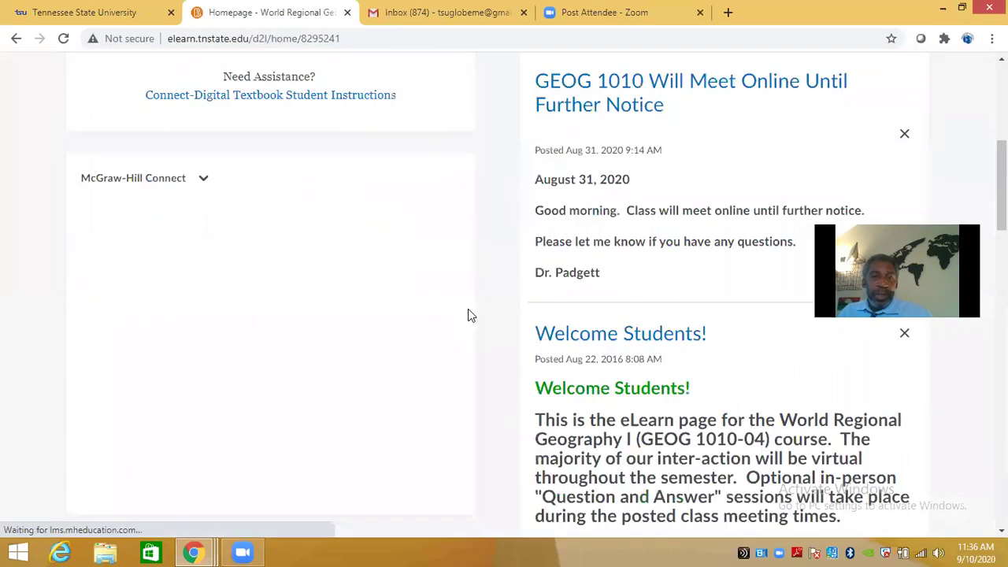
left_click(260, 196)
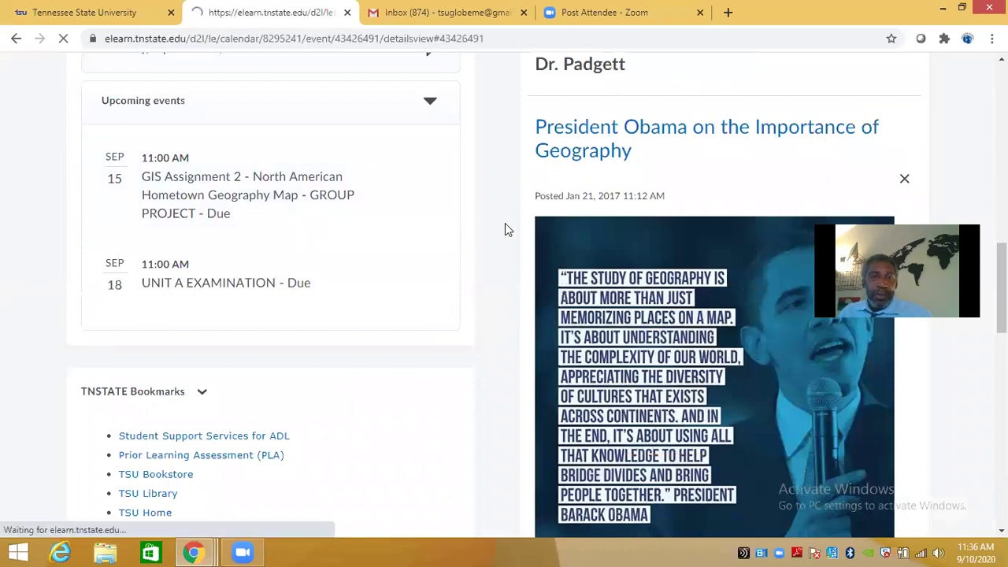
scroll(486, 244, "down", 12)
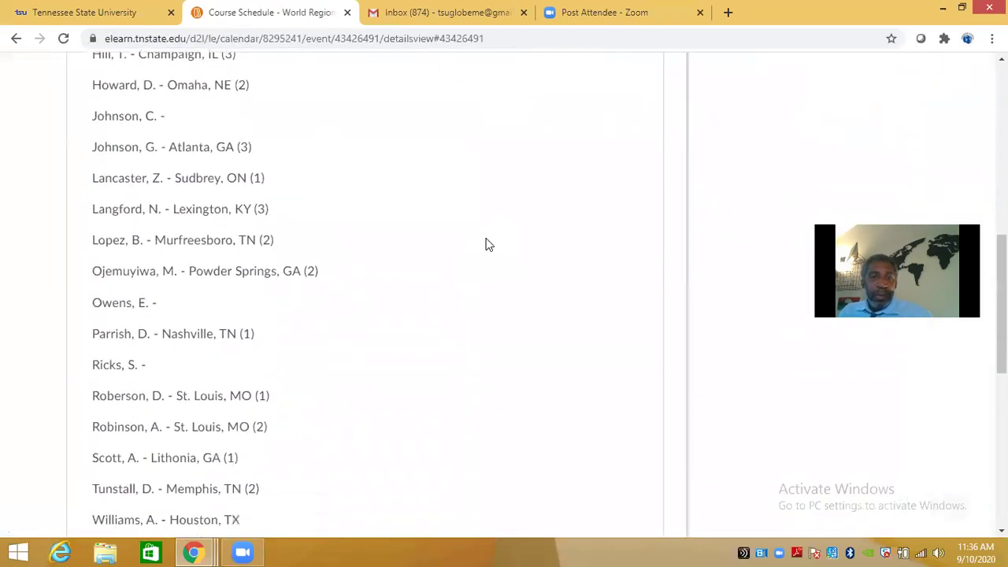
scroll(483, 302, "down", 1)
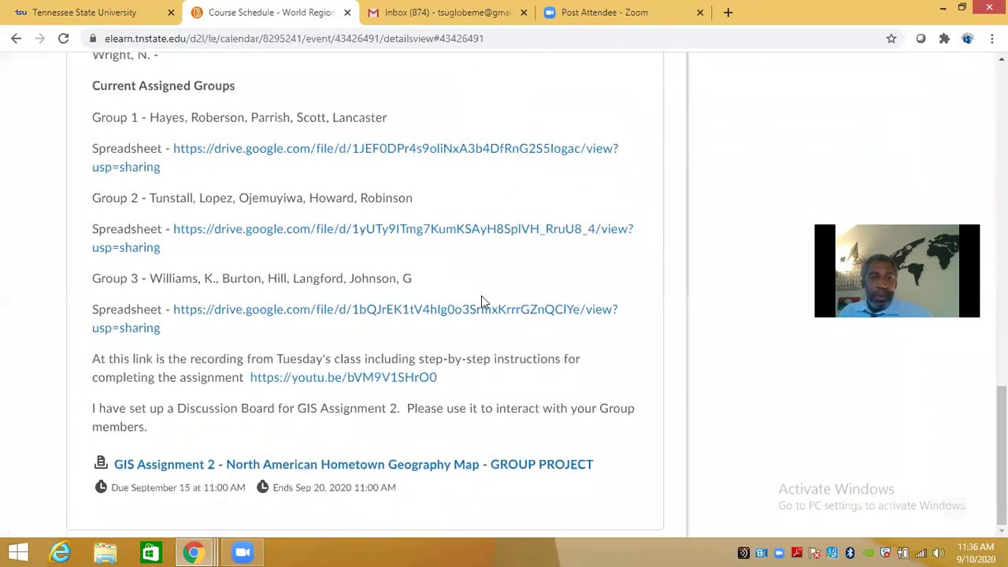
left_click(330, 465)
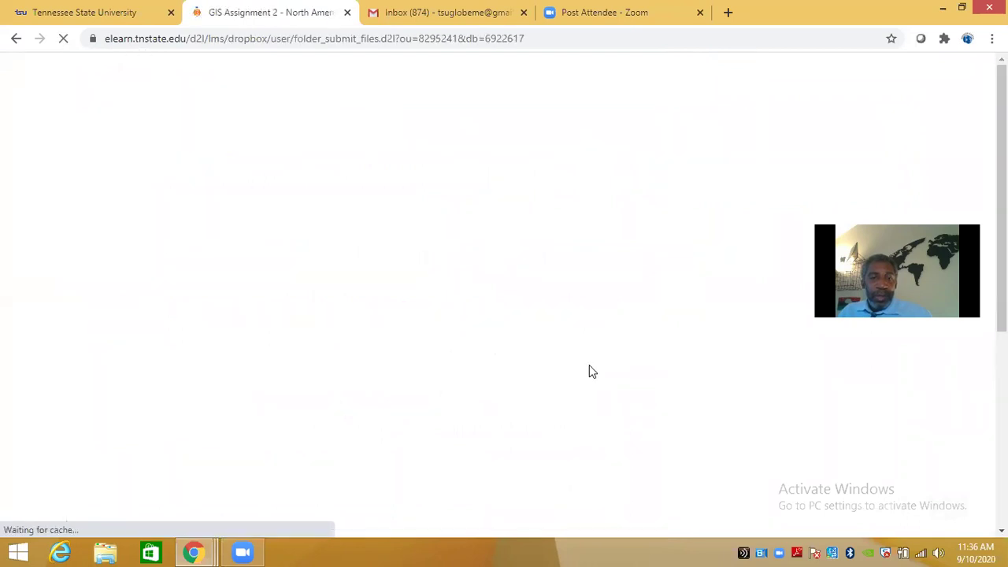
Download the attached GIS Assignment 2 instructions document, open it in Word and enable editing
scroll(575, 305, "down", 15)
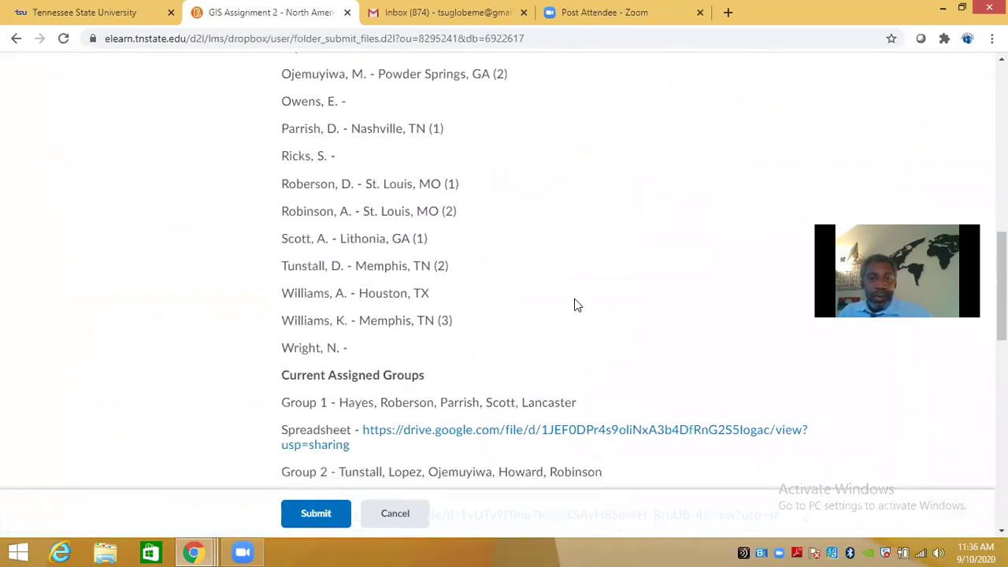
scroll(575, 305, "down", 2)
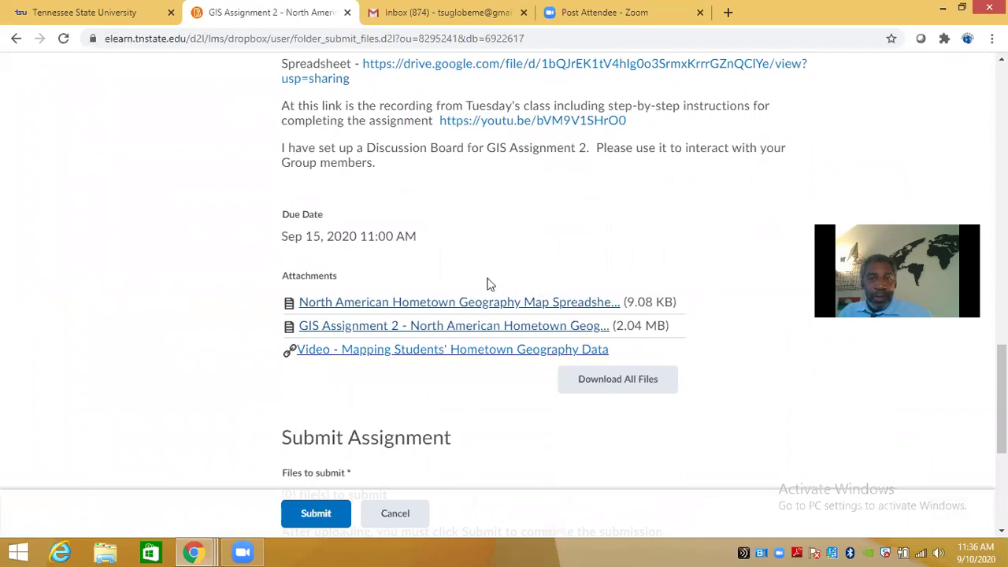
left_click(463, 331)
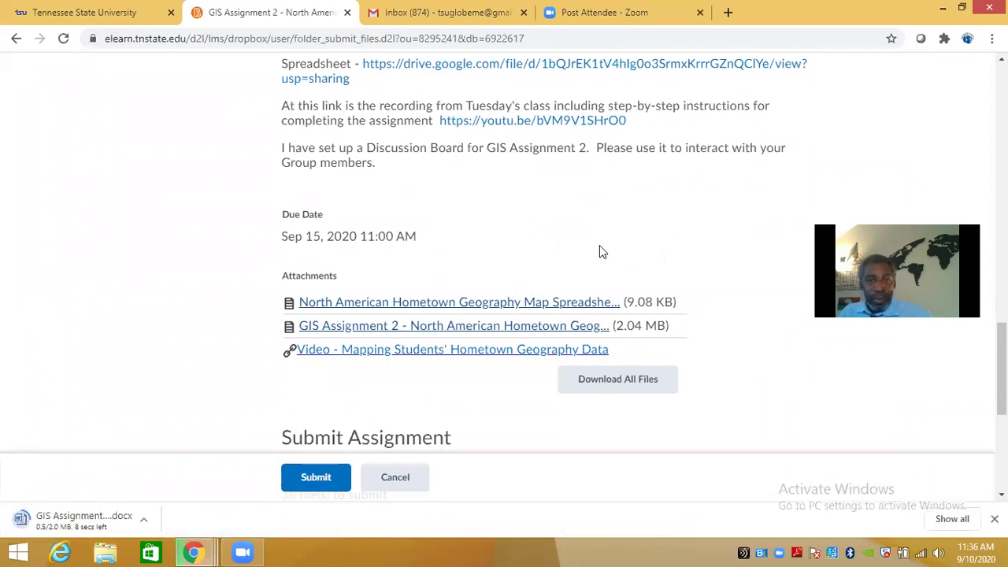
left_click(154, 526)
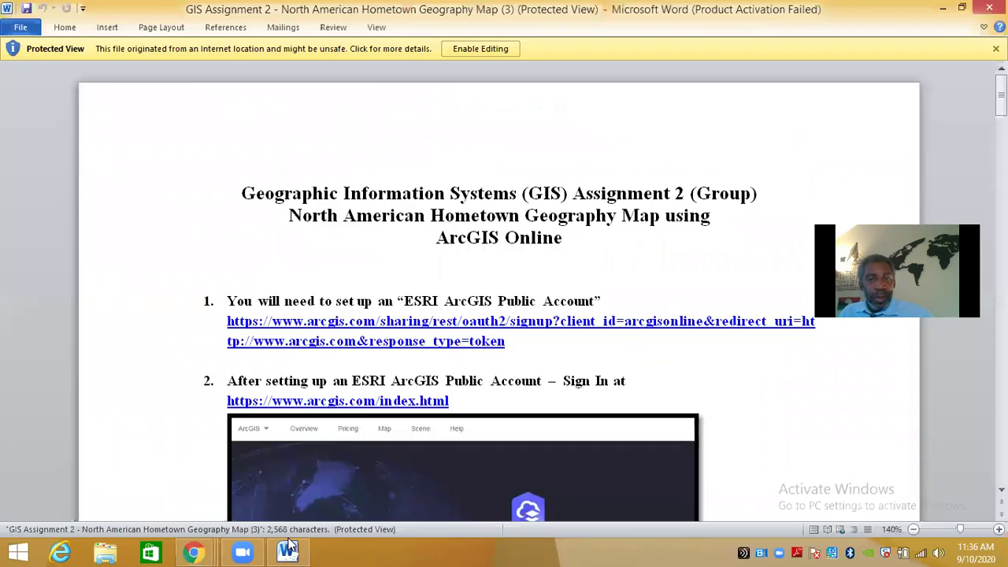
left_click(480, 49)
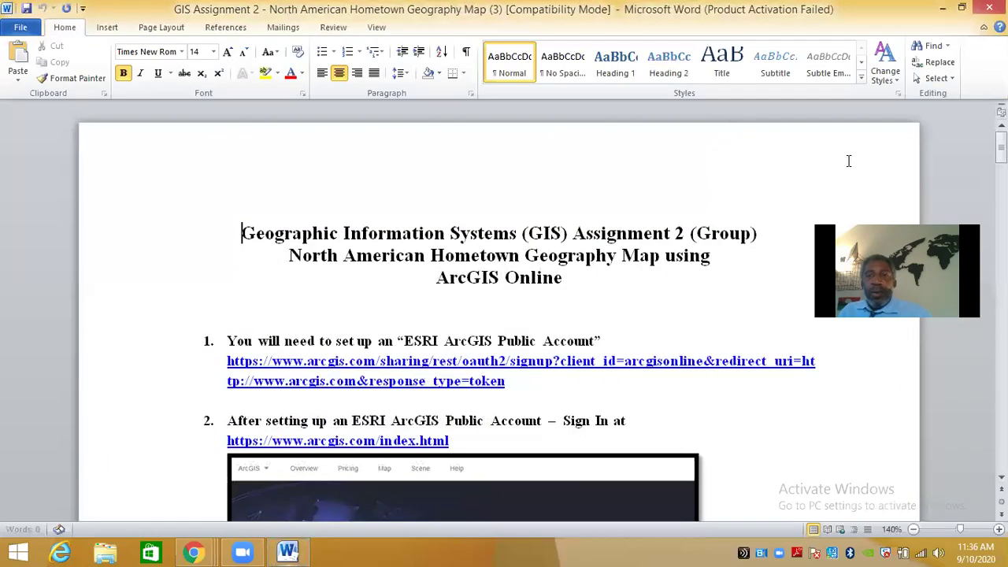
left_click(998, 529)
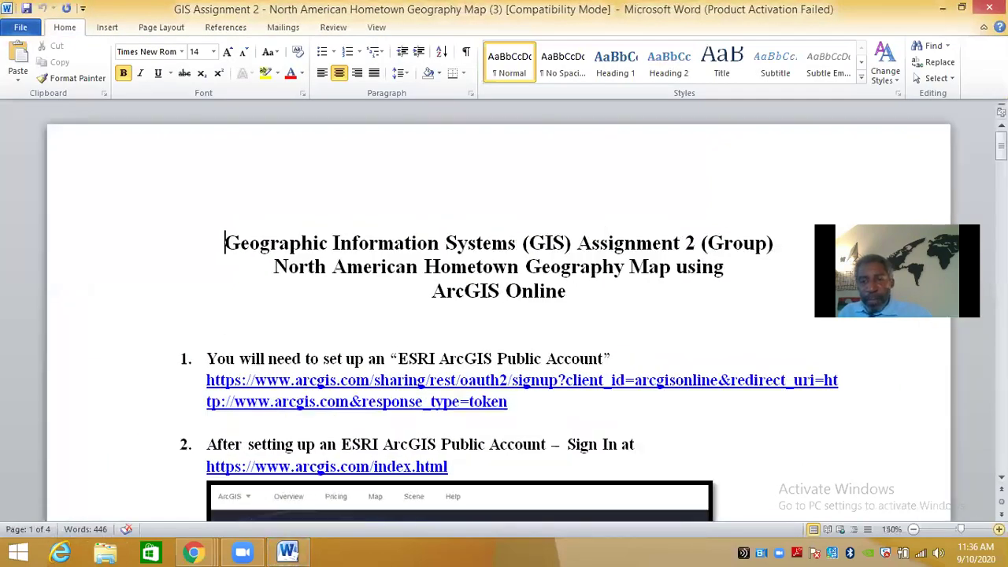
Examine instruction 5 and the list of spreadsheet fields A to N, closing the Office activation dialog
scroll(654, 310, "down", 10)
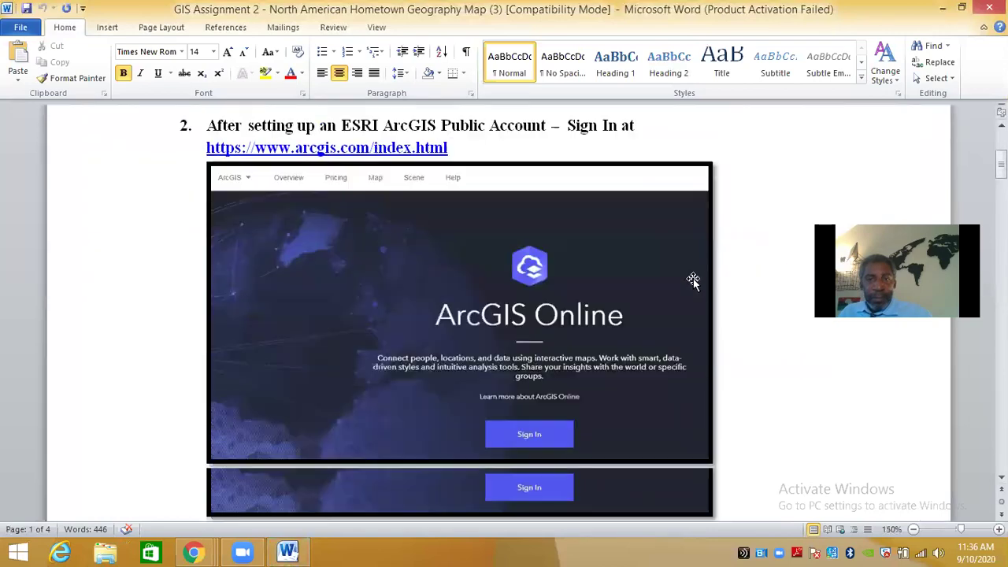
scroll(731, 282, "down", 10)
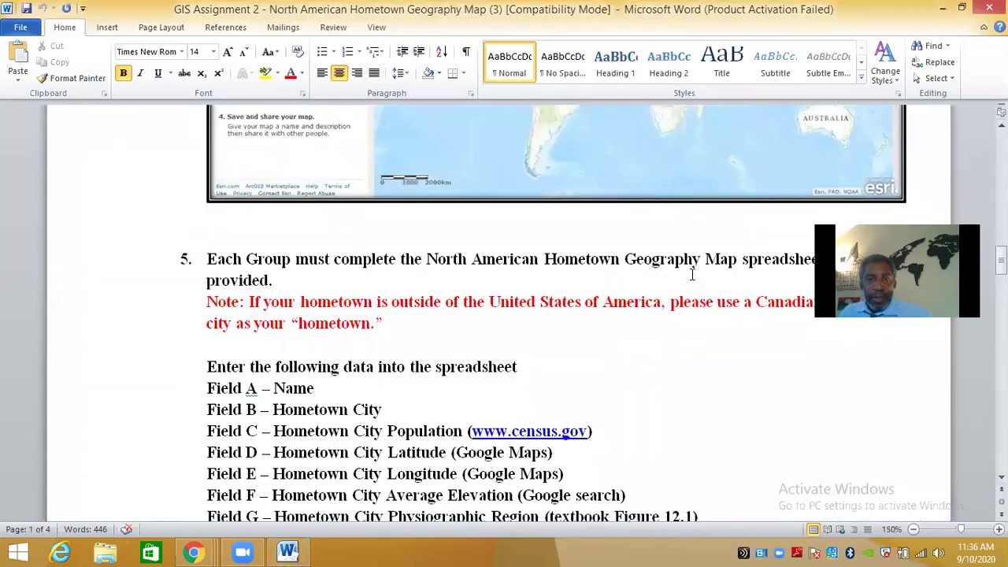
scroll(692, 272, "down", 1)
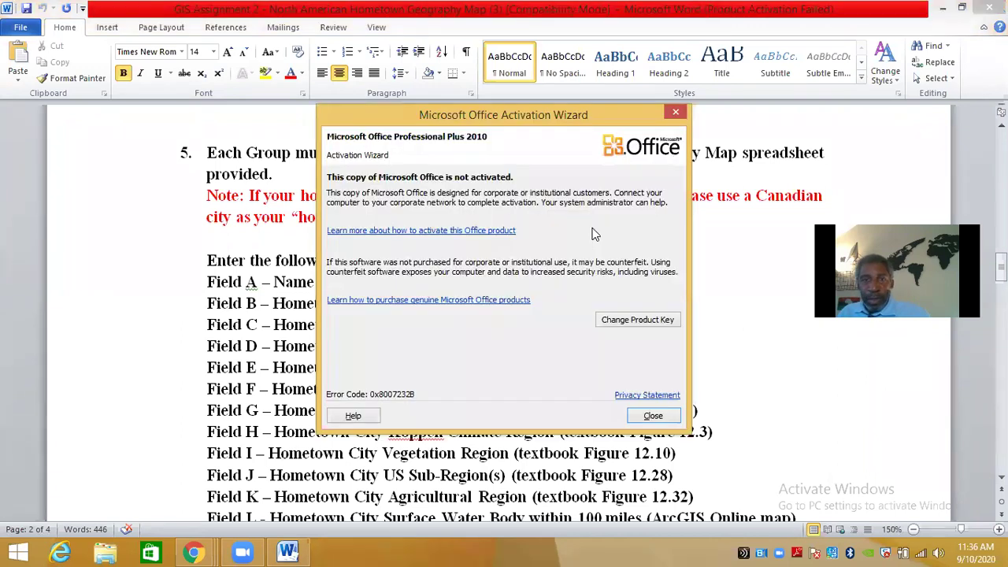
left_click(676, 112)
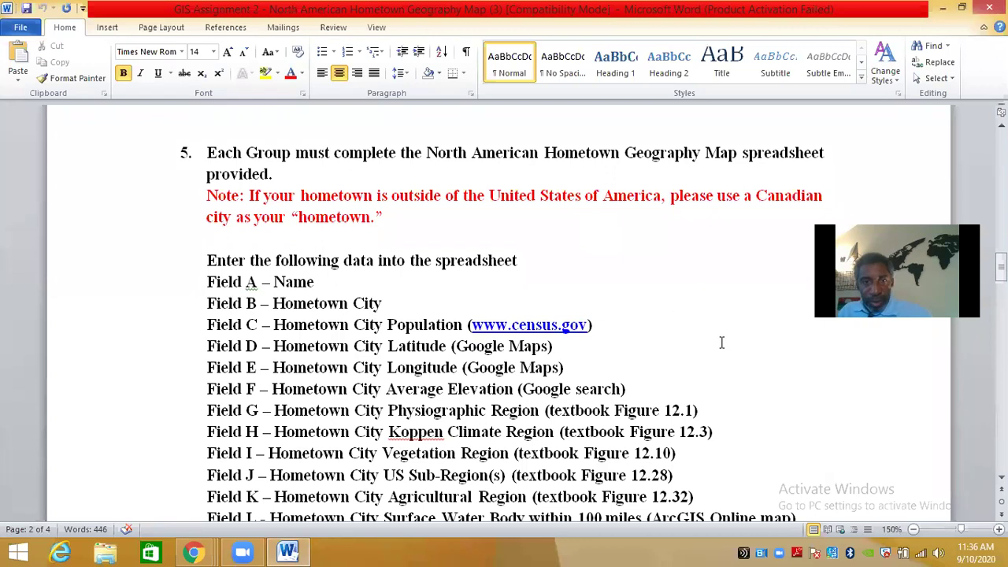
scroll(681, 323, "down", 1)
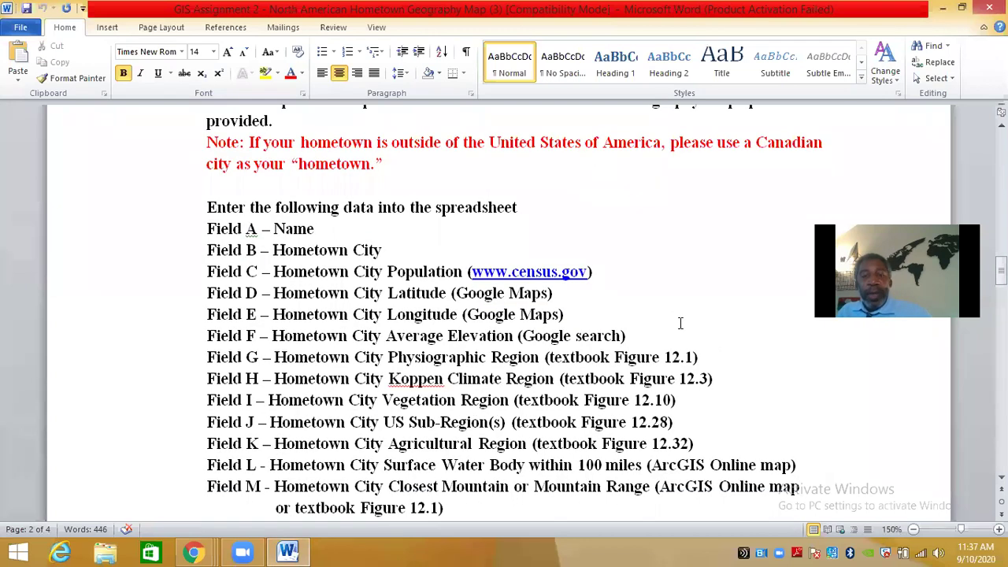
scroll(681, 322, "down", 1)
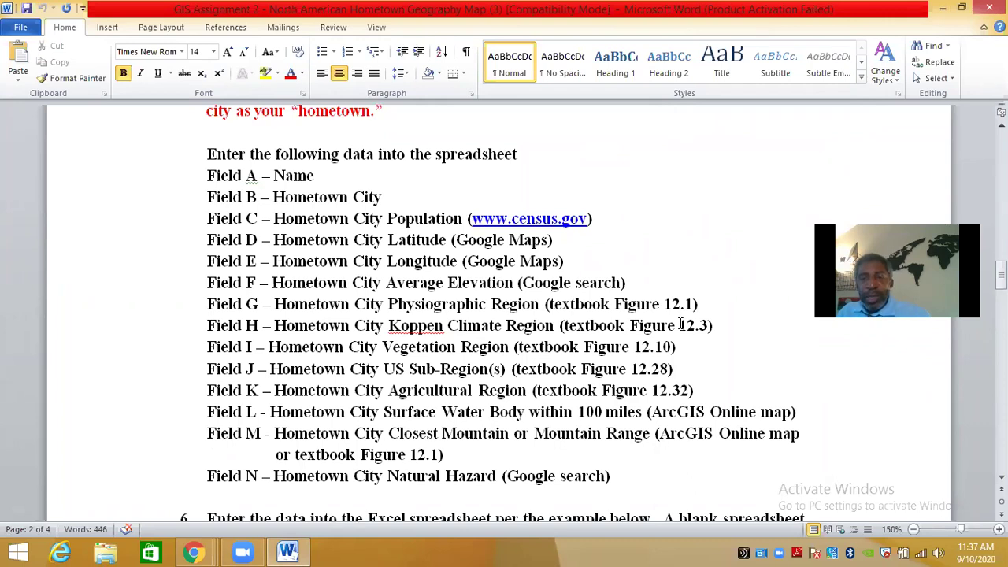
scroll(680, 322, "up", 2)
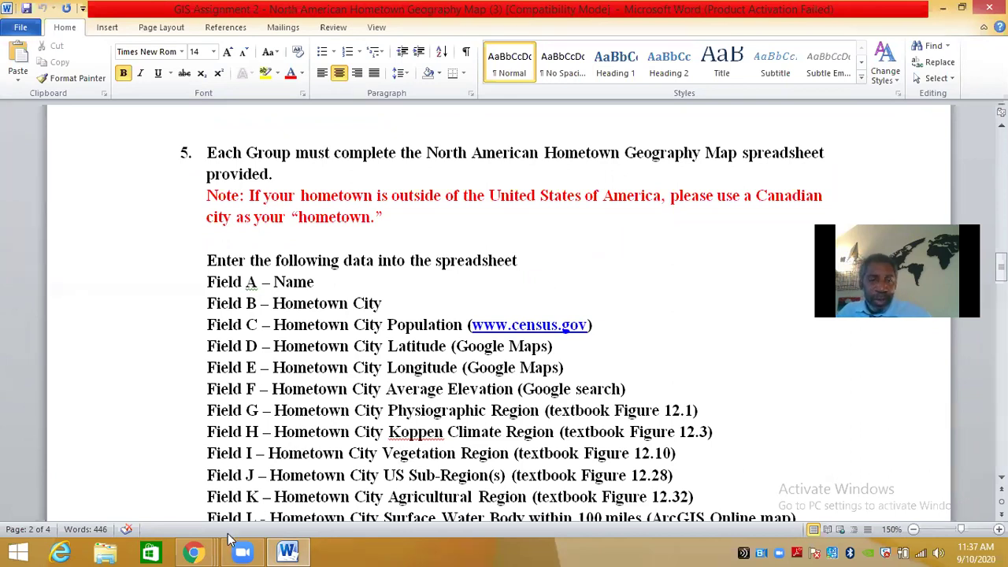
left_click(195, 552)
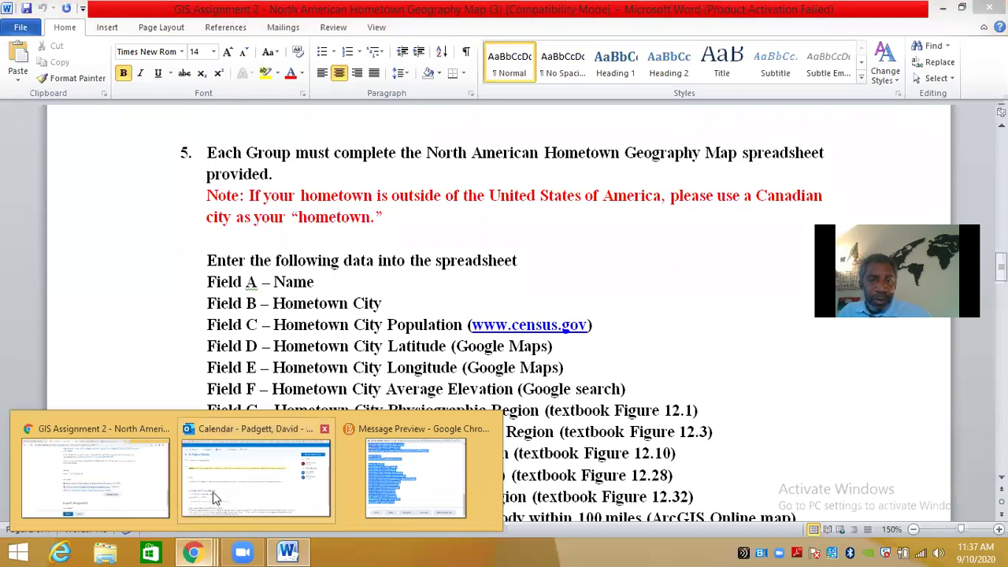
left_click(416, 476)
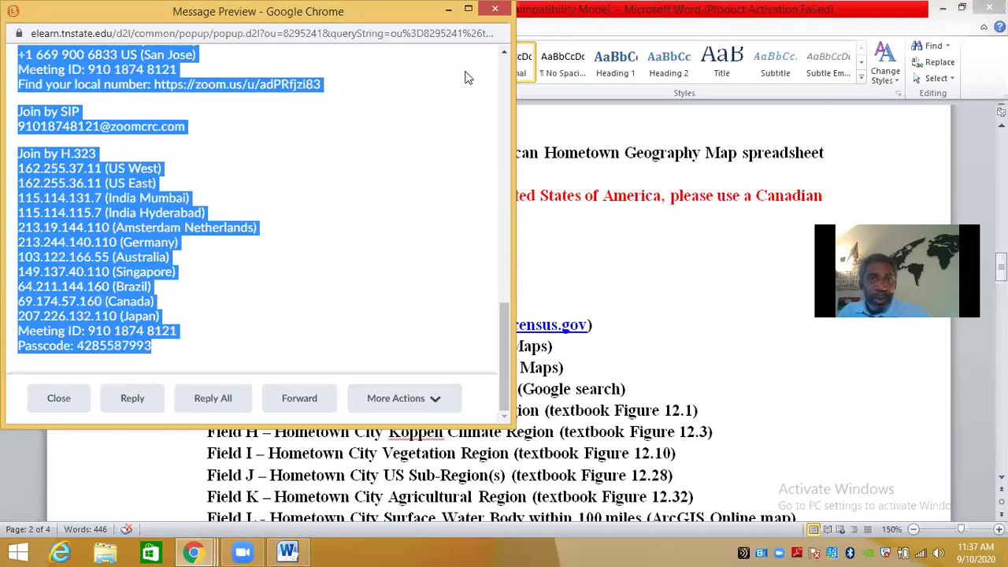
left_click_drag(508, 298, 507, 36)
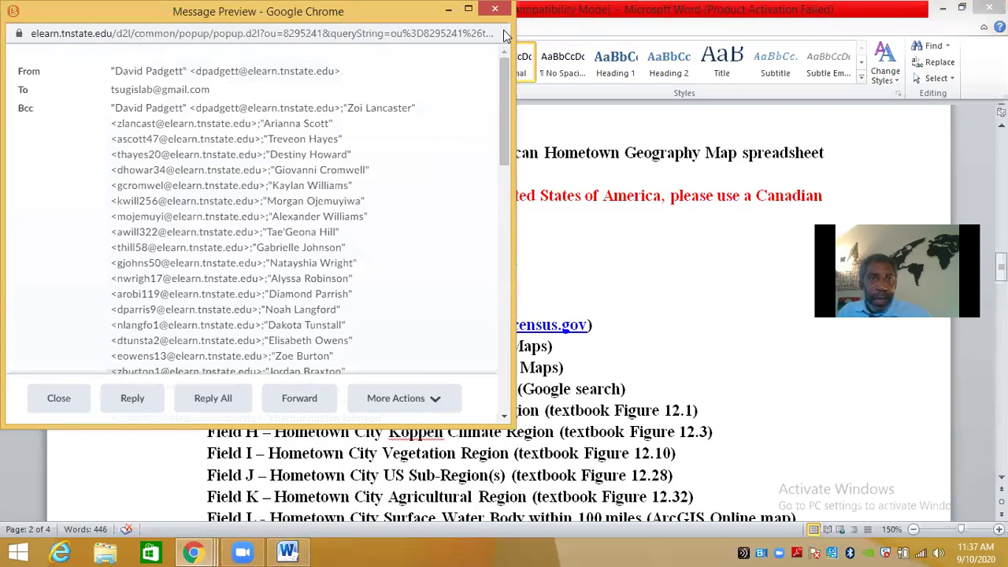
left_click(505, 69)
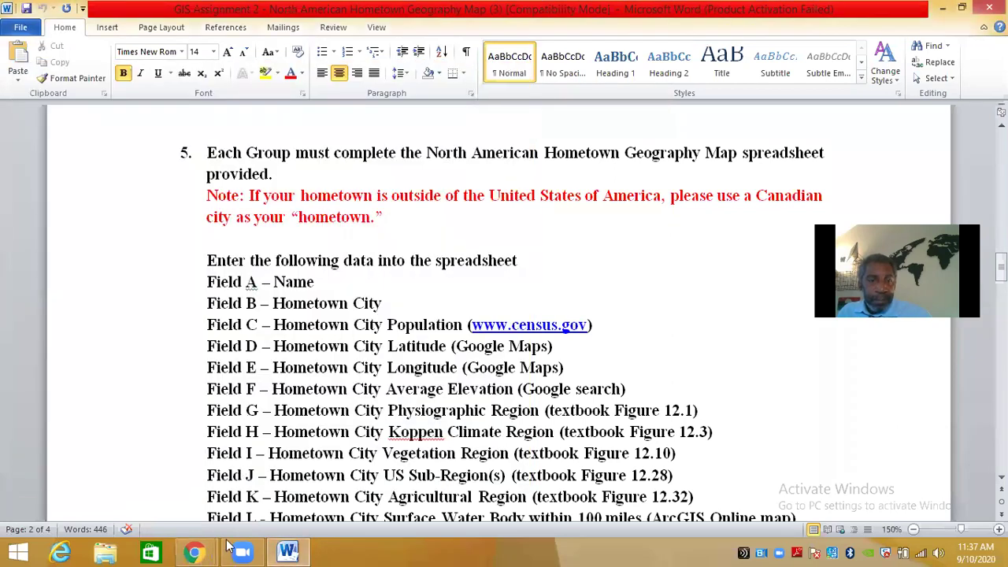
Return to the GIS Assignment 2 submission page in Chrome and open the Group 1 spreadsheet link
mouse_move(194, 551)
left_click(126, 465)
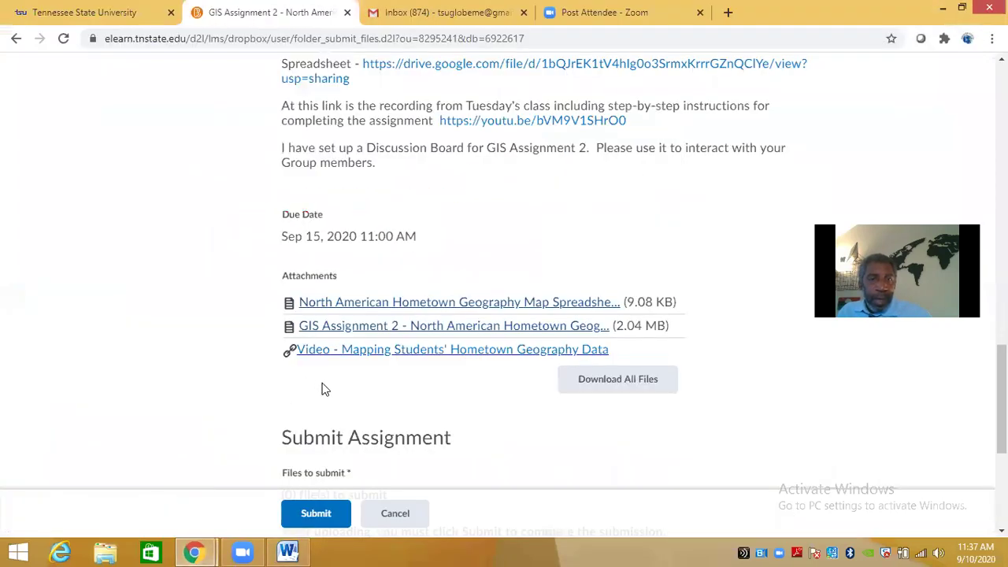
scroll(509, 393, "up", 4)
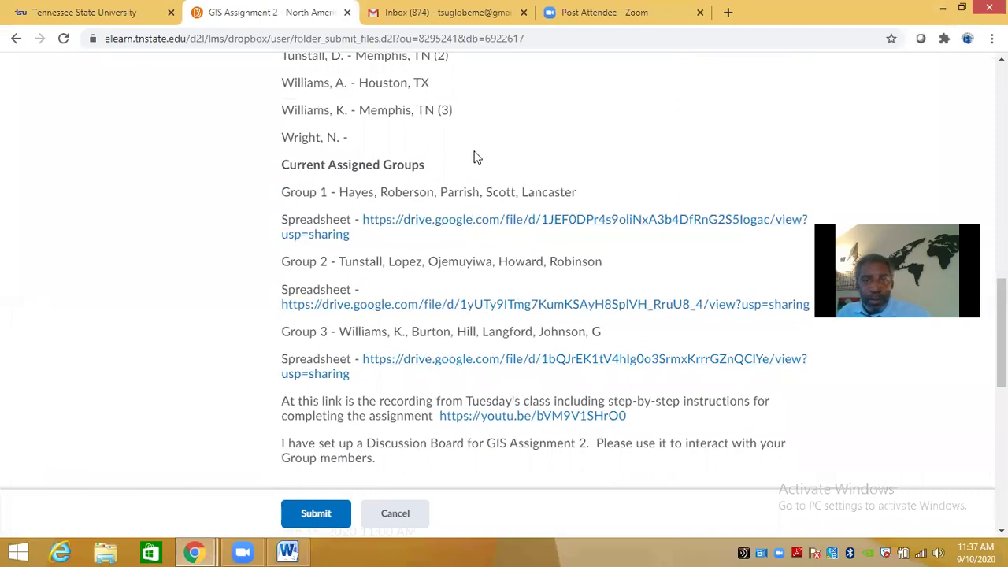
left_click(463, 223)
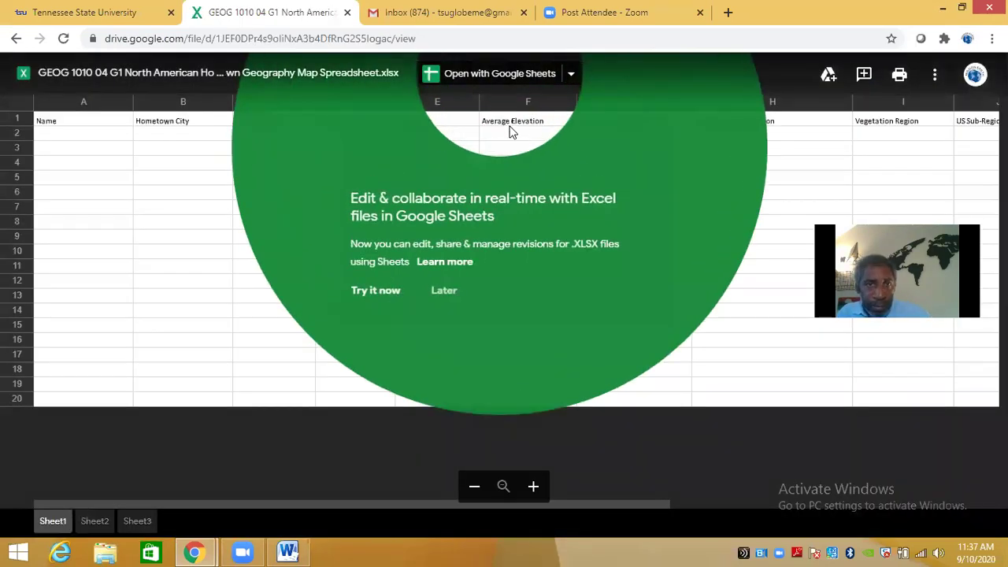
Open the Group 1 spreadsheet in Google Sheets and dismiss the Office Editing welcome dialog
left_click(499, 75)
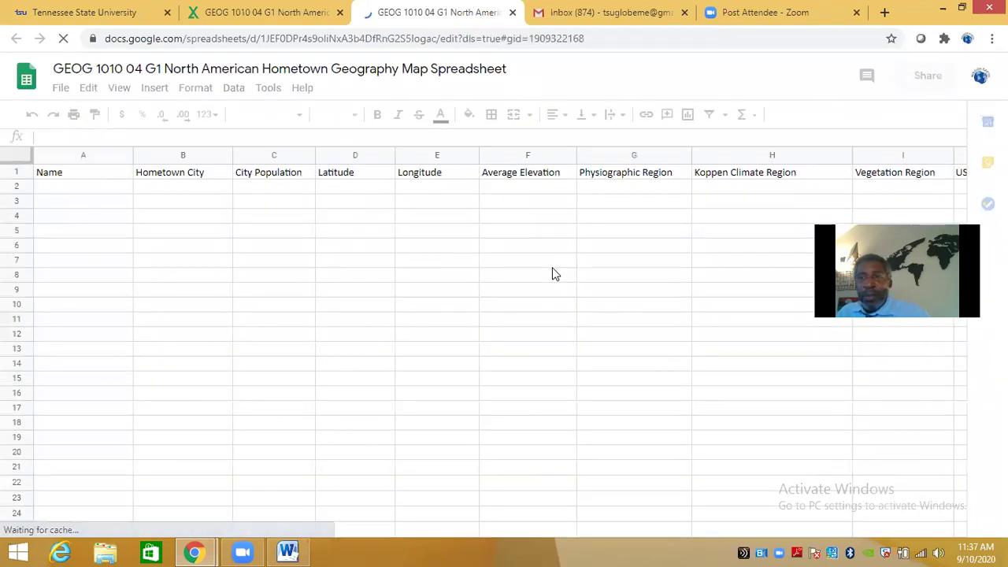
left_click_drag(410, 499, 507, 504)
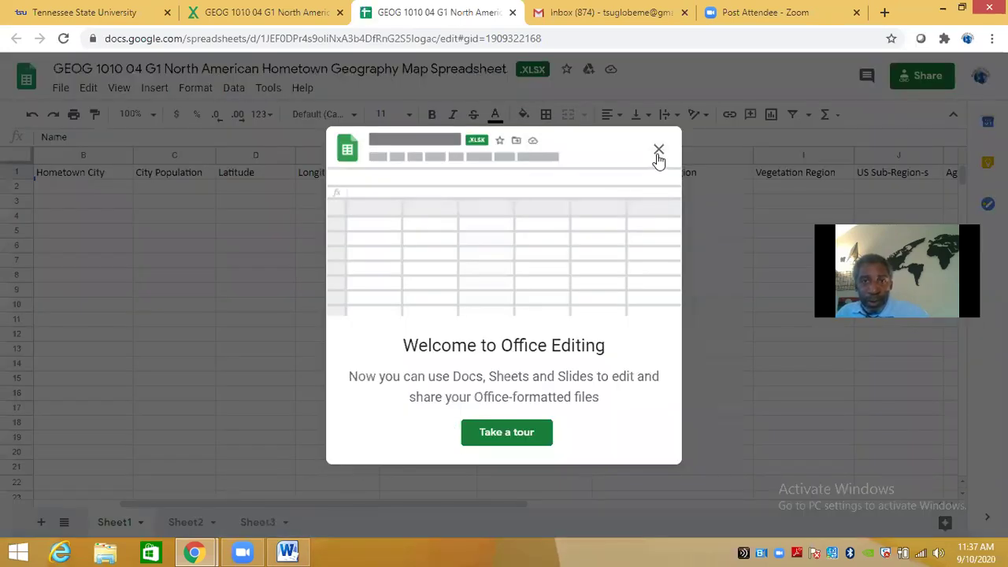
left_click(659, 149)
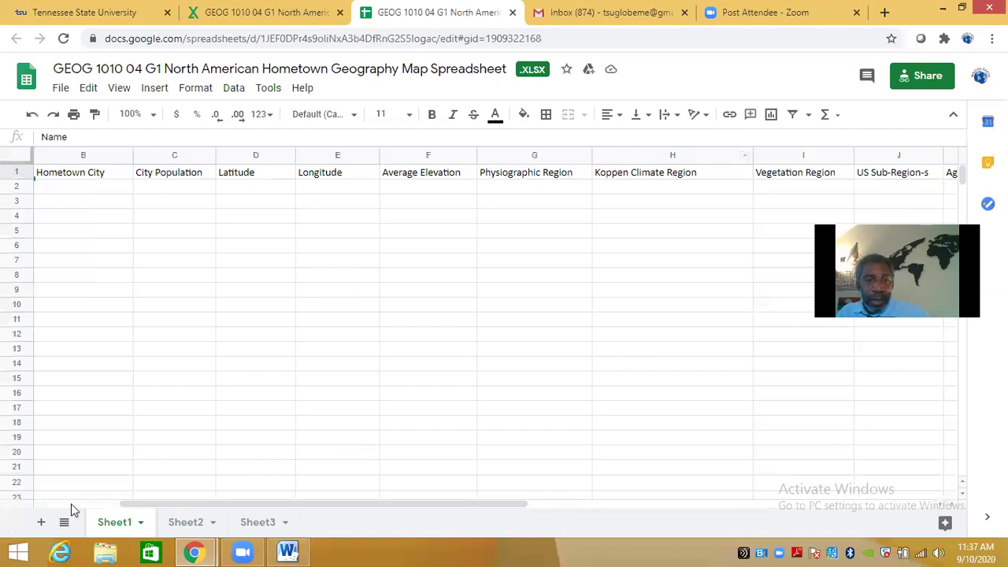
Enter the first group member's last name and first initial in cell A2 under Name
left_click_drag(129, 503, 31, 505)
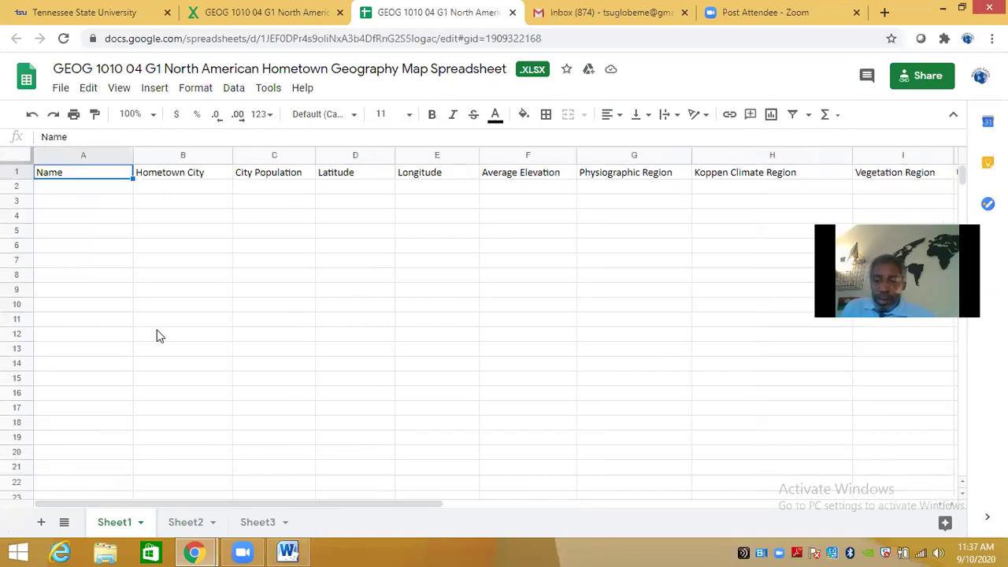
key("Down")
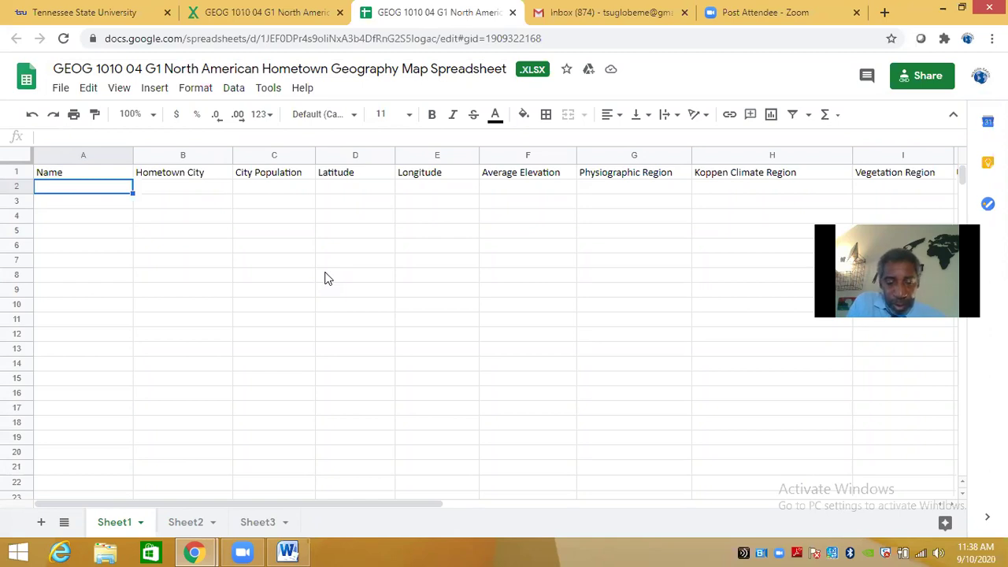
type("Pad")
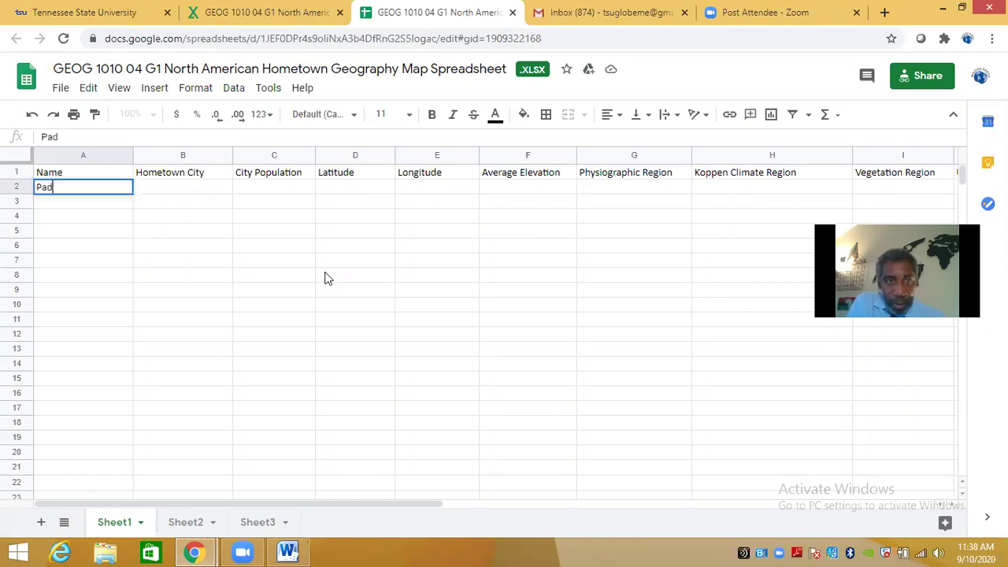
type("egett")
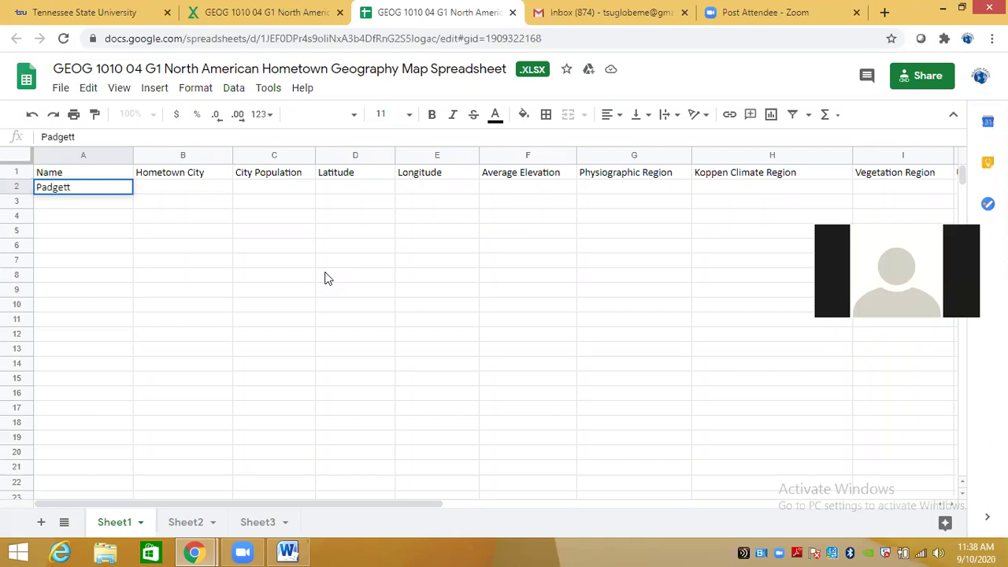
key("Return")
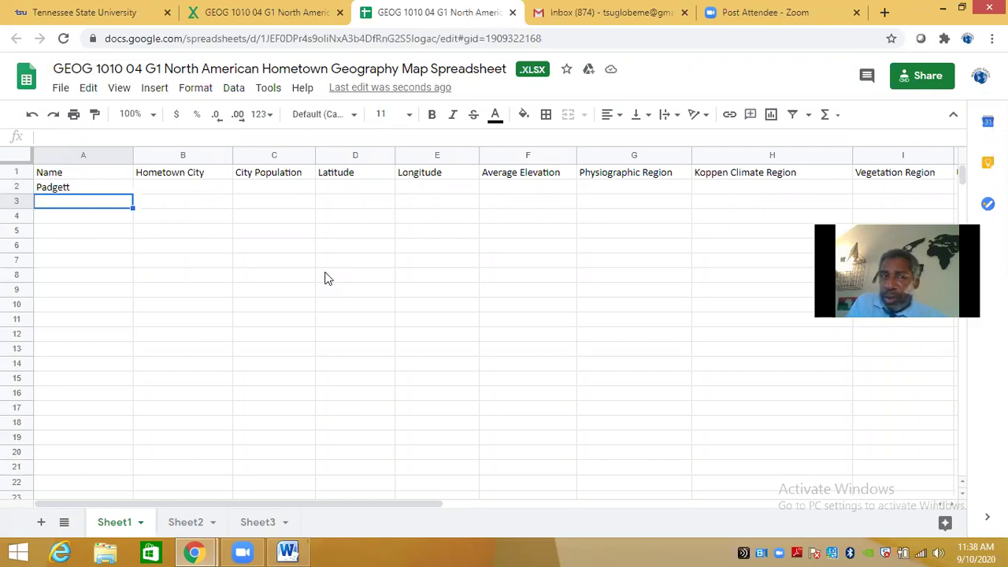
key("Up")
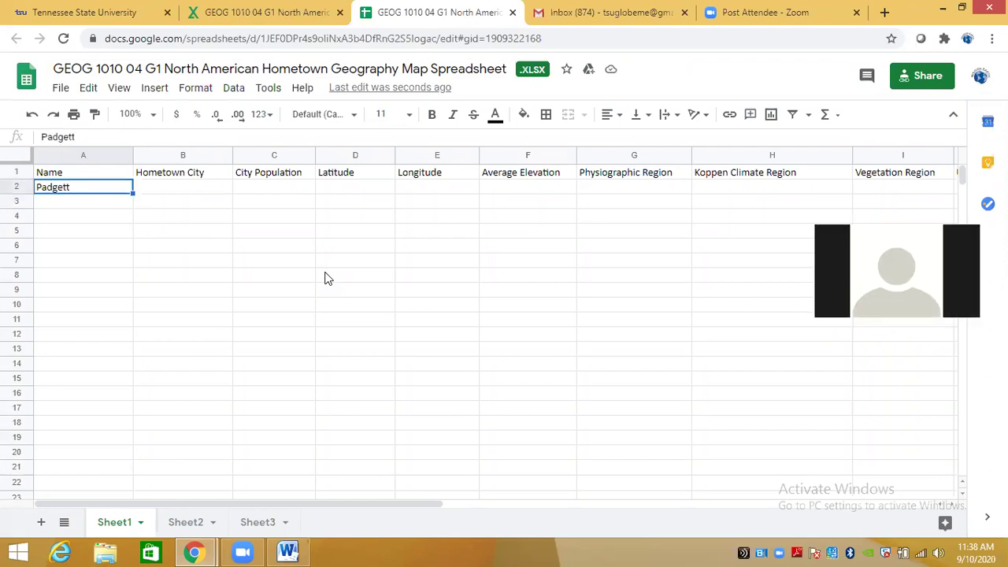
double_click(76, 187)
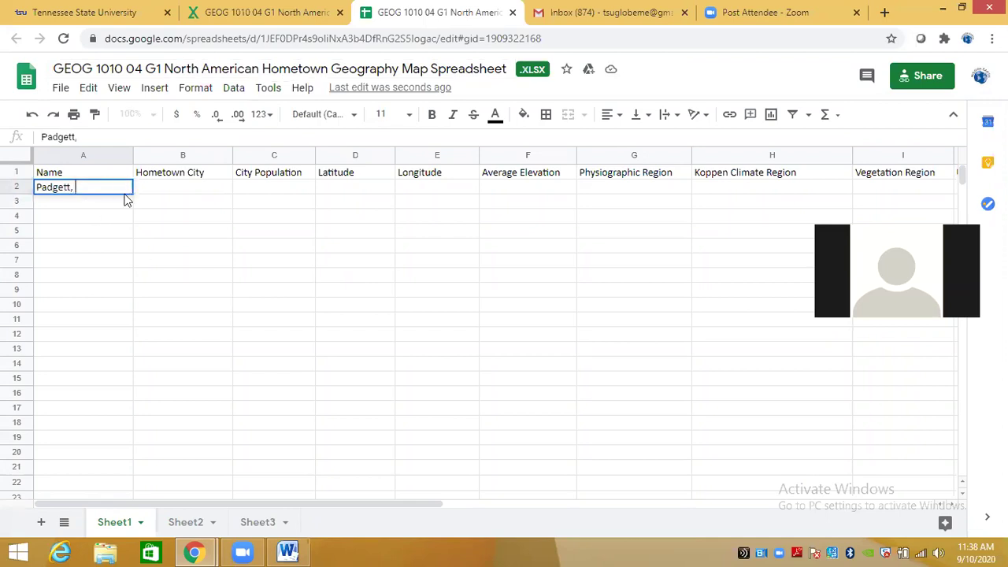
type(", D")
Enter the second and third group members' last names and first initials in cells A3 and A4
left_click(106, 206)
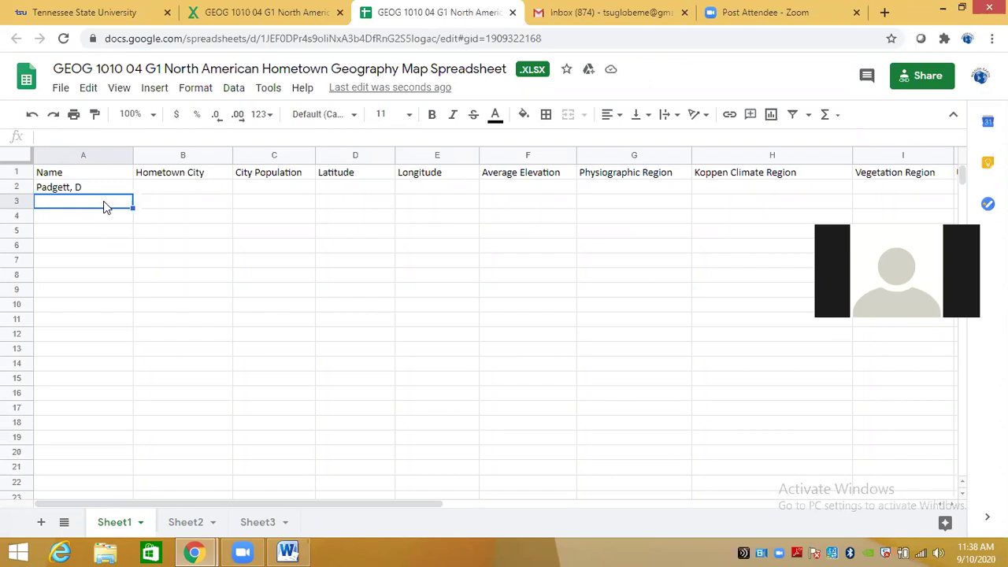
type("Jones")
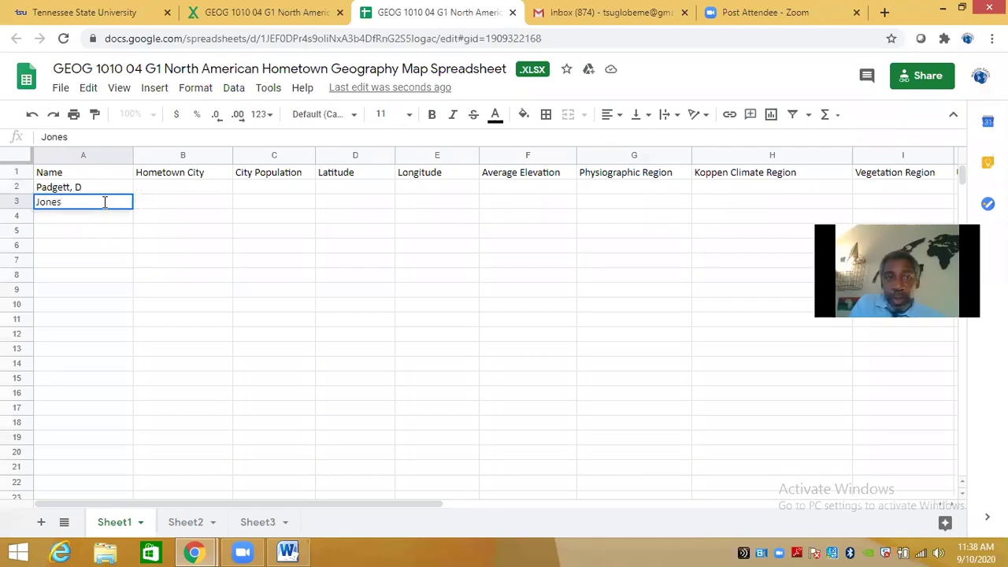
type(", R")
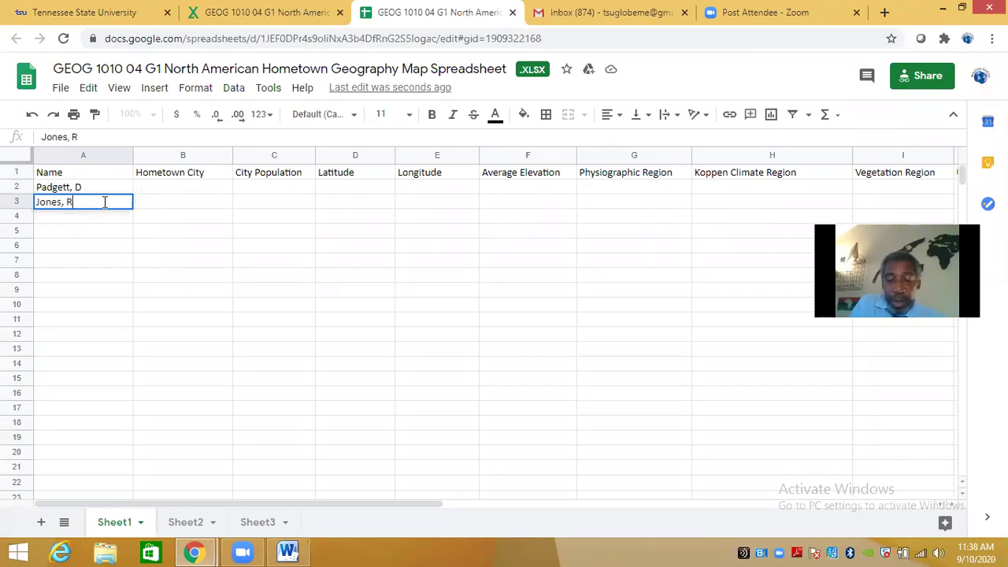
key("Return")
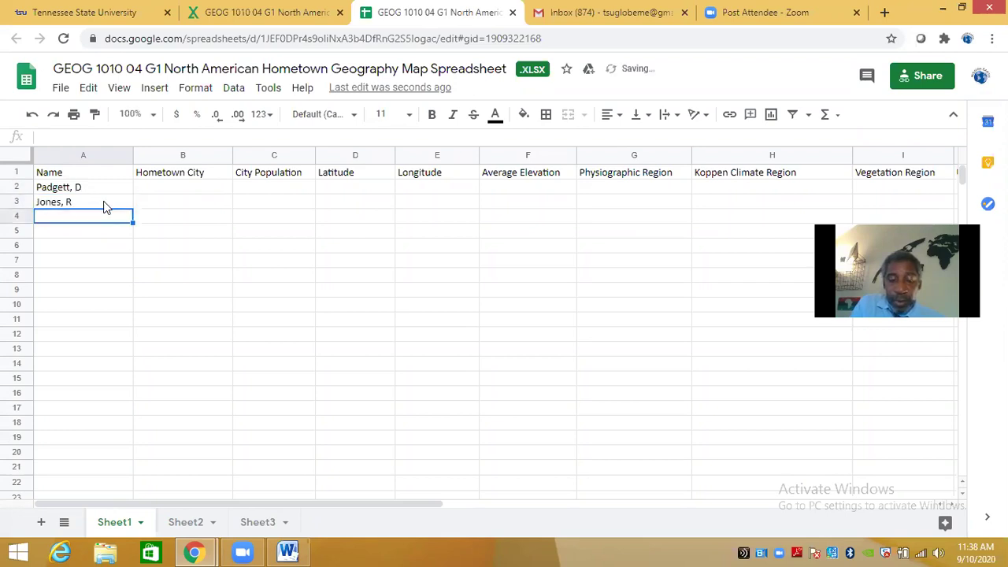
type("B")
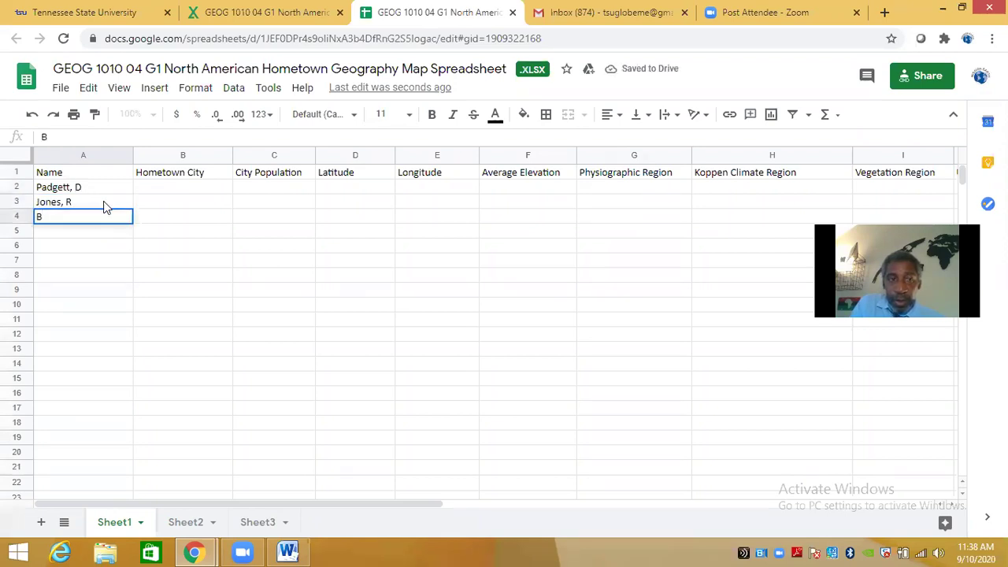
type("own")
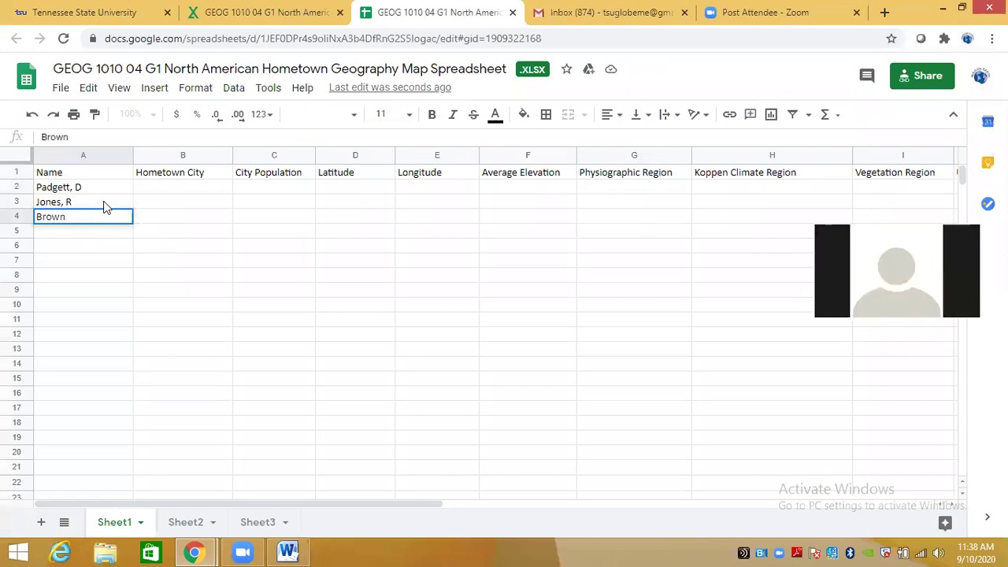
type(", G")
key("Return")
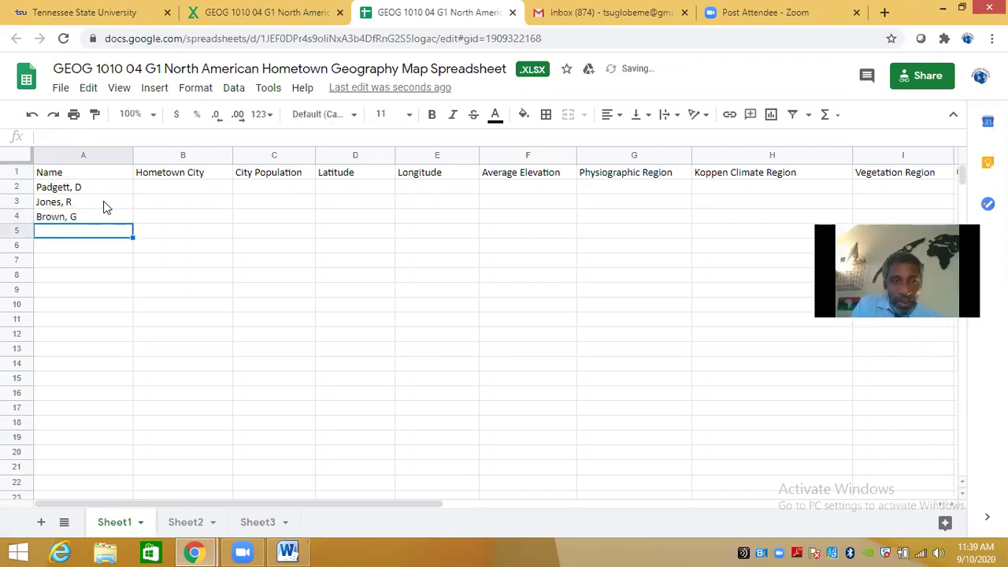
Enter the fourth and fifth group members' last names and first initials in cells A5 and A6
type("Walker, S")
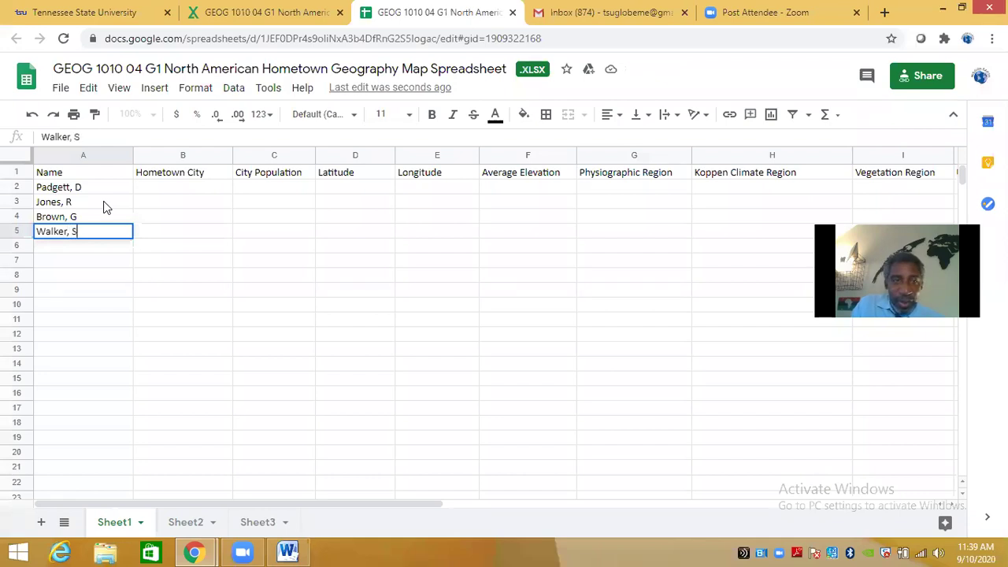
key("Return")
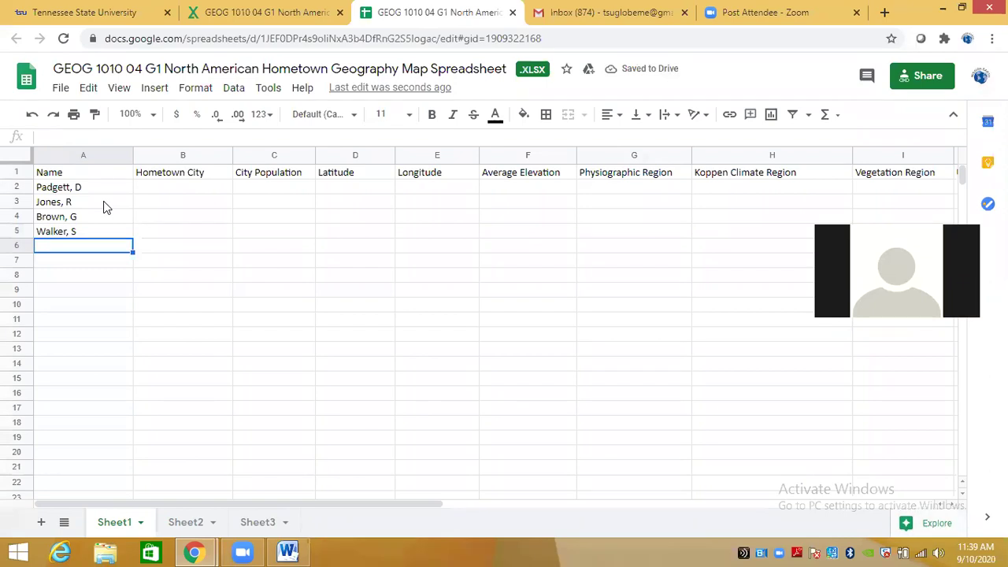
type("Jackson,")
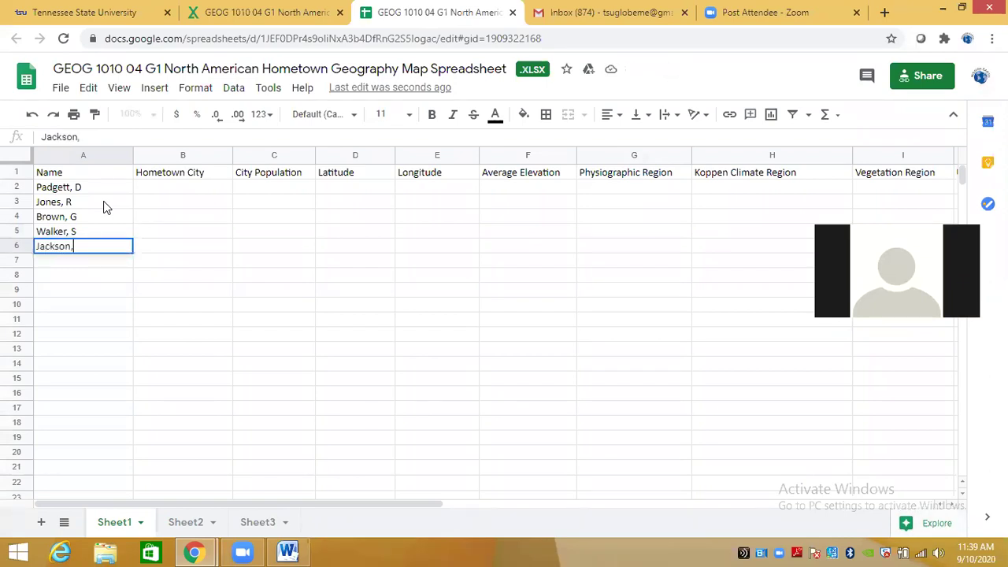
type(" M")
left_click(180, 249)
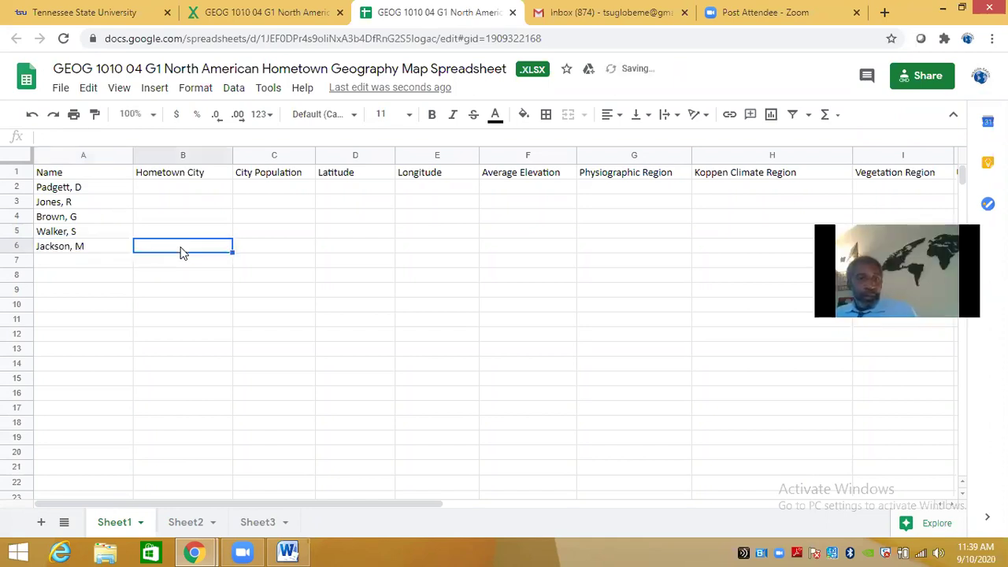
Enter "Baltimore, MD" as the first member's hometown city in cell B2
left_click(192, 193)
type("Baltimo")
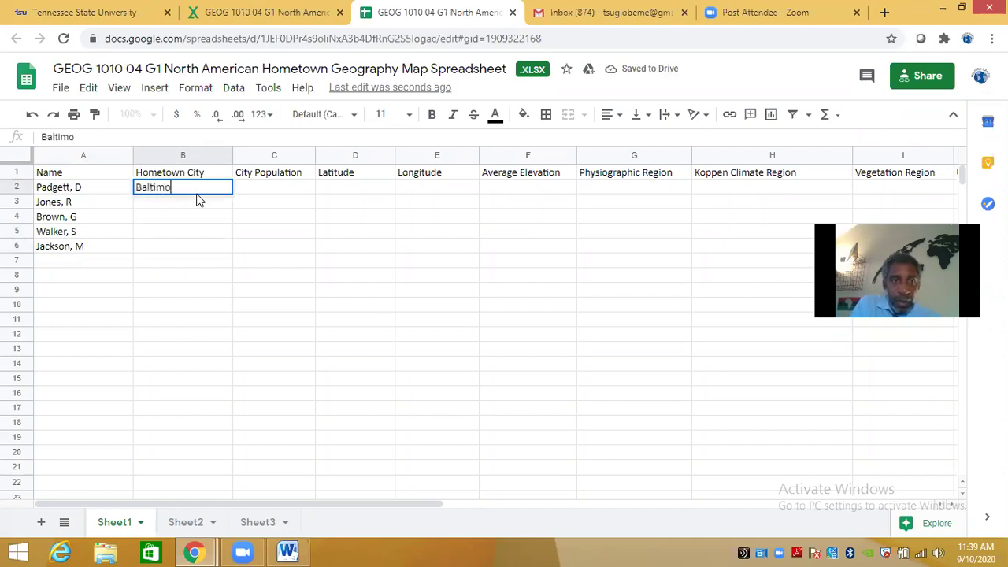
type("re, Md")
key("BackSpace")
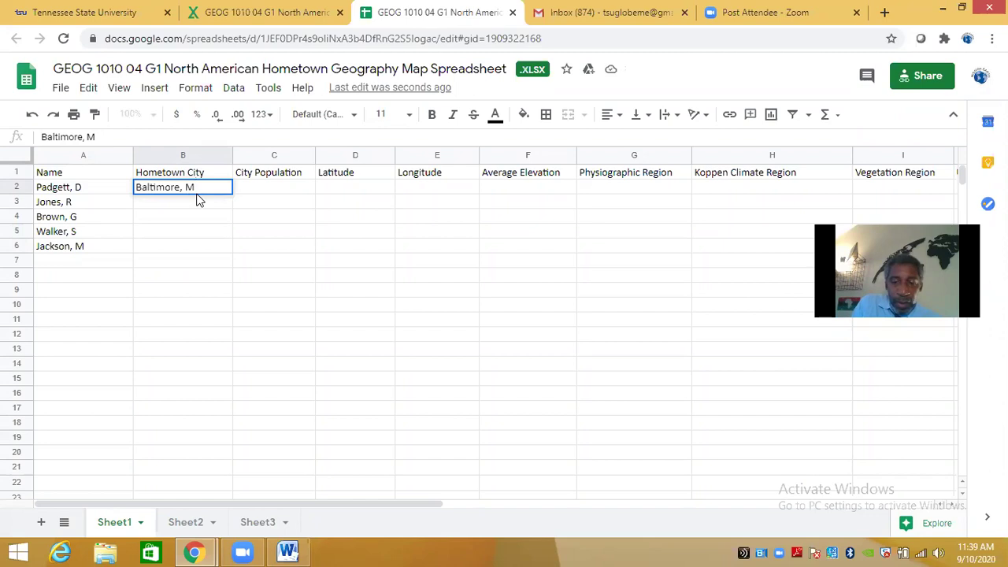
type("D")
key("Return")
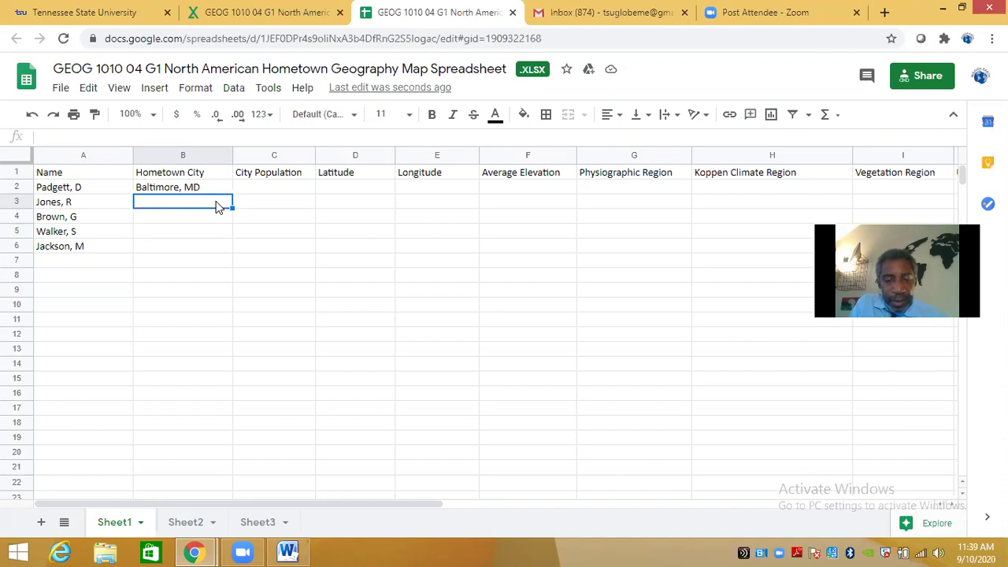
Enter the hometown cities "Hunstville, AL" in cell B3 and "Gary, IN" in cell B4
type("Hun")
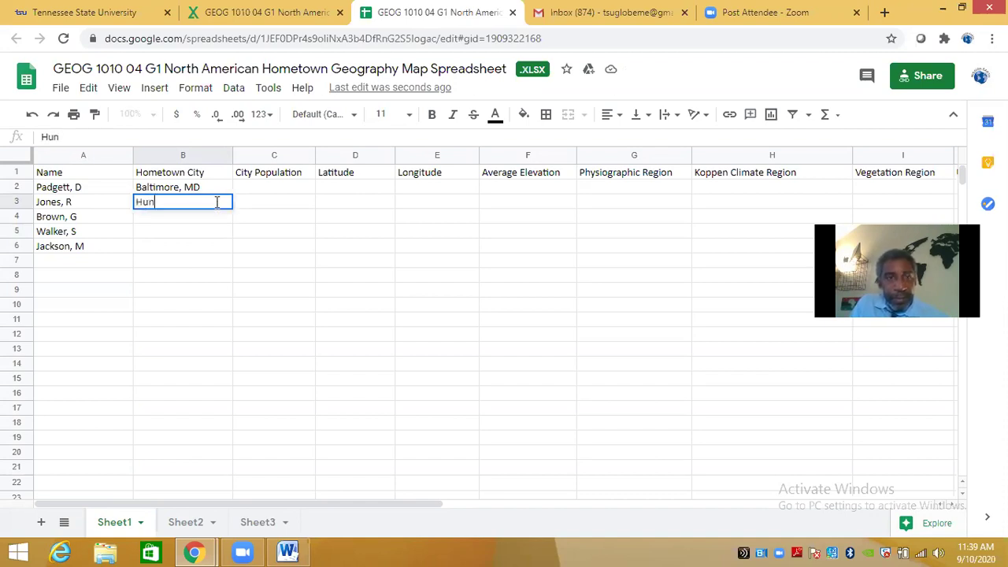
type("stvil")
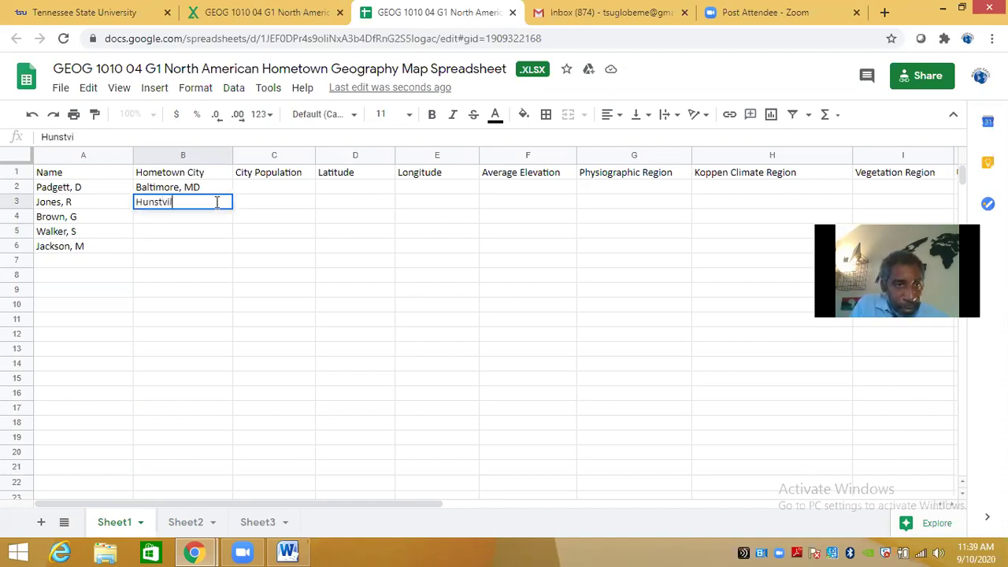
type("le, AL")
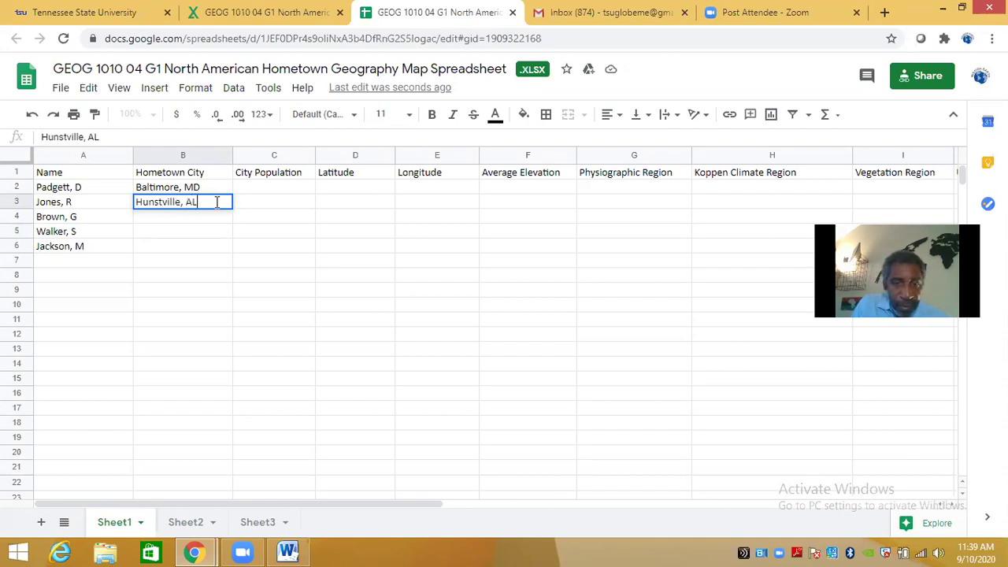
key("Return")
type("Gar")
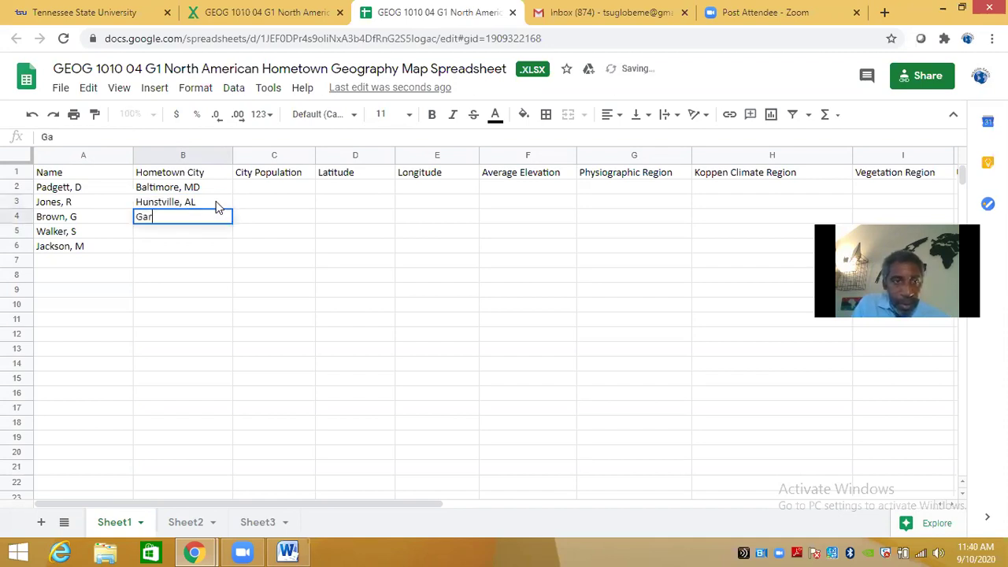
type("y, IN")
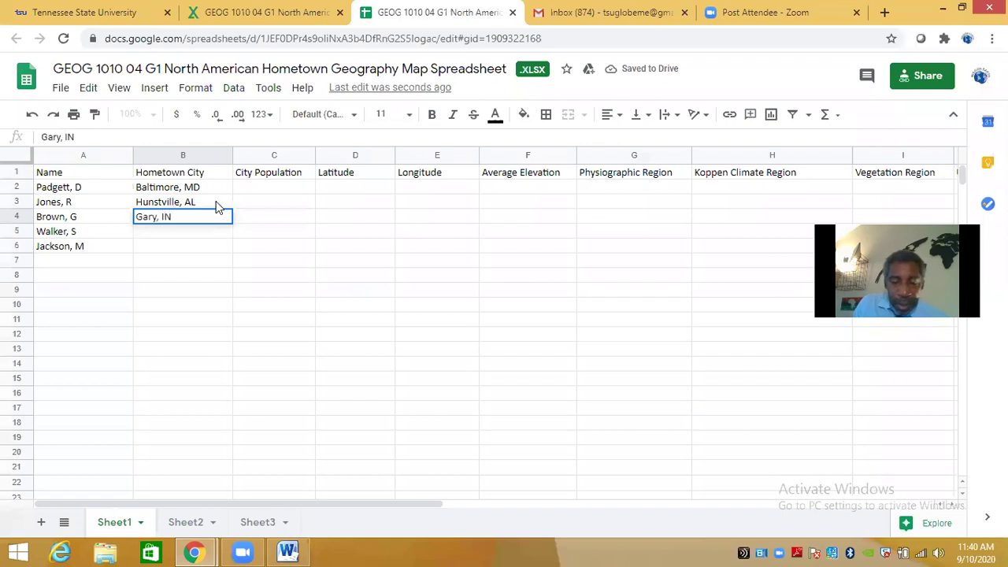
key("Return")
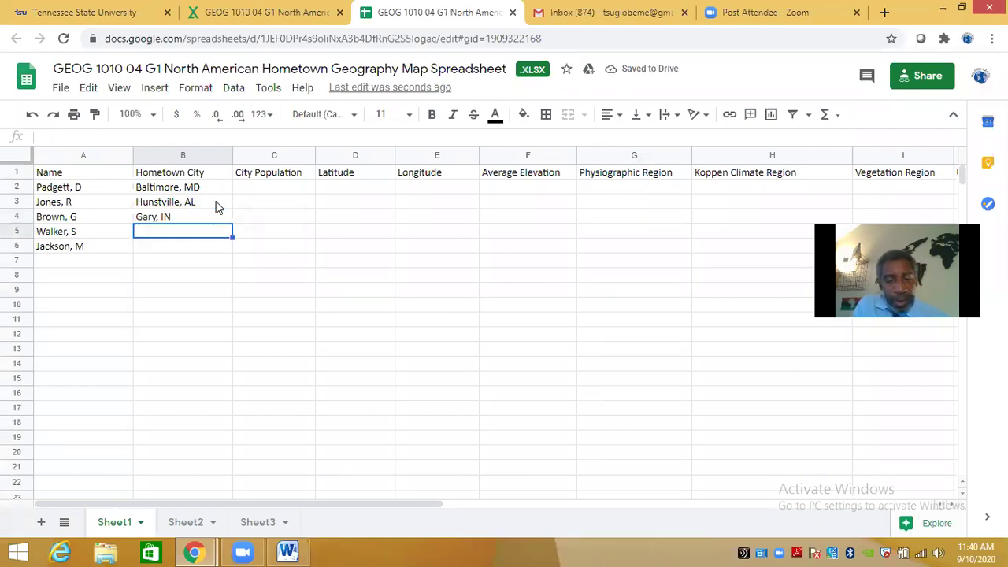
Enter the hometown cities "Durham, NC" in cell B5 and "Knoxville, TN" in cell B6
type("Durha")
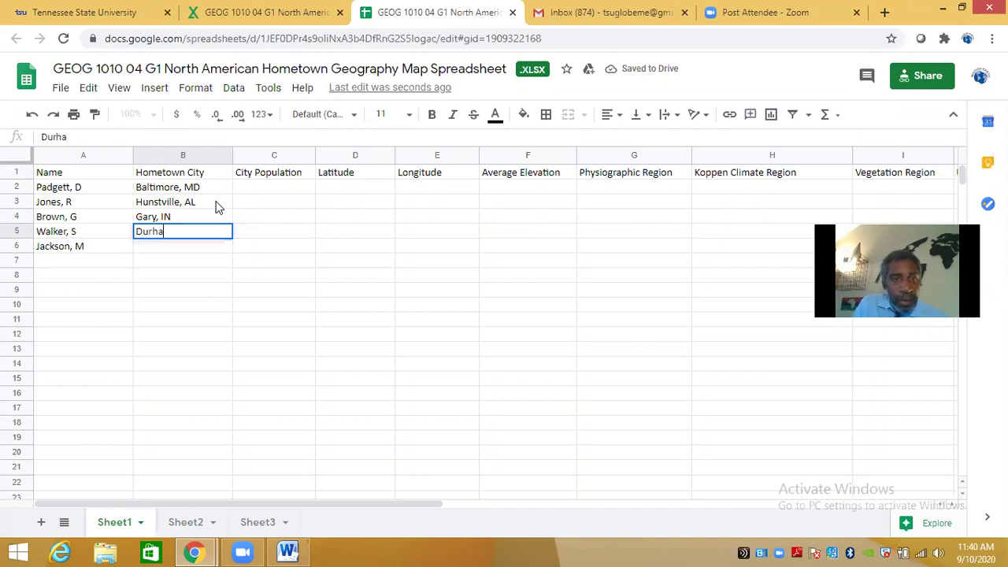
type("m, NC")
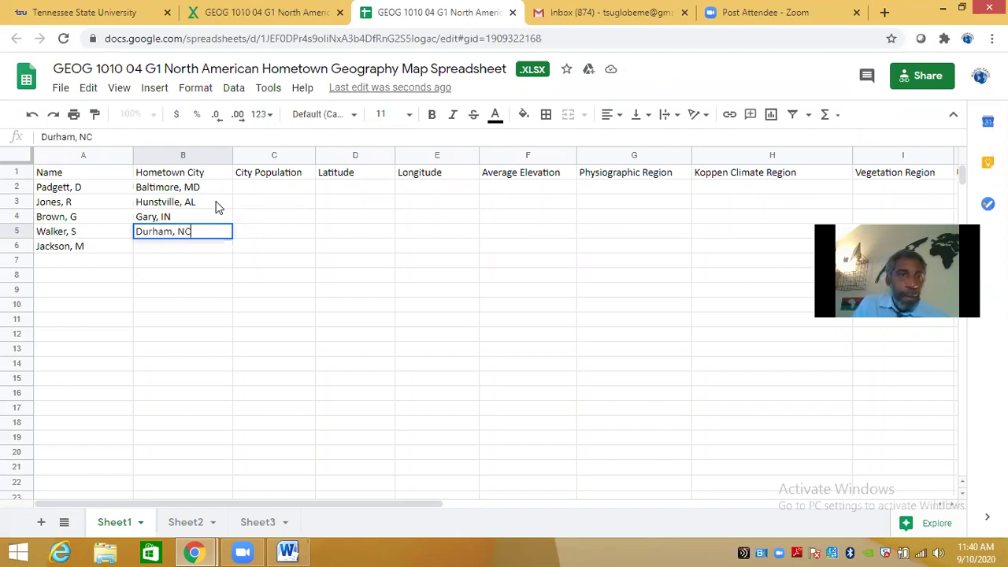
key("Return")
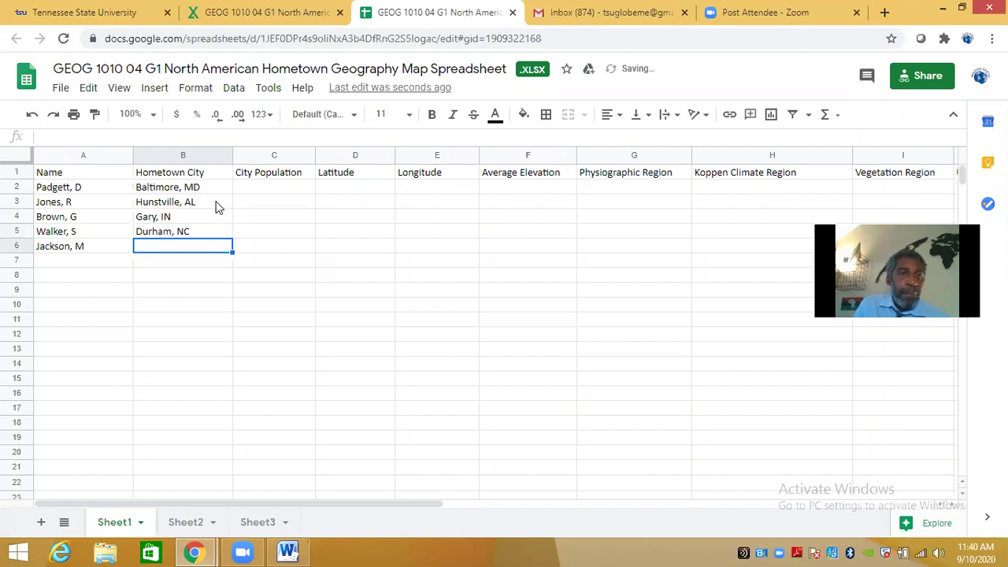
type("Knoxville, TN")
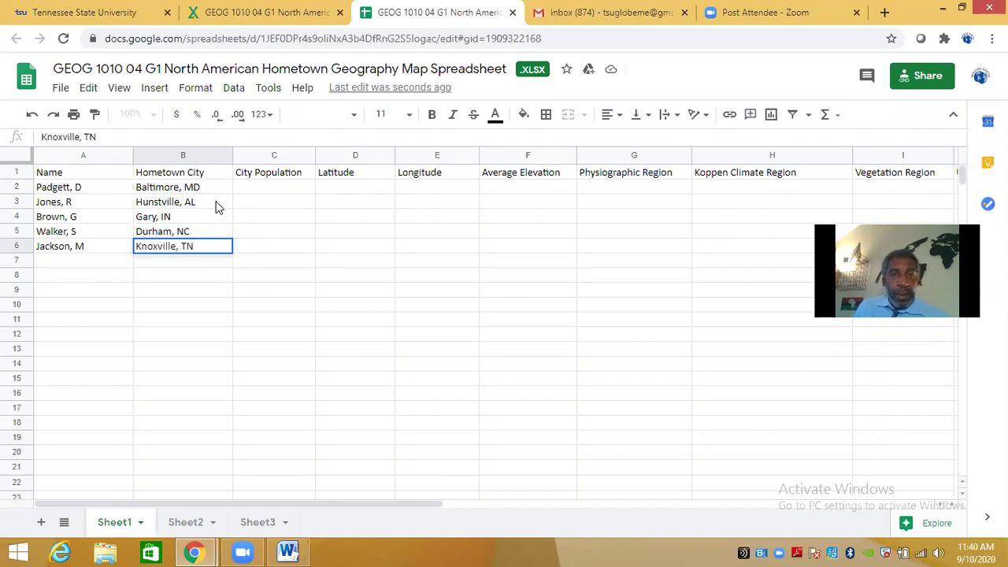
key("Up")
Check the assignment instructions for the population source and enter 600,000 as Baltimore's city population in cell C2
key("Up")
key("Up")
key("Up")
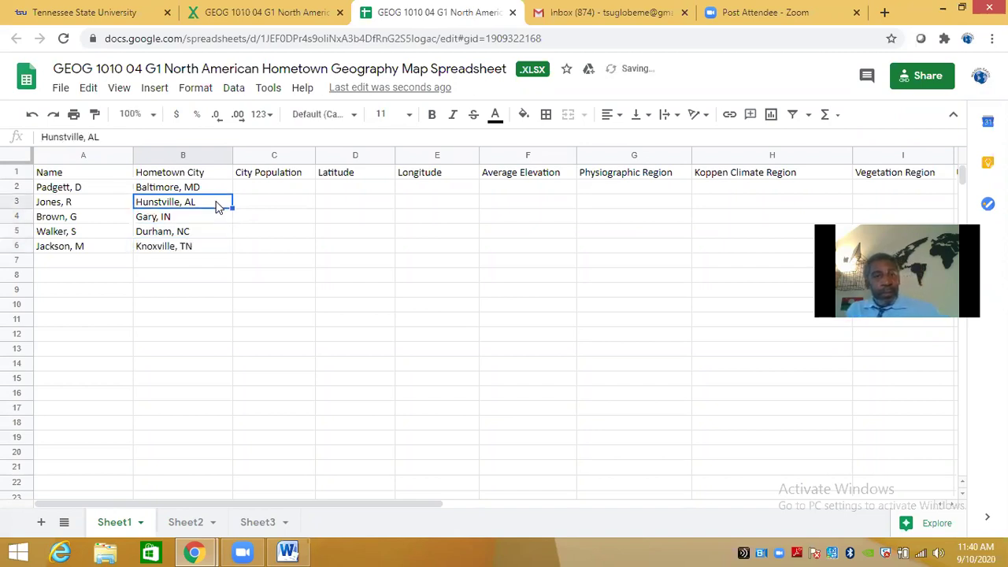
key("Right")
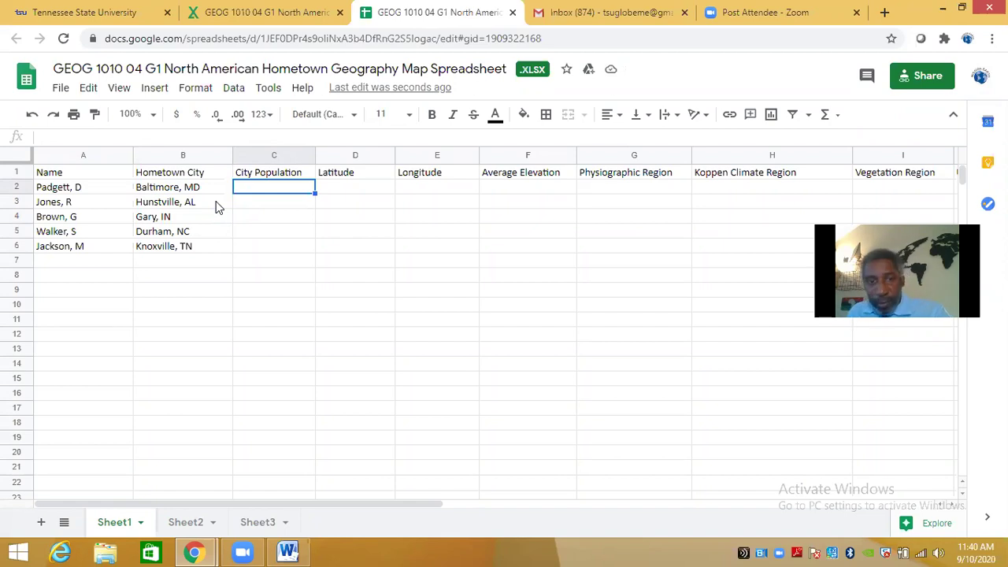
left_click(287, 551)
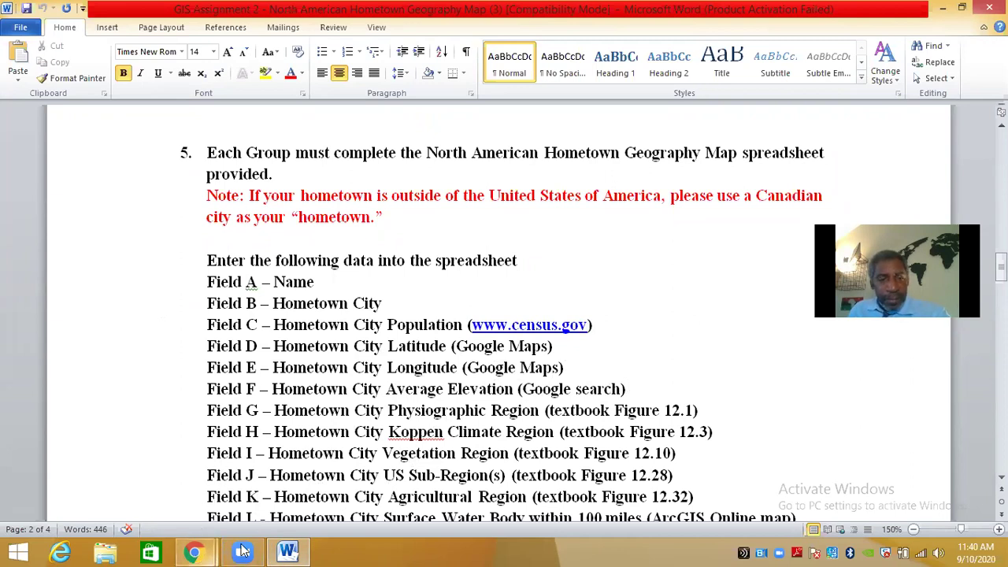
mouse_move(193, 551)
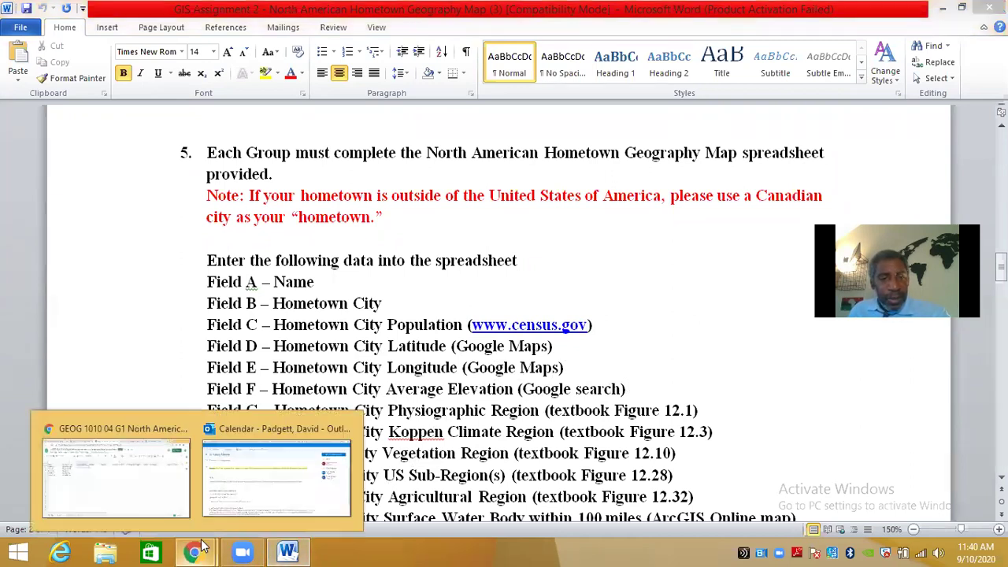
left_click(154, 486)
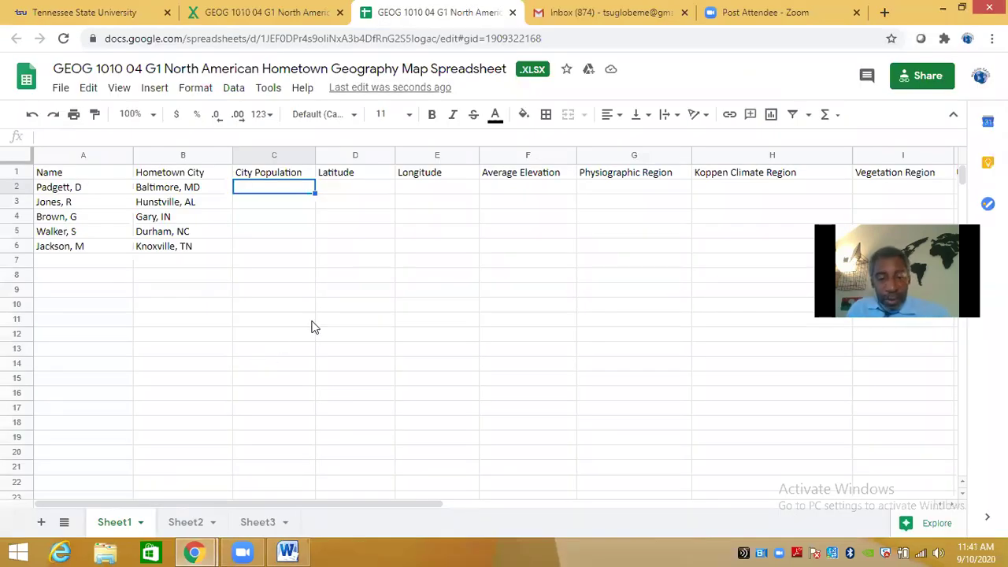
type("600")
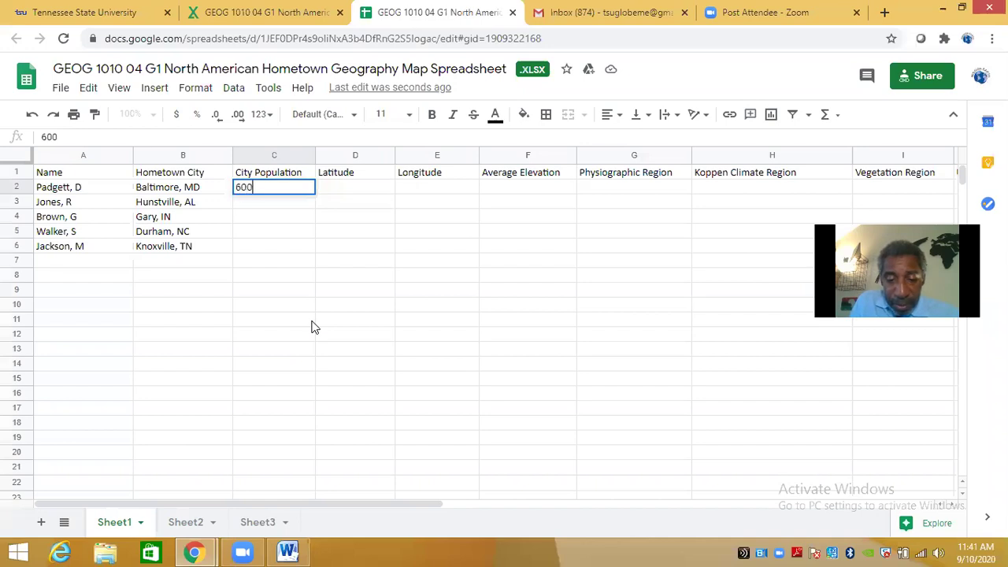
type(",000")
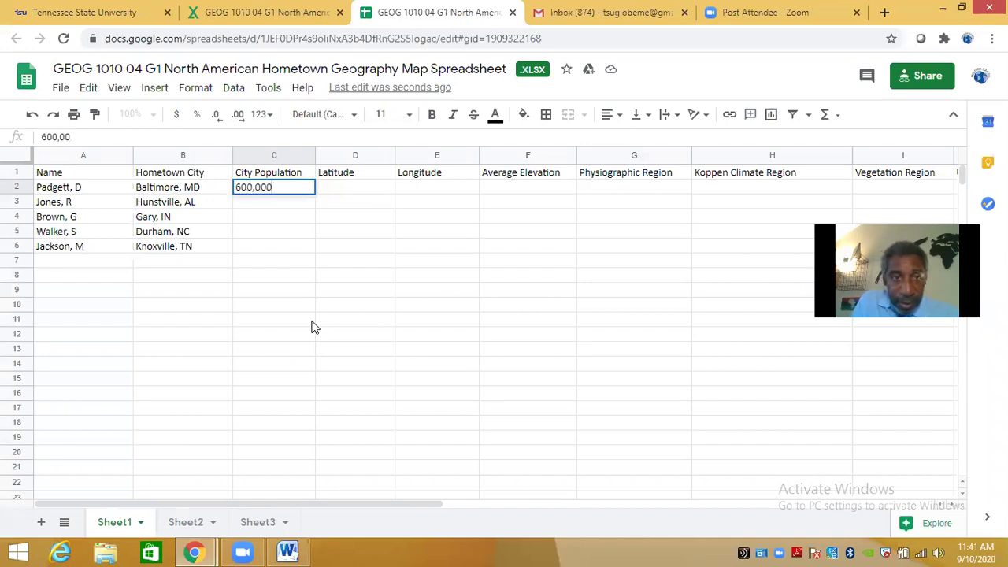
key("Return")
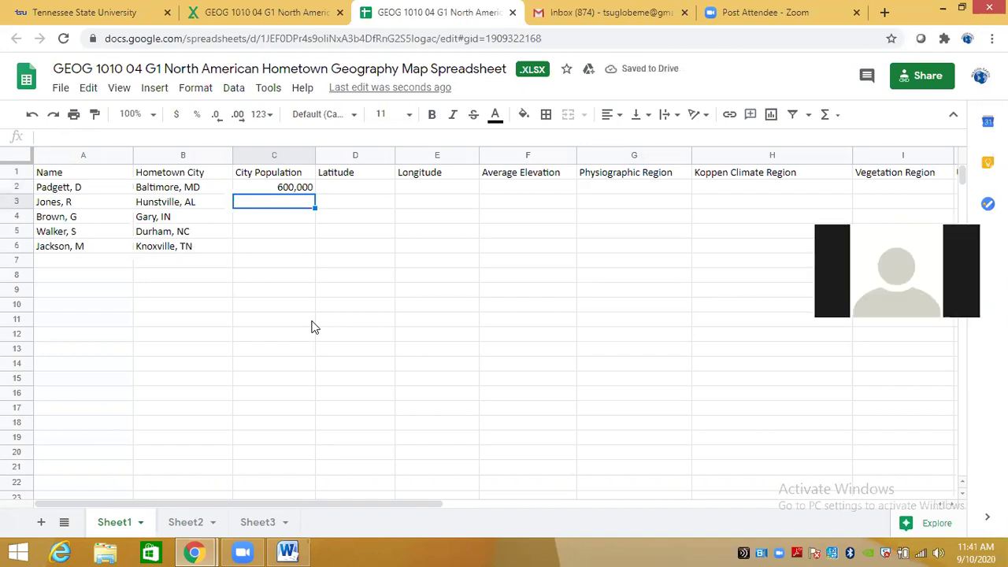
Enter 86,000 as the Alabama hometown's city population in cell C3
type("2")
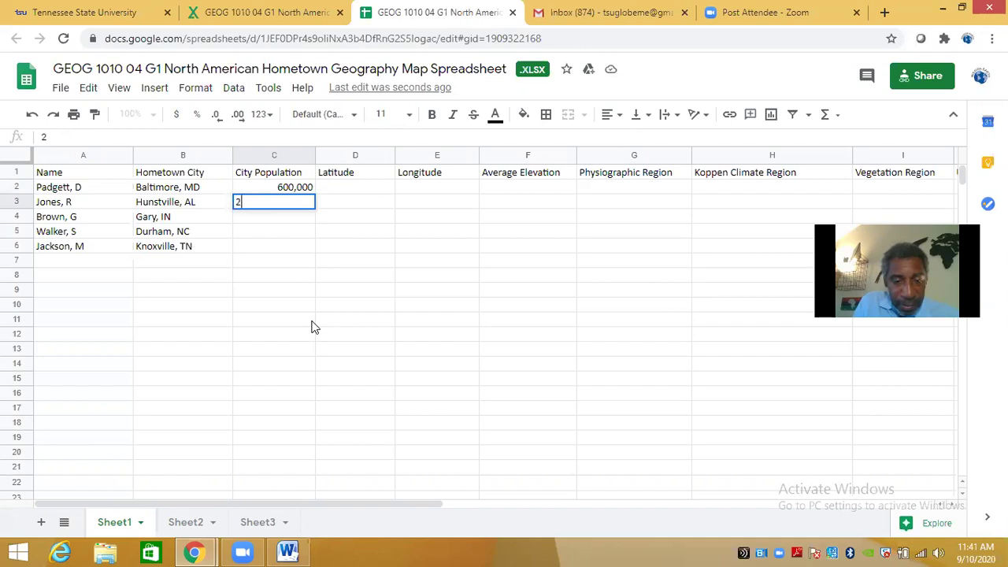
key("BackSpace")
type("86,")
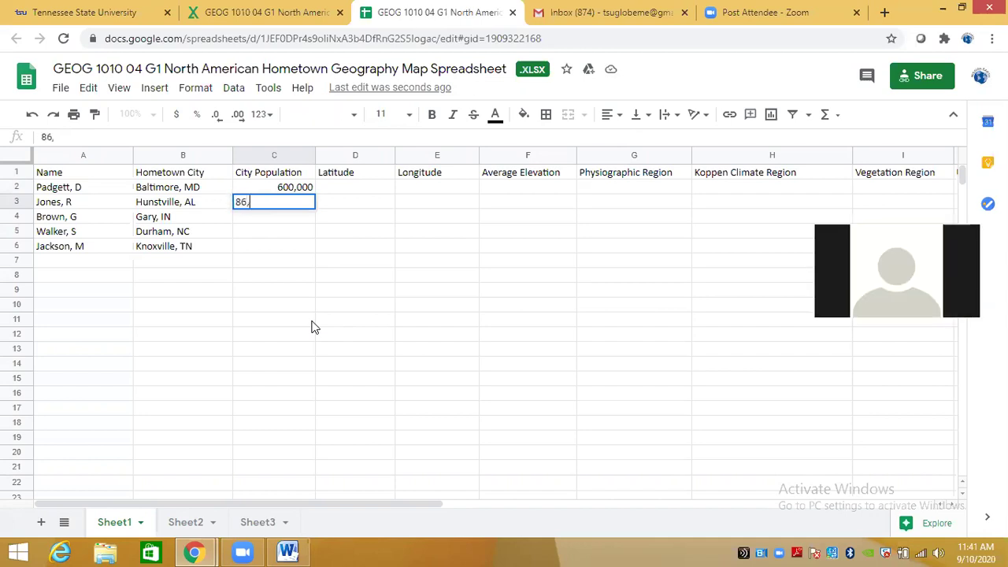
type("000")
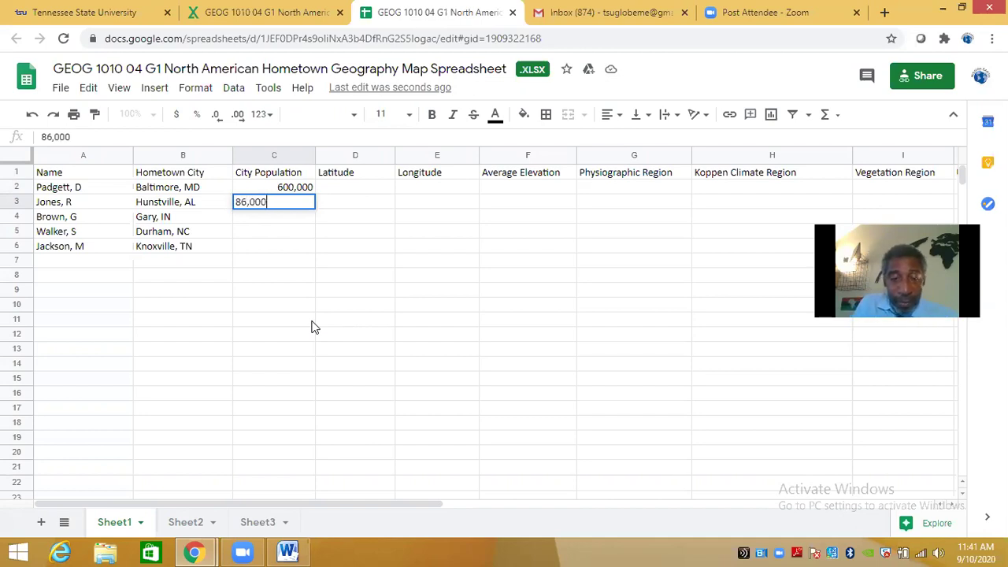
key("Return")
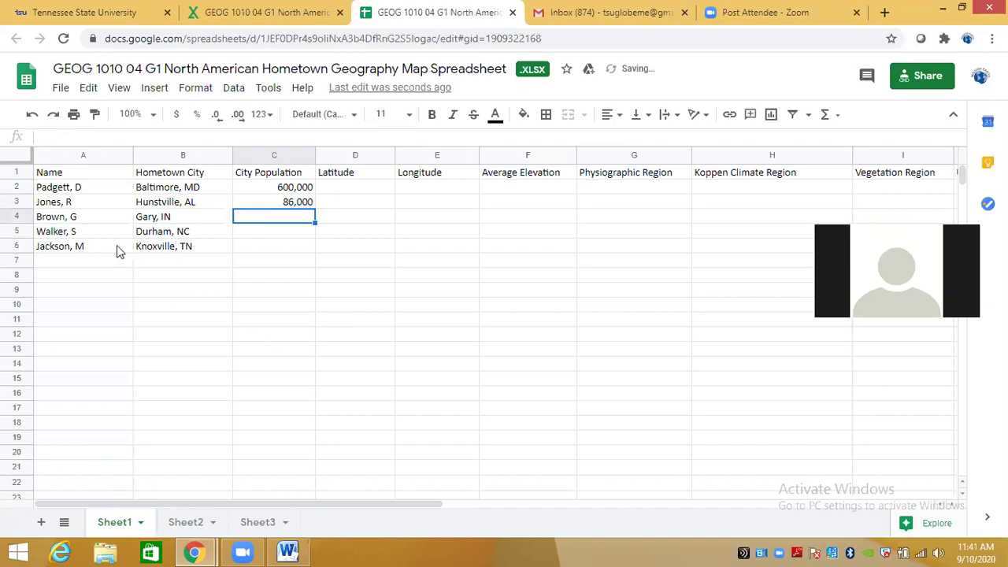
left_click(578, 27)
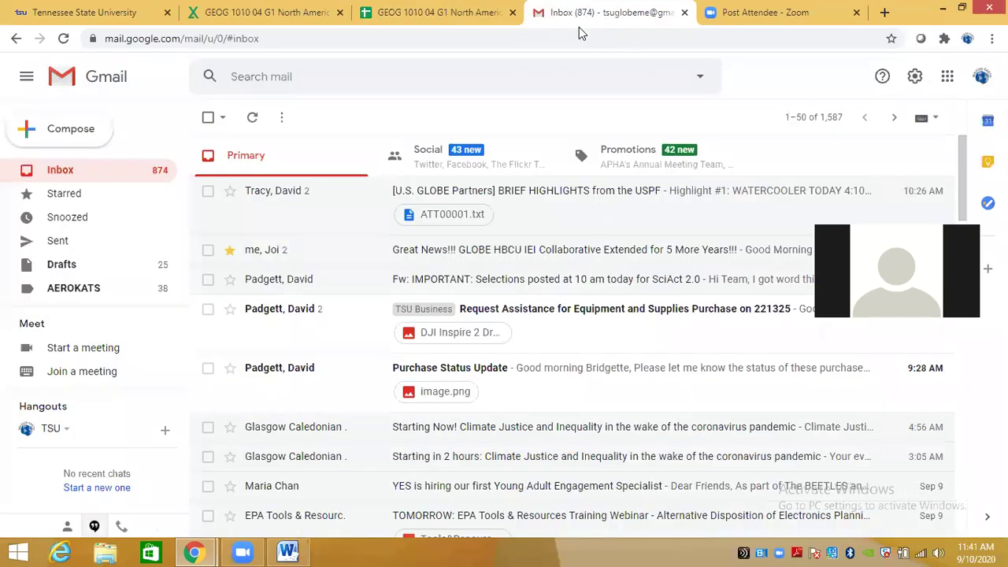
key("ctrl+Tab")
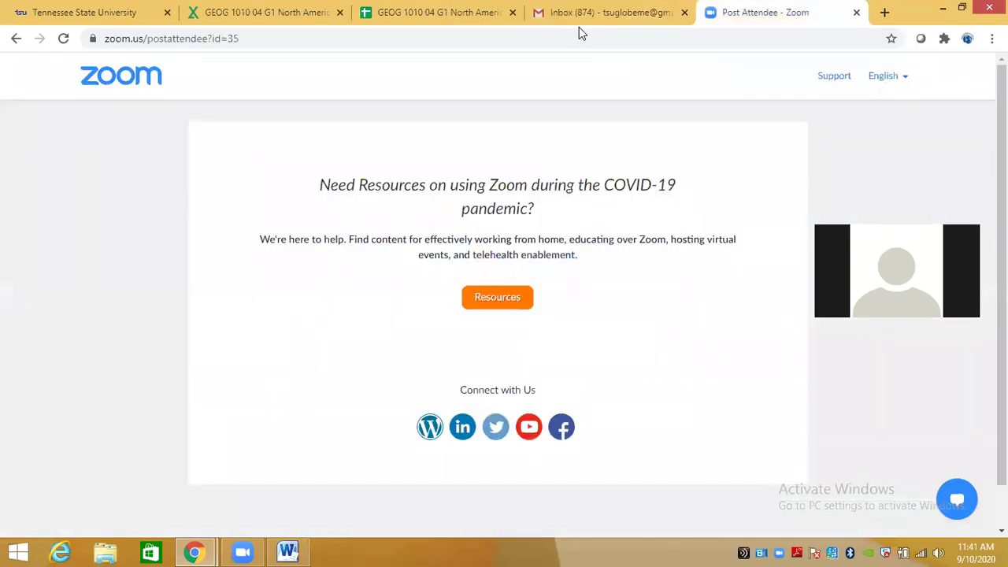
left_click(360, 24)
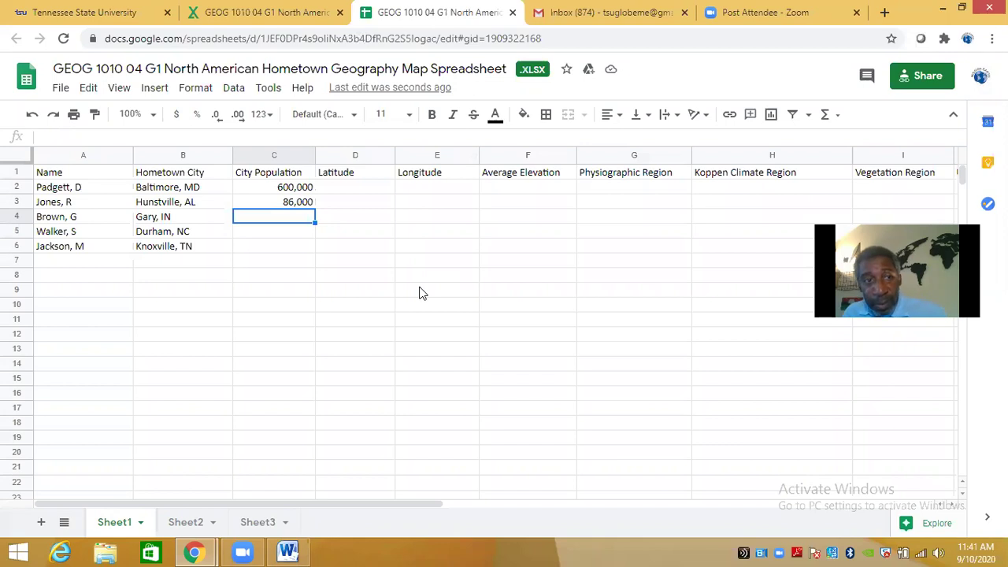
Enter the city populations 90,400 for Gary in cell C4 and 100,000 for Durham in cell C5
type("90,")
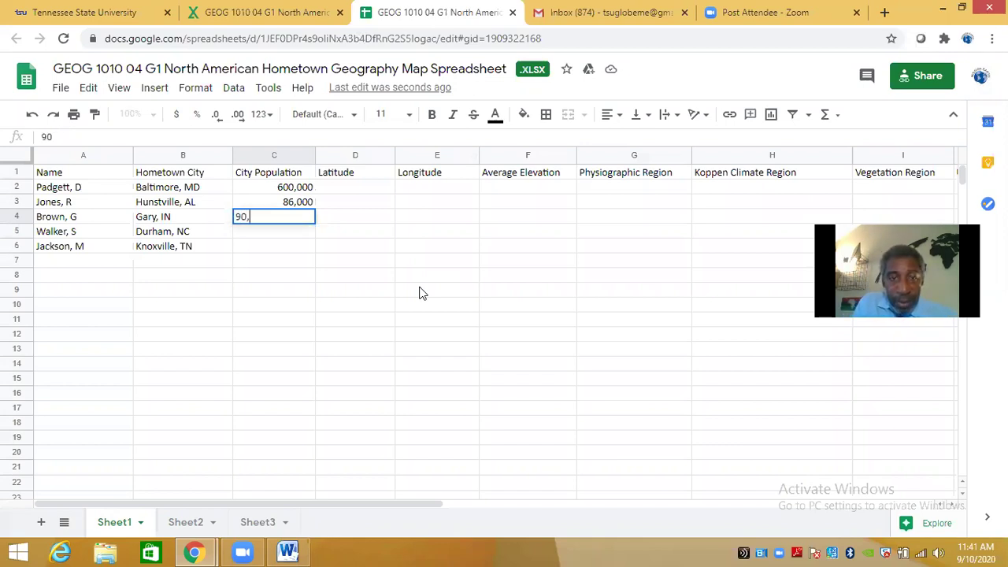
type("400")
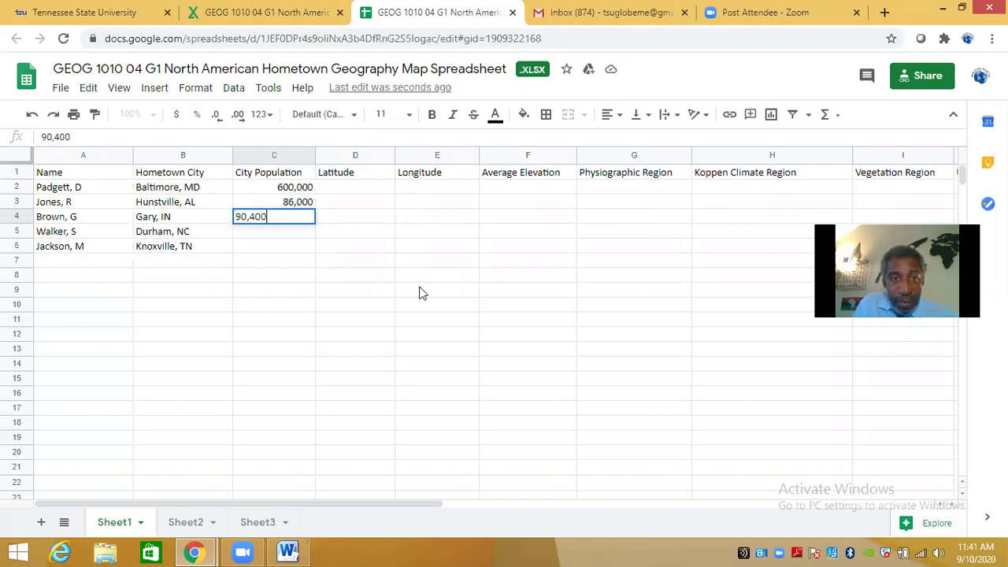
key("Return")
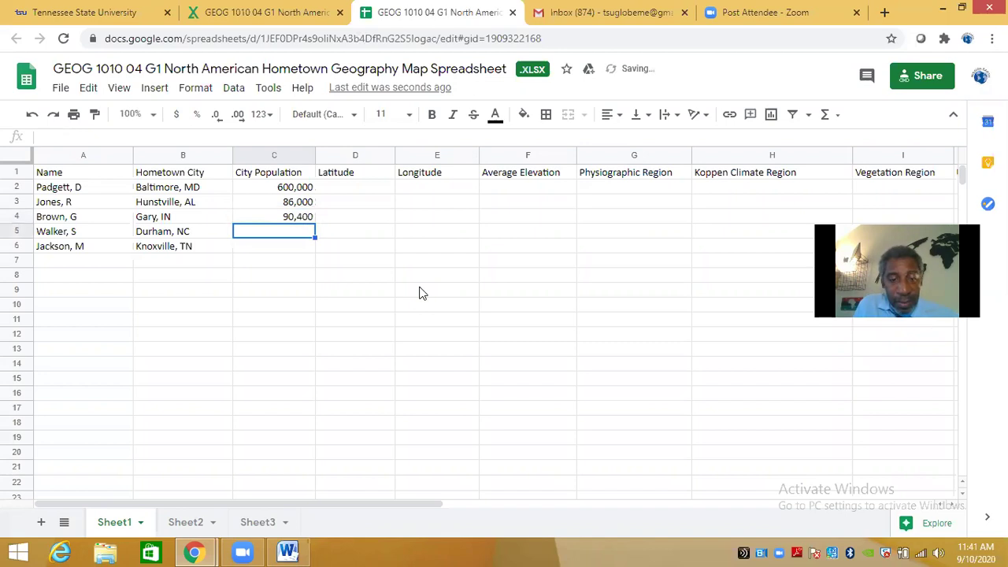
type("100,000")
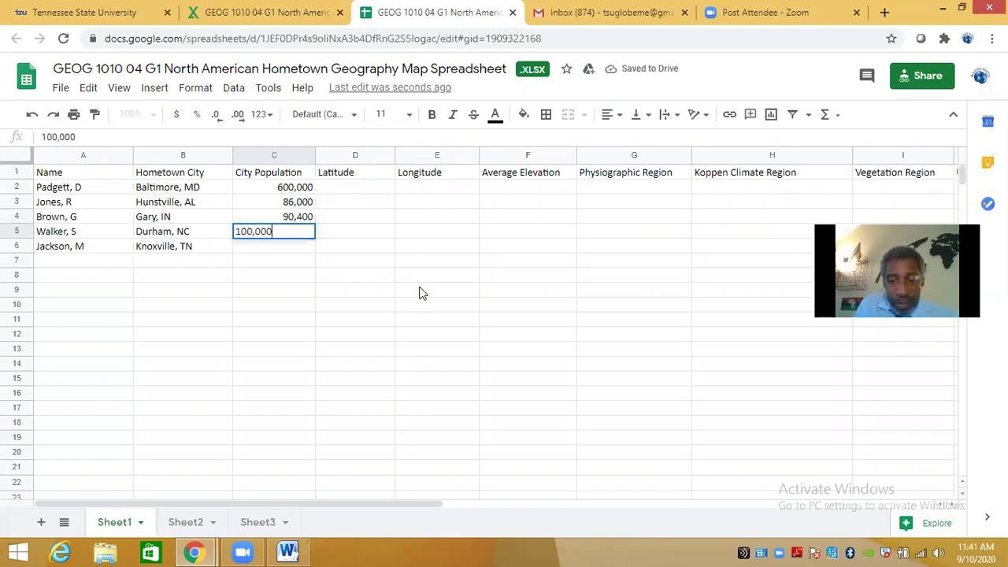
key("Return")
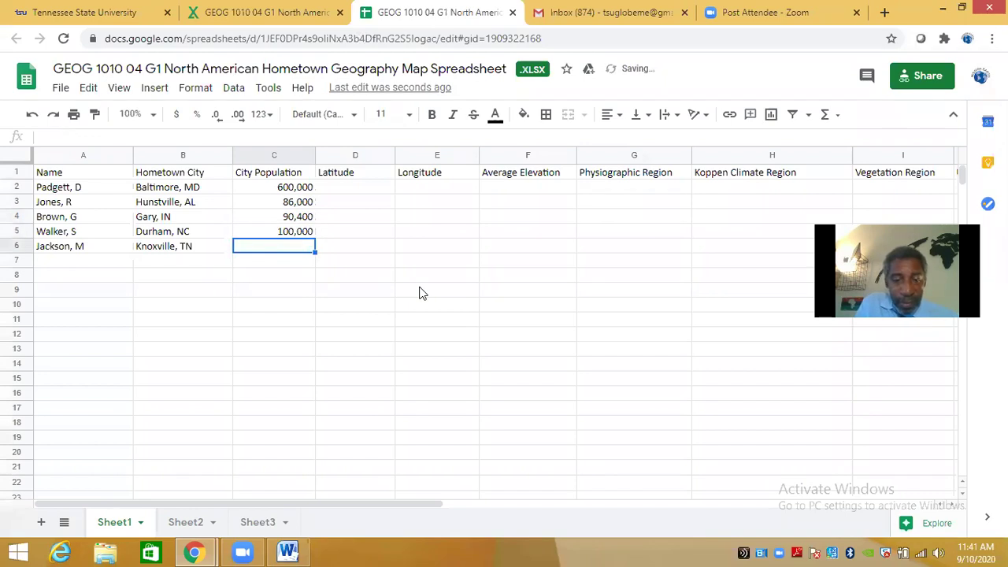
Enter 25,000 as Knoxville's city population in cell C6
type("1")
key("BackSpace")
type("25")
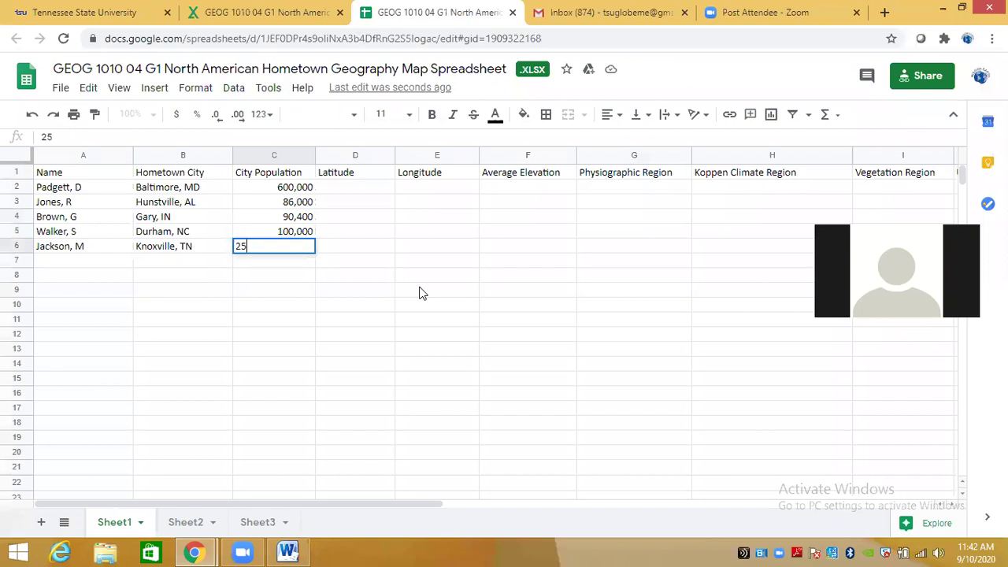
type(",000")
key("Return")
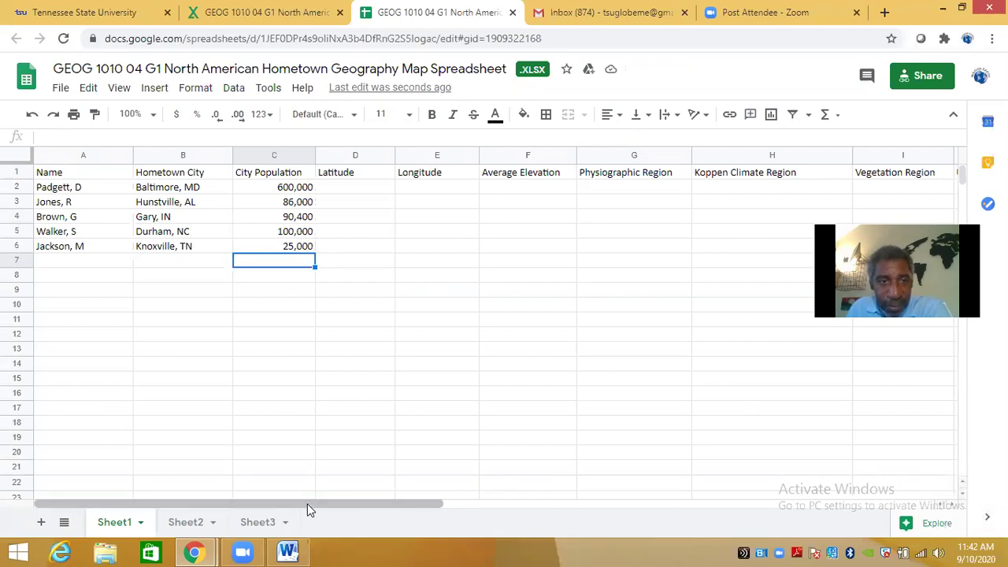
left_click_drag(307, 503, 342, 505)
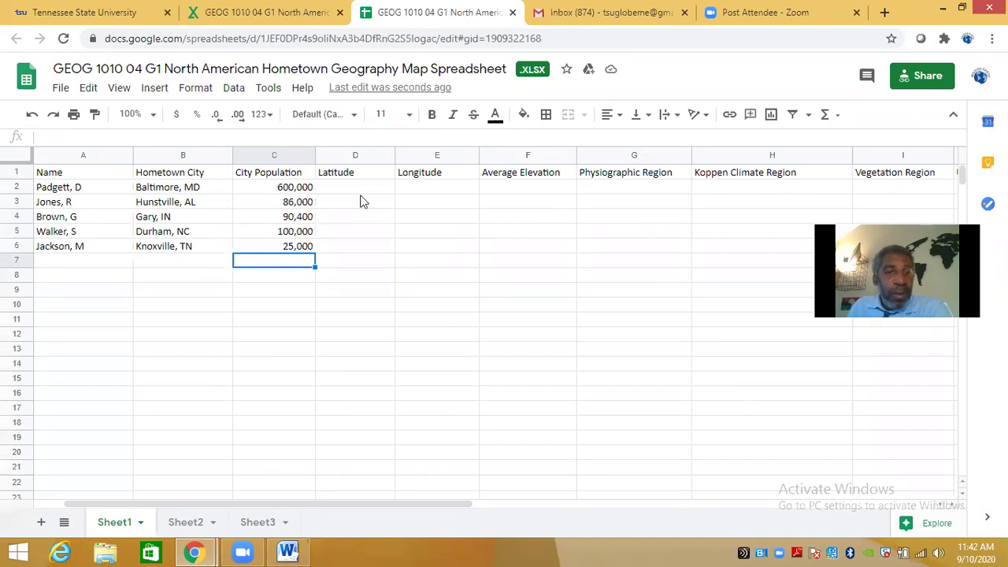
mouse_move(197, 551)
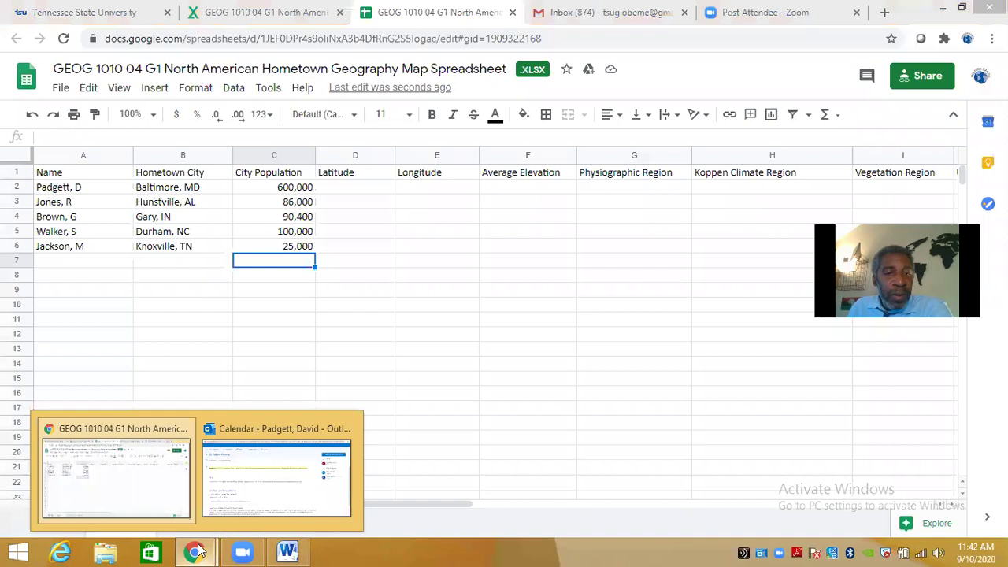
left_click(318, 337)
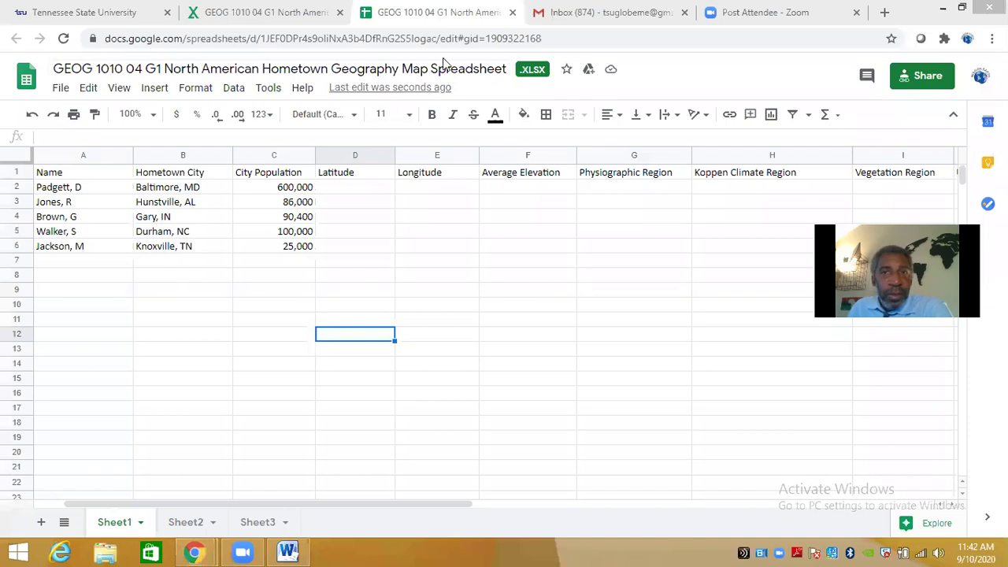
Search the web for Google in place of the Tennessee State University page and switch to Google Maps from the Google apps
left_click(114, 12)
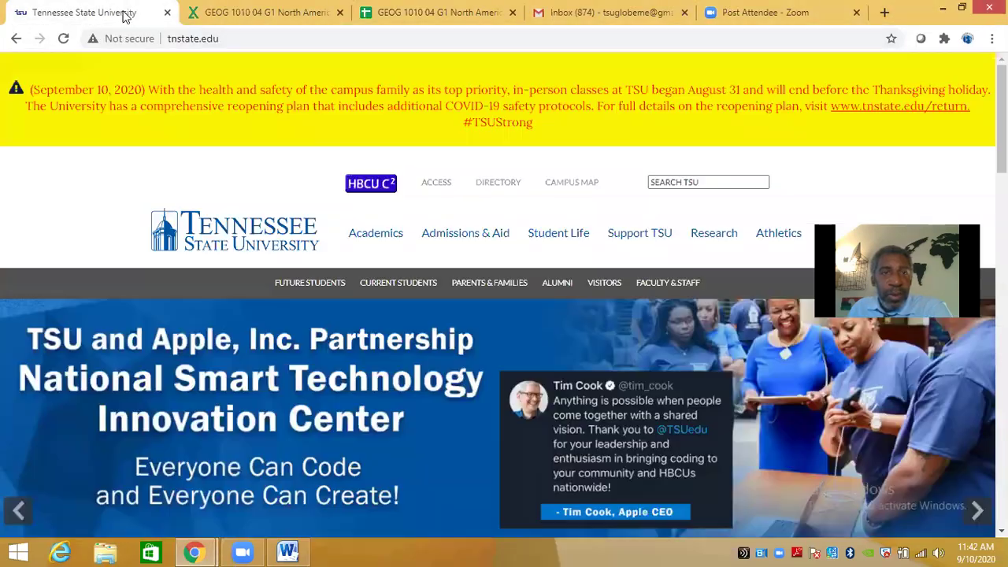
left_click(254, 39)
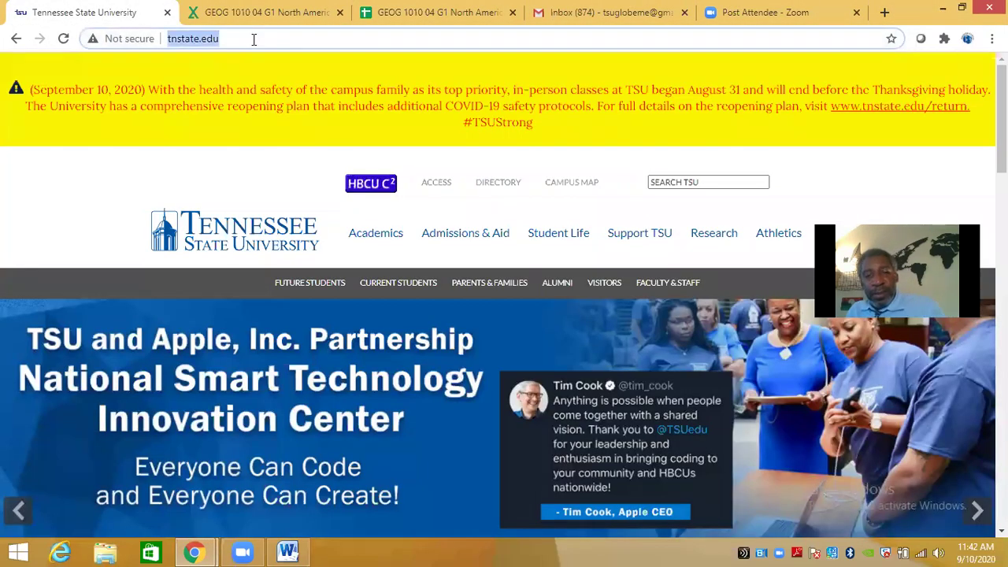
type("g")
left_click(186, 94)
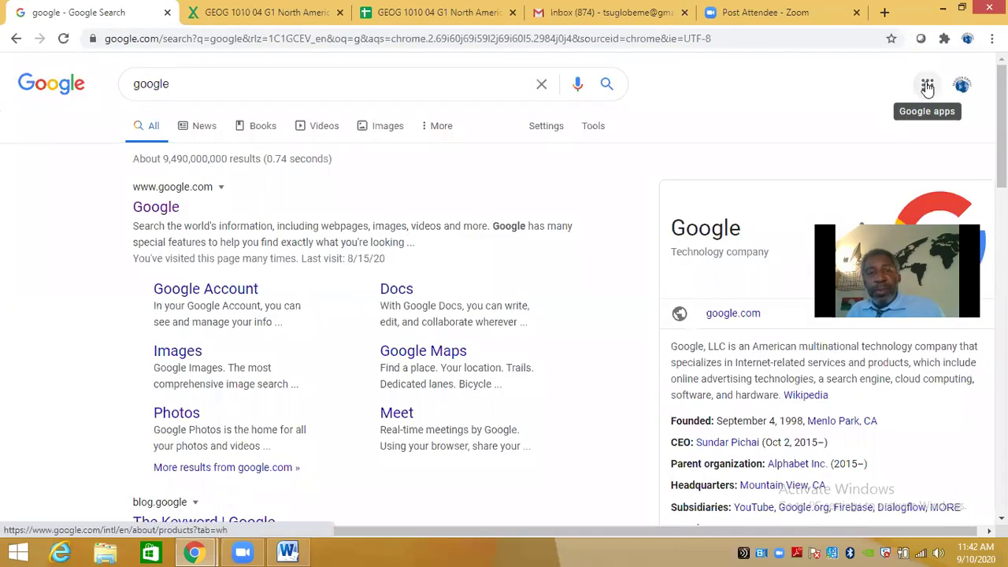
left_click(927, 87)
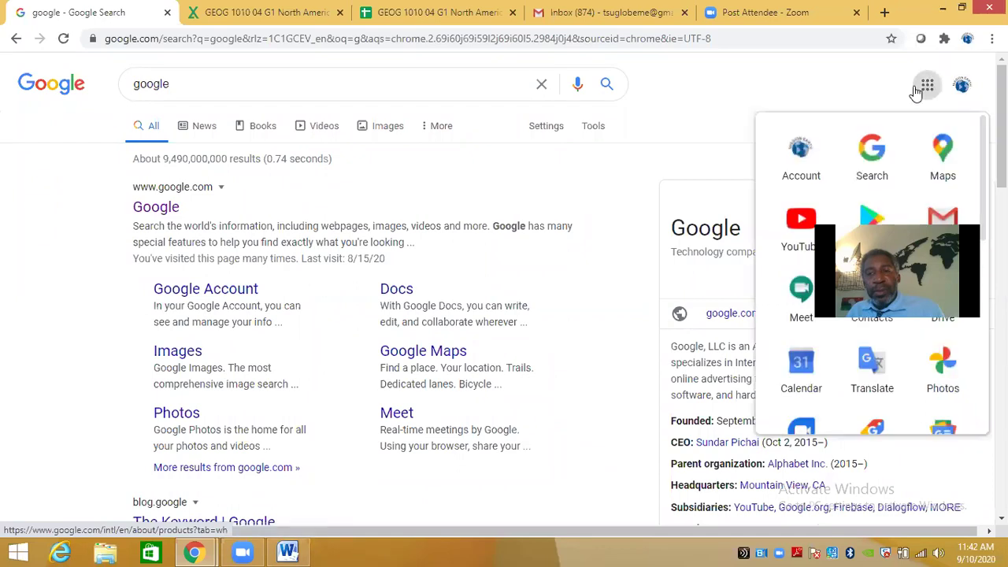
left_click(941, 150)
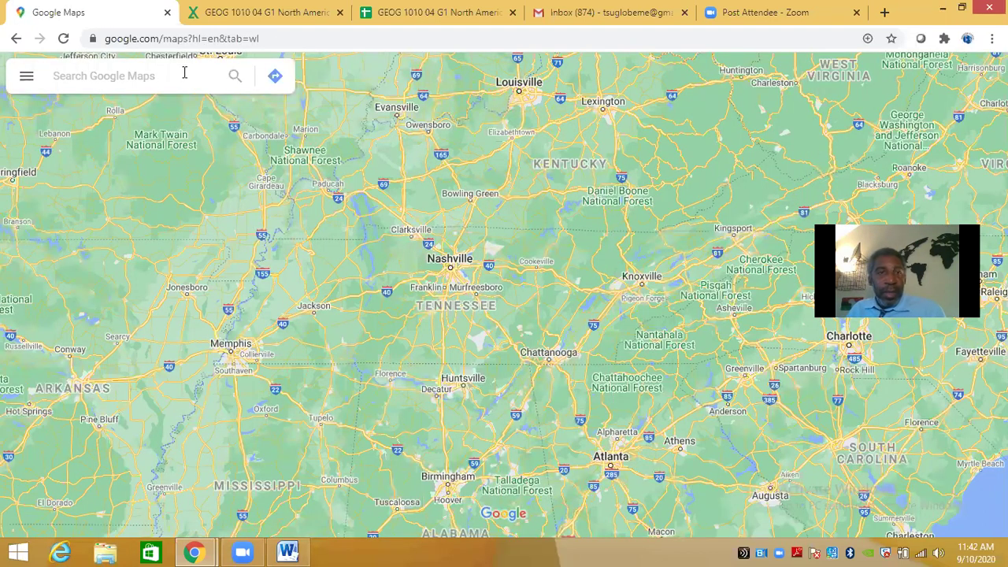
Search the map for the hometown city Baltimore, MD and show it
left_click(166, 76)
type("Ba")
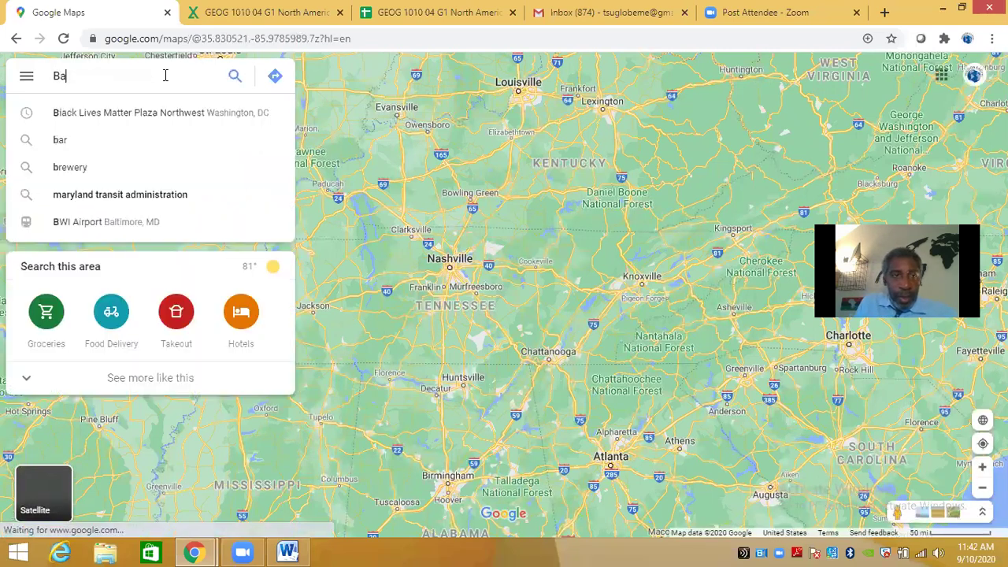
type("lt")
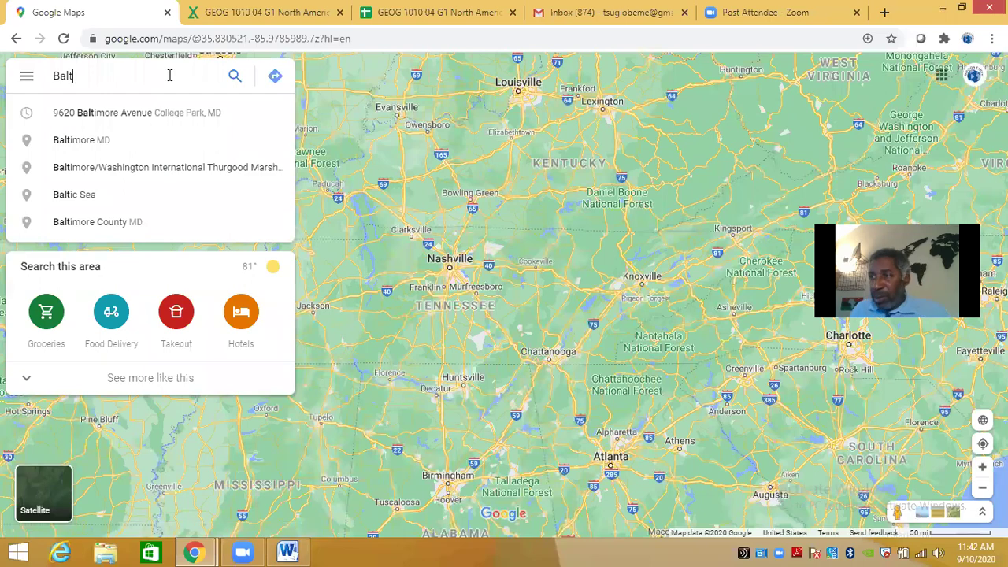
left_click(103, 143)
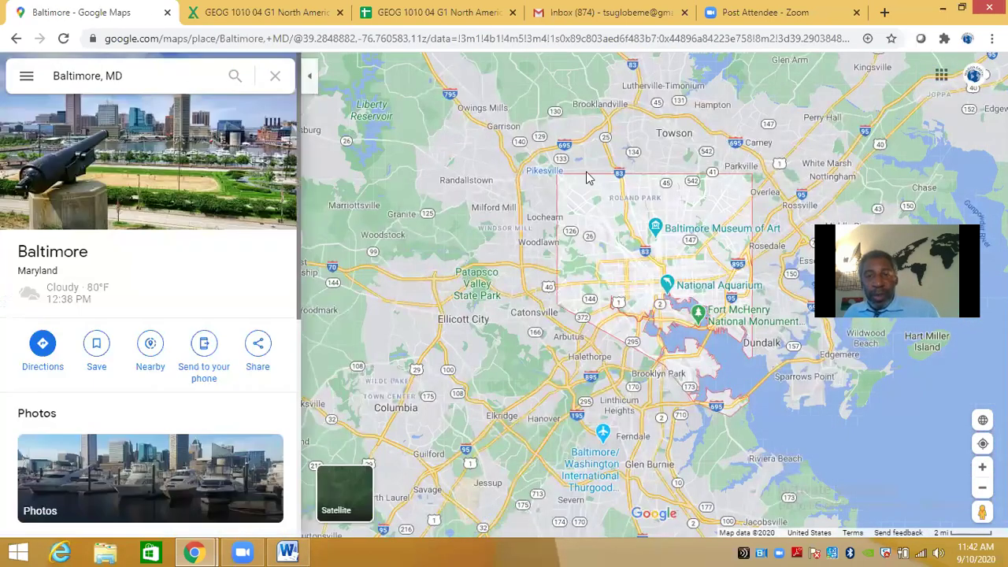
Zoom in on Baltimore around The Maryland Zoo and pick a point just north of its marker to get the coordinates
scroll(605, 224, "up", 5)
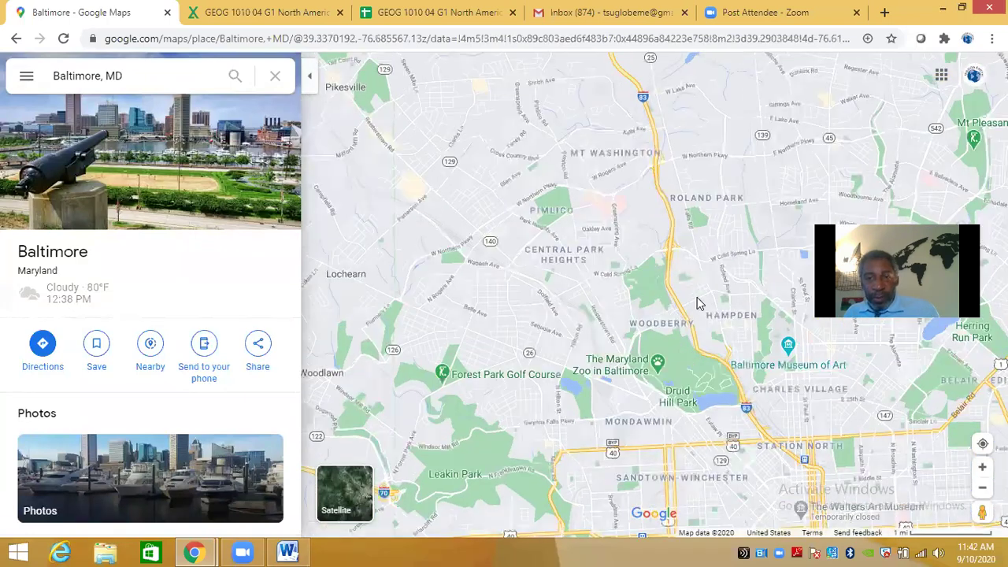
left_click_drag(545, 299, 457, 191)
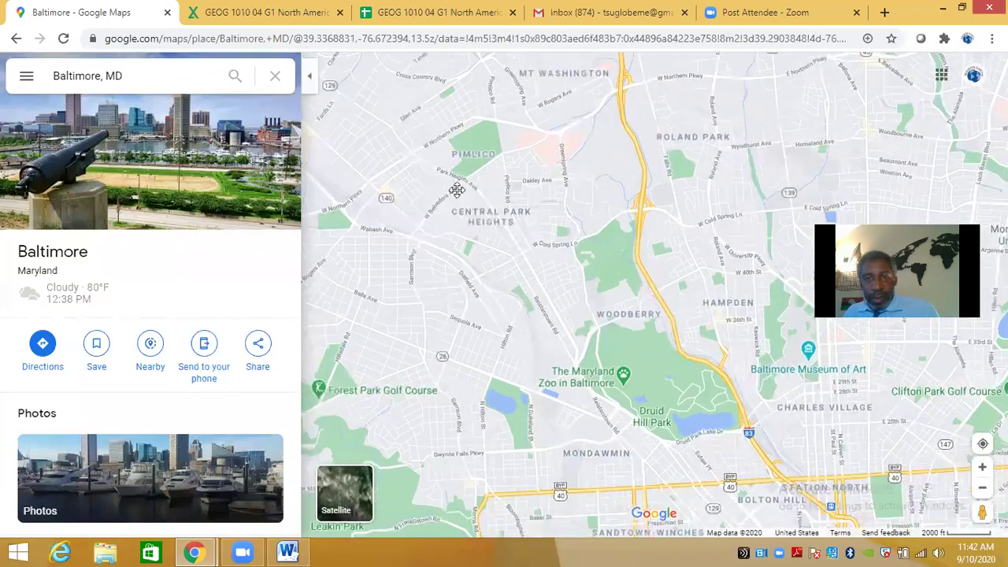
scroll(564, 264, "up", 2)
left_click_drag(548, 242, 505, 145)
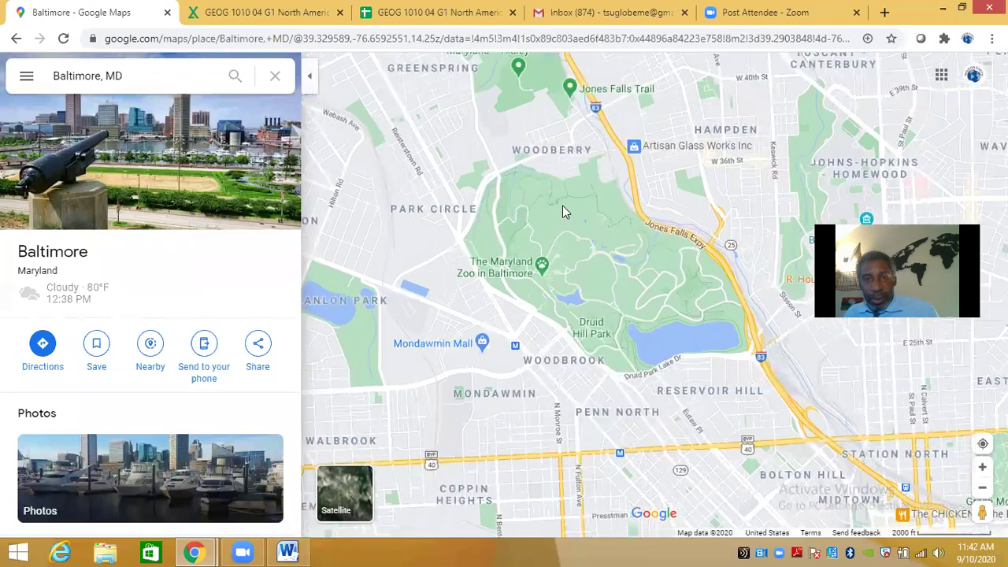
scroll(562, 208, "up", 3)
left_click_drag(555, 273, 573, 128)
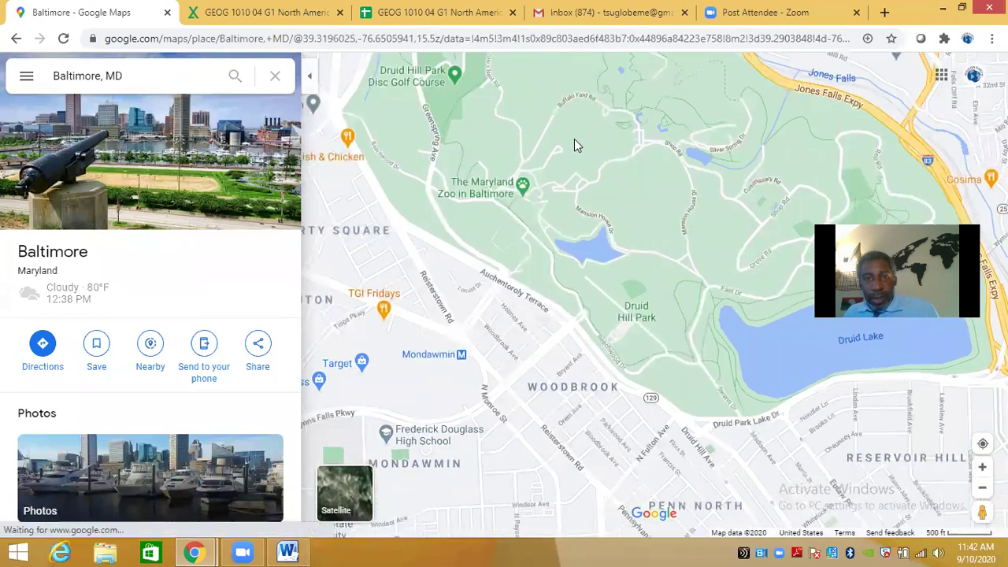
scroll(524, 181, "up", 3)
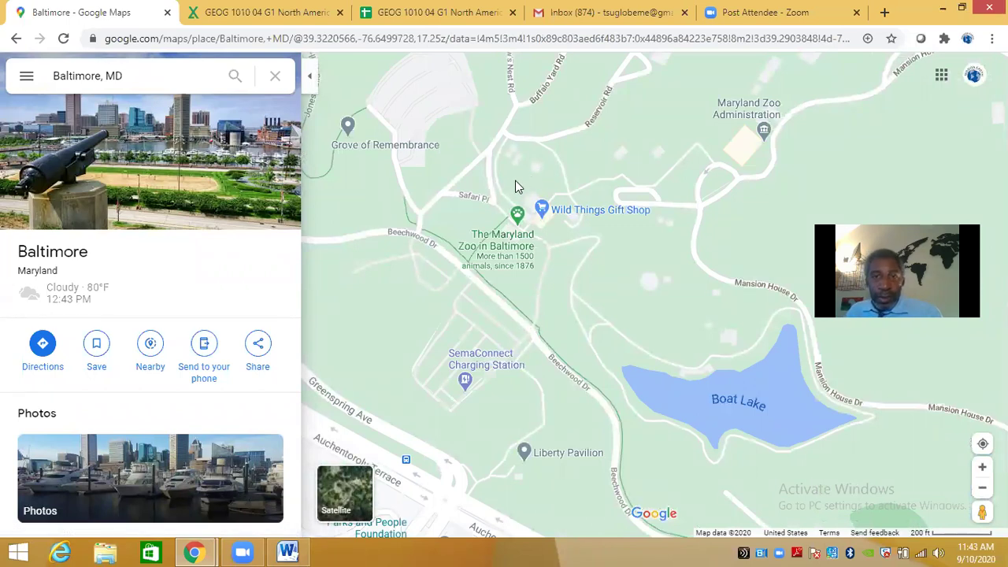
left_click(515, 182)
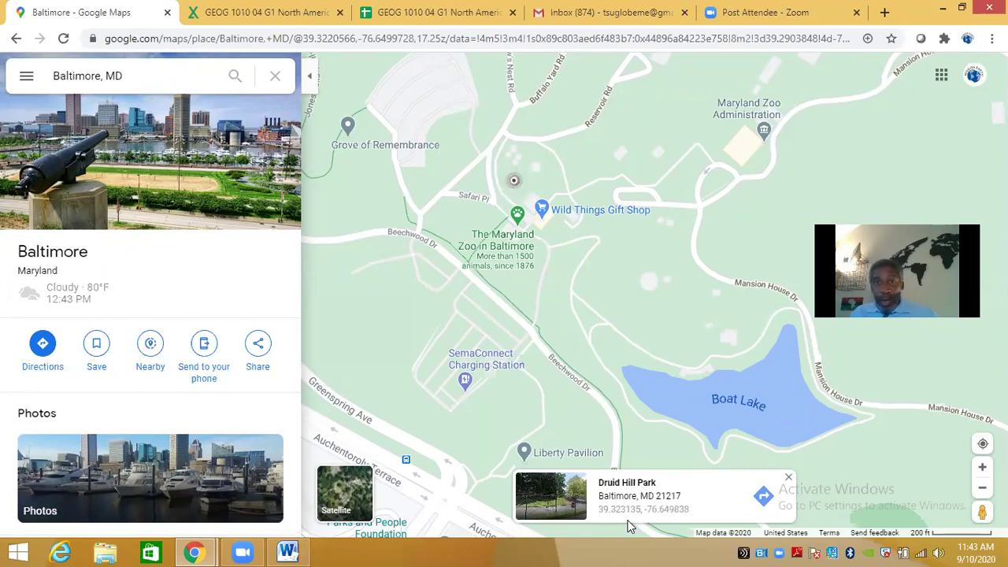
Switch to the hometown geography spreadsheet in Google Sheets and enter Detroit, MI as the hometown city in cell B6
left_click(361, 14)
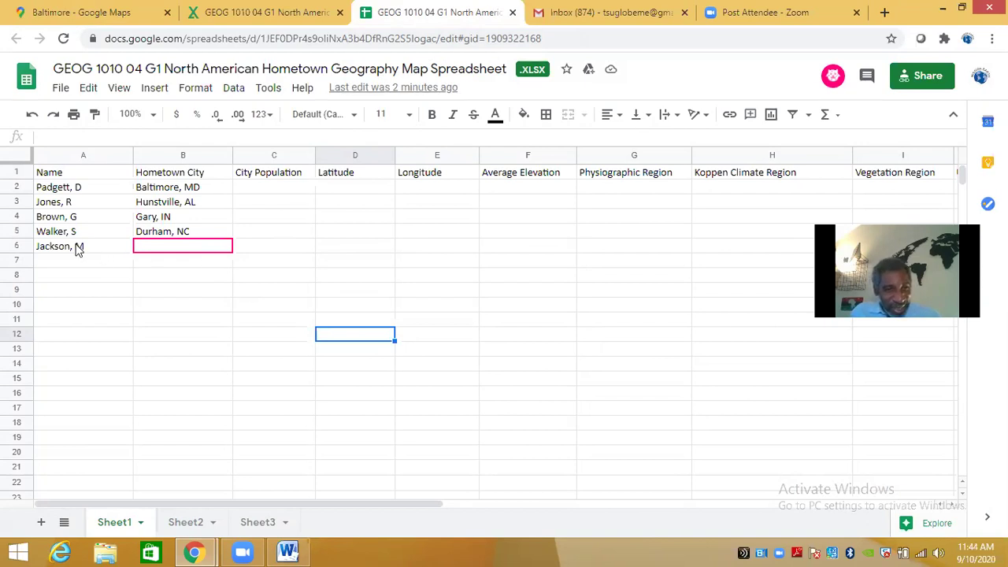
left_click(168, 249)
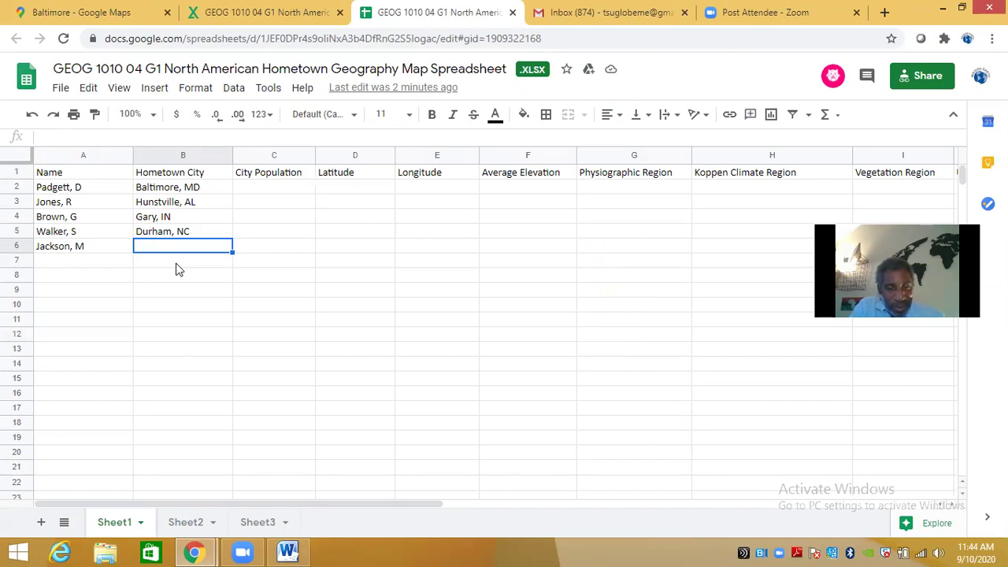
type("Detro")
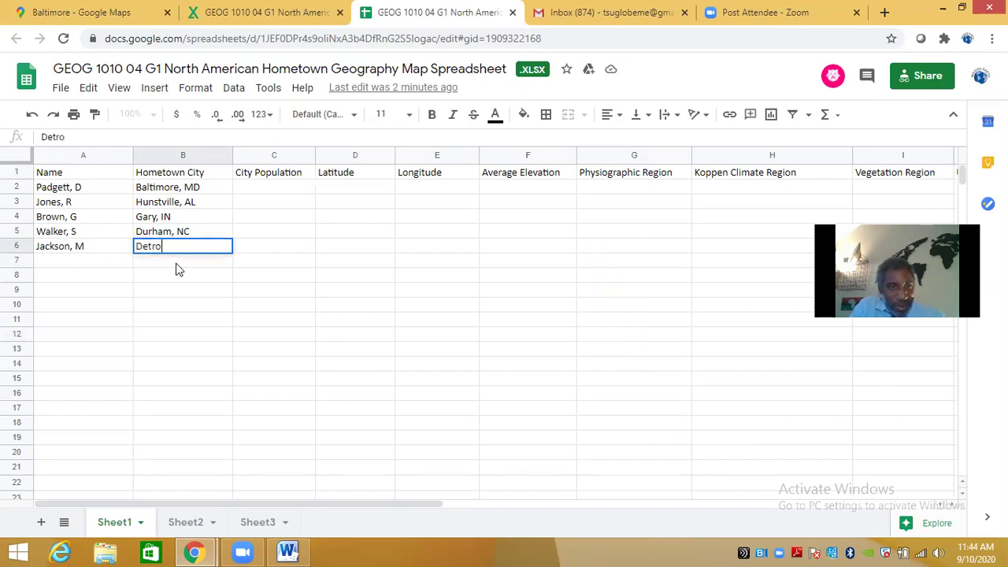
type("it, MI")
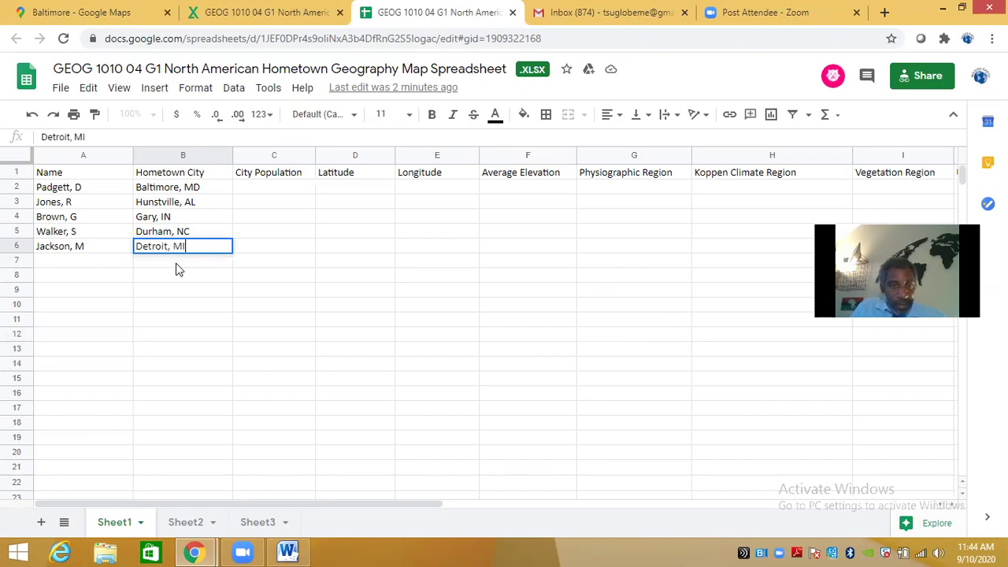
left_click(288, 249)
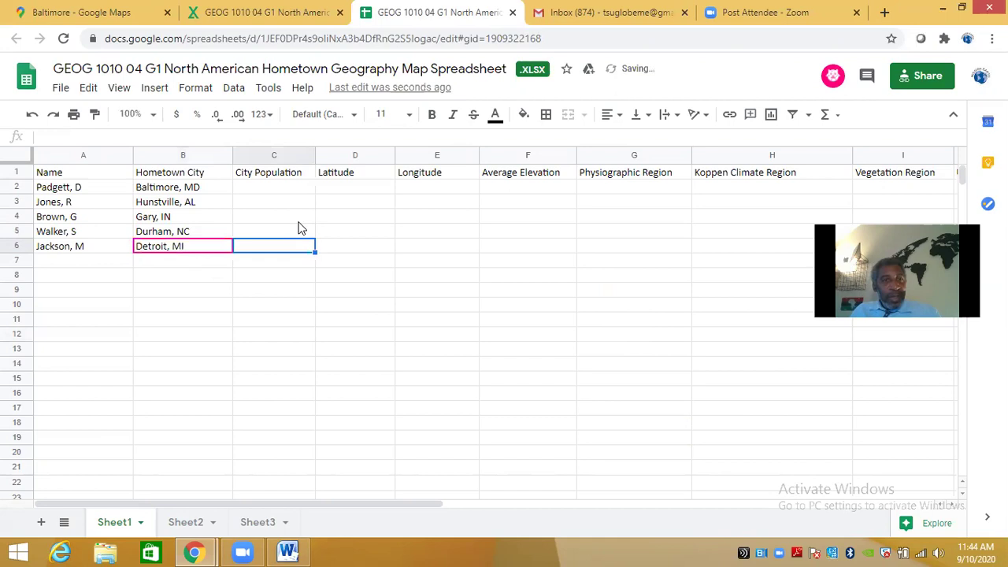
Enter the city populations 600,000 for Baltimore in cell C2 and 75,000 for Huntsville in cell C3
left_click(289, 189)
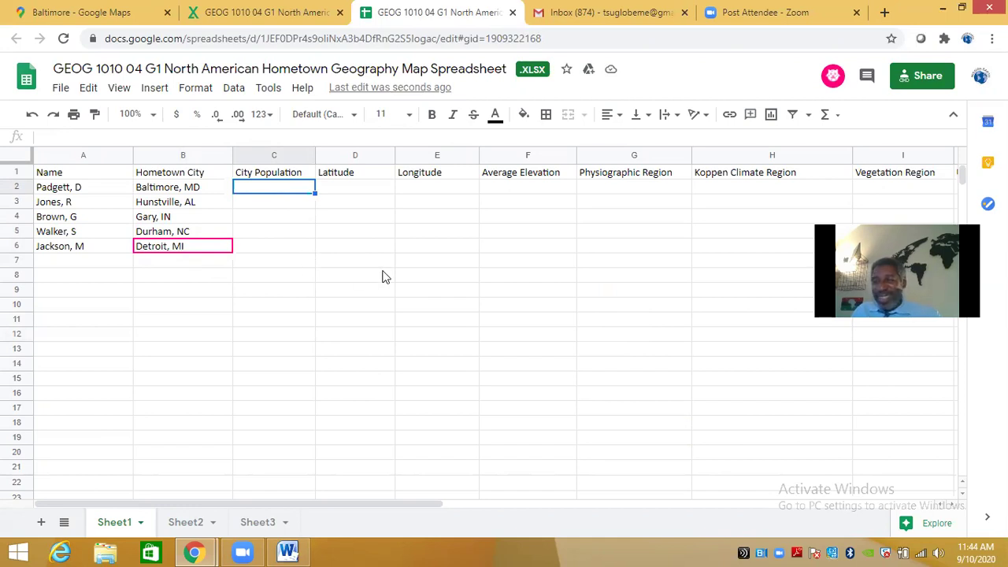
type("6")
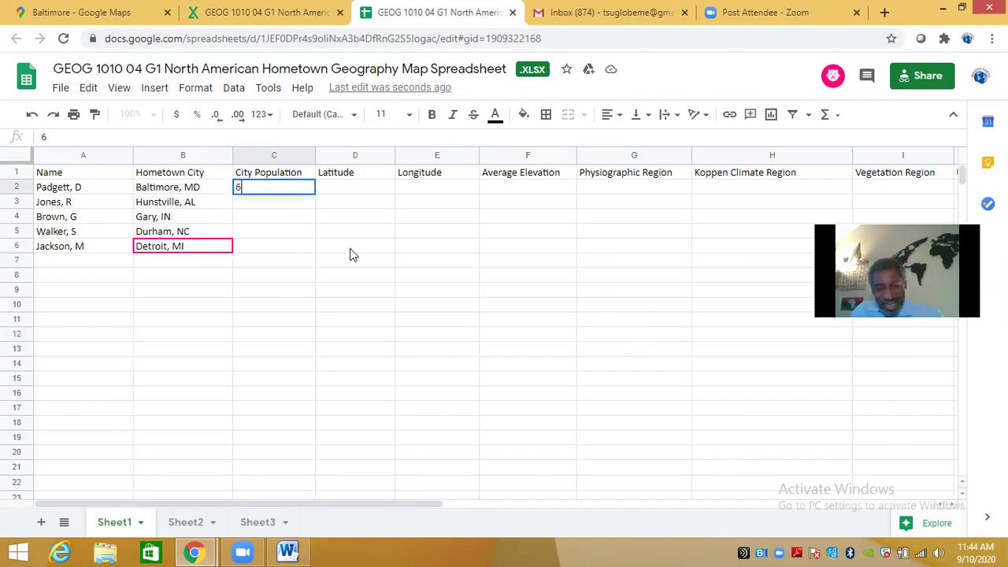
type("00,000")
left_click(275, 204)
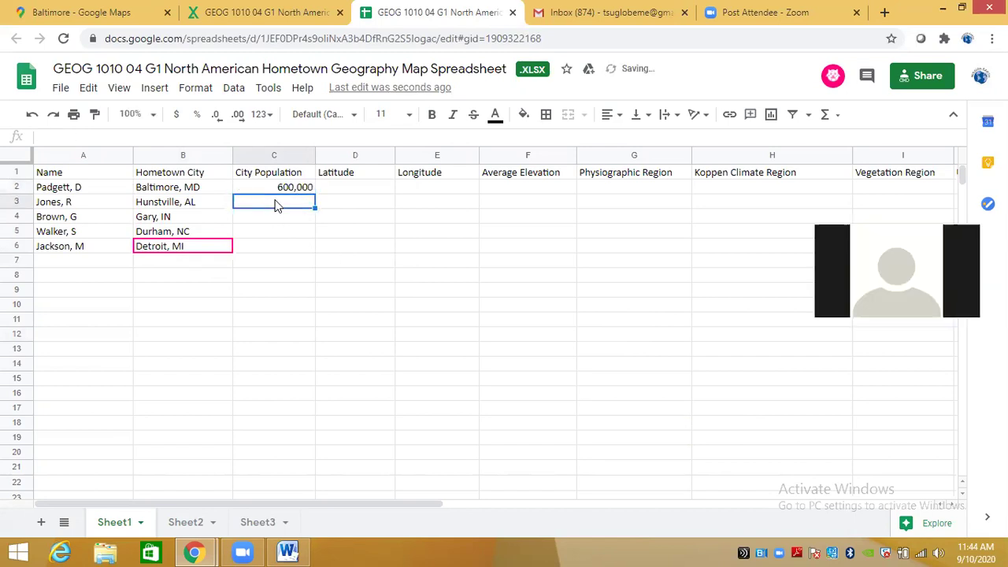
type("75")
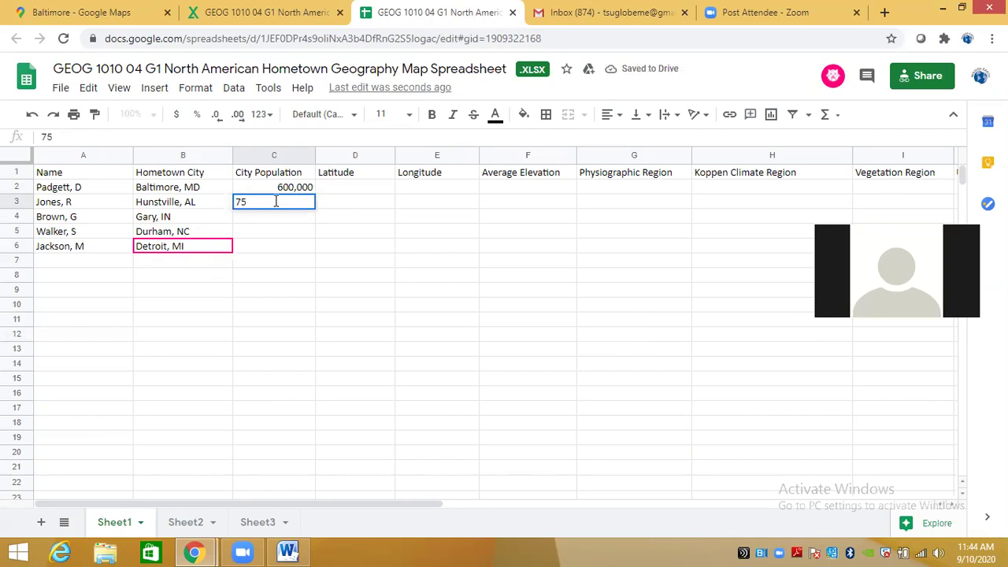
type(",000")
Fill in the remaining city populations: 89,000 for Gary in C4, 45,000 for Durham in C5 and 67,000 for Detroit in C6
left_click(268, 219)
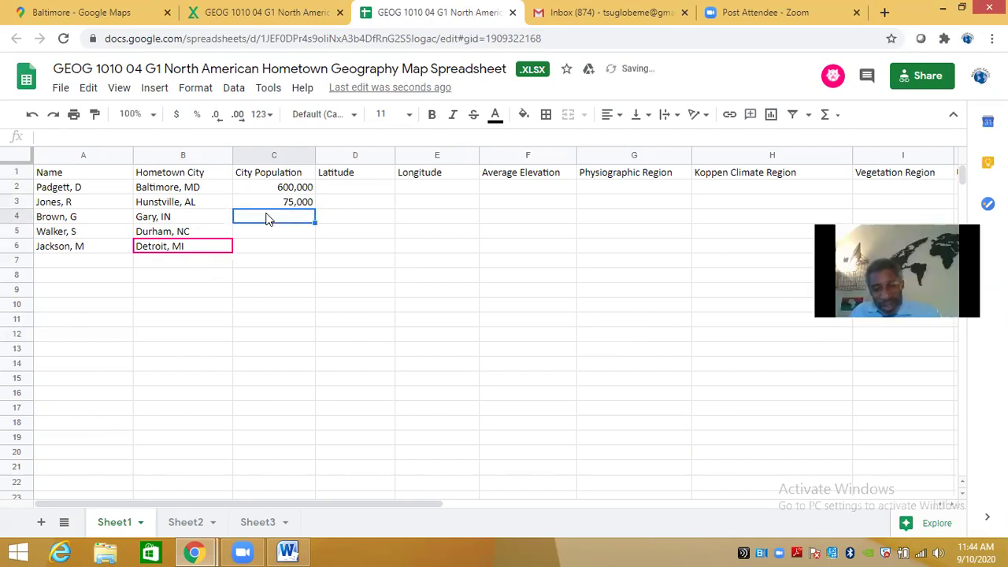
type("89")
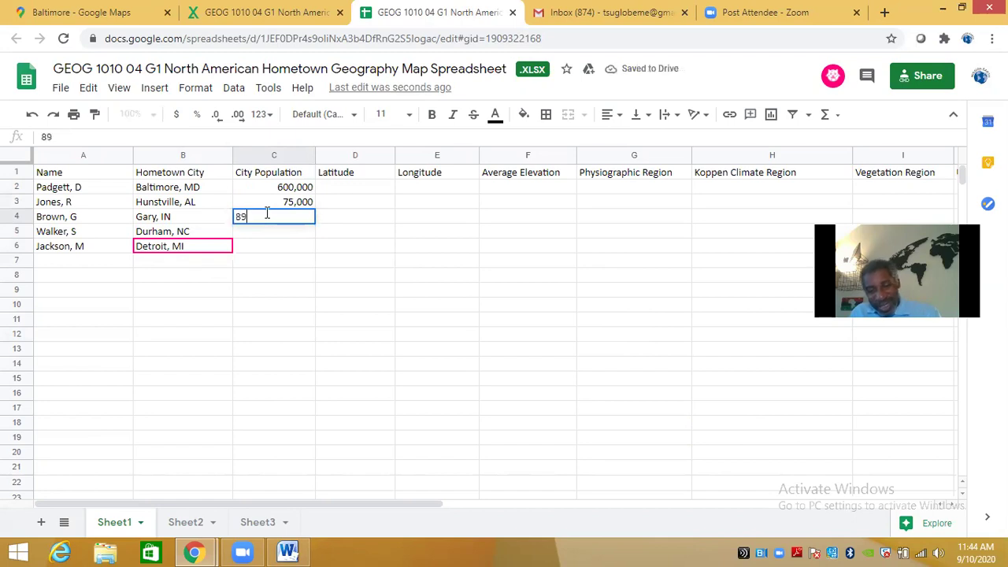
type(",000")
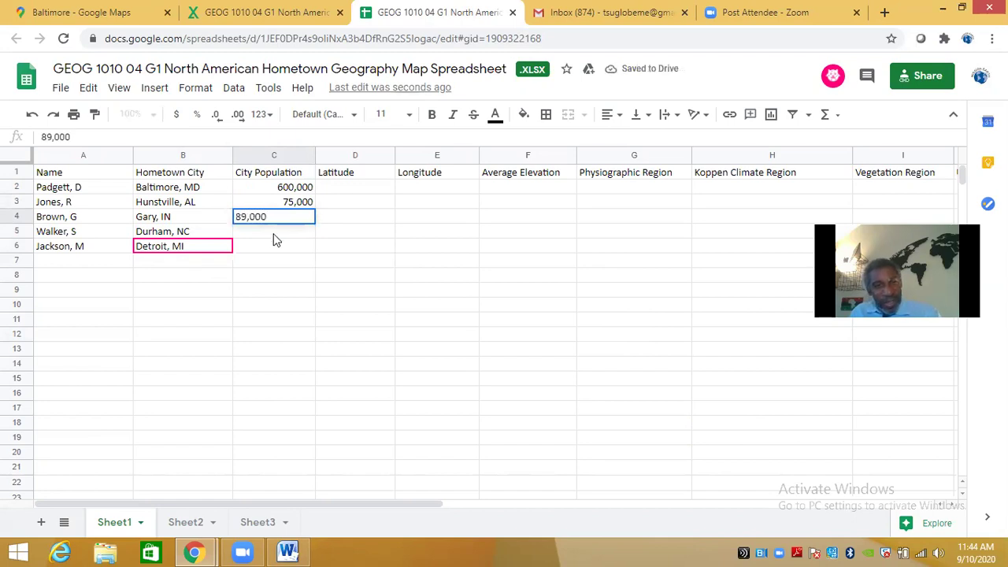
left_click(274, 236)
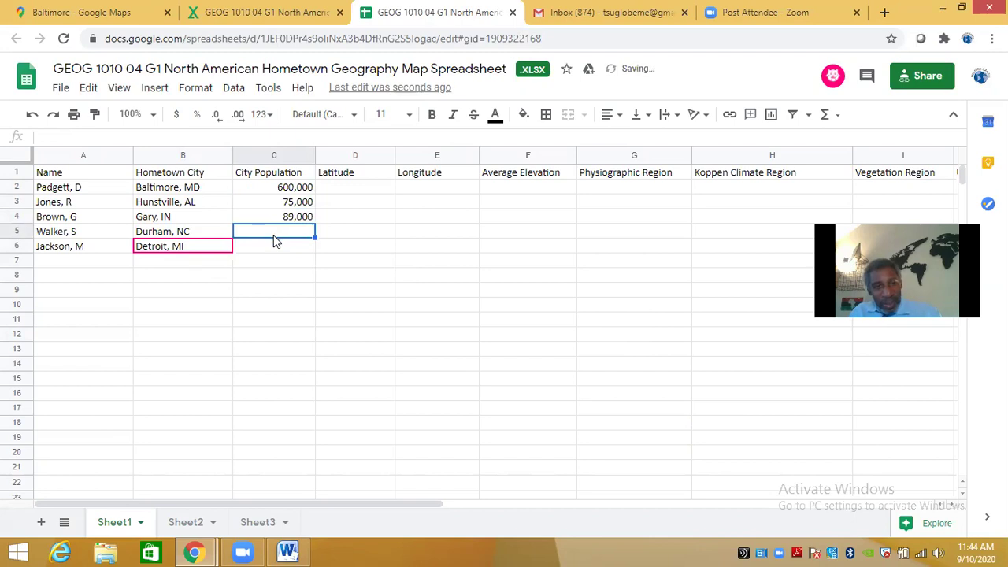
type("45")
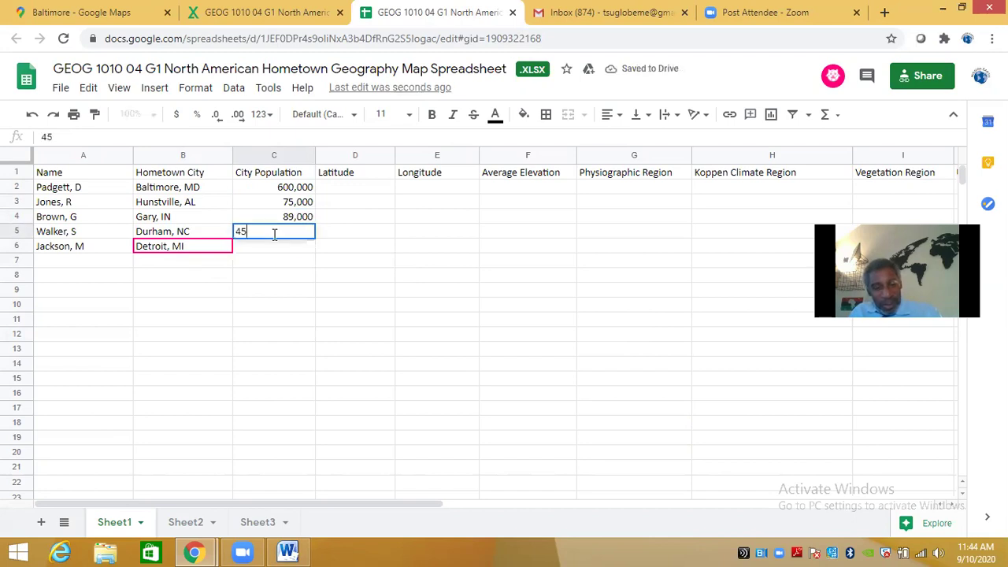
type(",000")
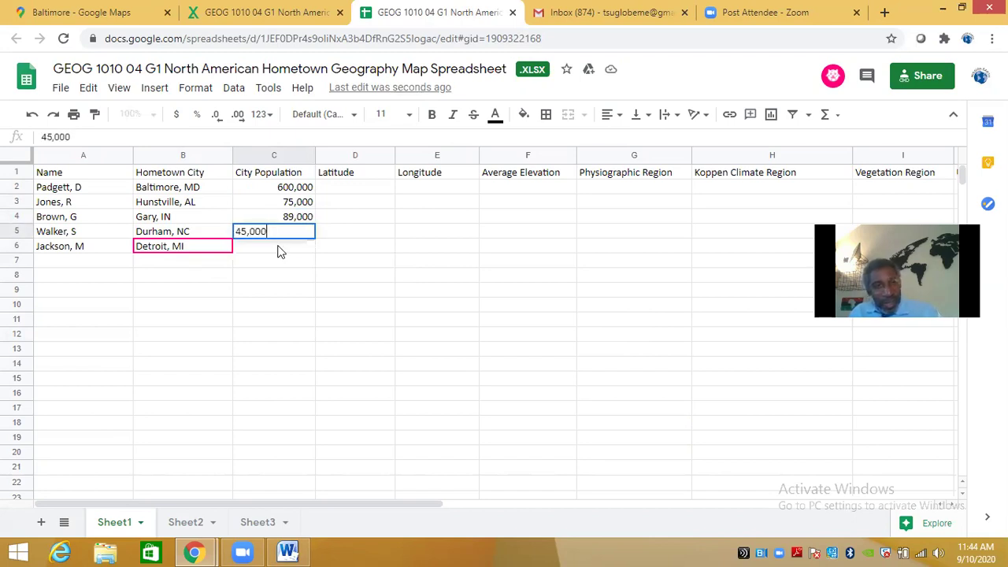
left_click(277, 249)
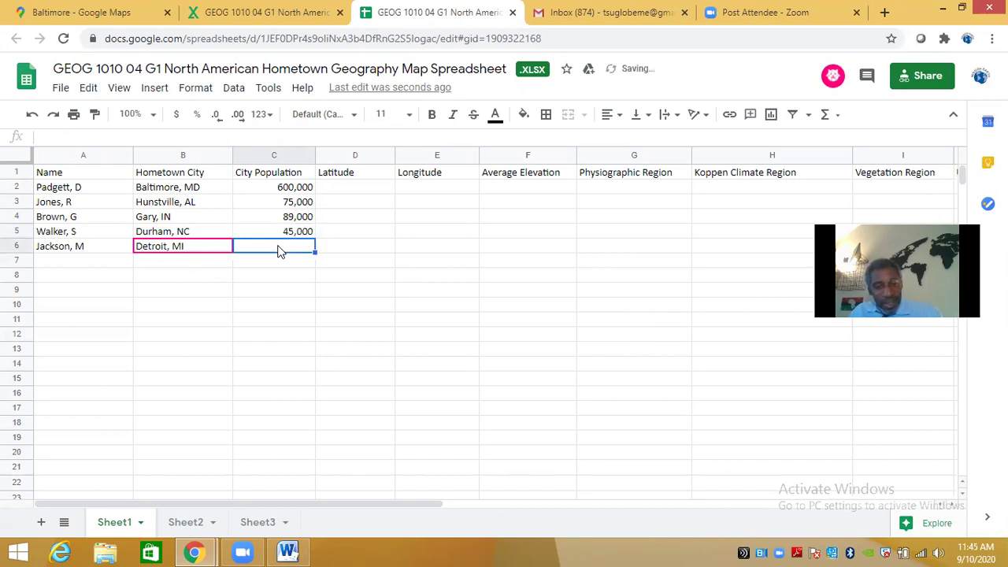
type("67,000")
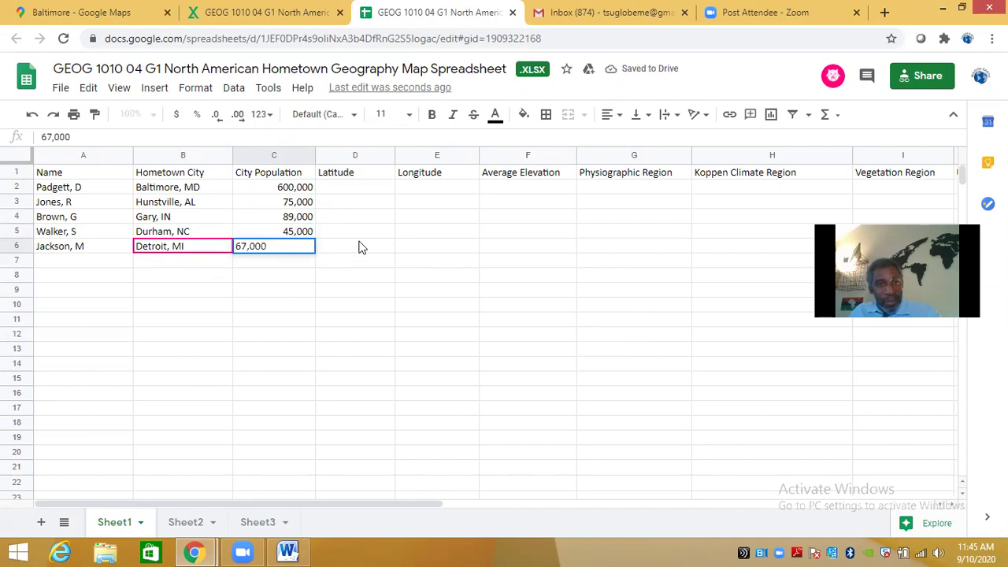
left_click(377, 235)
Enter Baltimore's coordinates, with latitude 39.323135 in cell D2 and longitude -76.649838 in cell E2
left_click(373, 189)
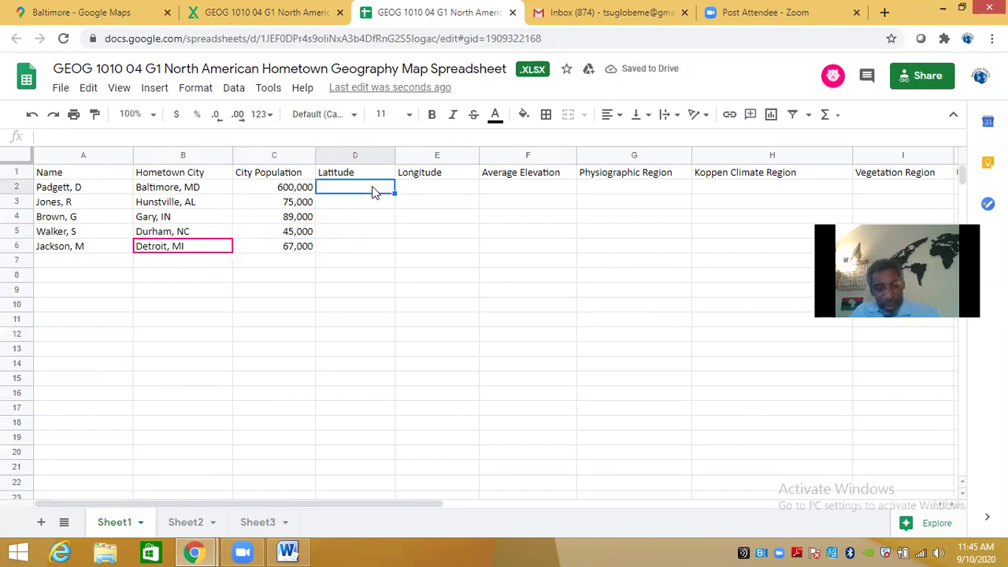
type("39.")
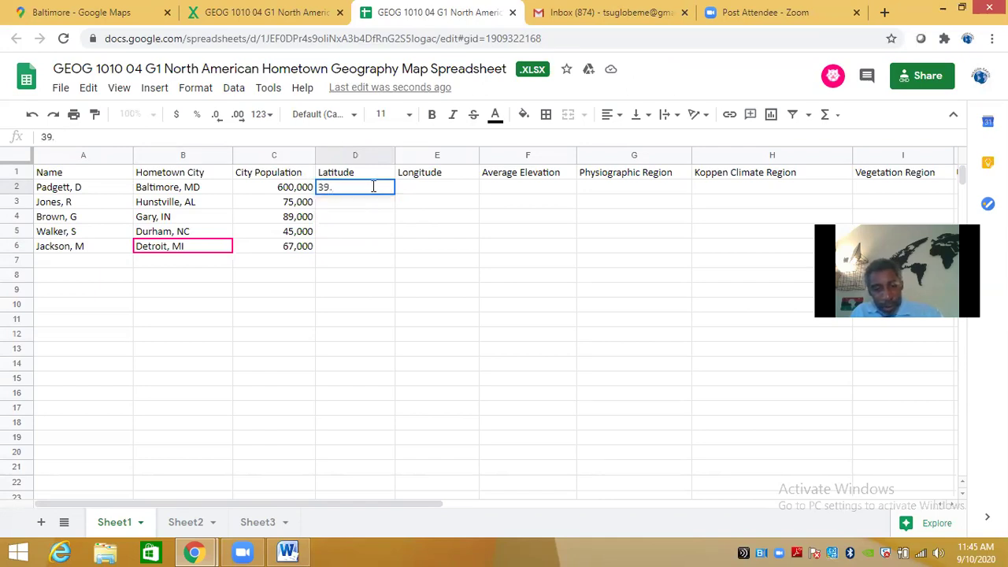
type("323135")
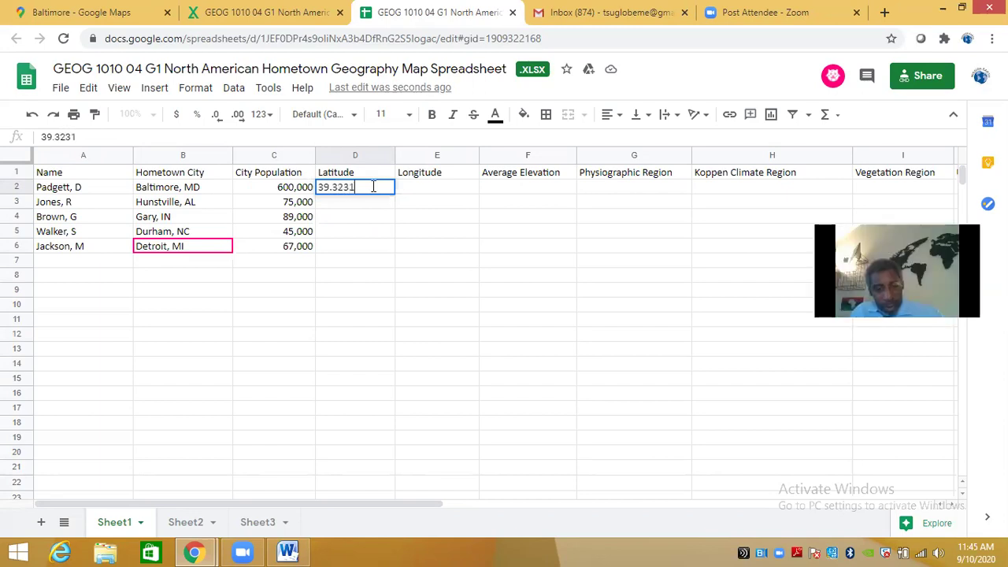
left_click(434, 189)
type("-")
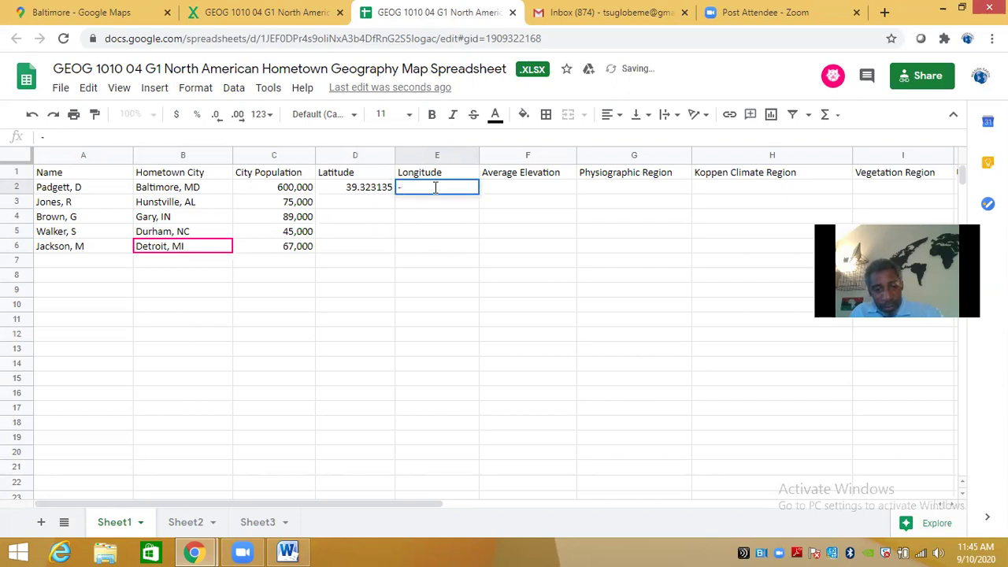
type("76")
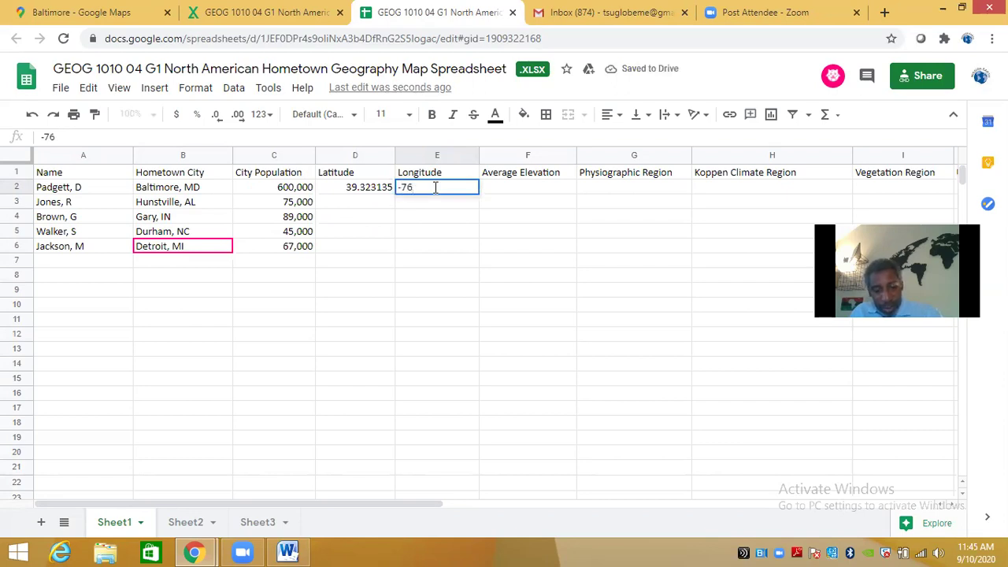
type(".6498")
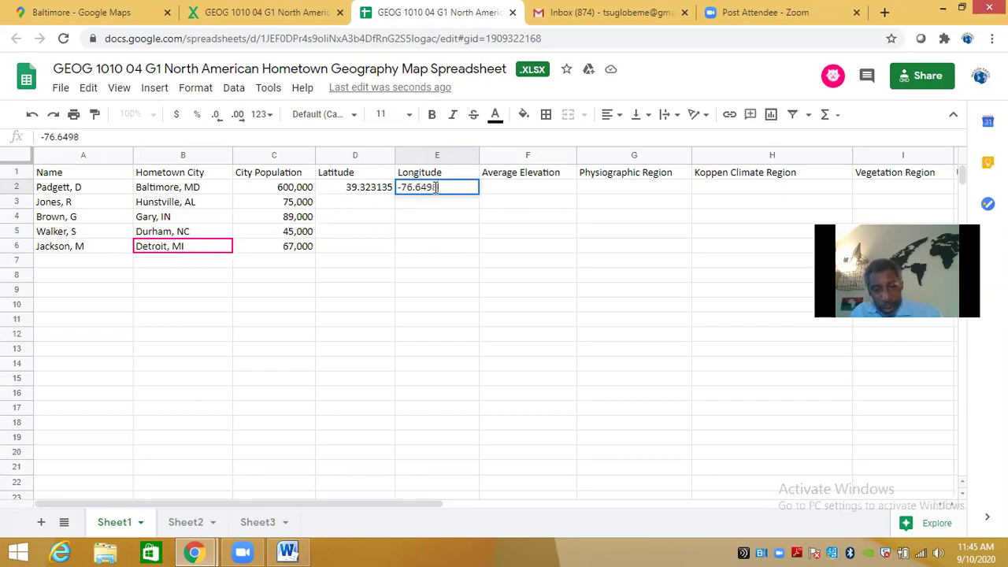
type("38")
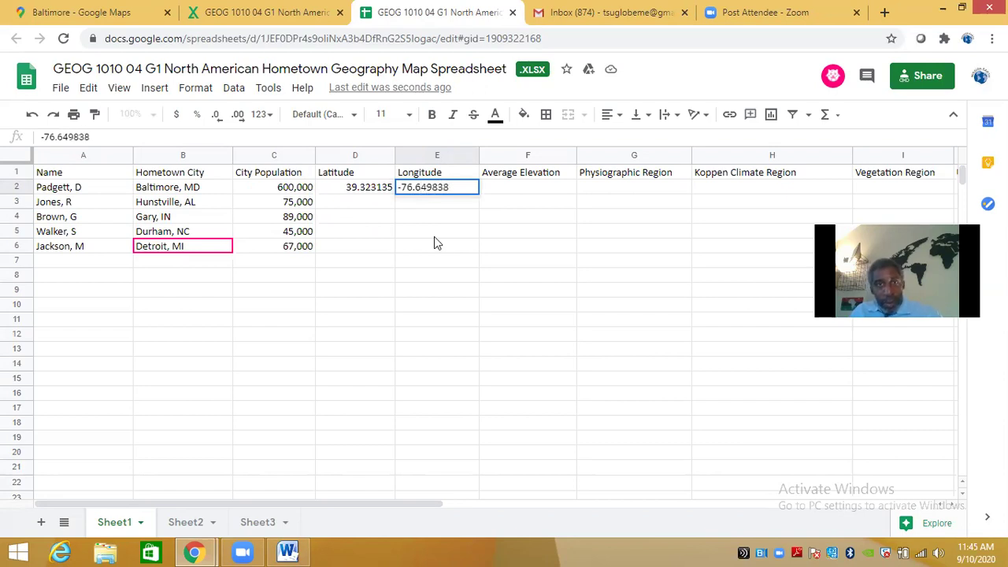
left_click(434, 236)
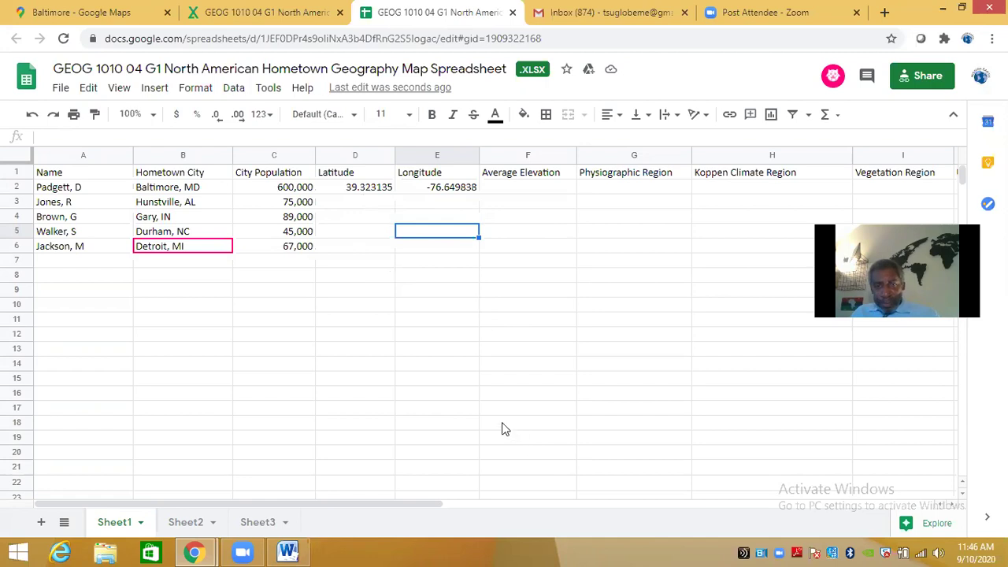
mouse_move(203, 549)
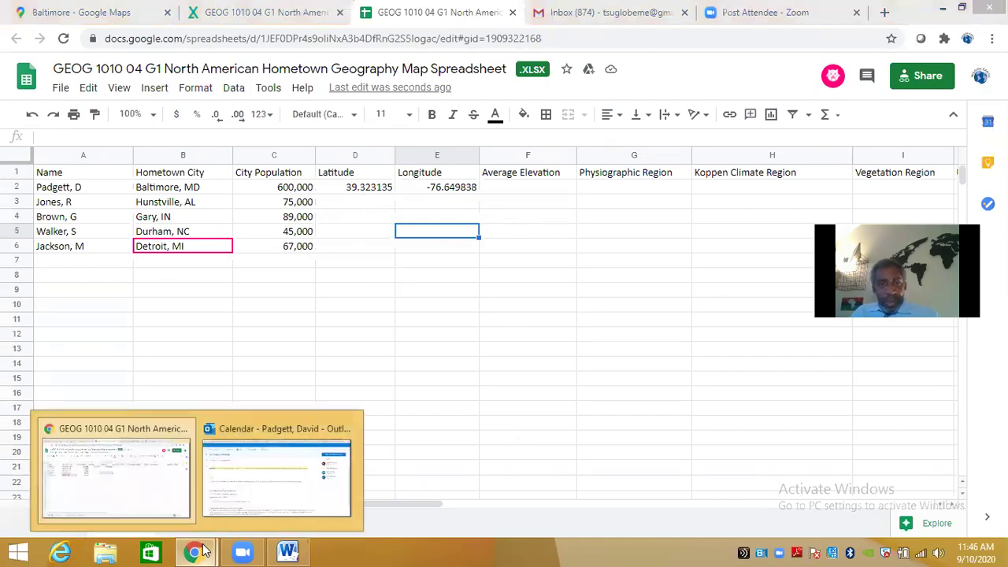
left_click(235, 483)
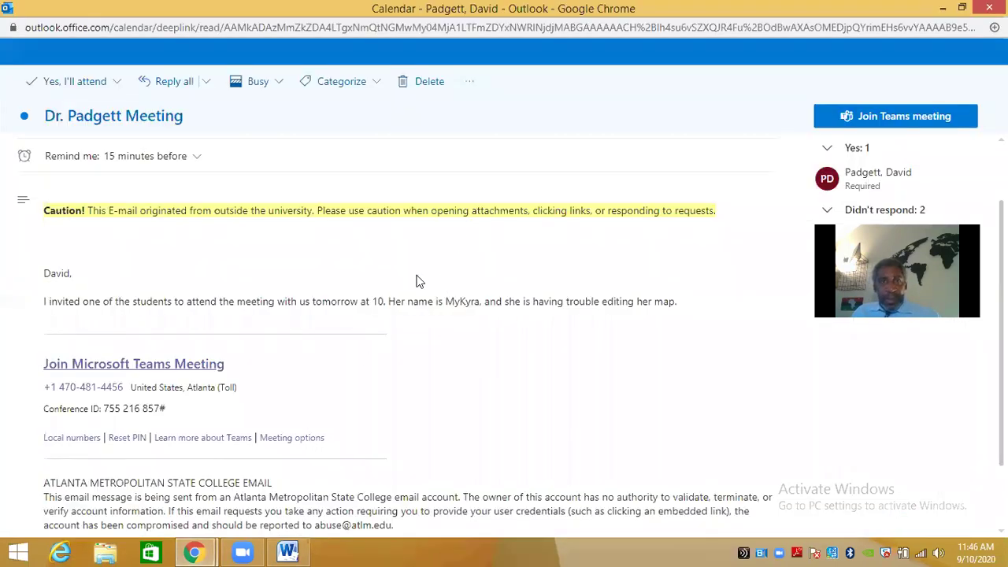
mouse_move(195, 552)
left_click(256, 509)
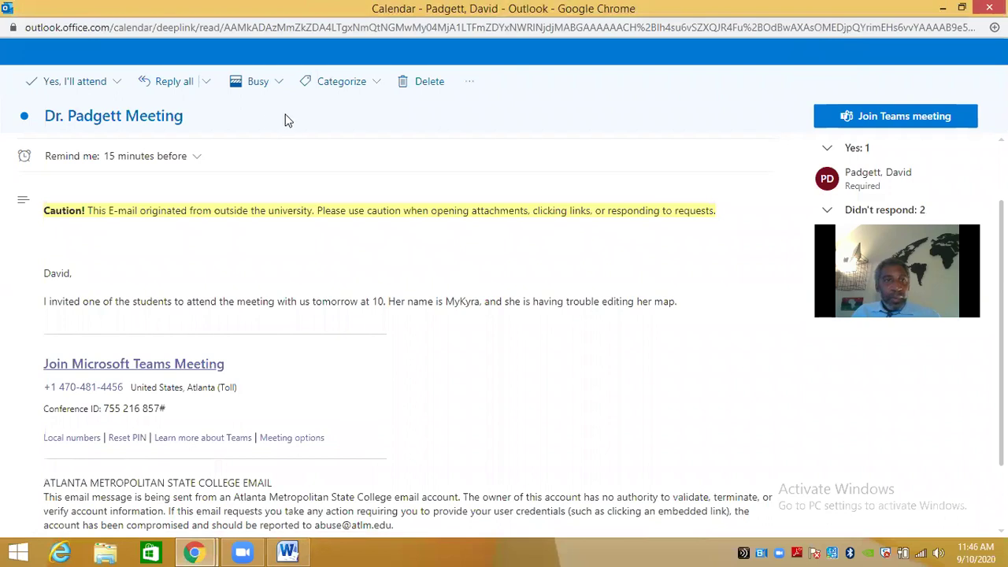
mouse_move(193, 551)
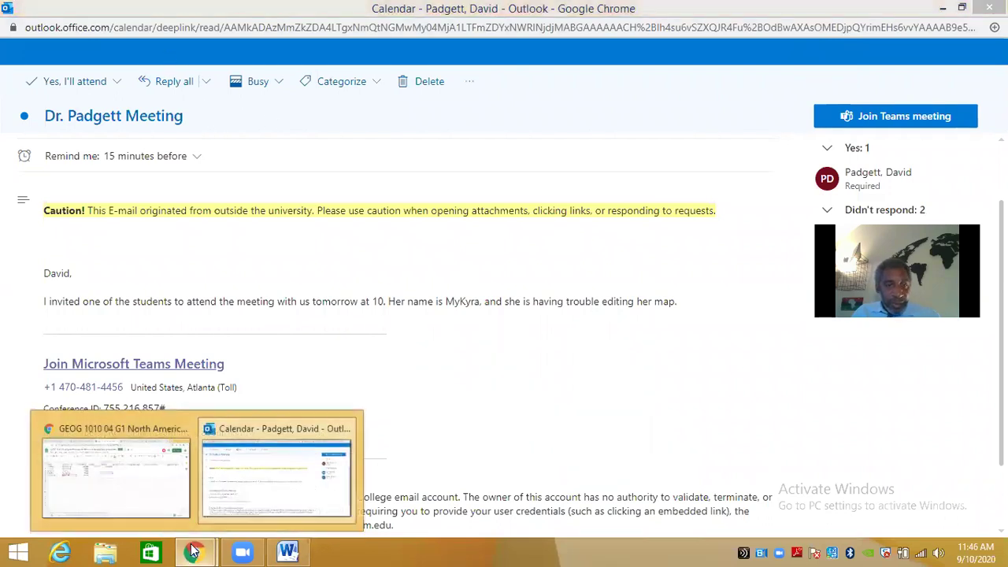
left_click(143, 483)
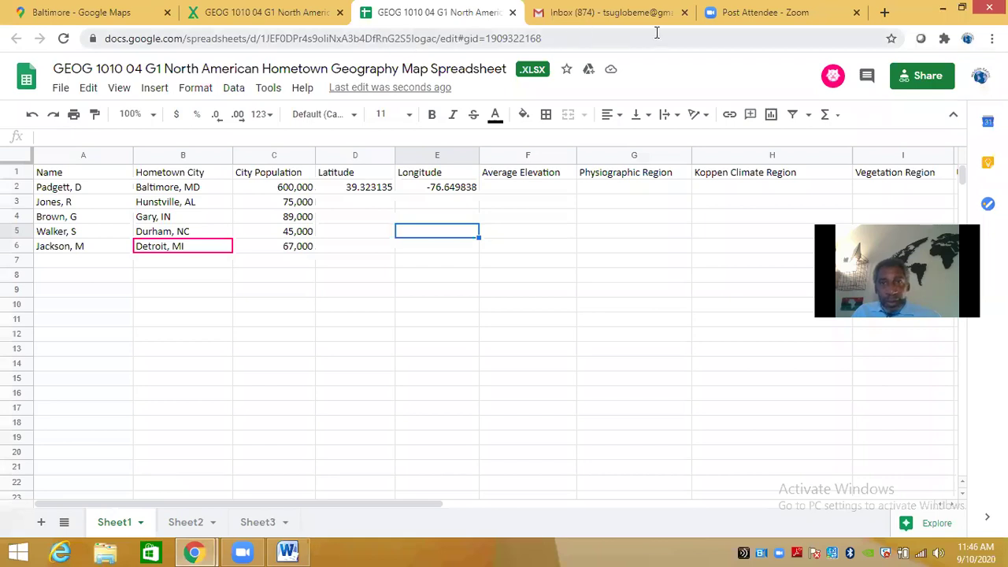
Replace the Zoom post-attendee page with Google Maps, reached through the Google home page
left_click(693, 17)
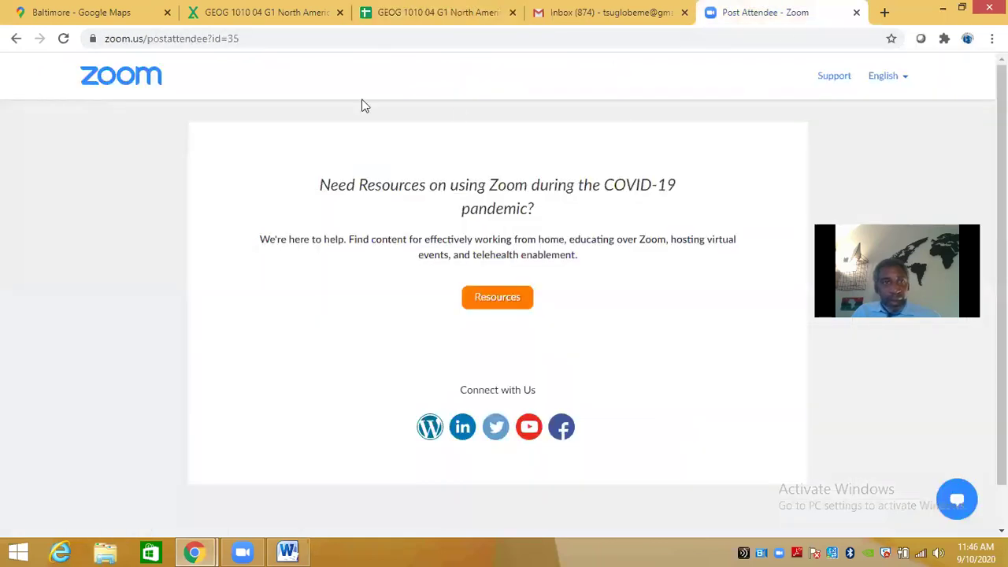
left_click(256, 38)
type("g")
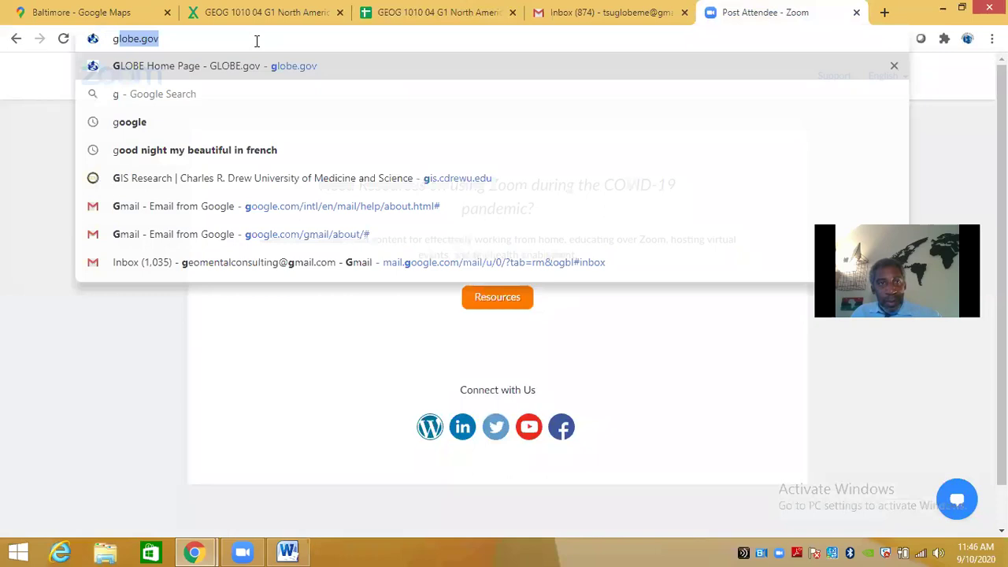
left_click(201, 94)
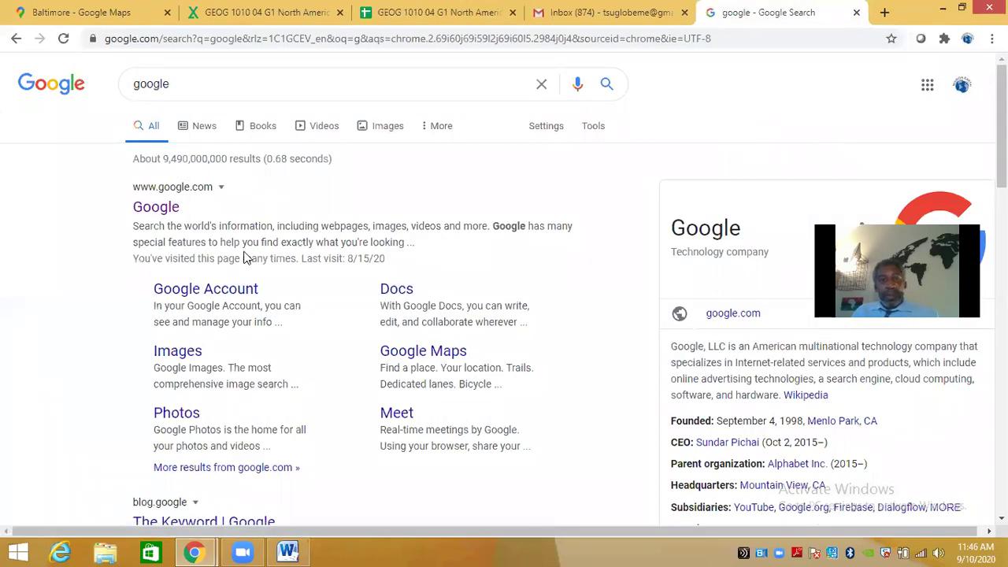
left_click(161, 208)
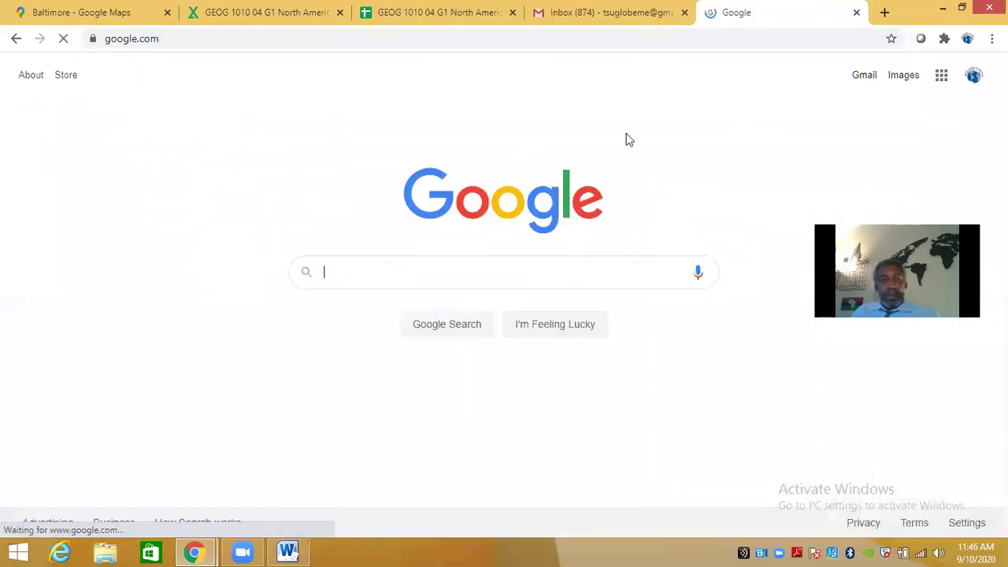
left_click(941, 76)
left_click(936, 136)
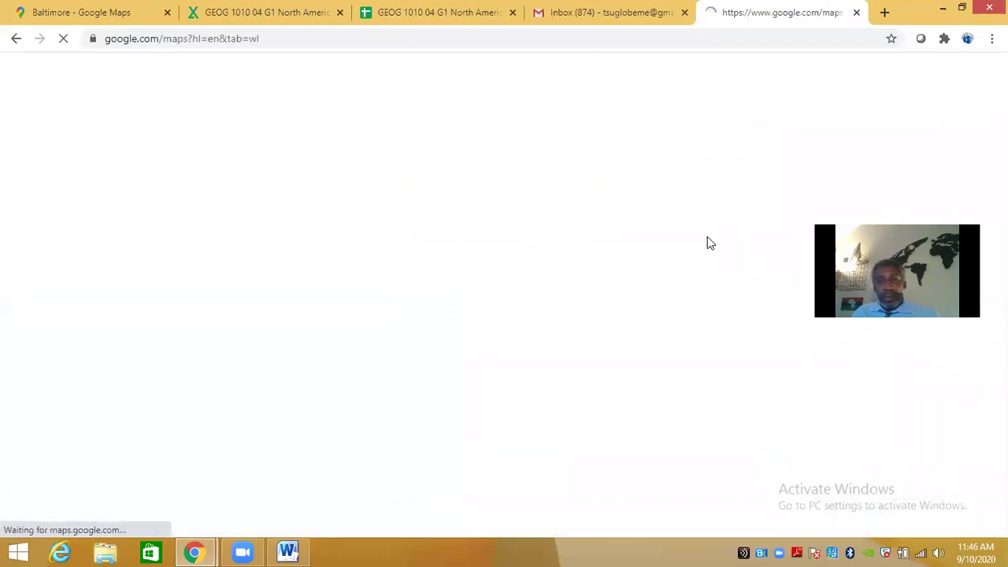
Search Google Maps for Detroit, MI and show the city on the map
left_click(157, 74)
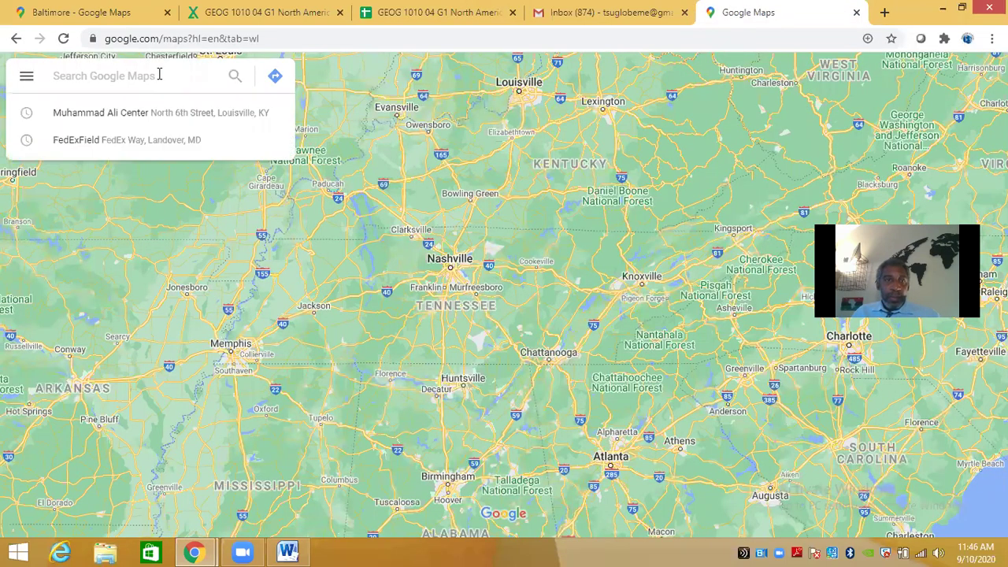
type("De")
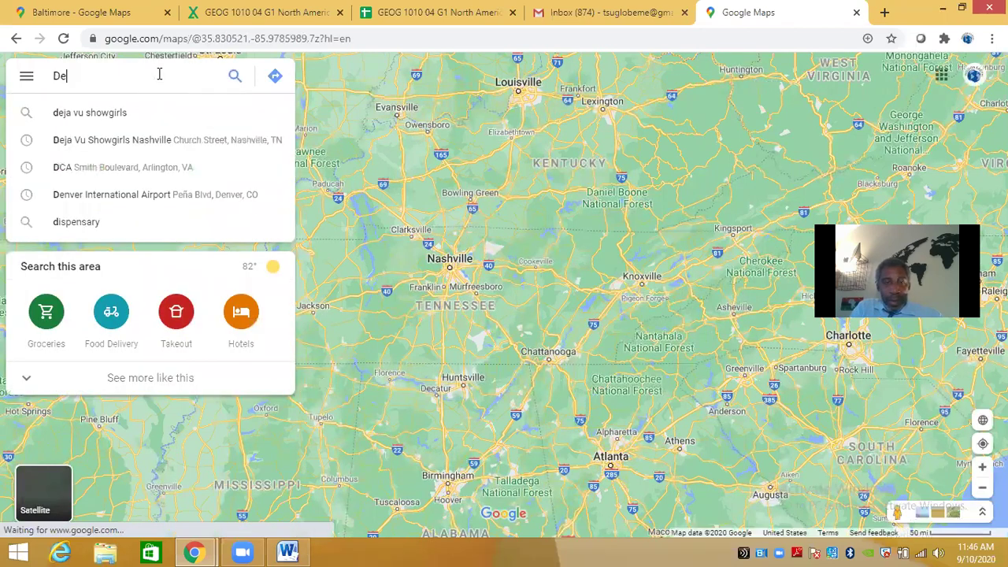
type("tro")
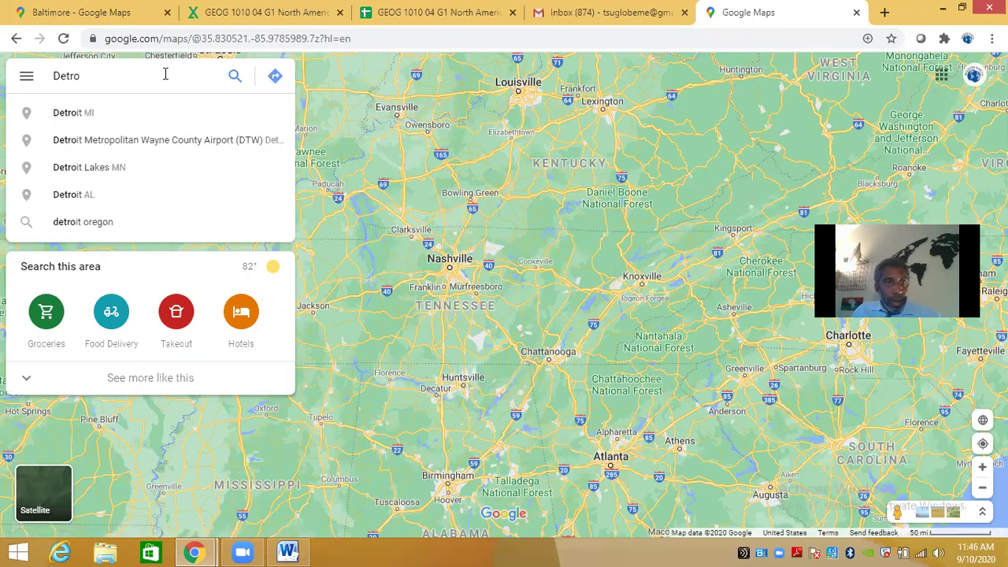
left_click(84, 116)
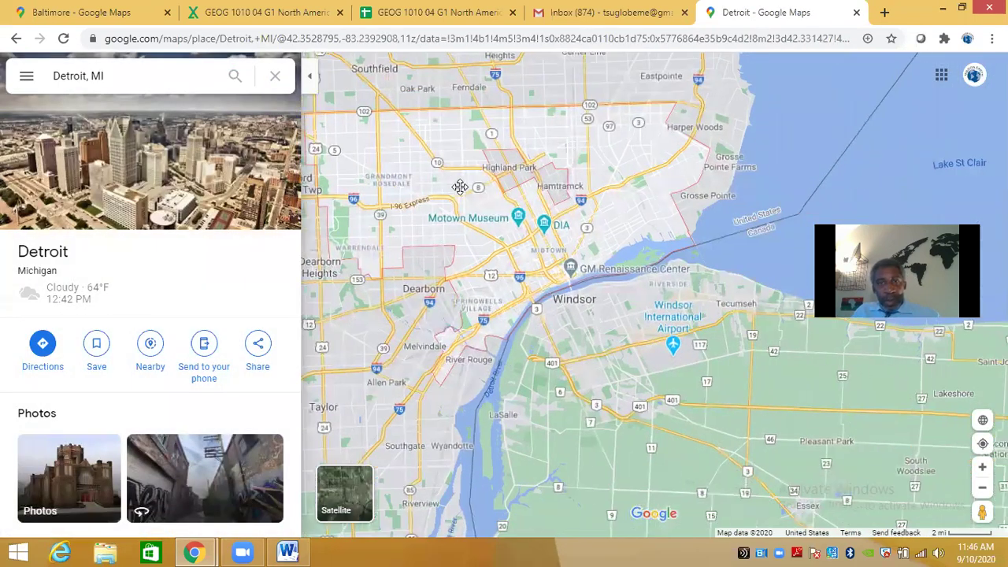
Look up the coordinates of a riverfront point just south of the GM Renaissance Center in downtown Detroit
scroll(587, 255, "up", 3)
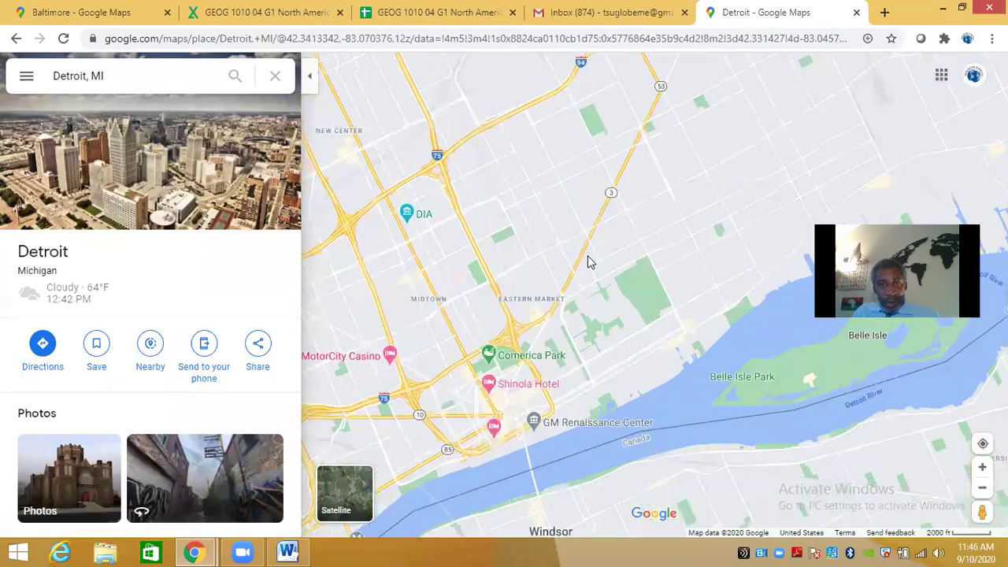
left_click_drag(571, 369, 641, 97)
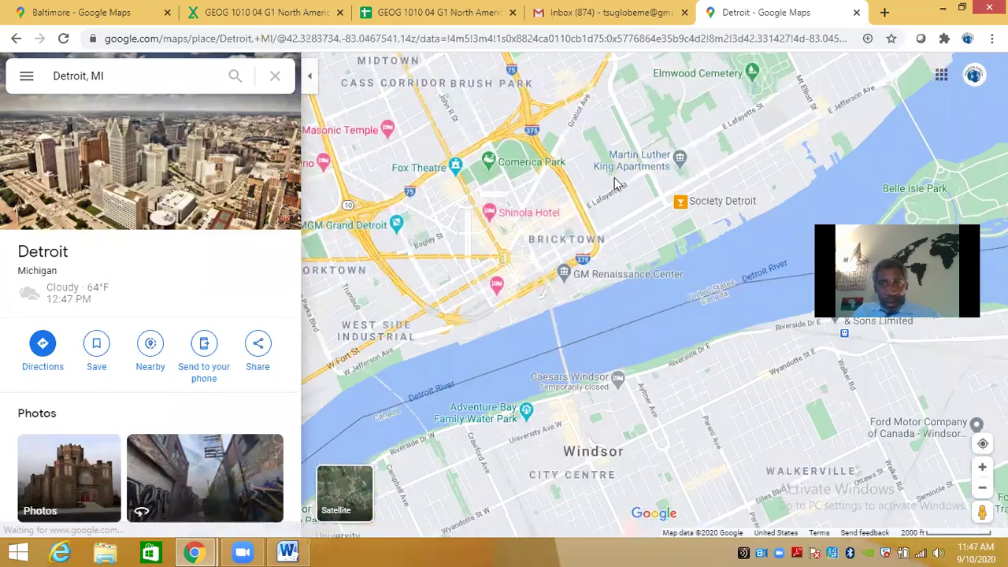
scroll(601, 175, "up", 1)
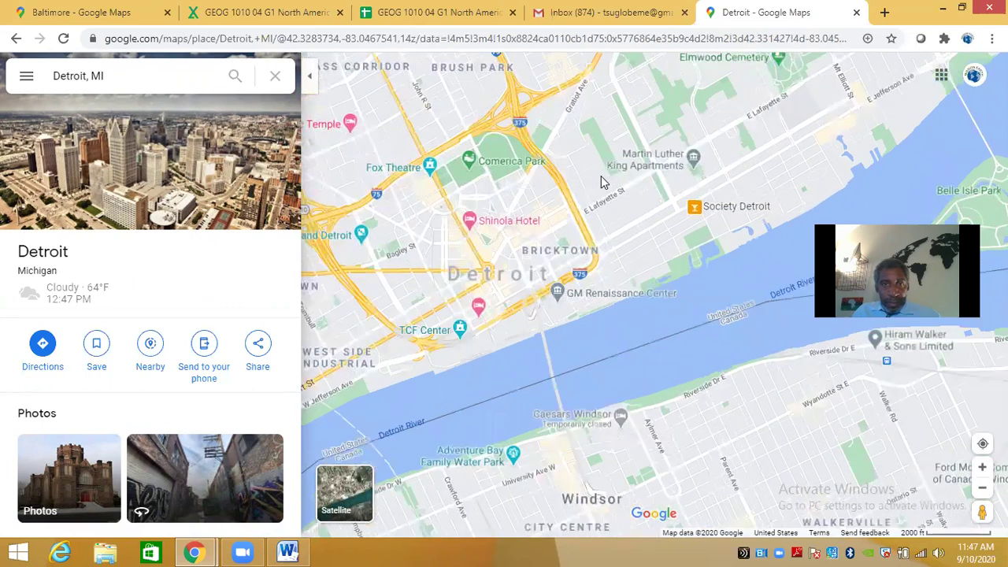
left_click_drag(588, 142, 597, 91)
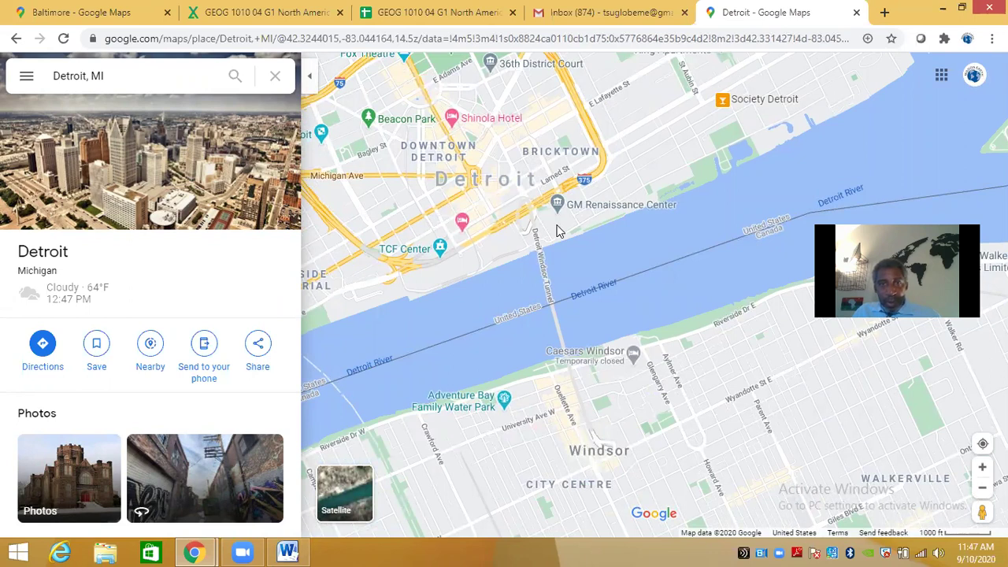
left_click(556, 227)
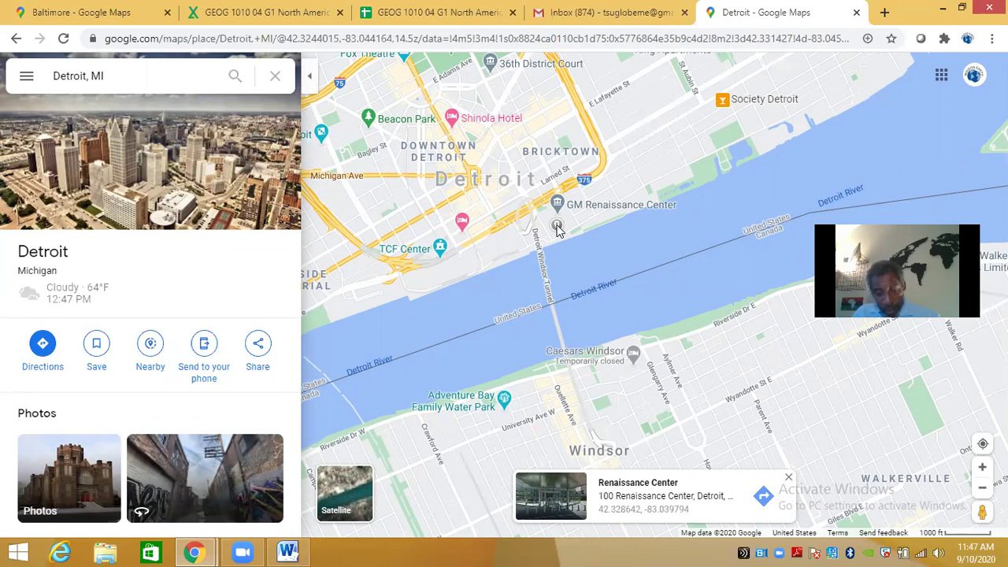
Return to the hometown spreadsheet and enter Detroit's latitude 42.328642 in cell D6 and longitude -83.039794 in cell E6
left_click(295, 15)
left_click(400, 15)
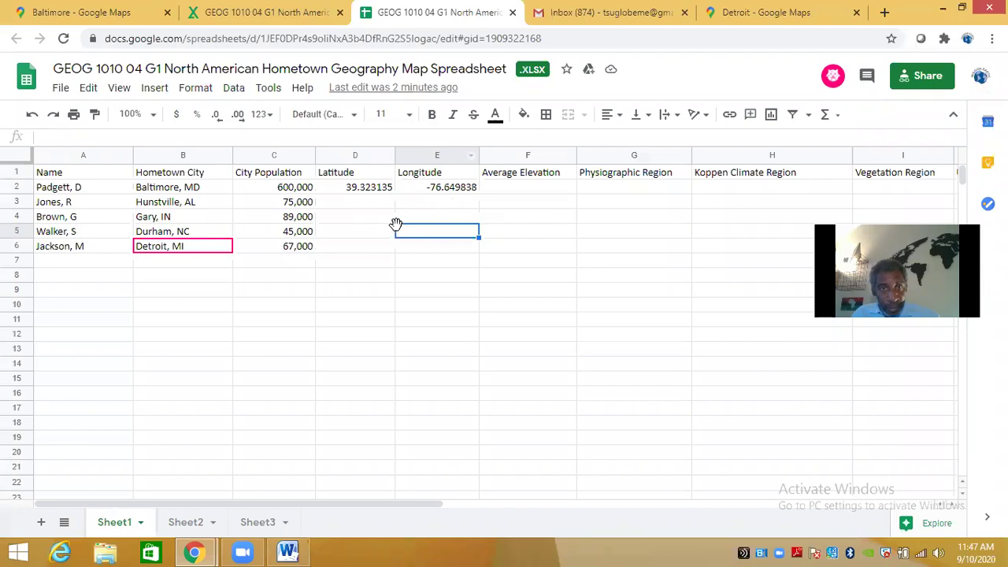
left_click(372, 248)
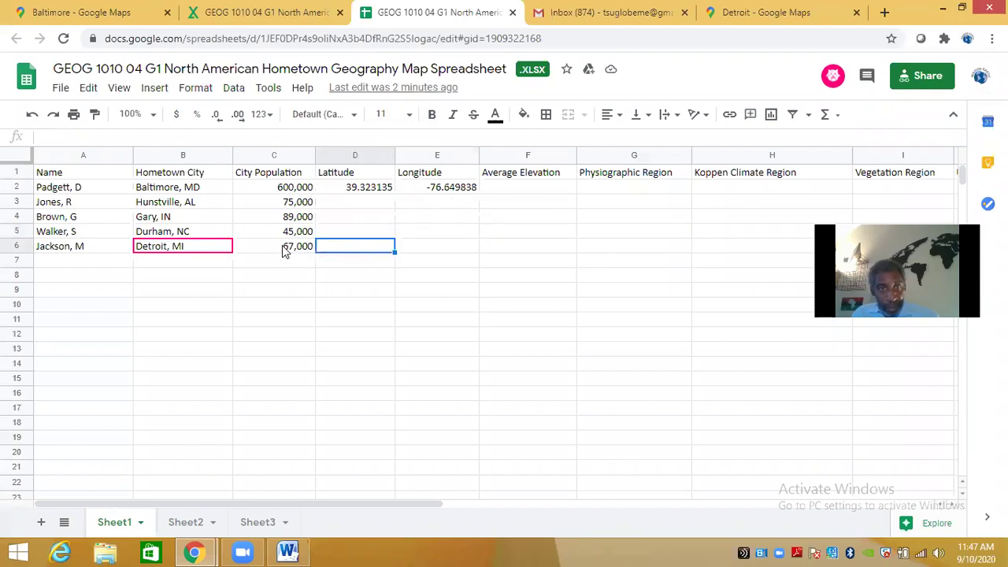
type("42.328")
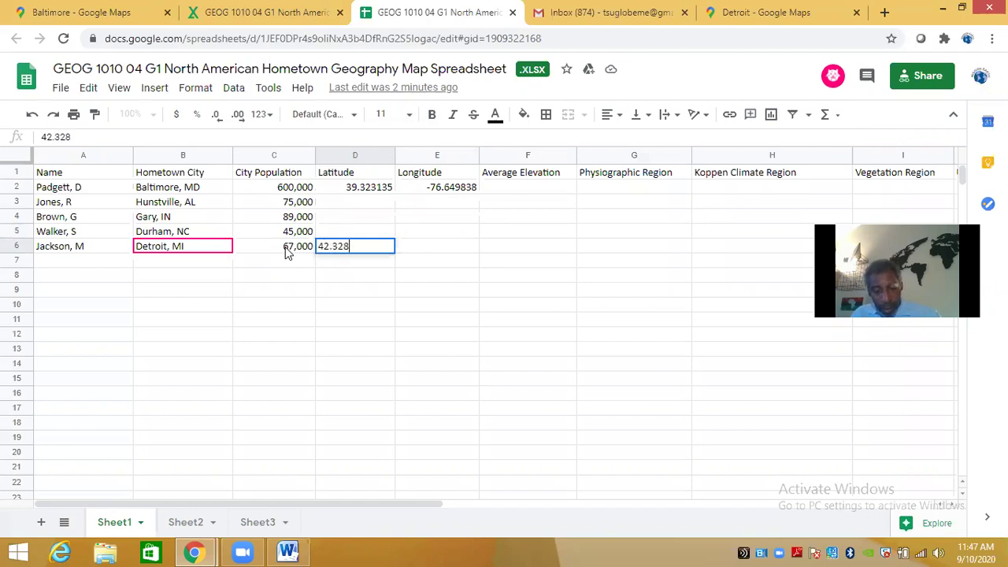
type("642")
left_click(422, 250)
type("-83.039")
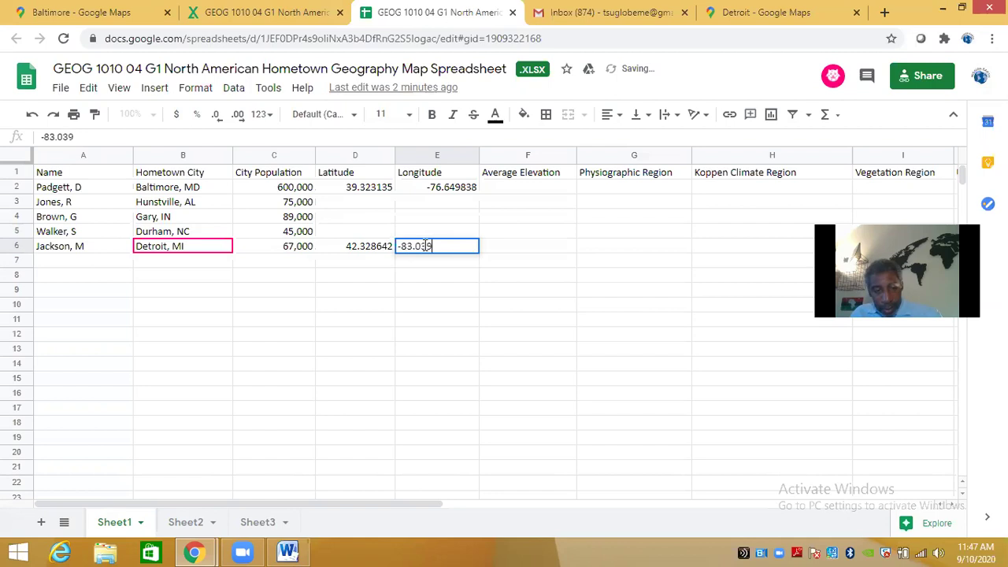
type("79")
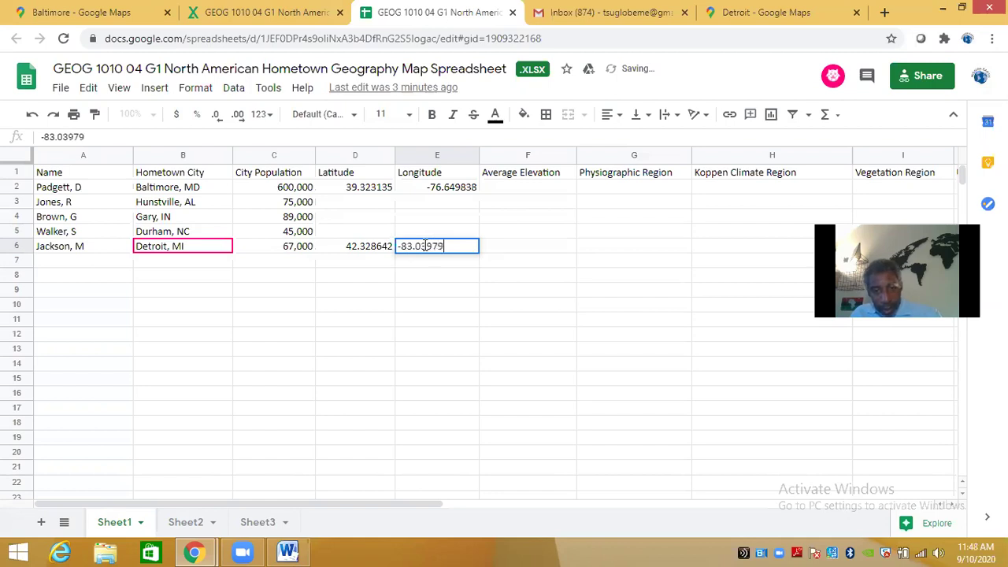
type("4")
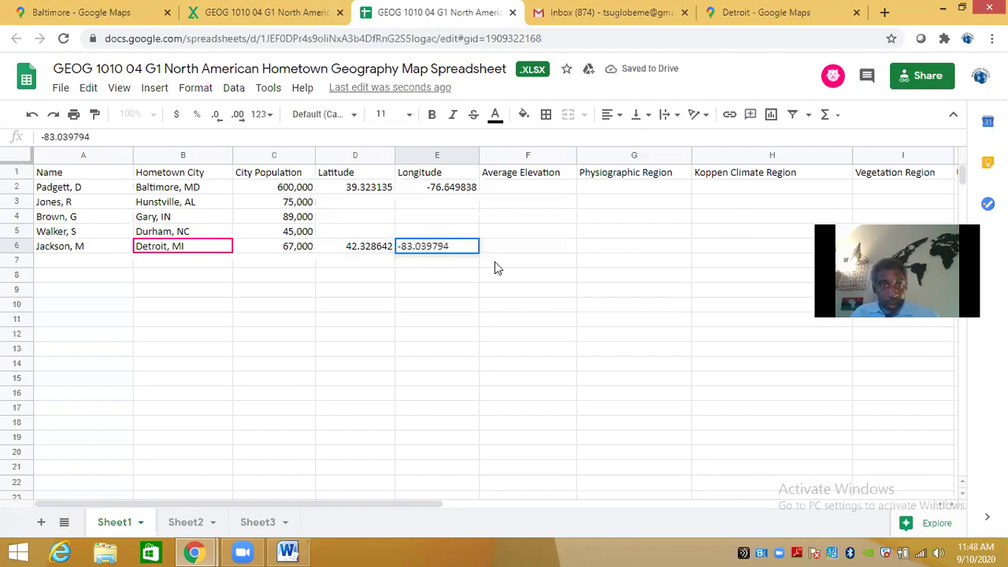
left_click(494, 261)
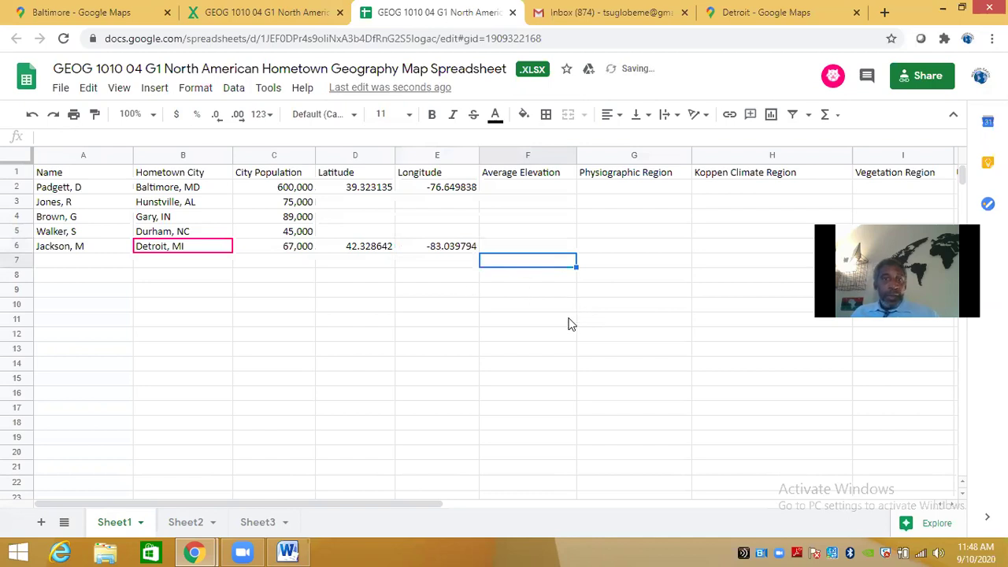
Correct the city populations to 670,000 for Detroit in cell C6 and 145,000 for Durham in cell C5
left_click(299, 250)
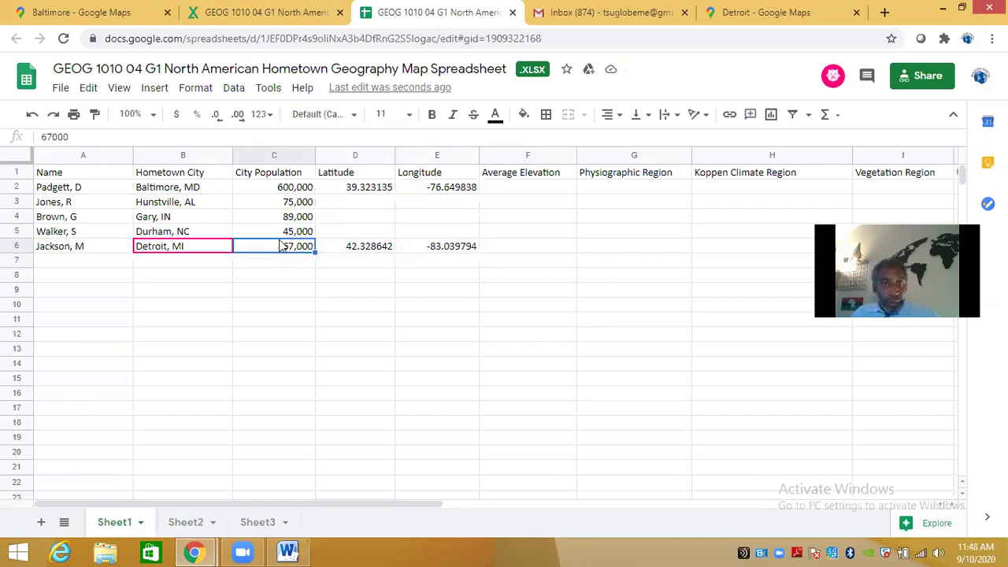
left_click(55, 139)
type("0")
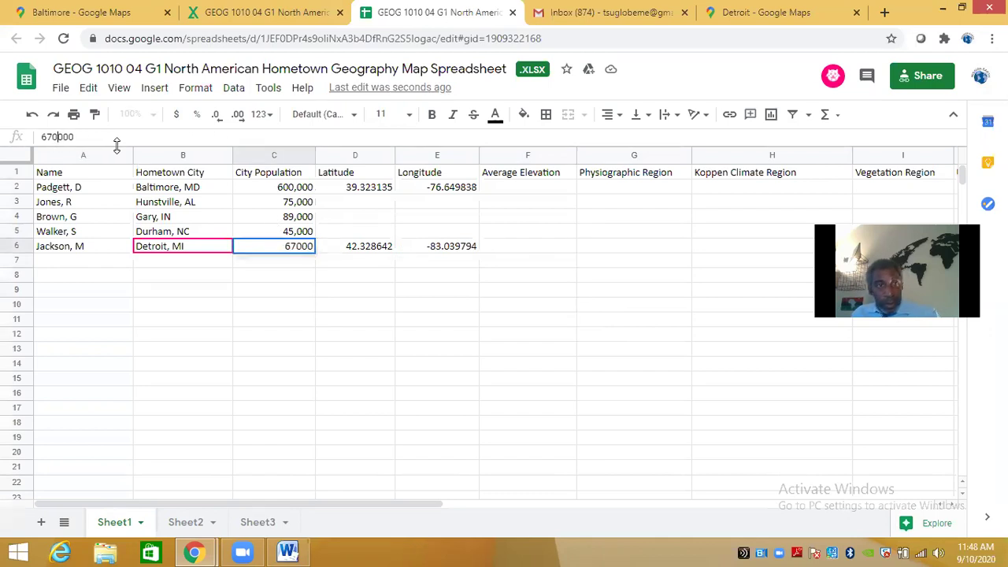
left_click(371, 290)
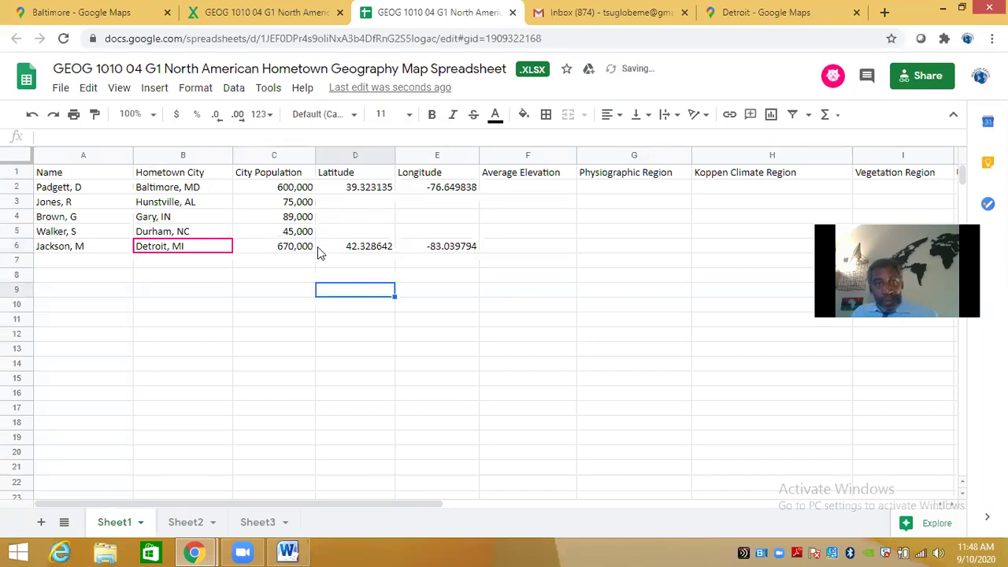
left_click(286, 233)
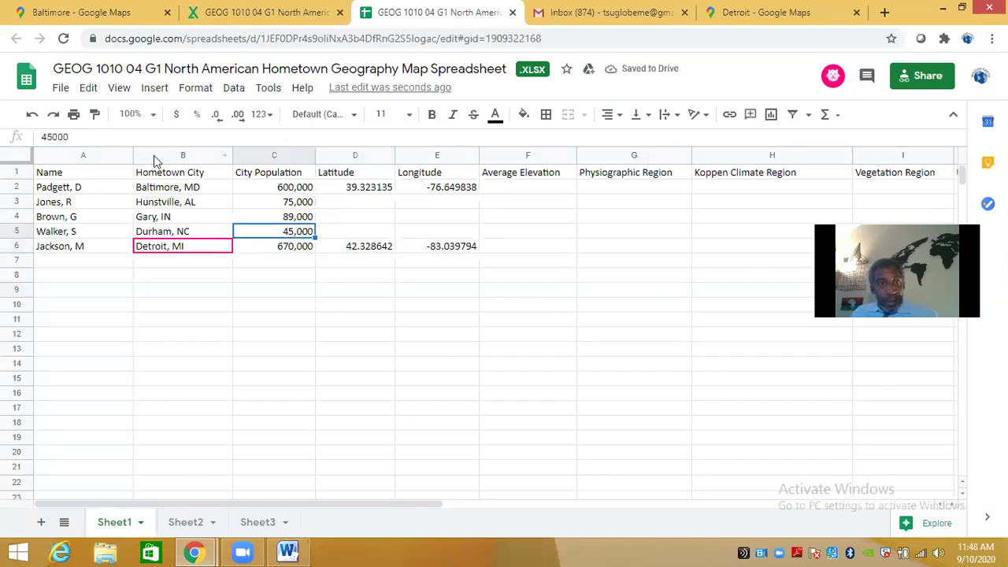
left_click(44, 137)
type("1")
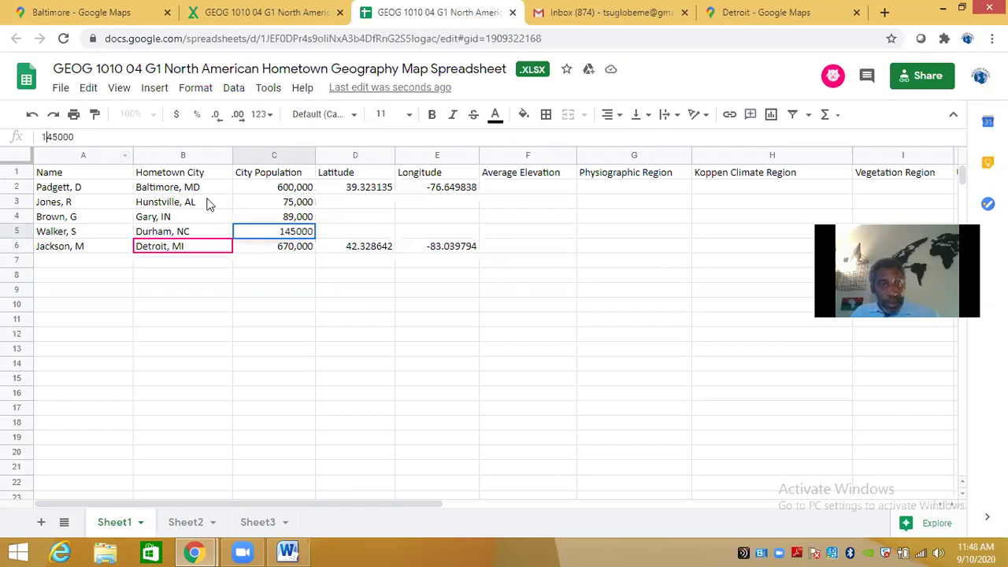
left_click(521, 277)
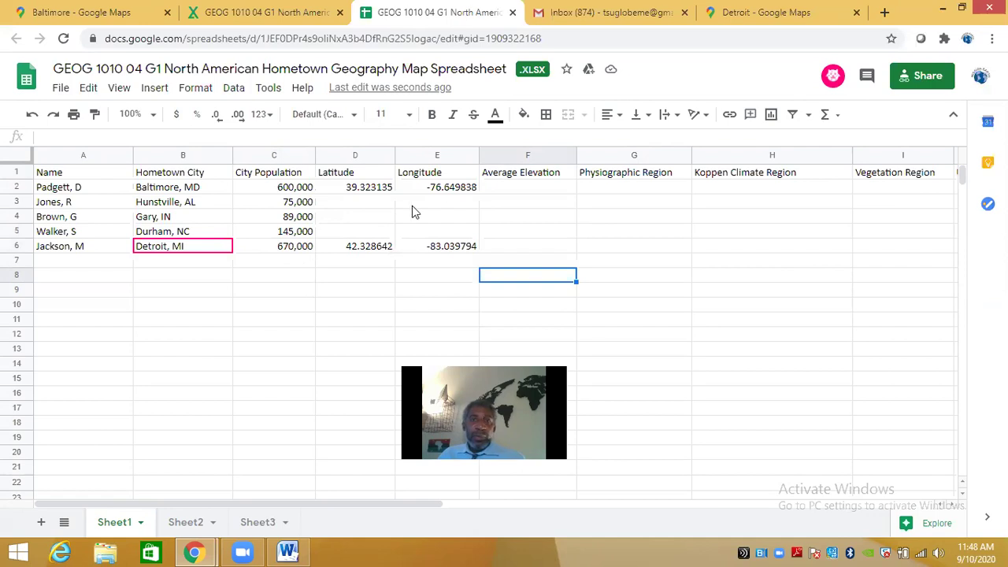
Switch to the GIS Assignment 2 document in Word and review the list of spreadsheet fields and their data sources in item 5
left_click(285, 549)
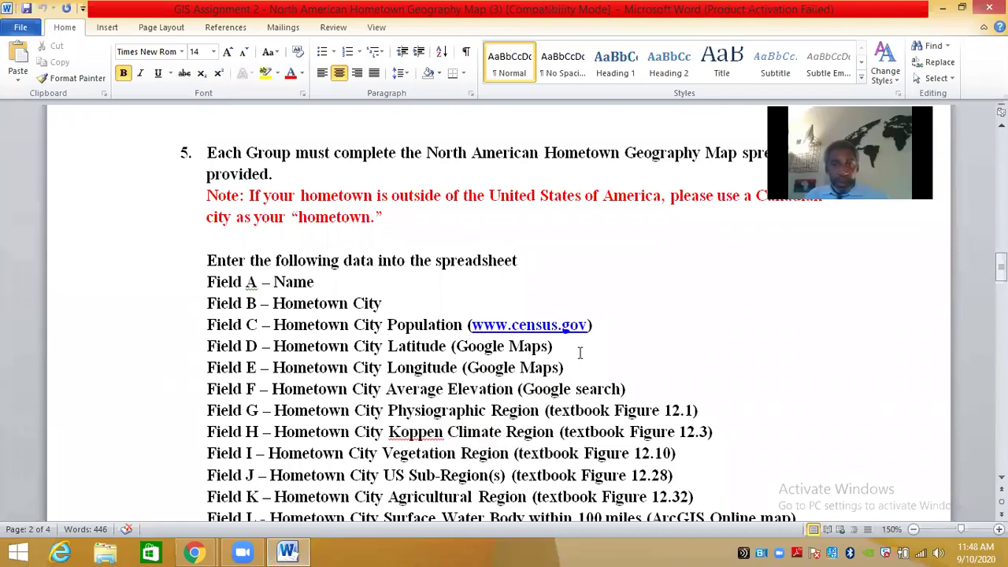
scroll(614, 347, "down", 1)
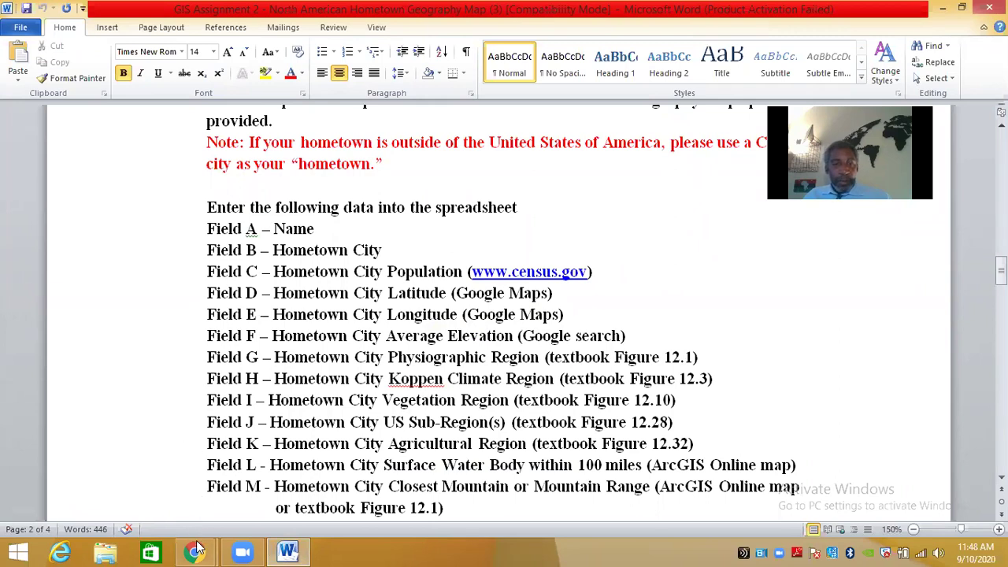
mouse_move(197, 546)
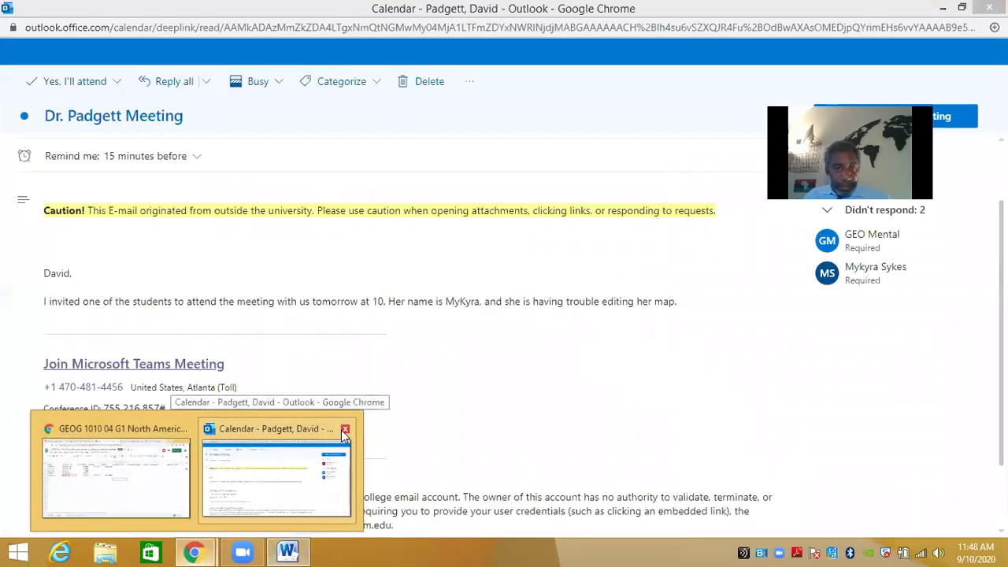
Close the Outlook meeting window and switch to the Chrome window holding the hometown spreadsheet and the Gmail inbox
left_click(343, 429)
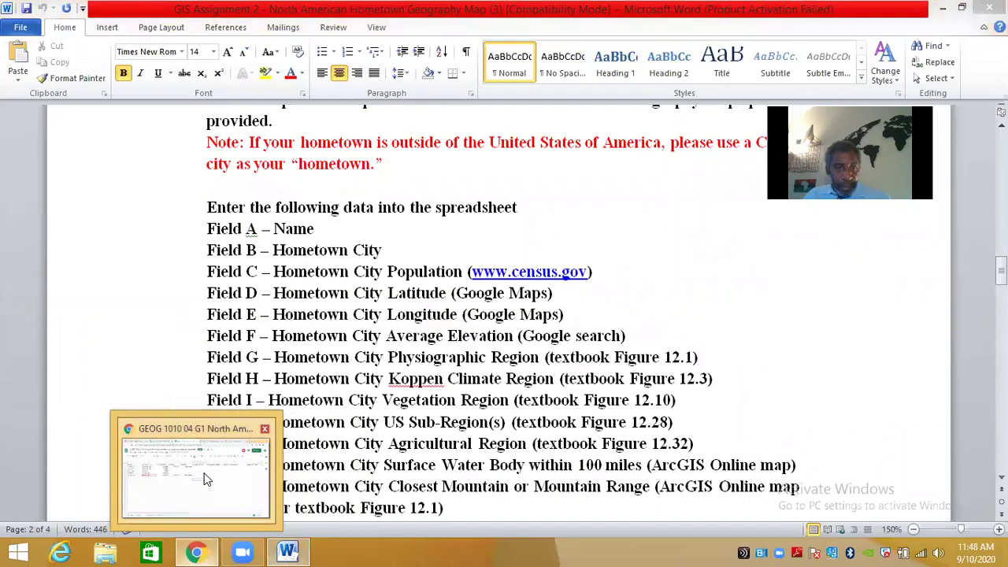
left_click(205, 478)
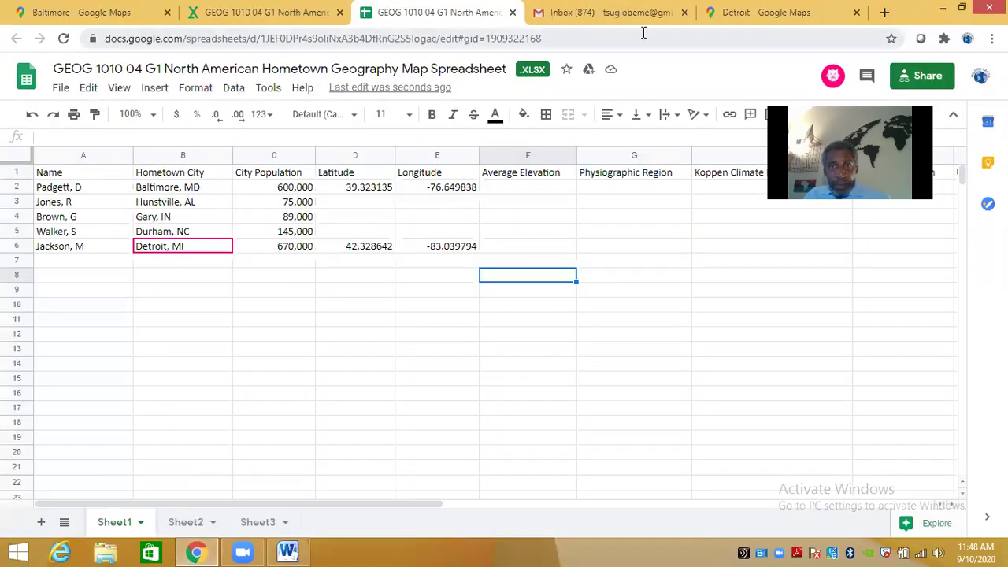
left_click(614, 12)
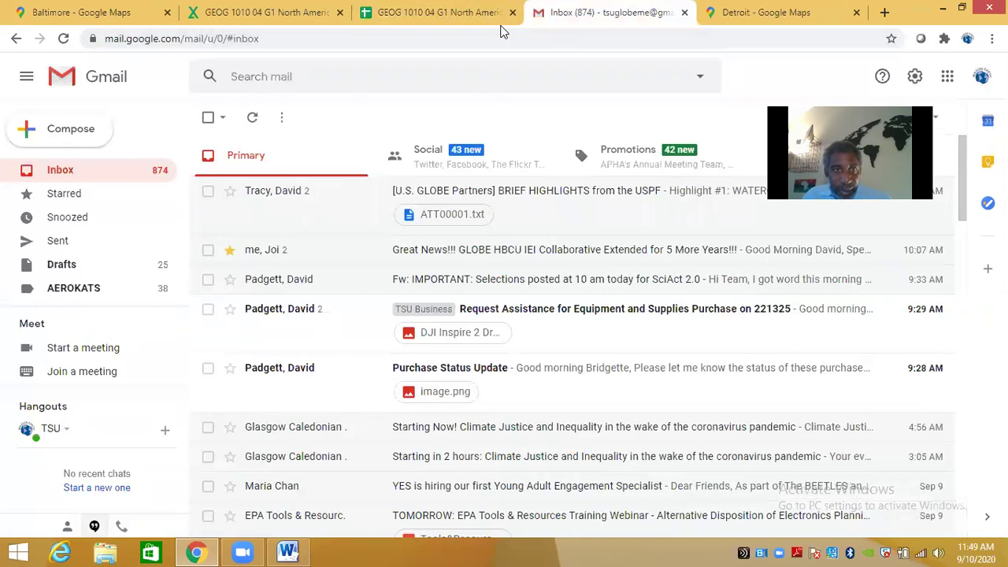
Load the Tennessee State University website, tnstate.edu, in place of the Baltimore map
left_click(140, 16)
scroll(385, 137, "up", 2)
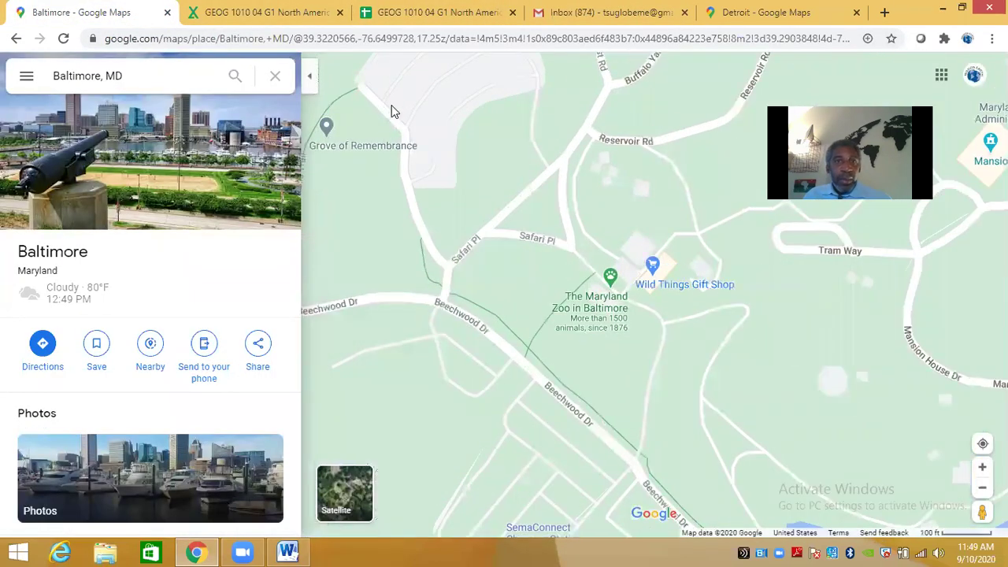
left_click(484, 39)
type("t")
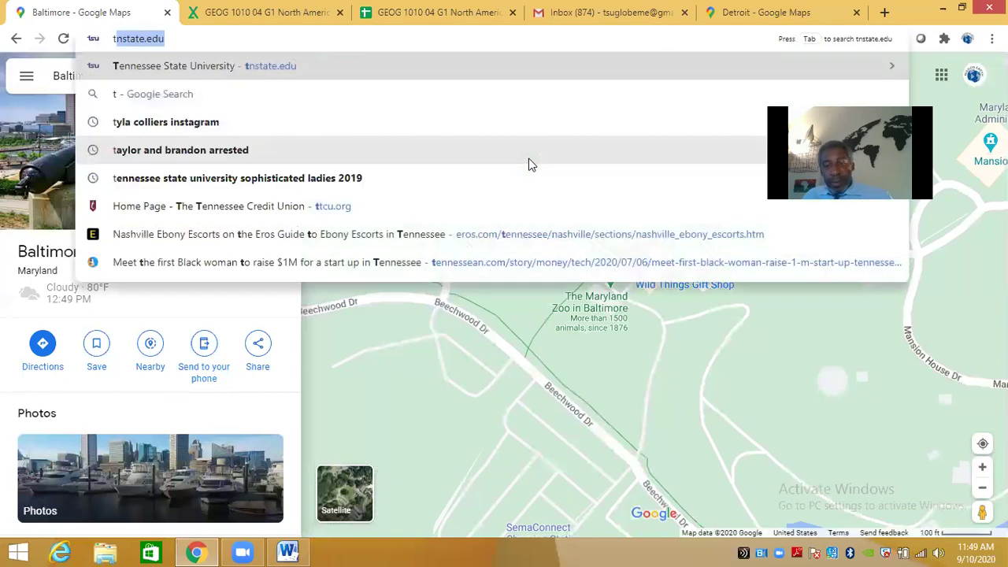
key("Return")
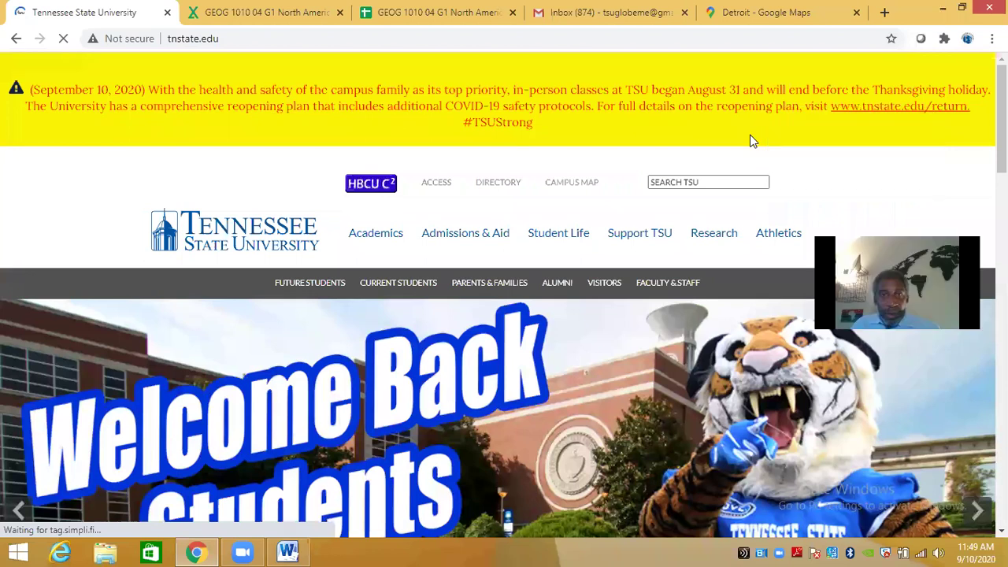
Go to eLearn from the university site and open the Fall 2020 World Regional Geog course for GEOG 1010 SEC04
mouse_move(436, 186)
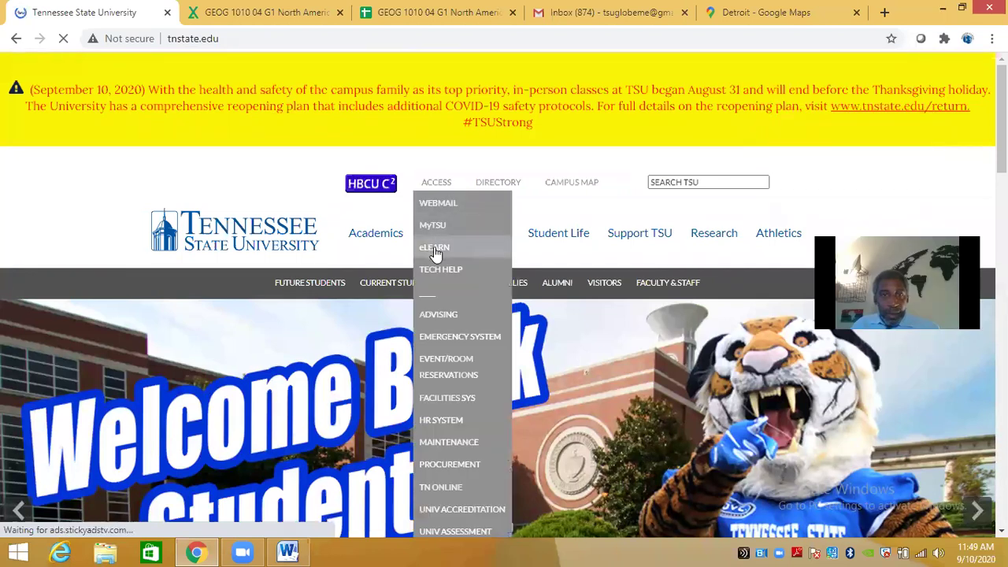
left_click(439, 247)
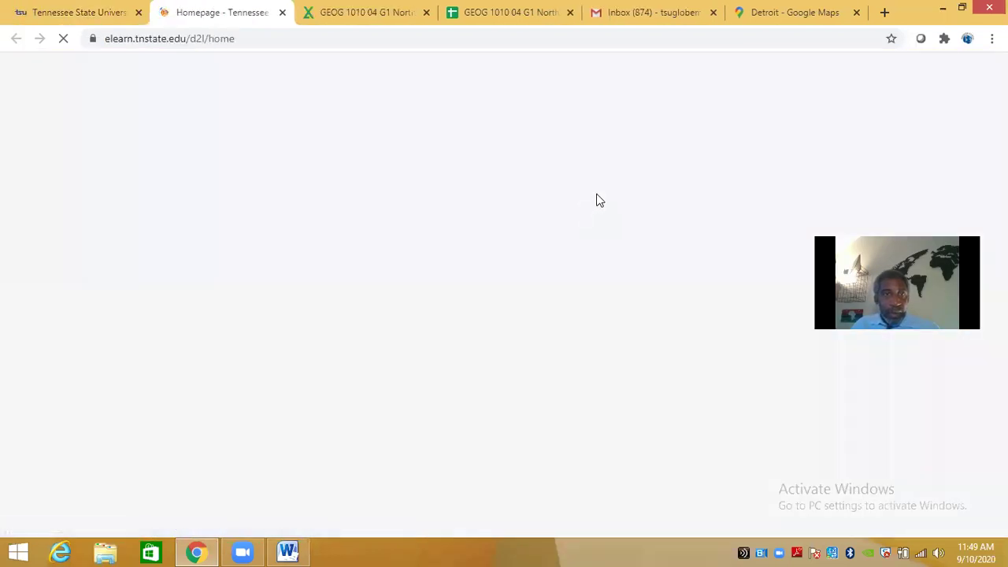
left_click(604, 93)
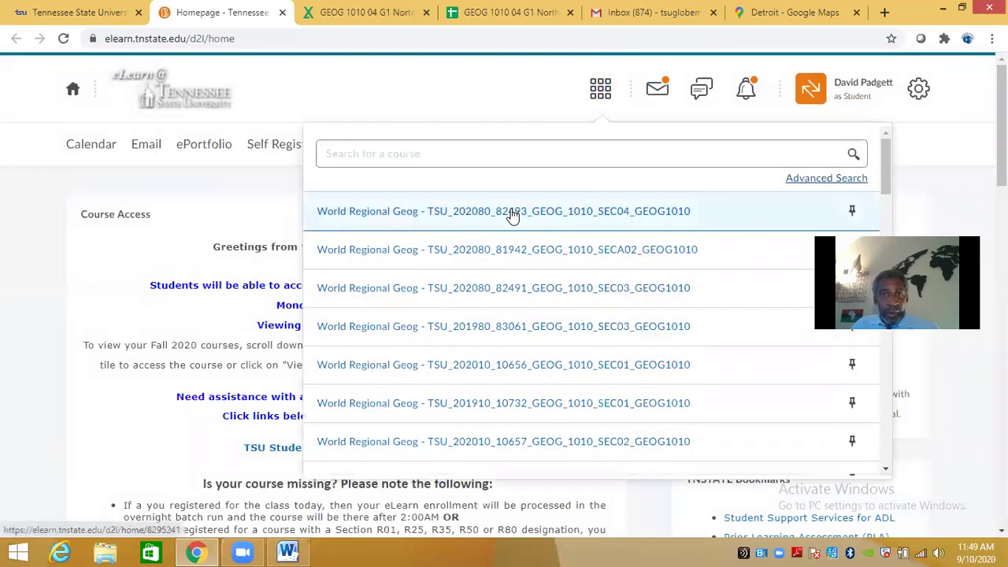
left_click(513, 211)
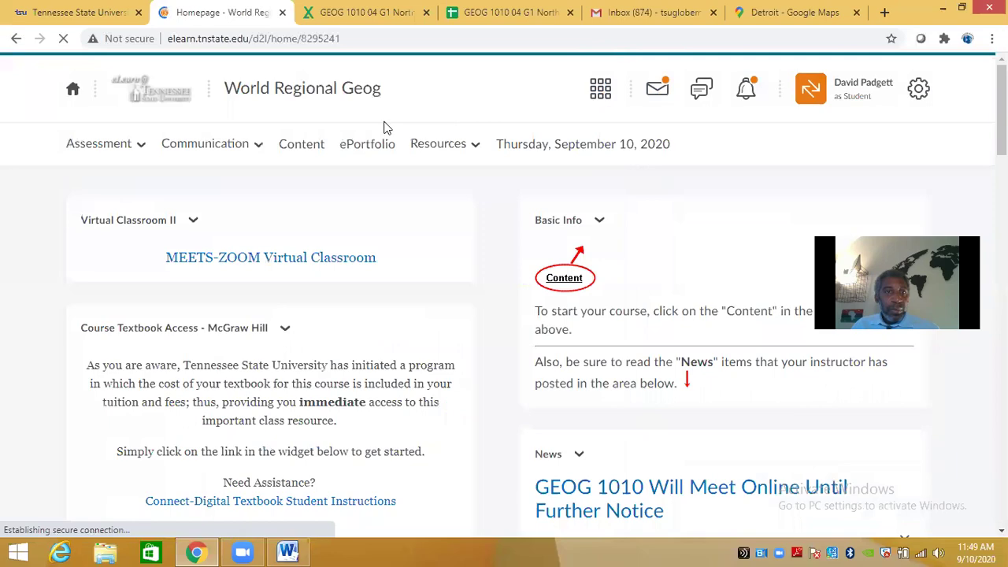
Open the GIS Assignment 2 event due September 15 from the course's upcoming events and go to its group project submission folder
scroll(246, 223, "down", 12)
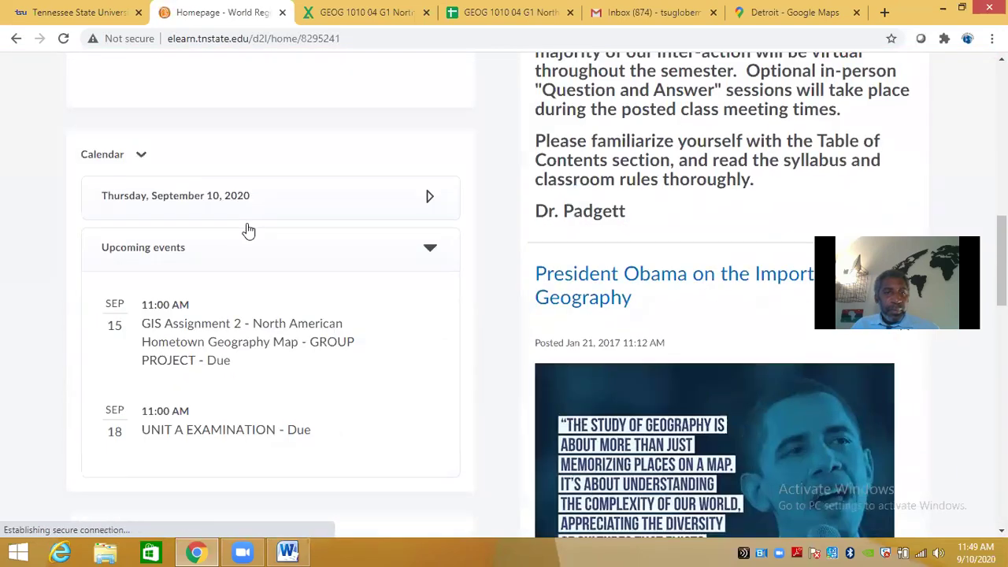
scroll(328, 201, "down", 8)
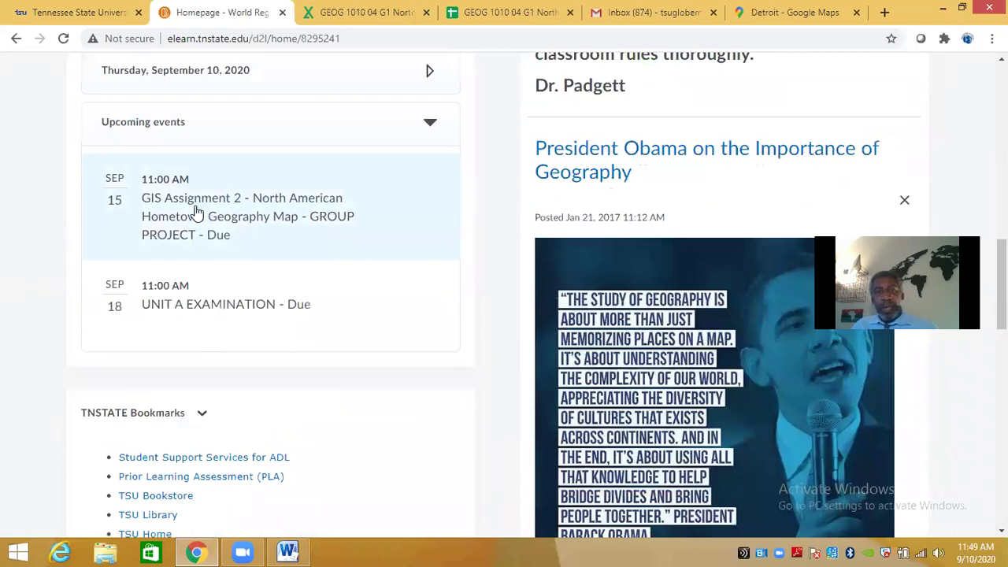
scroll(219, 216, "up", 2)
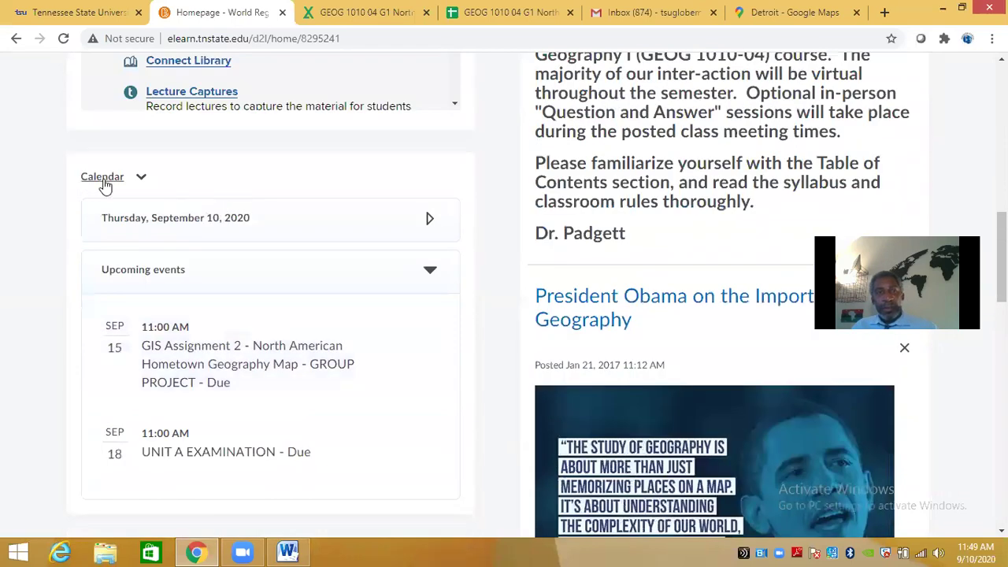
scroll(233, 240, "down", 1)
left_click(214, 290)
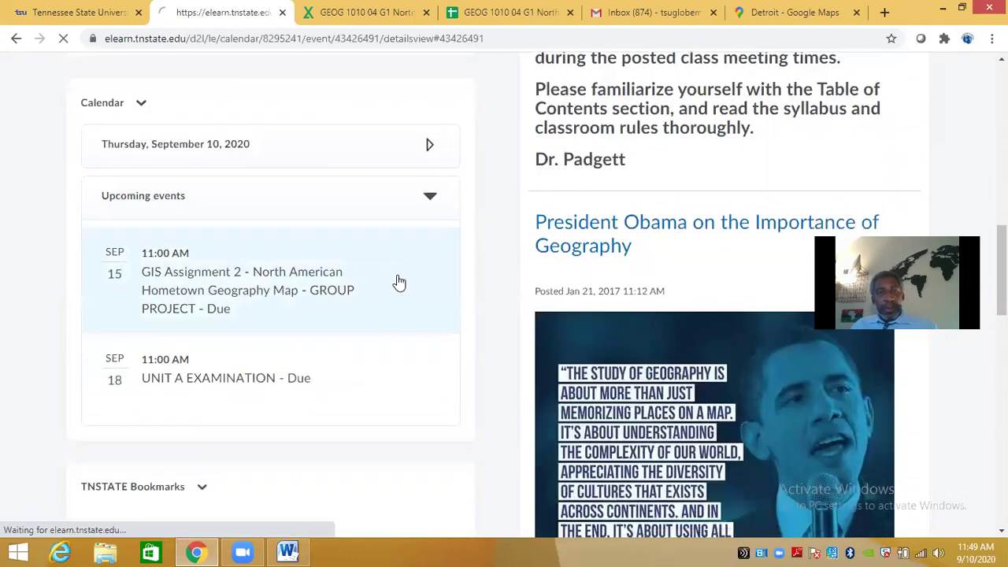
scroll(401, 272, "down", 12)
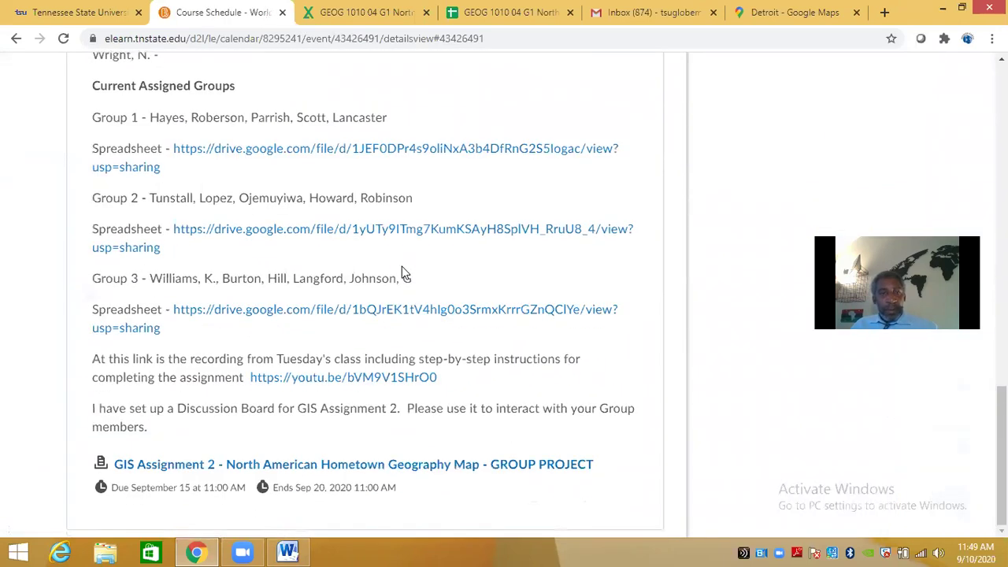
left_click(365, 465)
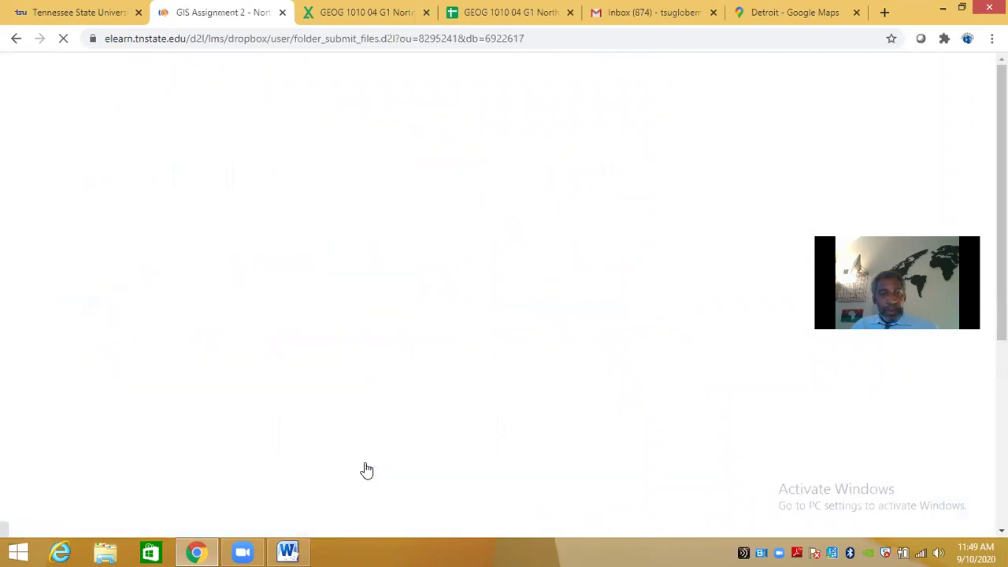
Locate the assignment's attachments and review the spreadsheet fields A to N in the GIS Assignment 2 Word document
scroll(533, 273, "down", 12)
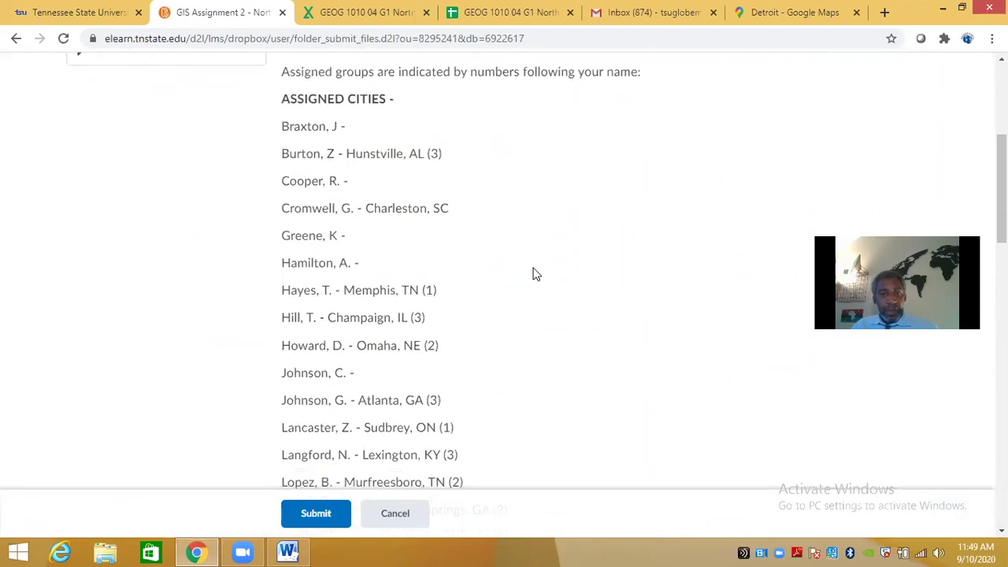
scroll(533, 273, "down", 4)
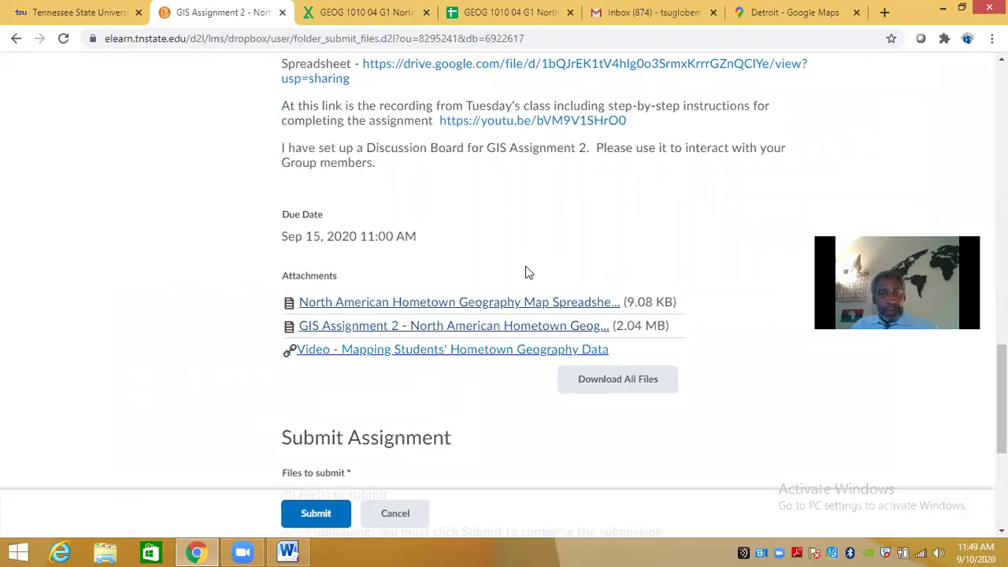
left_click(432, 331)
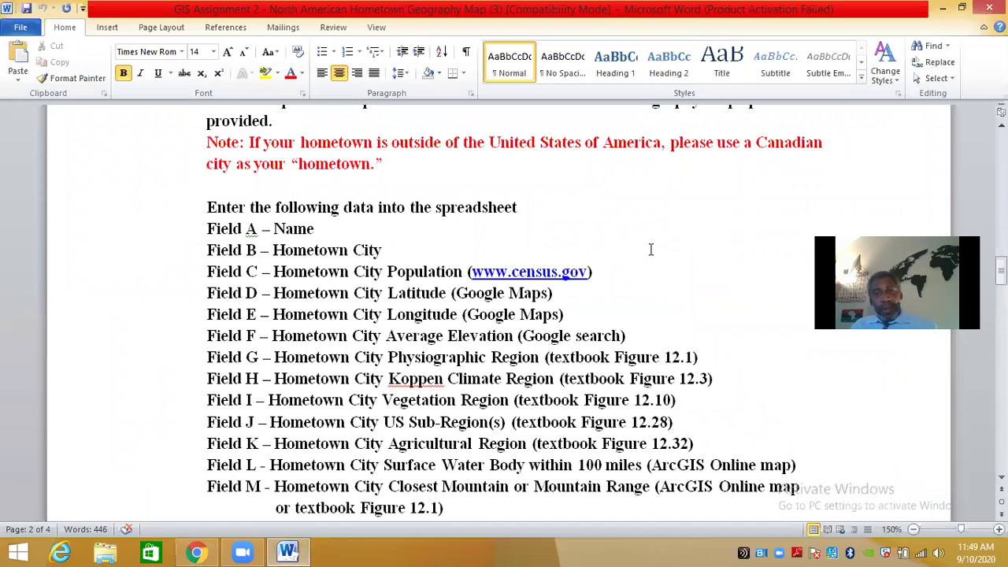
scroll(666, 281, "down", 1)
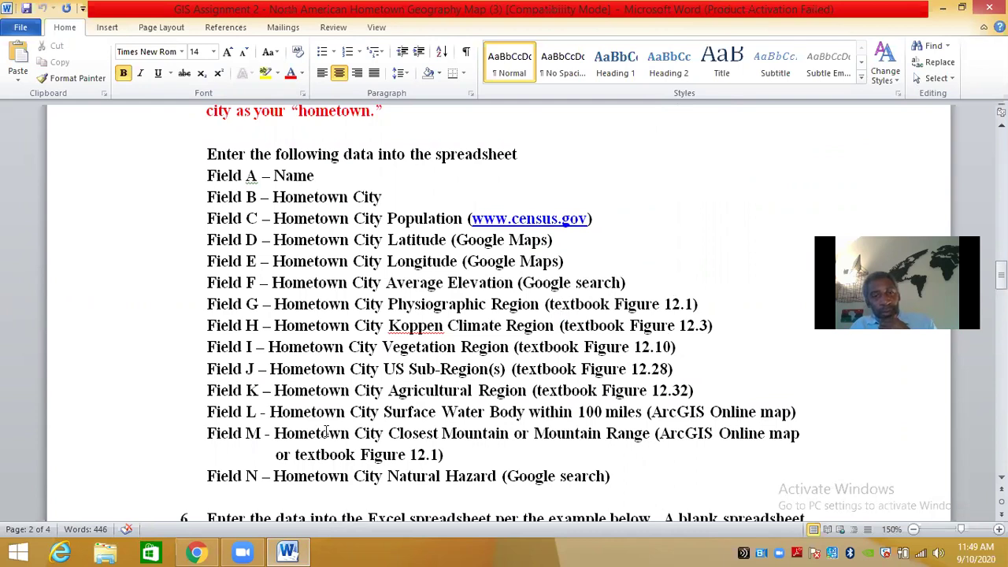
Switch back to the eLearn assignment page in Chrome and return to the World Regional Geog course homepage
left_click(196, 552)
scroll(286, 402, "up", 2)
scroll(286, 402, "up", 9)
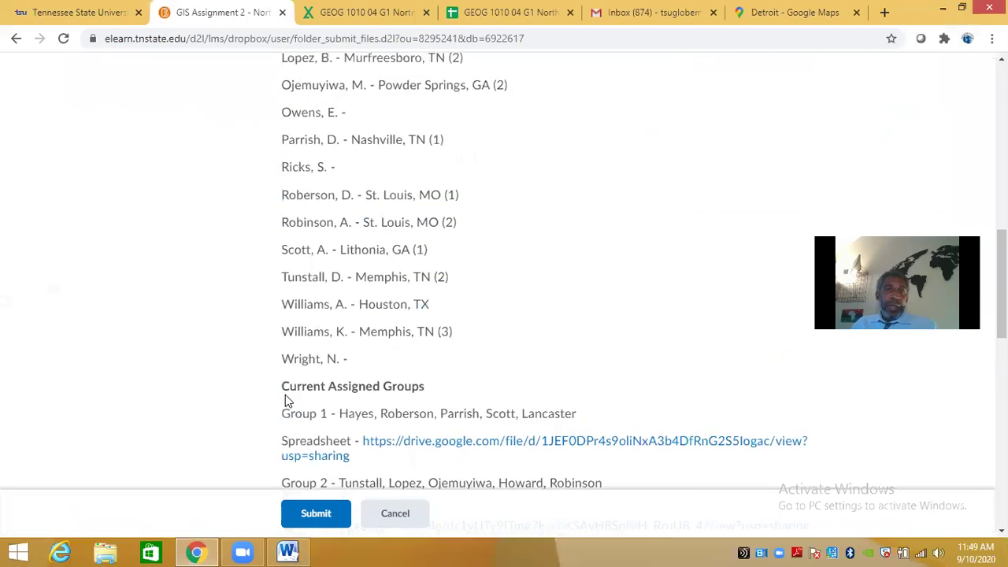
scroll(34, 123, "up", 6)
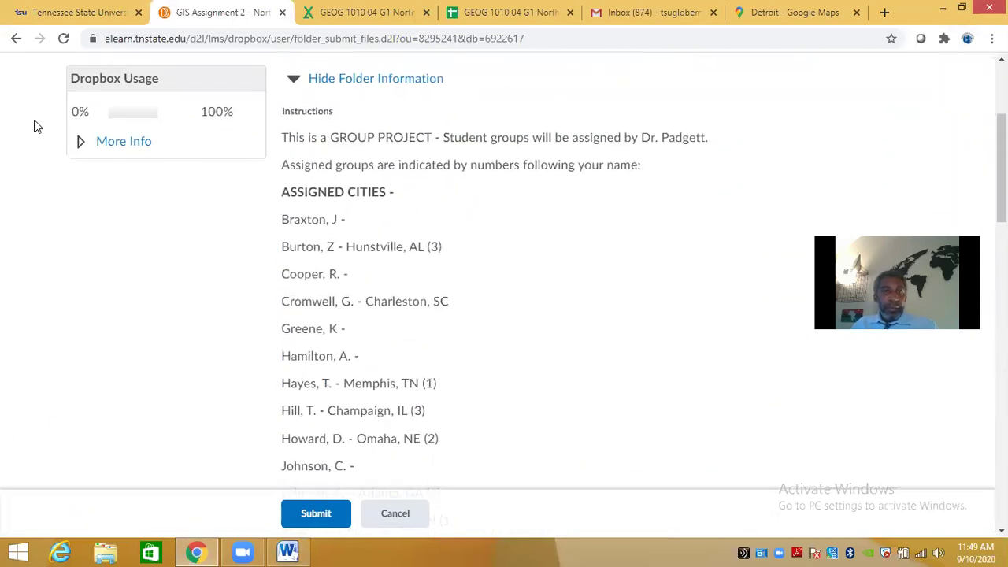
left_click(307, 89)
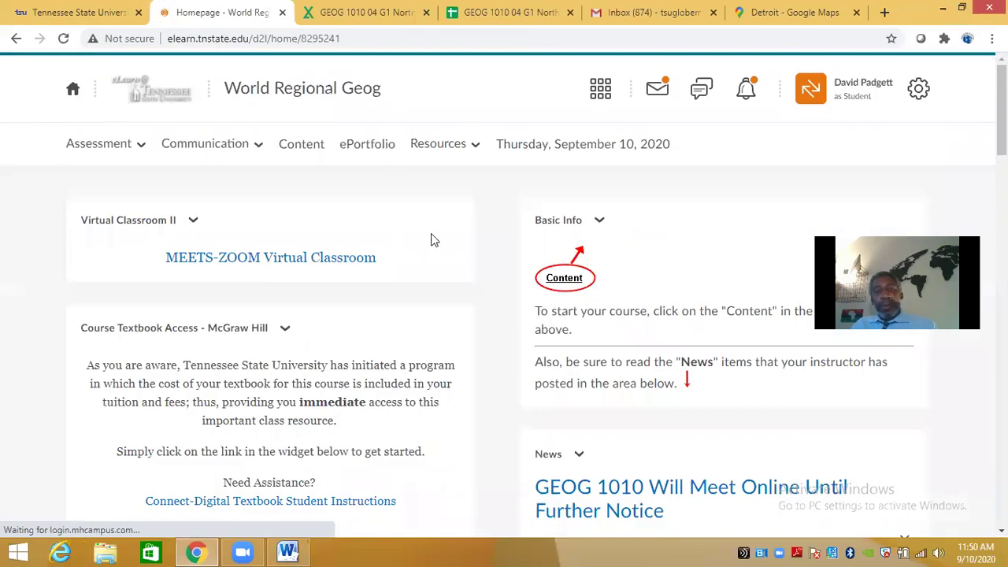
Open the paired McGraw-Hill Connect section, GEOG 1010 SEC04 - Fall 2020, from the course homepage
scroll(466, 219, "down", 6)
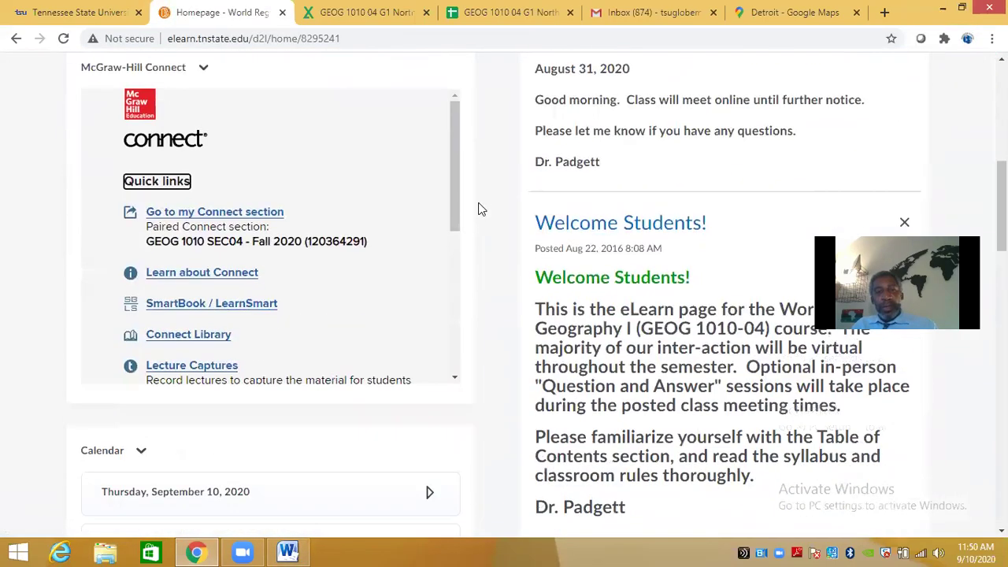
scroll(481, 203, "down", 1)
scroll(482, 202, "up", 1)
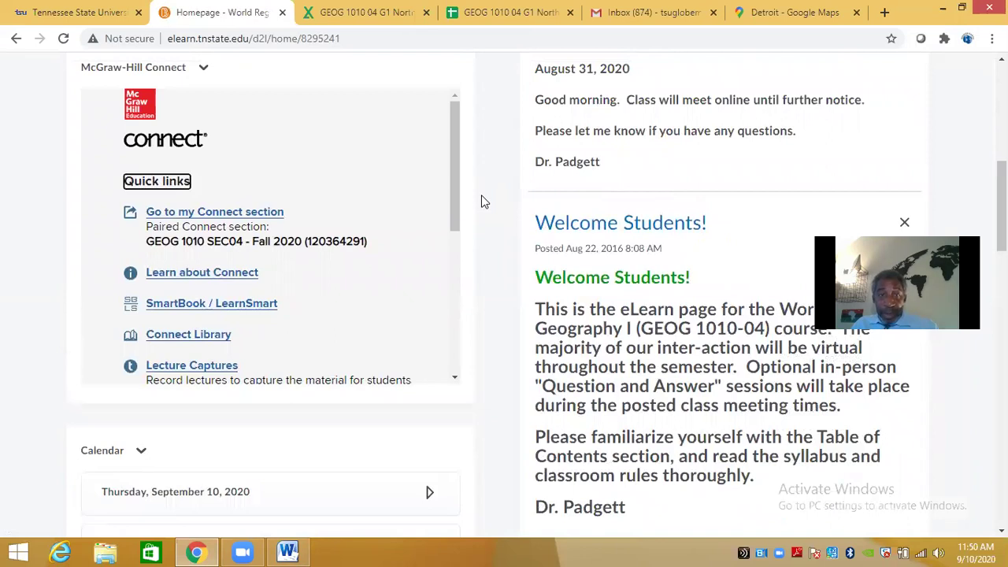
left_click(215, 211)
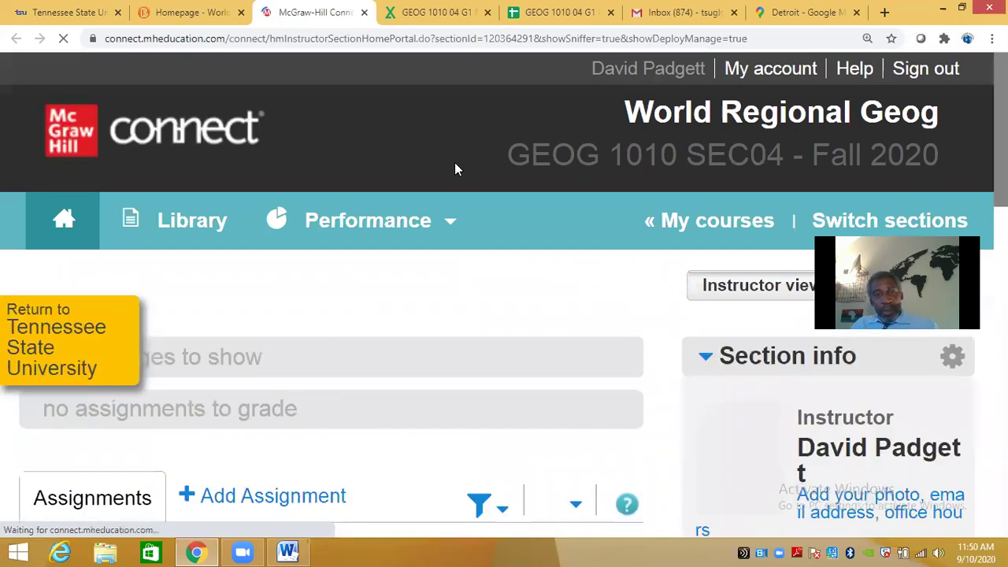
Open the Contemporary World Regional Geography eBook from the Connect section and bring its Chapter 12 North America reading into view
scroll(434, 167, "down", 5)
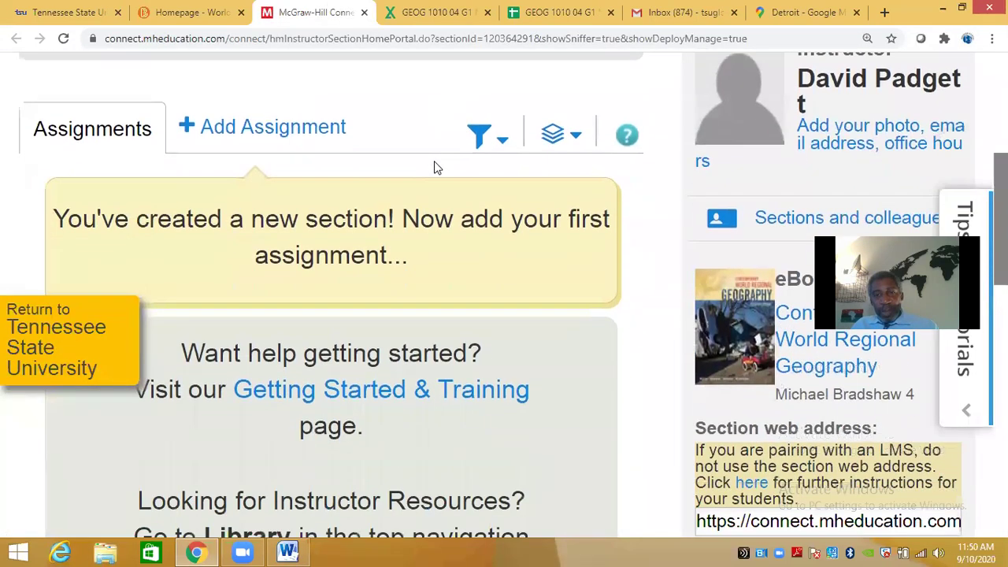
scroll(435, 165, "down", 3)
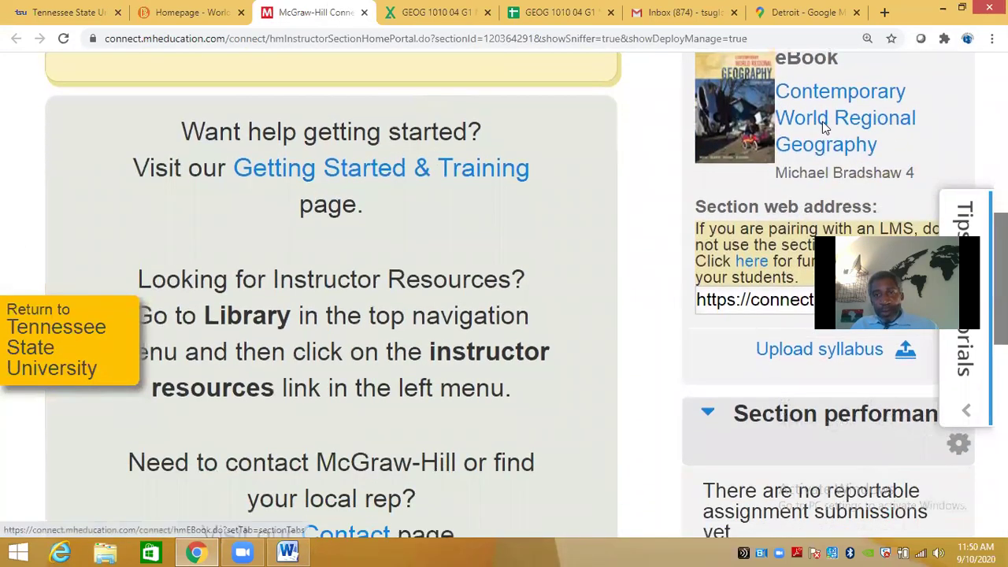
left_click(822, 123)
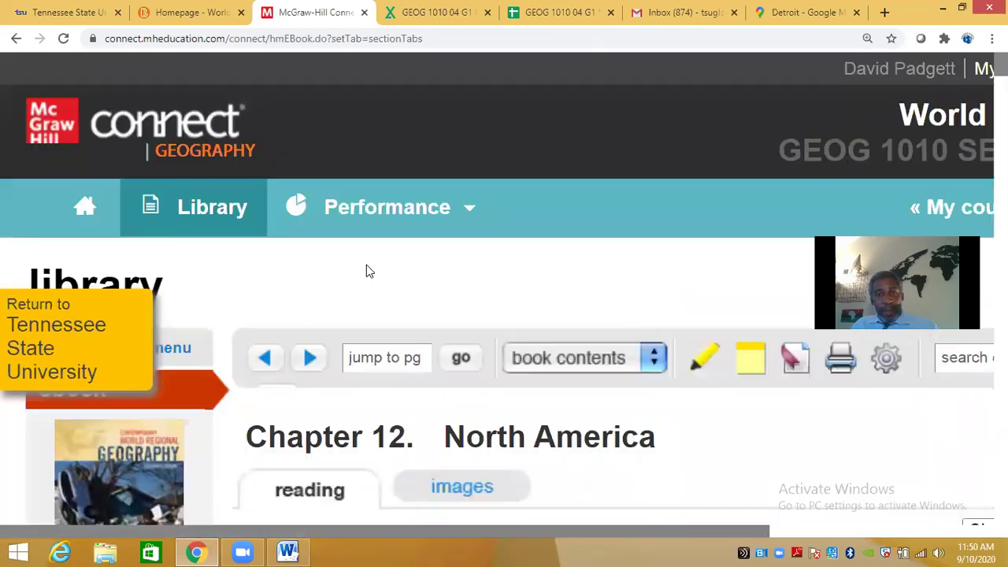
scroll(502, 259, "down", 4)
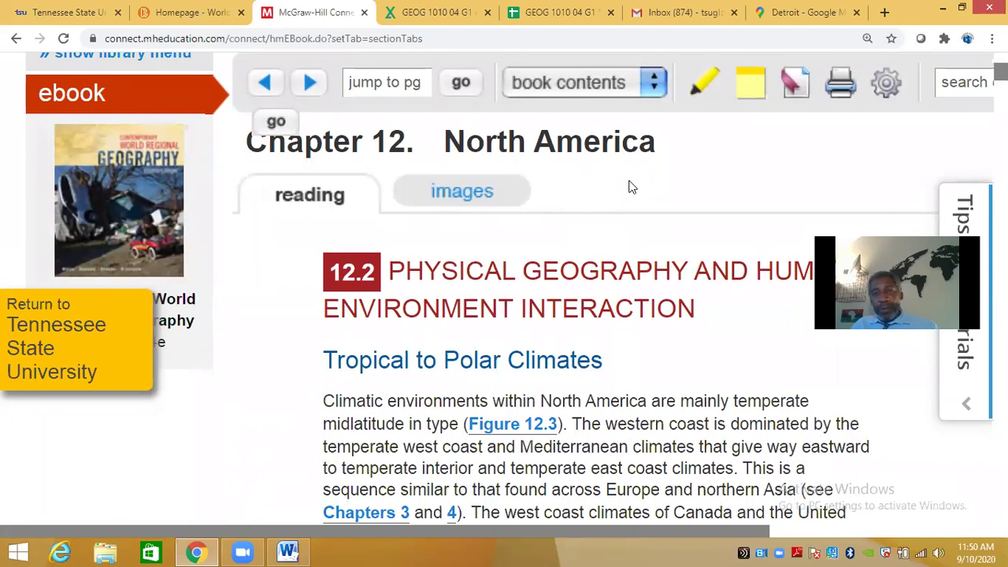
scroll(630, 187, "down", 1)
scroll(630, 187, "up", 1)
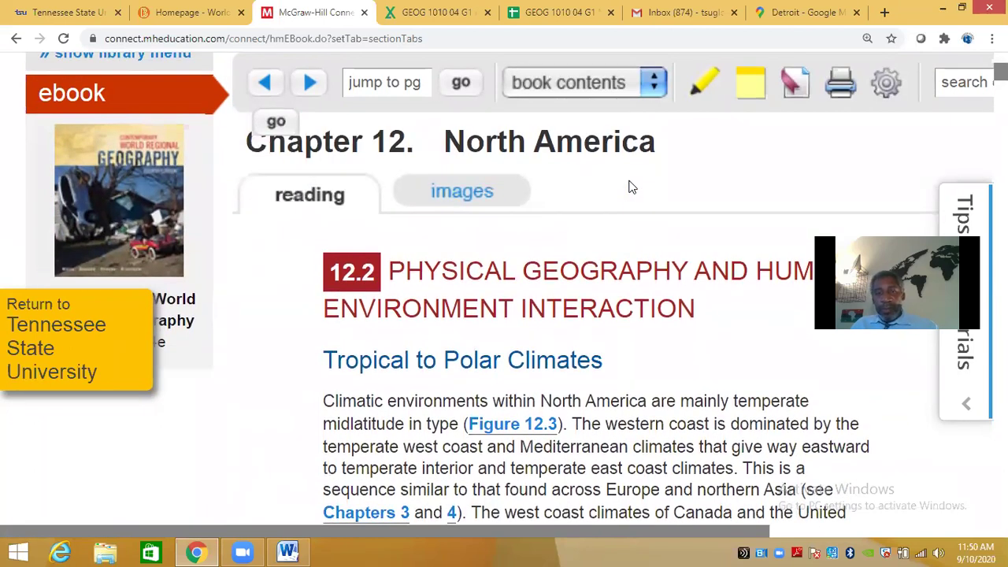
Show the eBook's image collection and find the figures for Chapter 12, North America
left_click(461, 196)
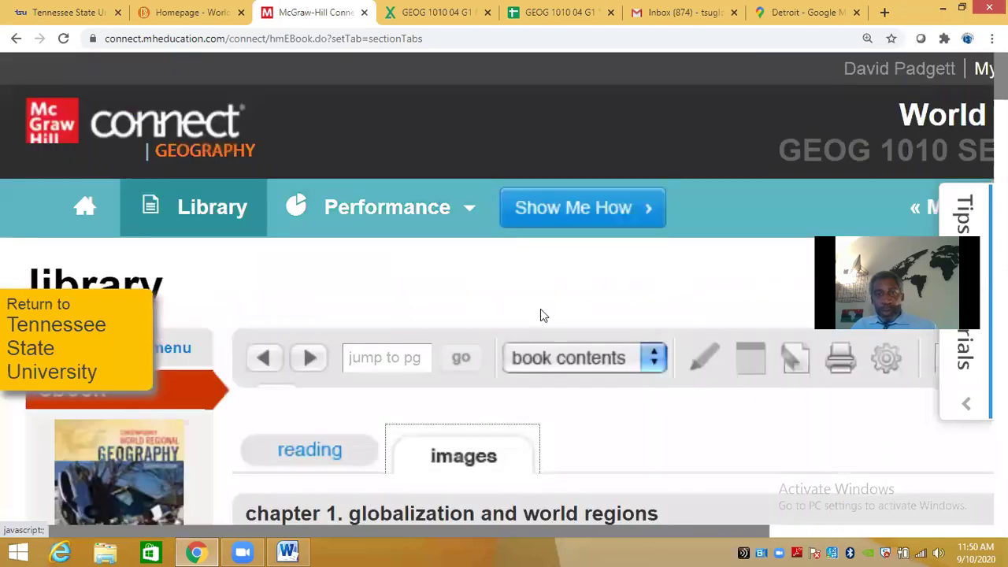
scroll(648, 297, "down", 9)
scroll(648, 298, "down", 20)
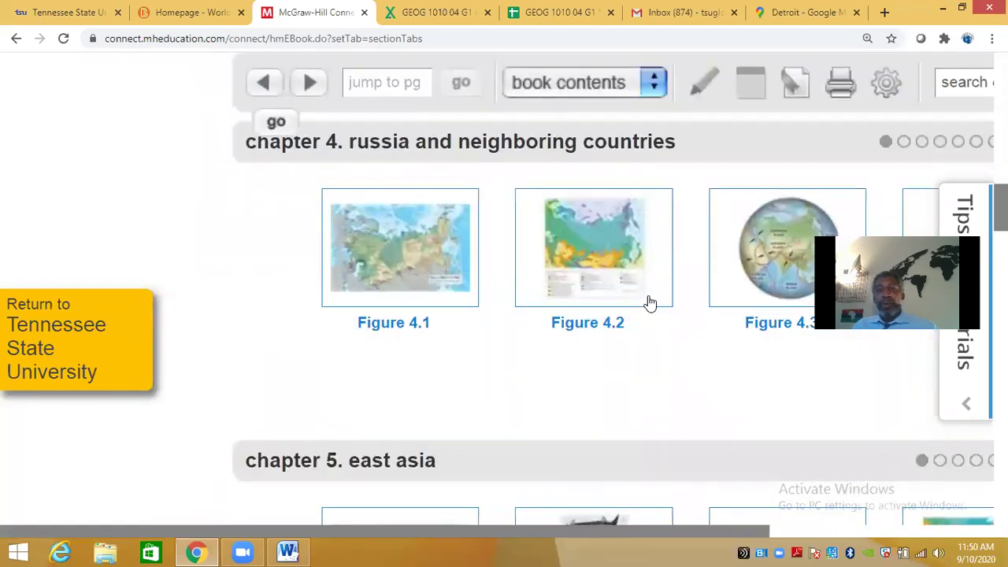
scroll(648, 303, "down", 12)
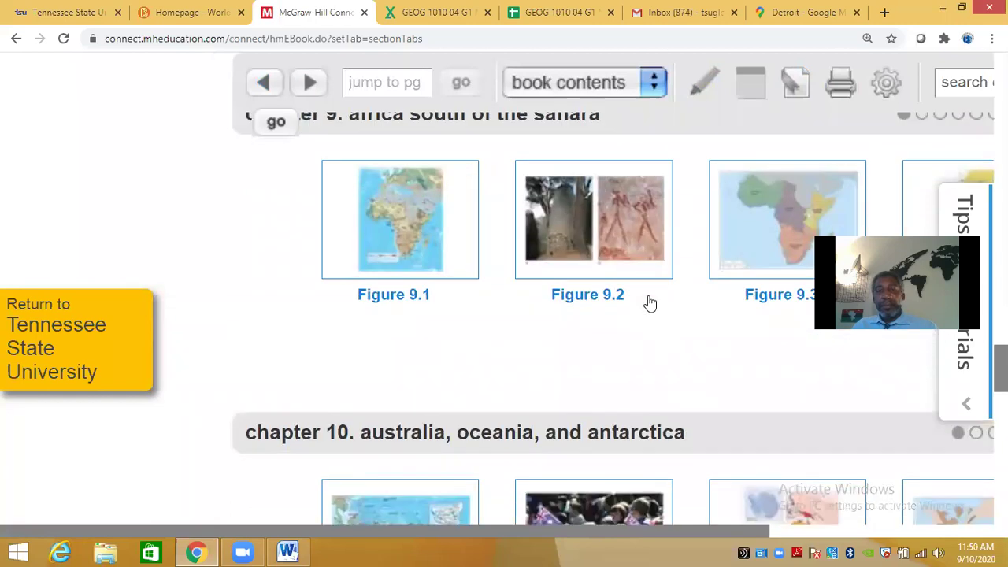
scroll(648, 302, "down", 2)
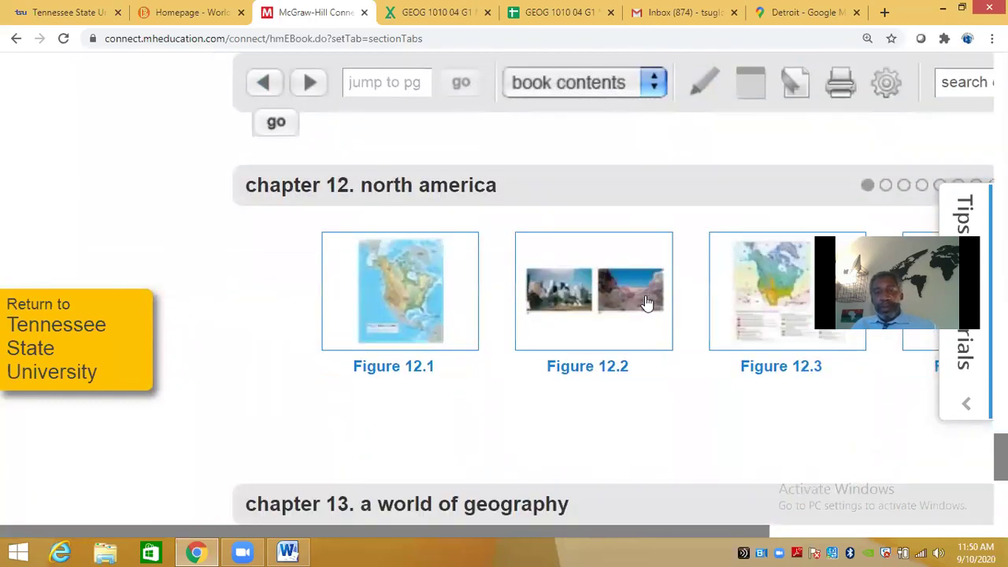
Open Figure 12.1 from the Chapter 12 images and examine the physical features of the United States on its map
left_click(409, 300)
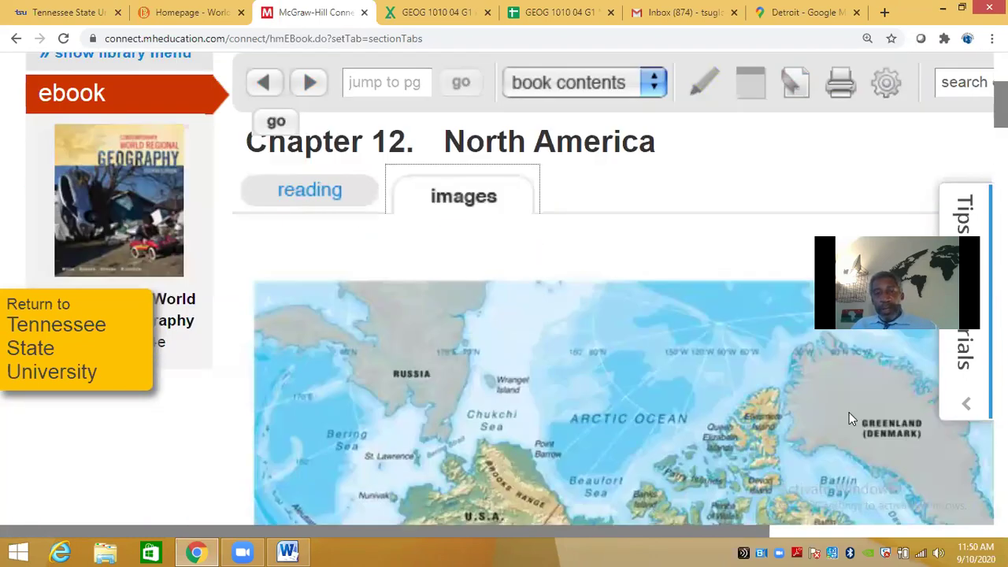
scroll(624, 331, "down", 4)
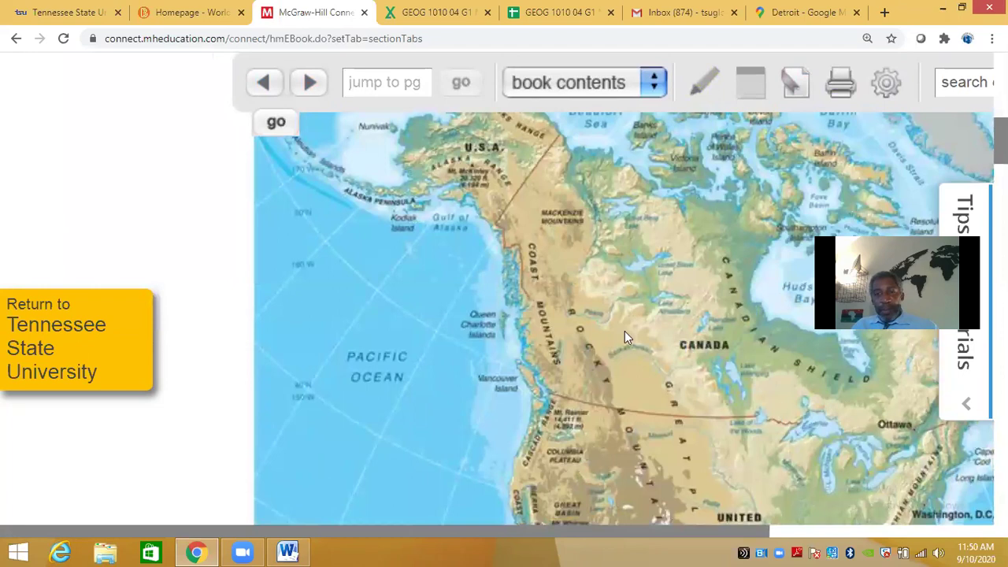
scroll(616, 324, "up", 1)
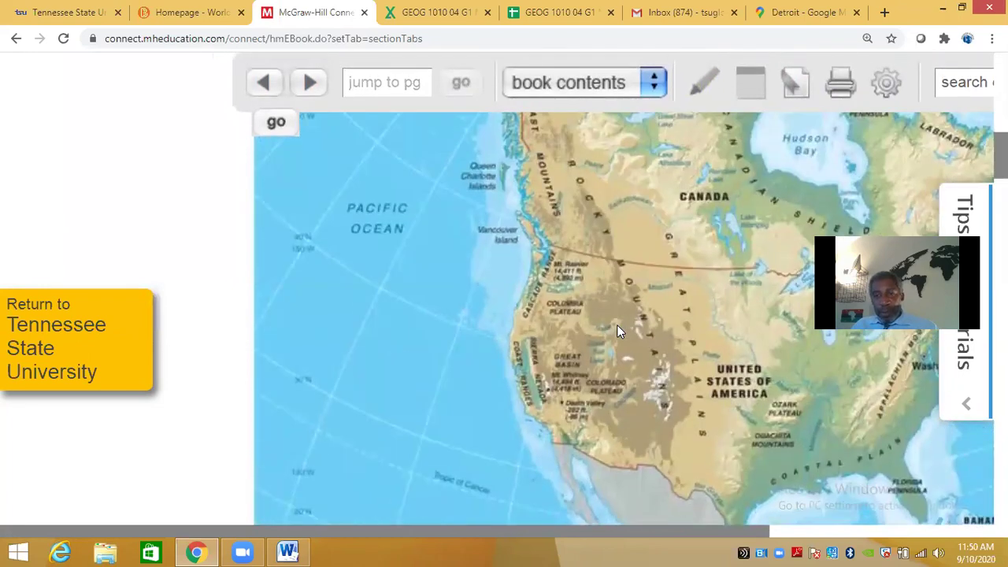
left_click_drag(545, 526, 707, 530)
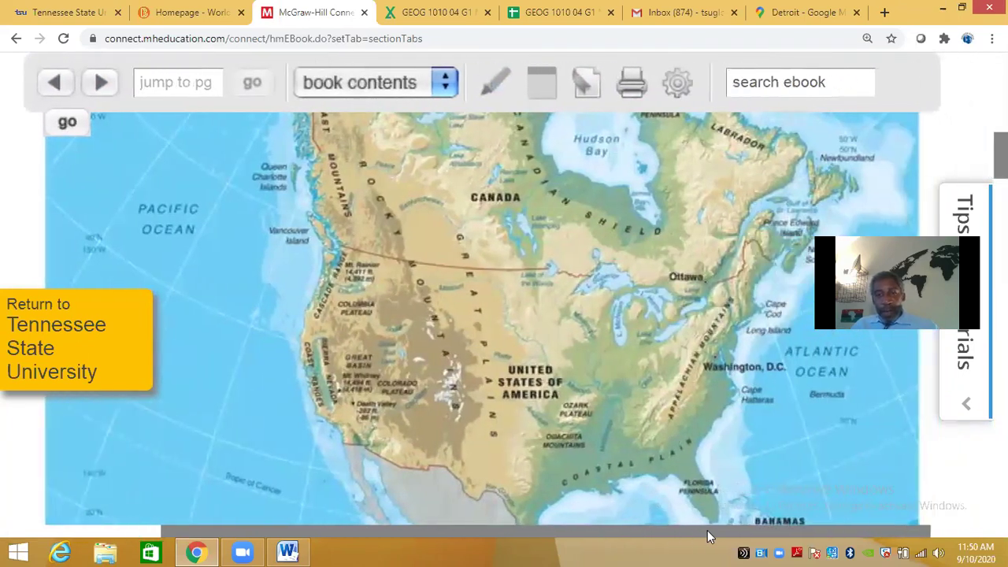
scroll(607, 368, "down", 1)
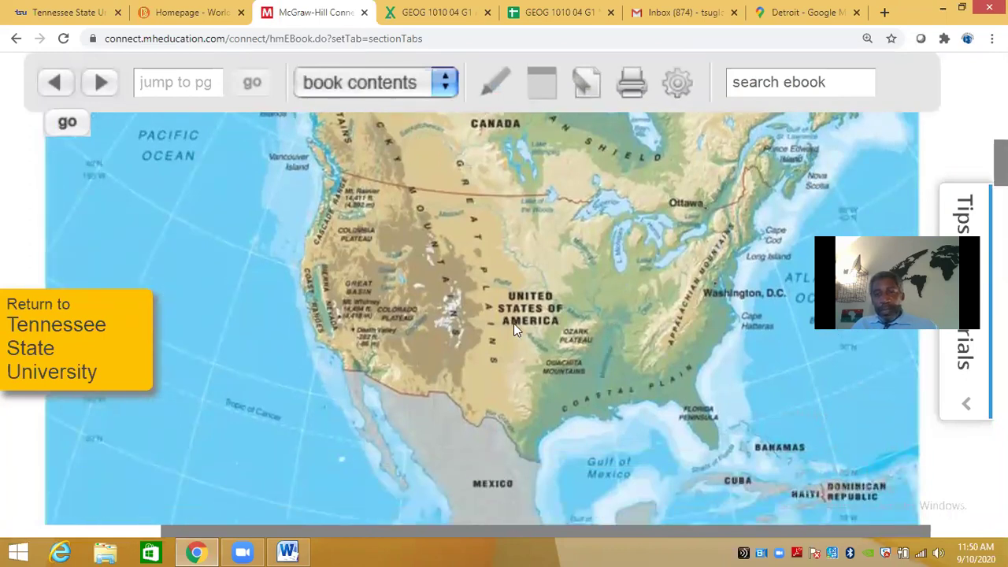
scroll(513, 324, "up", 1)
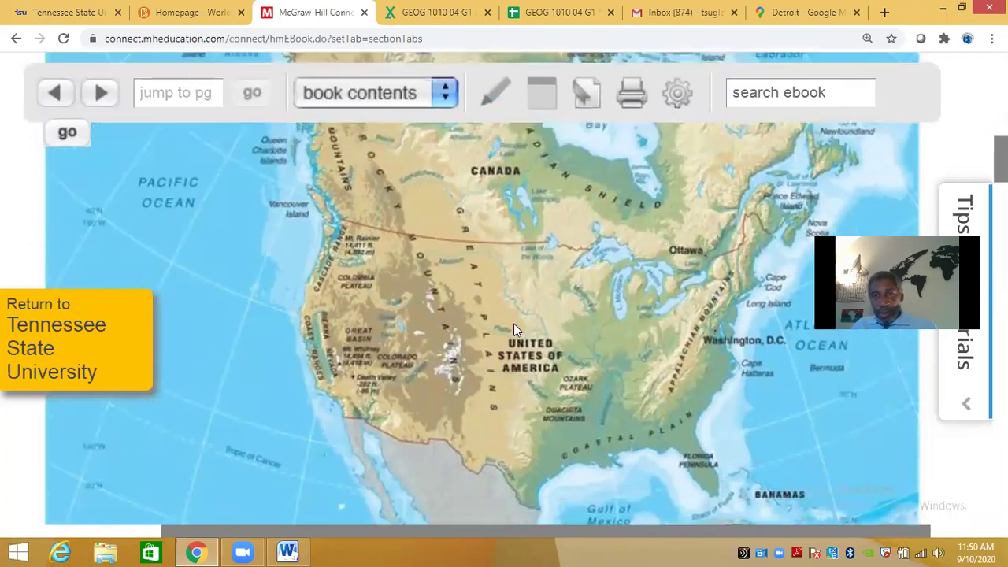
scroll(513, 330, "down", 1)
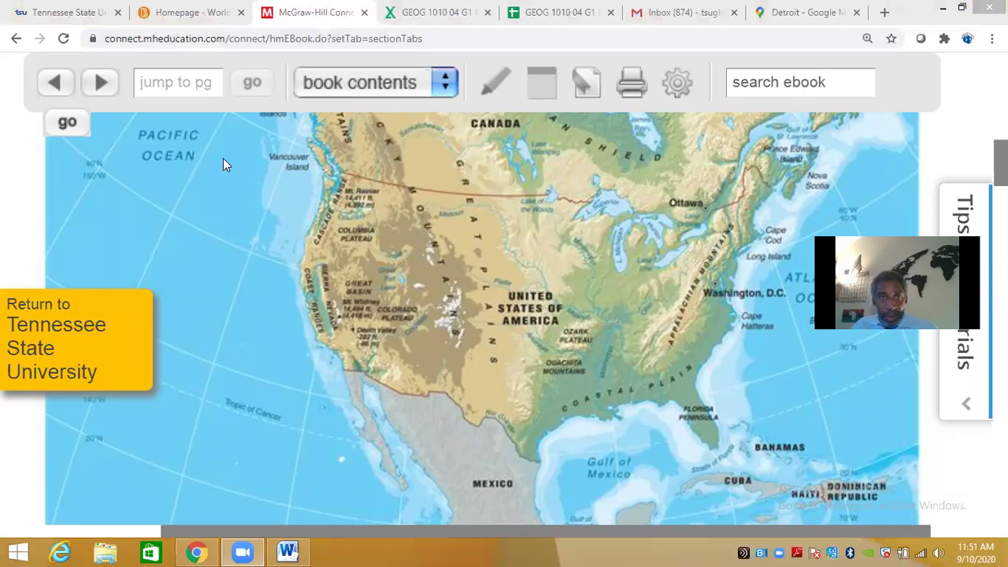
Switch to the hometown geography spreadsheet in Google Sheets and enter Coastal Plain as the Physiographic Region for Baltimore, MD
key("ctrl+Tab")
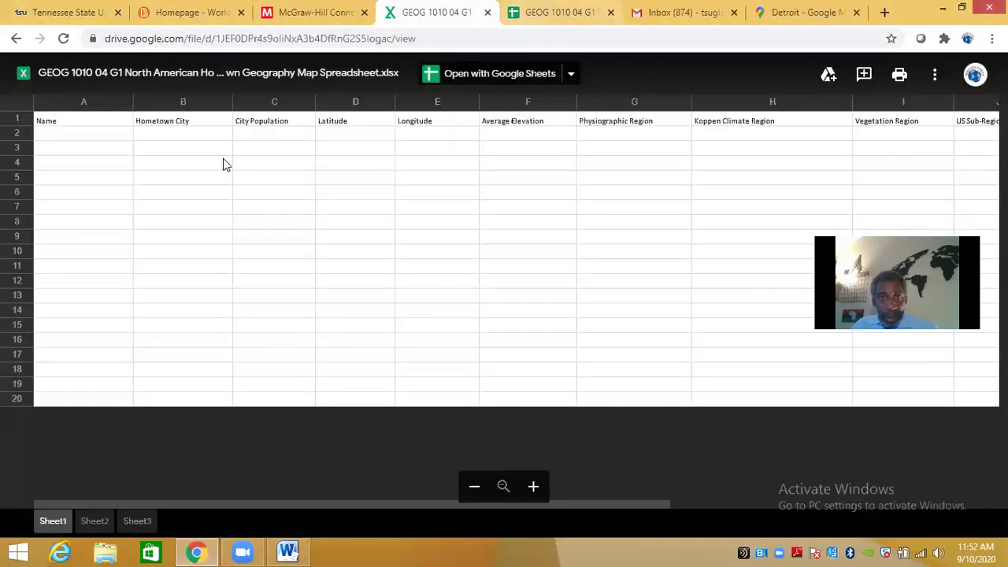
key("ctrl+Tab")
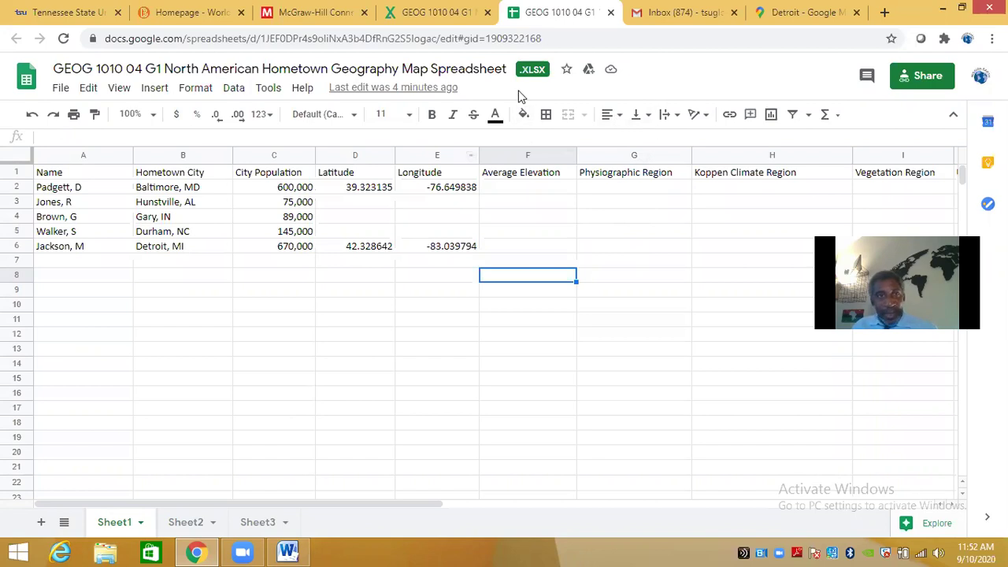
left_click(337, 23)
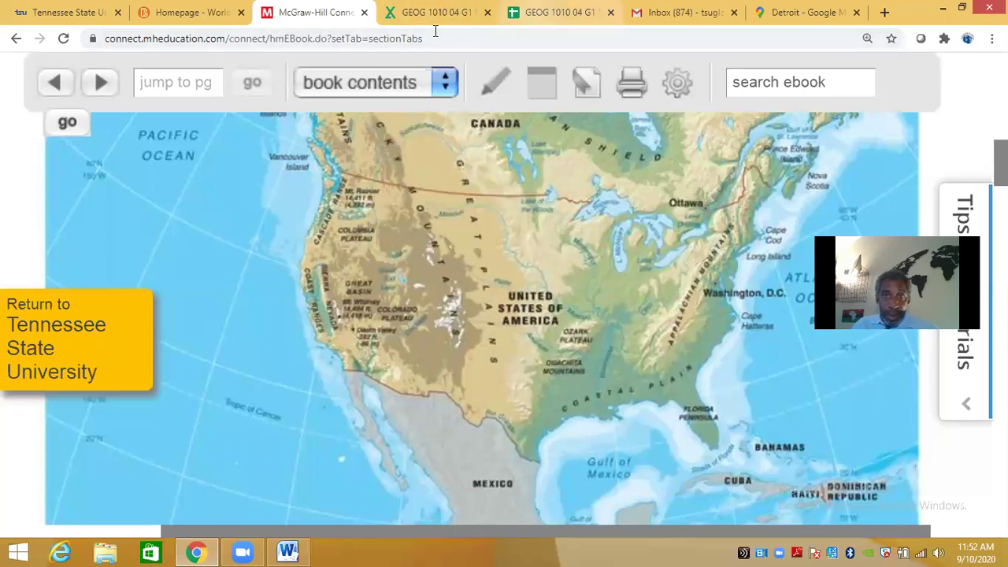
left_click(555, 13)
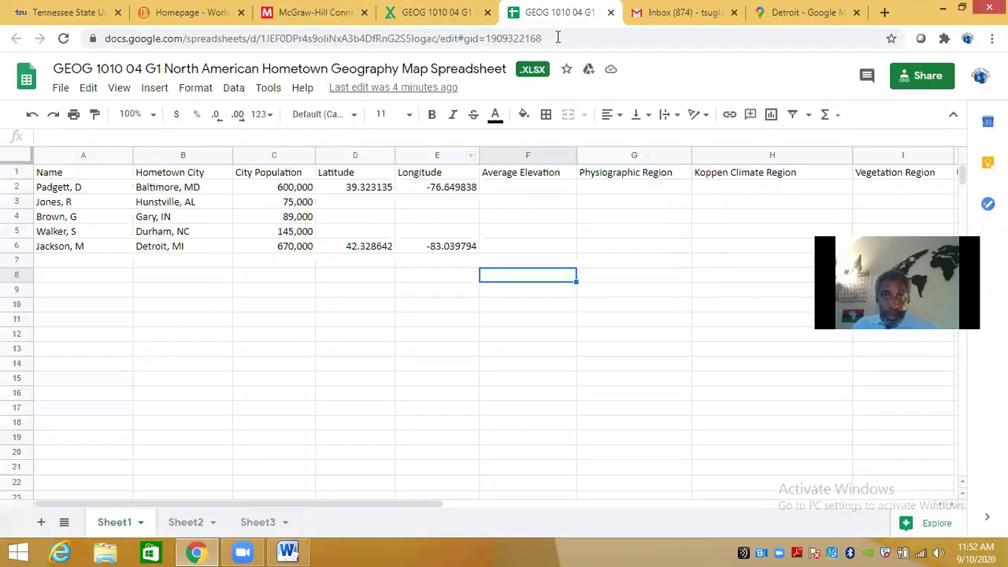
left_click(638, 189)
type("Co")
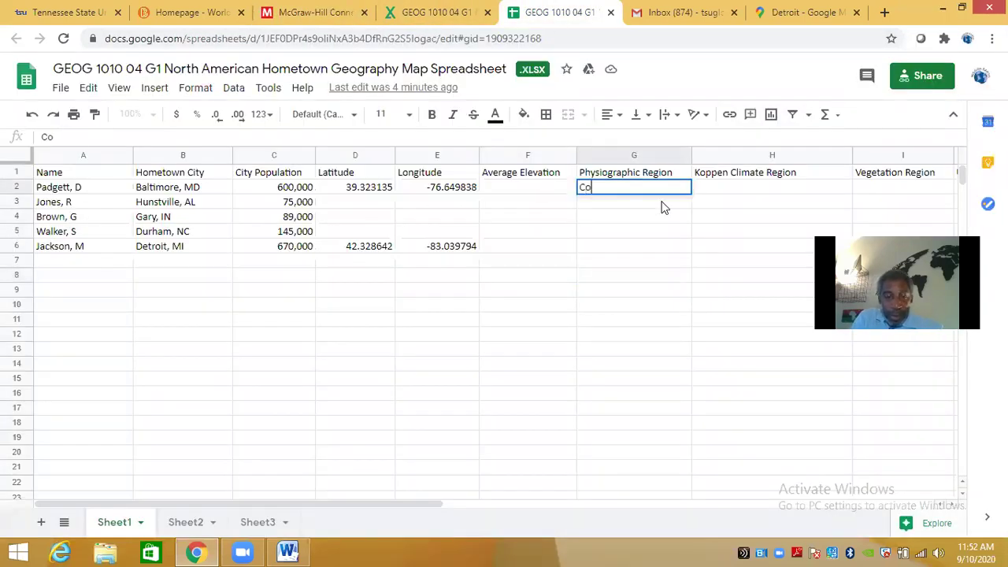
type("astal")
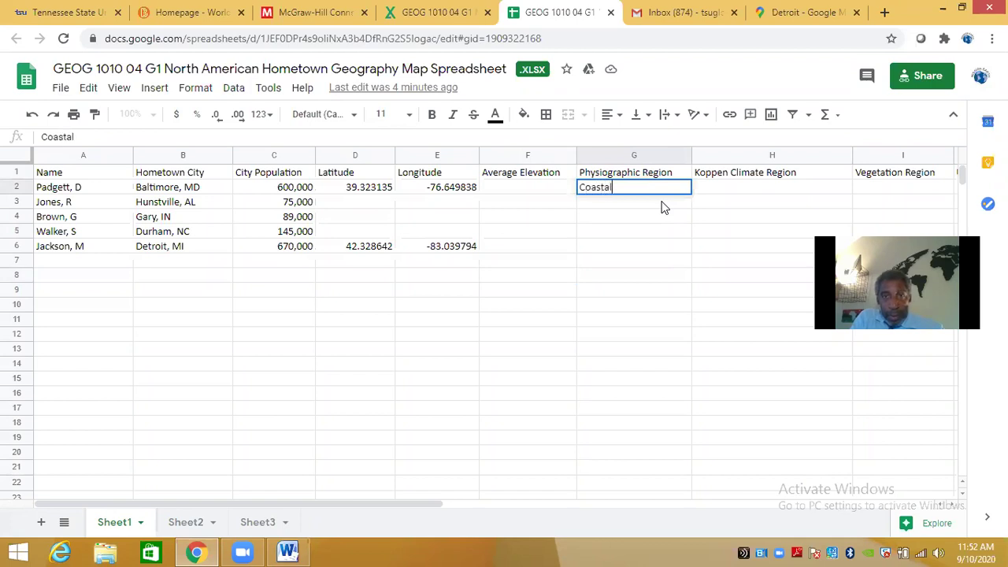
type(" Plain")
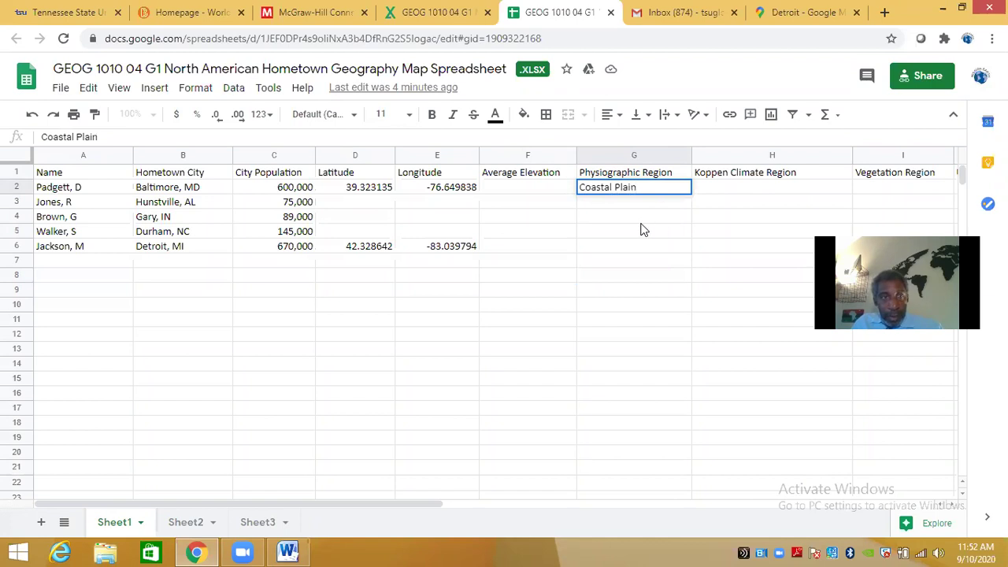
Enter Interior Lowlands as the Physiographic Region for Detroit, MI, and select Baltimore's Koppen Climate Region cell
left_click(602, 251)
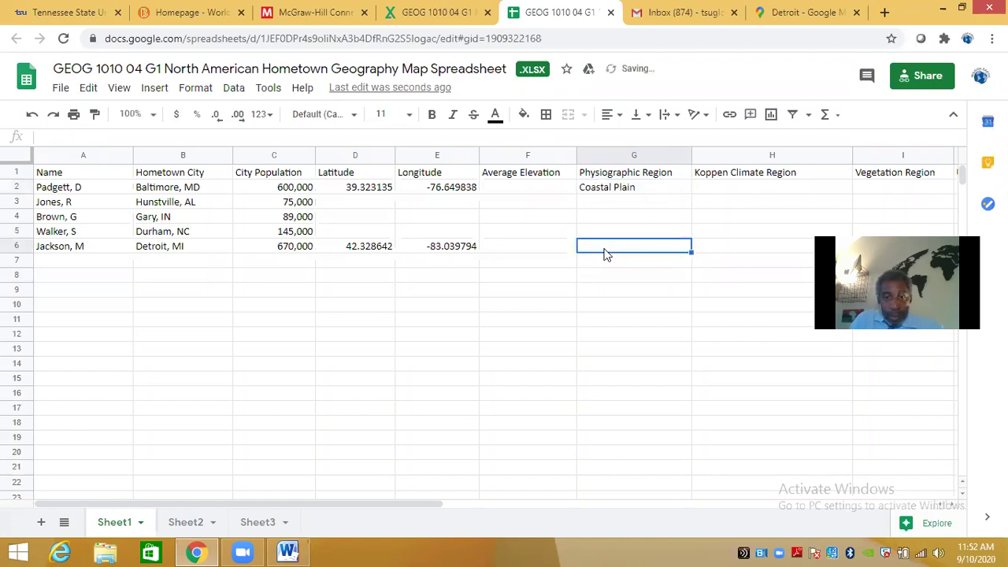
type("Interi")
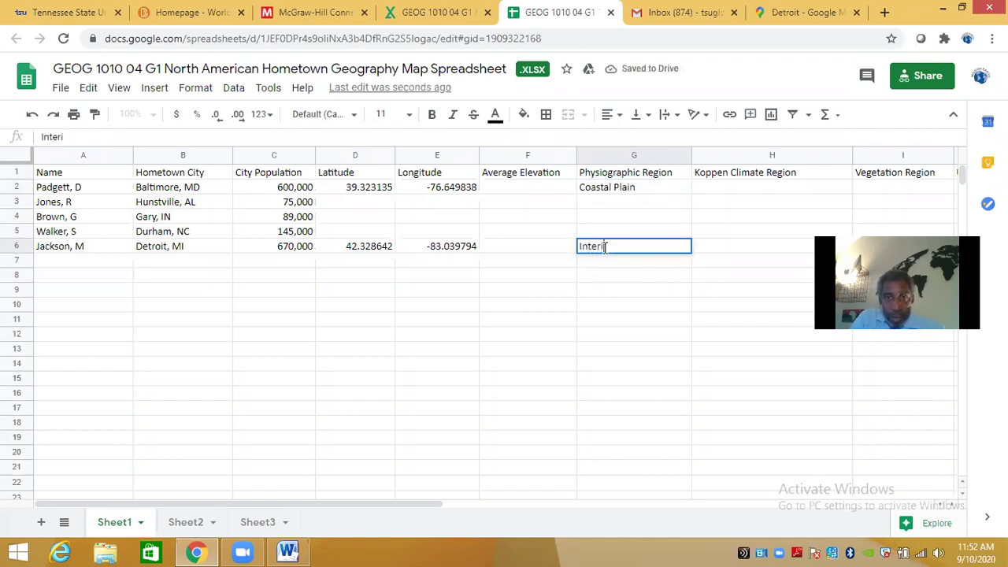
type("or Lowlands")
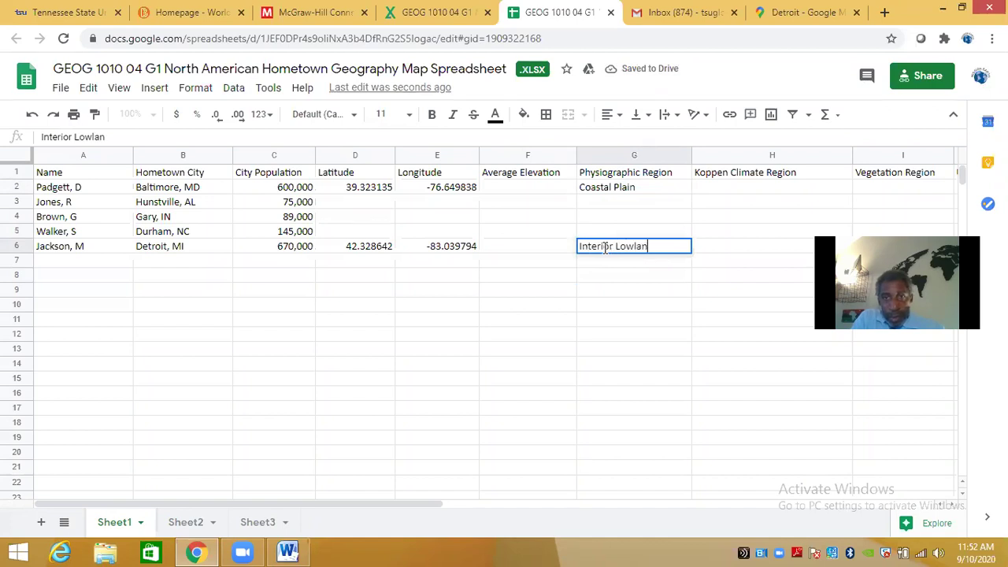
key("Return")
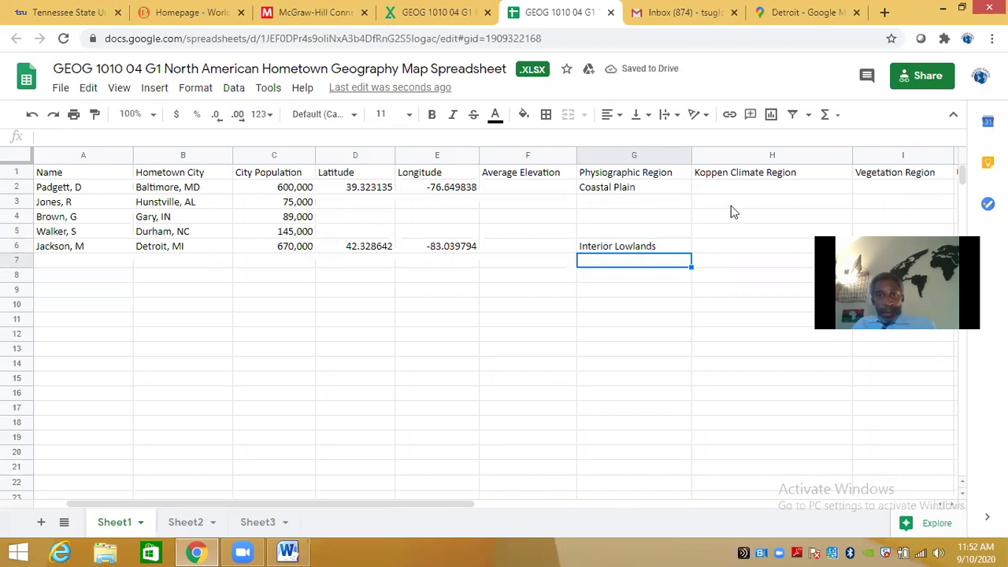
left_click(748, 191)
left_click_drag(454, 505, 515, 508)
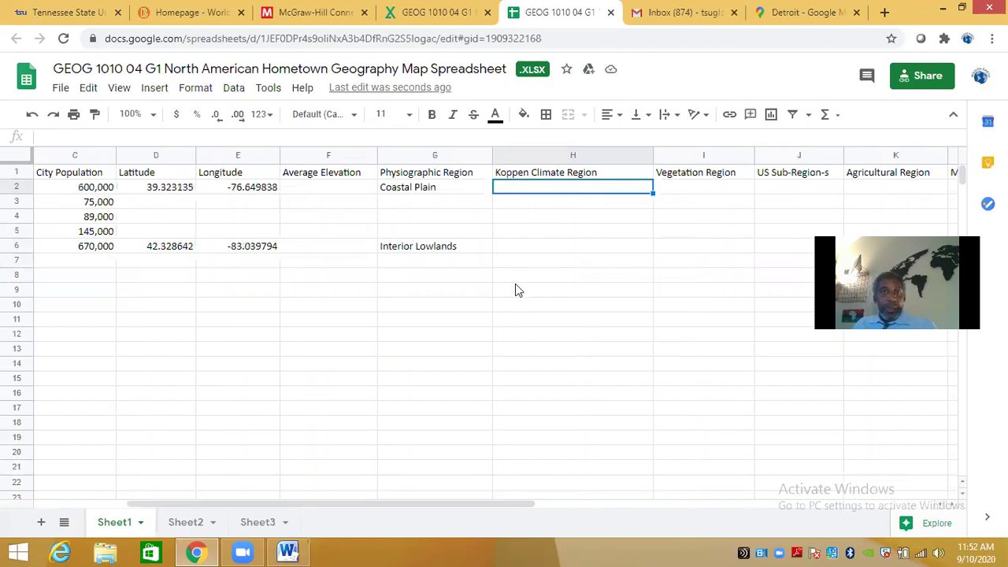
Switch back to McGraw-Hill Connect, return to the section homepage and reopen the Contemporary World Regional Geography eBook
left_click(325, 19)
scroll(481, 406, "up", 6)
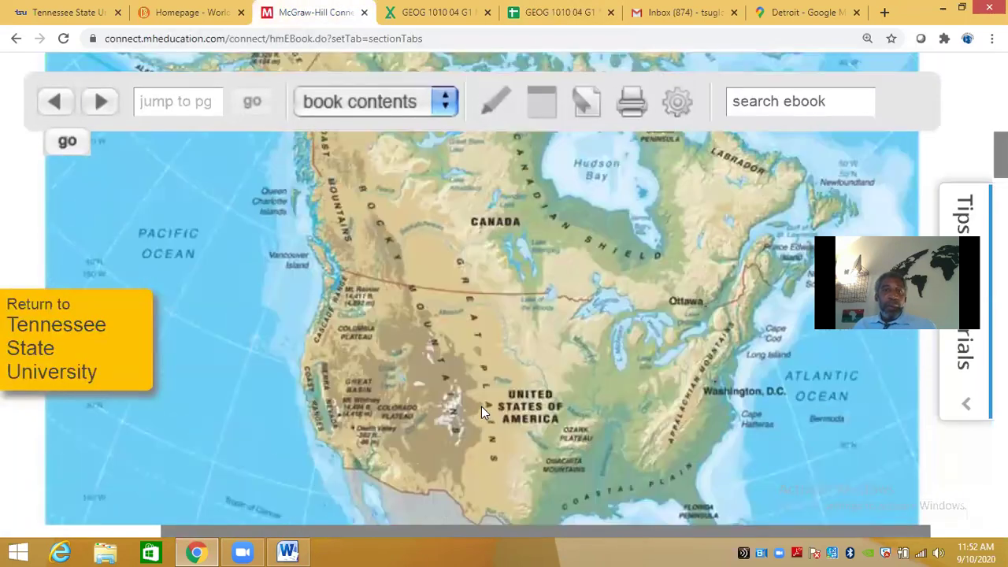
scroll(481, 407, "up", 4)
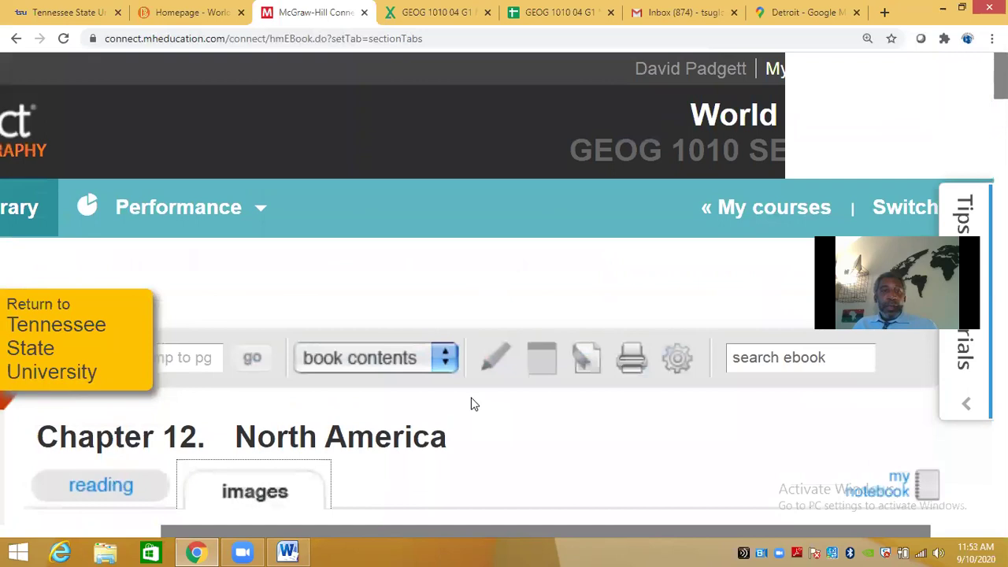
scroll(463, 399, "down", 1)
left_click(16, 39)
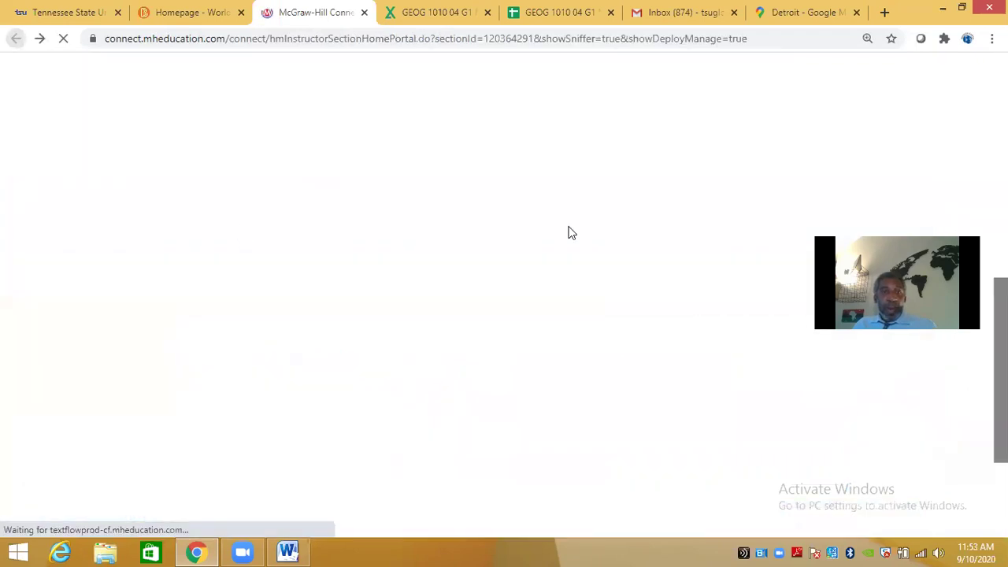
scroll(563, 302, "up", 4)
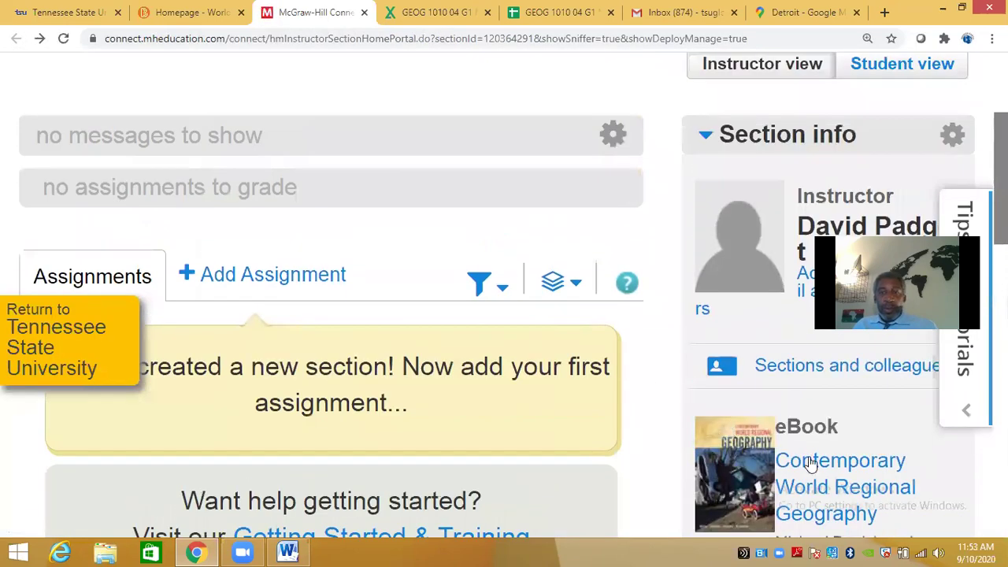
left_click(807, 482)
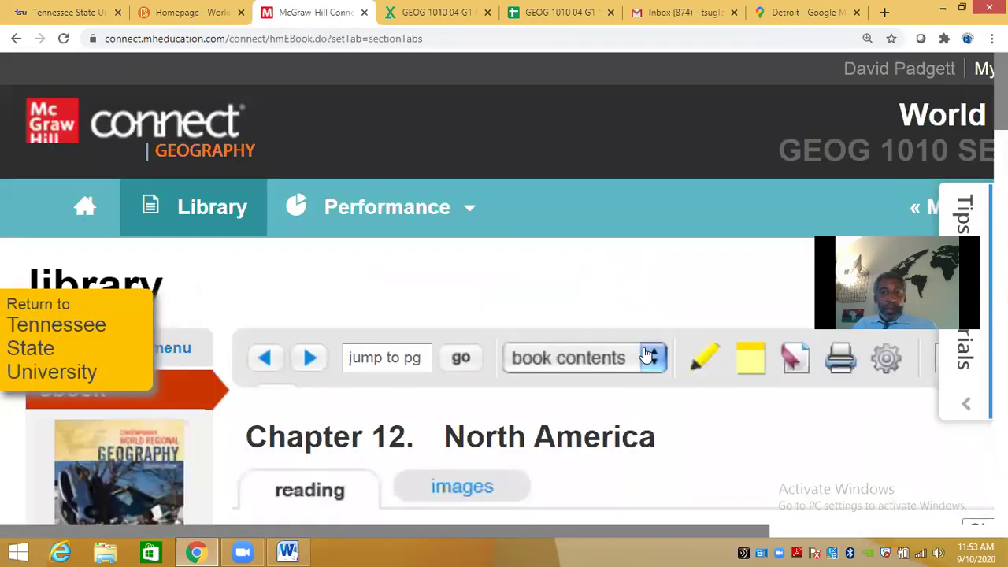
Show the eBook's image collection and open Figure 12.3 from Chapter 12, North America
scroll(643, 352, "down", 2)
left_click(510, 349)
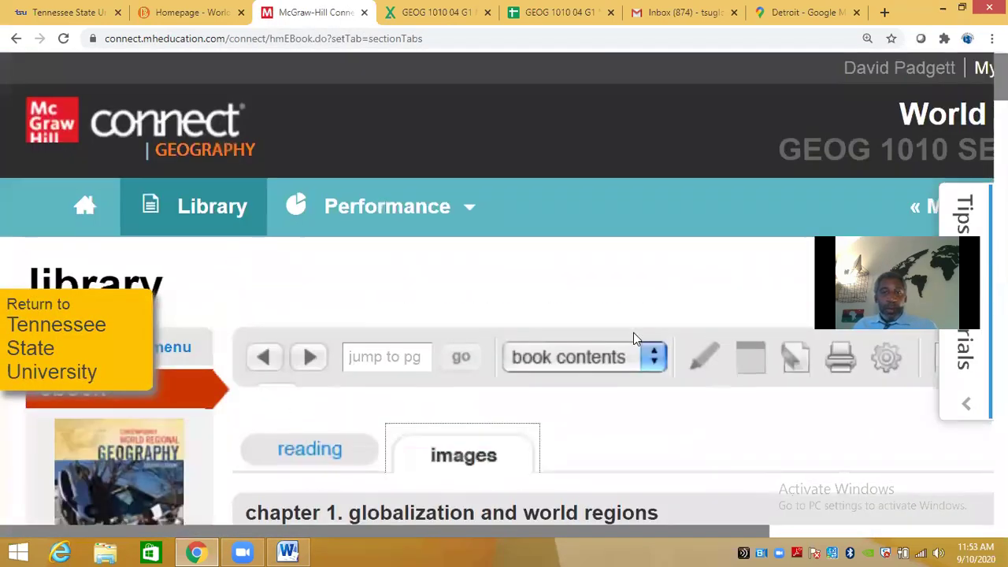
scroll(642, 344, "down", 8)
scroll(651, 344, "down", 20)
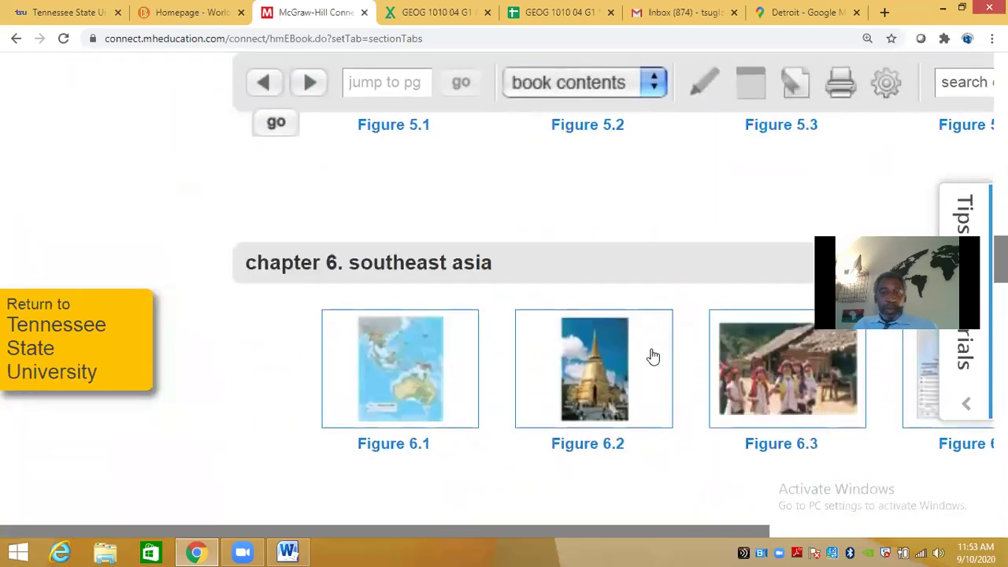
scroll(650, 355, "down", 12)
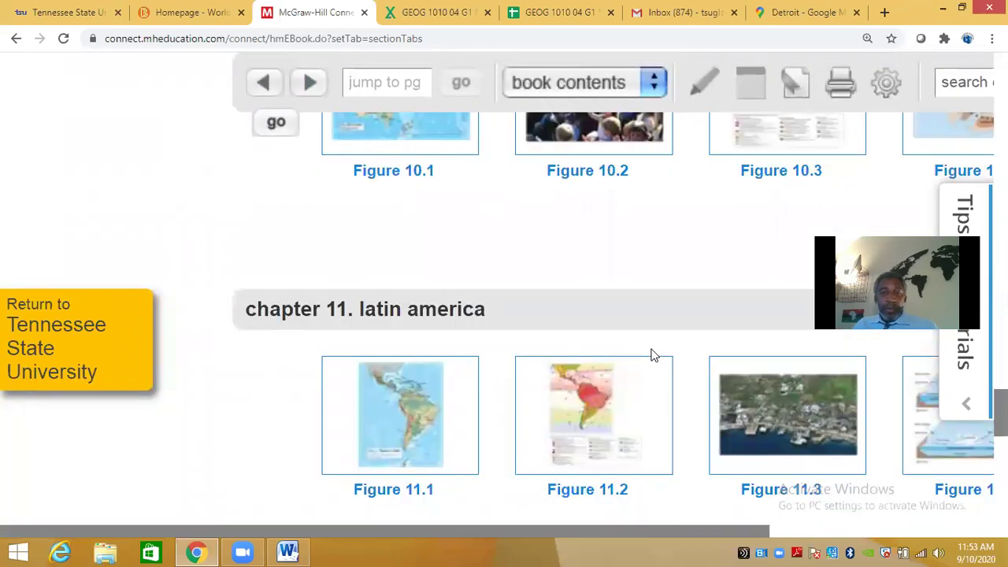
scroll(652, 355, "down", 4)
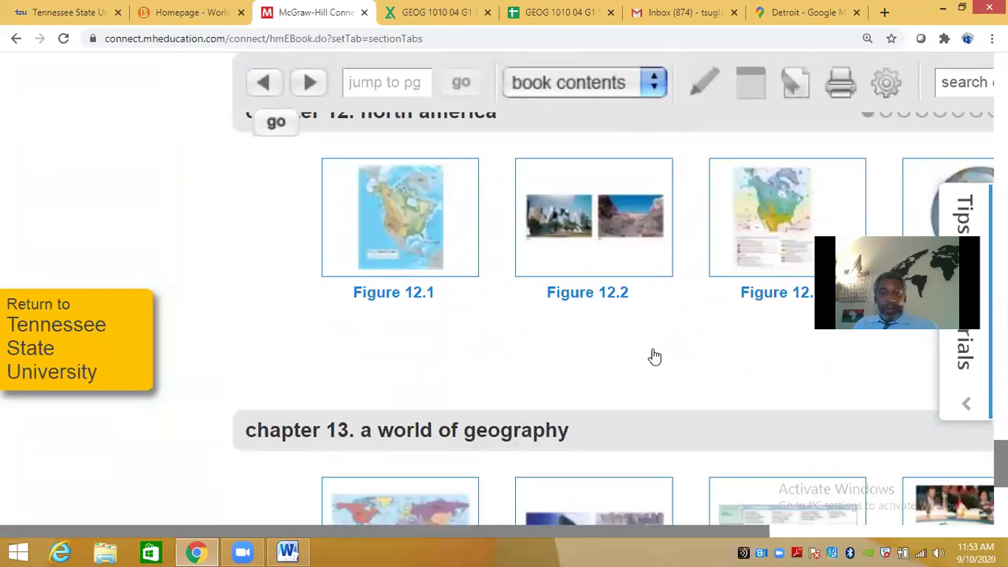
left_click(753, 225)
Examine the North American climate map in Figure 12.3 together with its modified Koeppen climatic regions legend
scroll(688, 406, "down", 8)
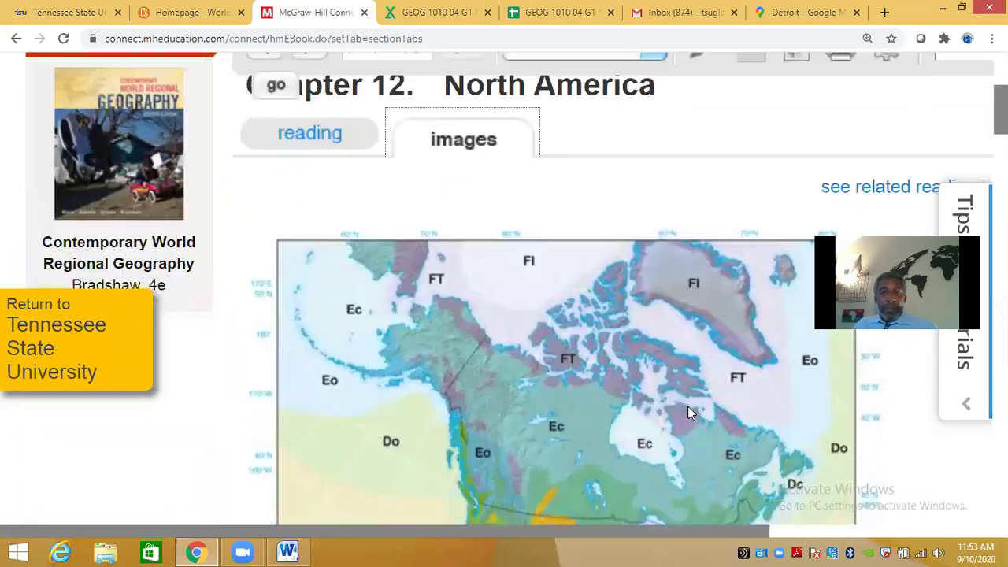
scroll(689, 412, "up", 1)
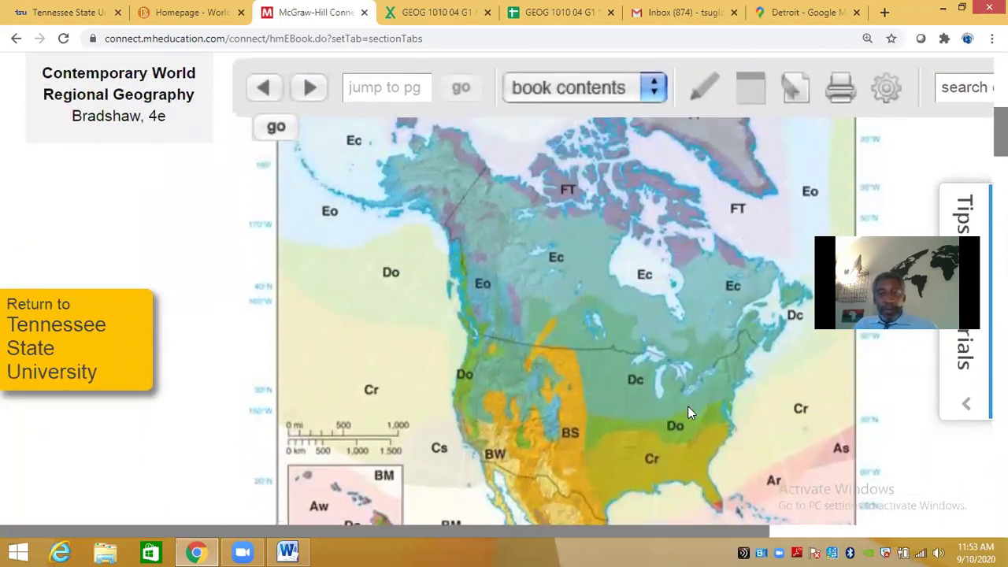
scroll(689, 412, "down", 3)
scroll(689, 410, "down", 2)
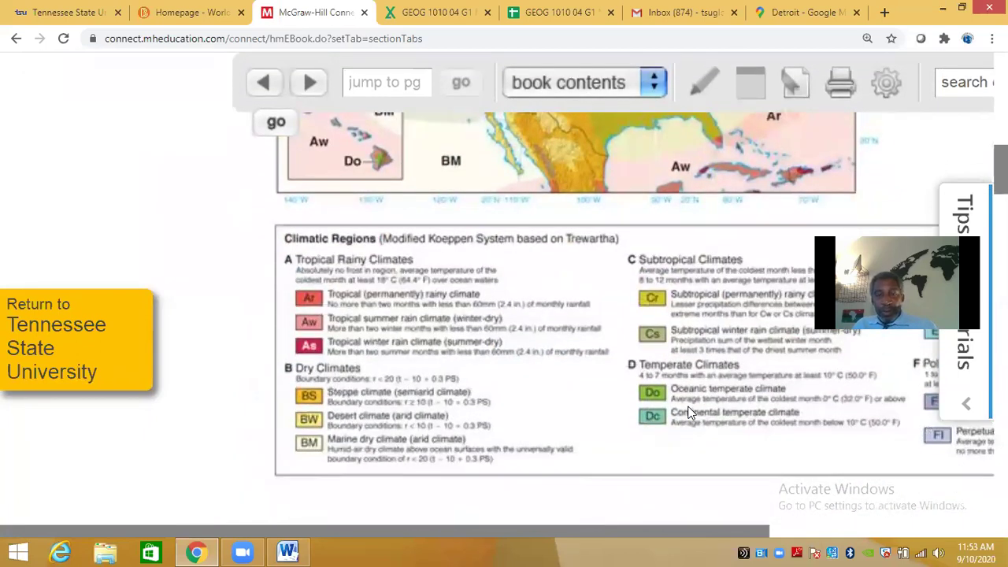
scroll(687, 413, "up", 3)
scroll(687, 412, "up", 3)
scroll(687, 412, "down", 5)
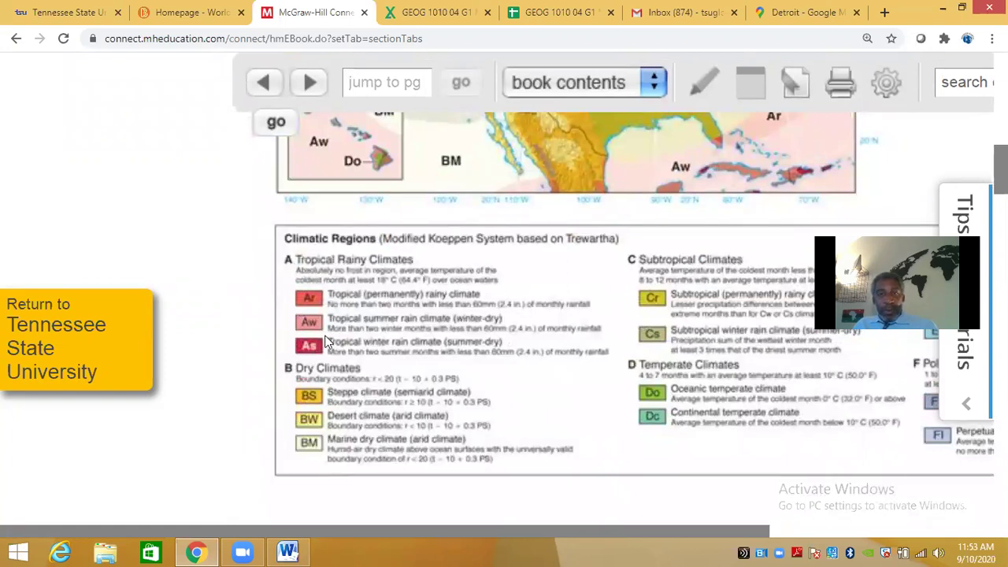
scroll(504, 305, "up", 1)
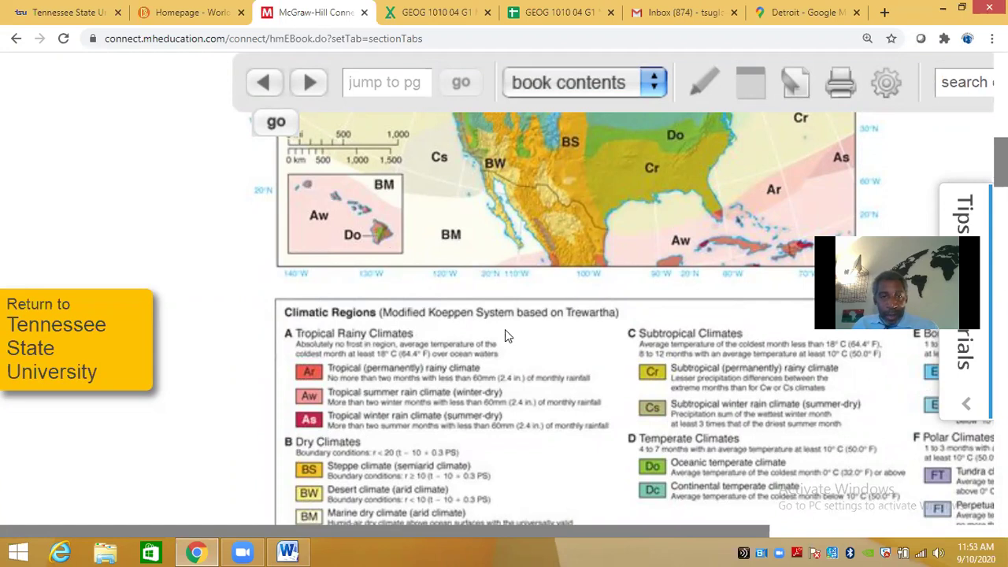
scroll(505, 329, "down", 2)
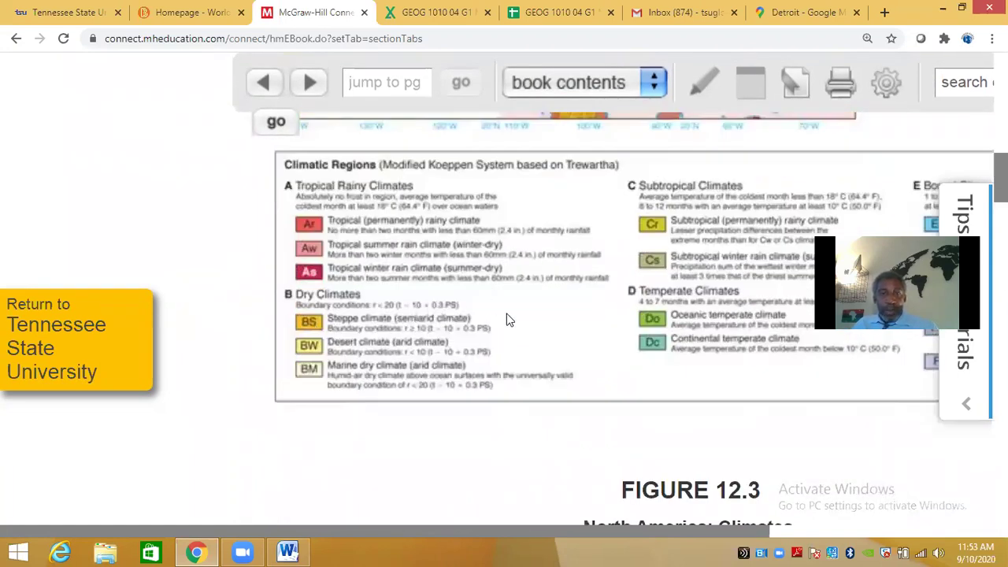
scroll(540, 307, "up", 1)
scroll(542, 307, "up", 5)
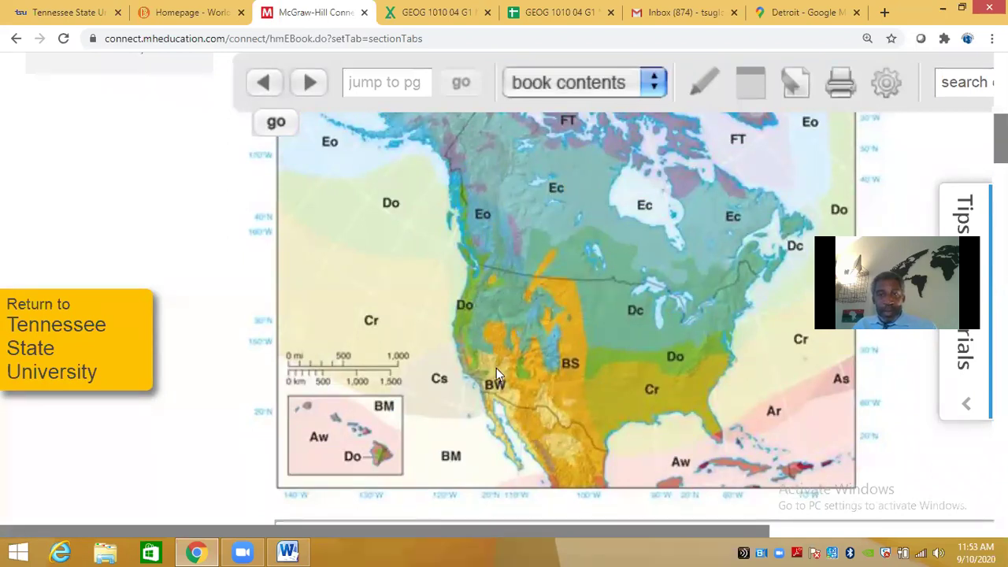
Enter Do Oceanic Temperate as the Koppen Climate Region for Baltimore, MD, using Figure 12.3, and select Detroit's Koppen Climate Region cell
scroll(533, 384, "down", 5)
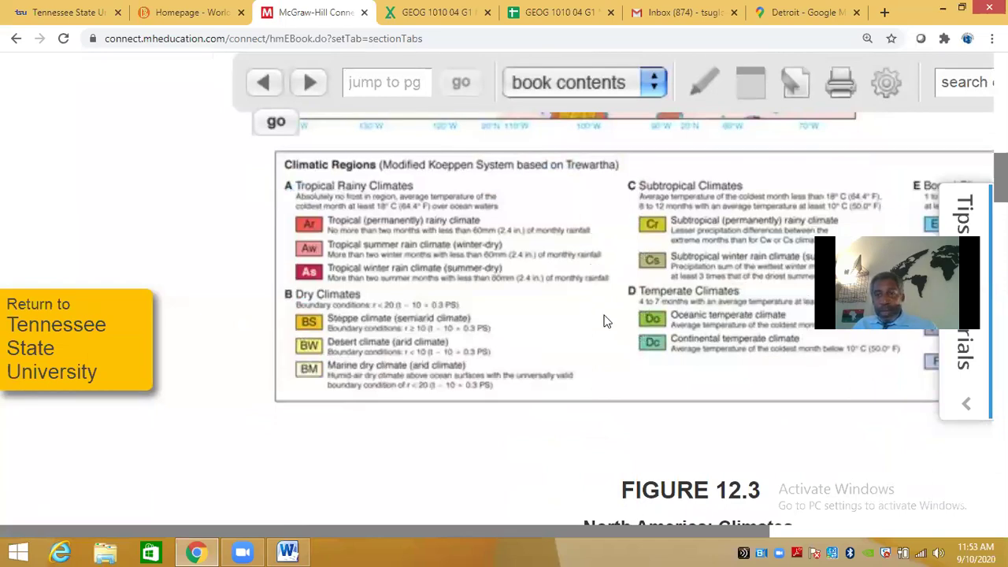
scroll(620, 309, "up", 4)
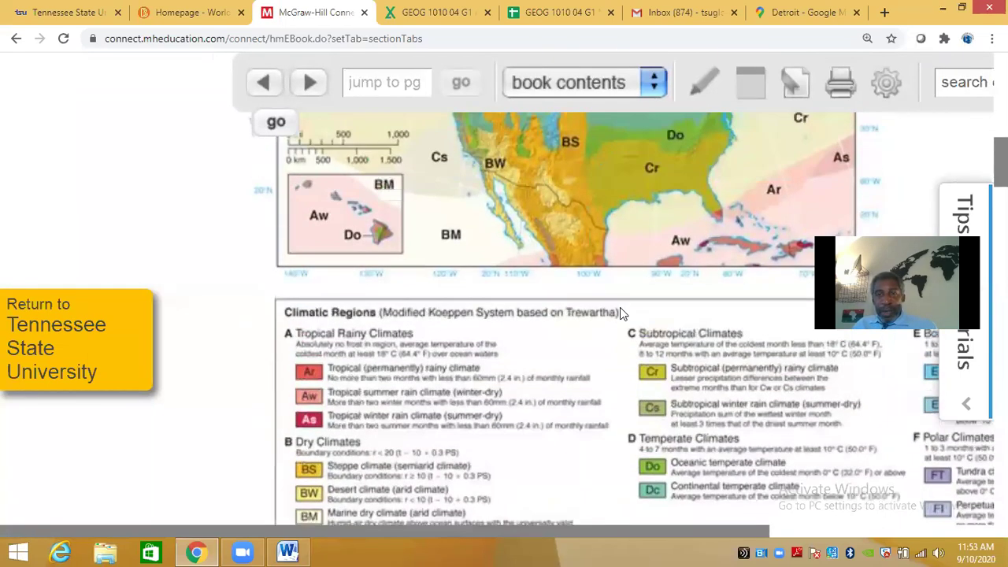
scroll(619, 303, "down", 1)
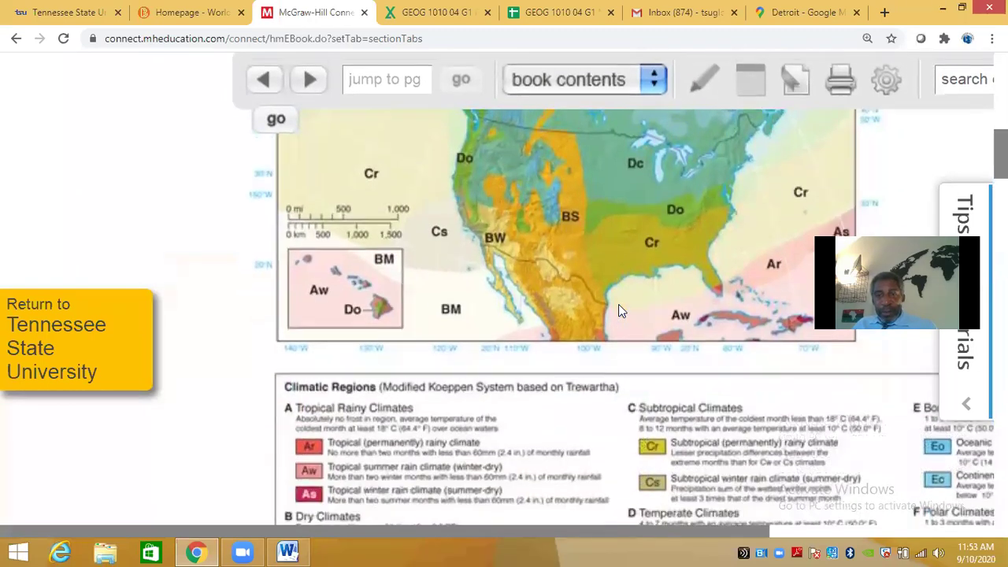
scroll(618, 303, "up", 1)
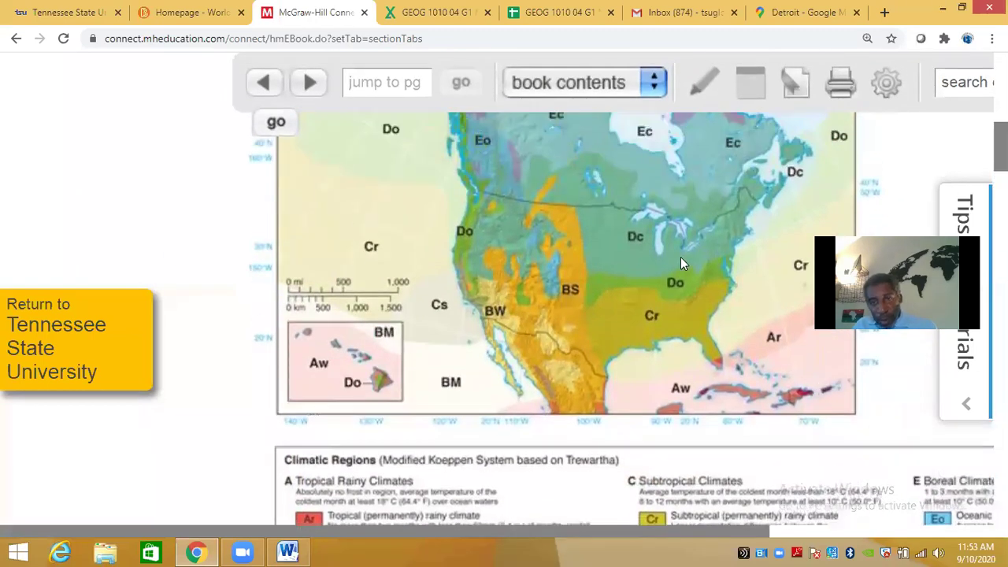
scroll(701, 310, "down", 3)
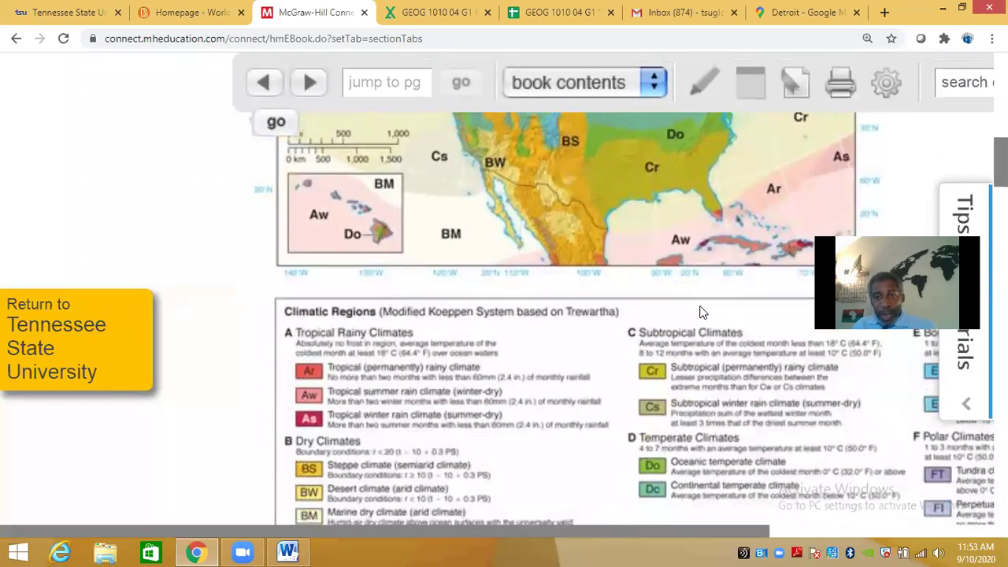
scroll(713, 390, "up", 2)
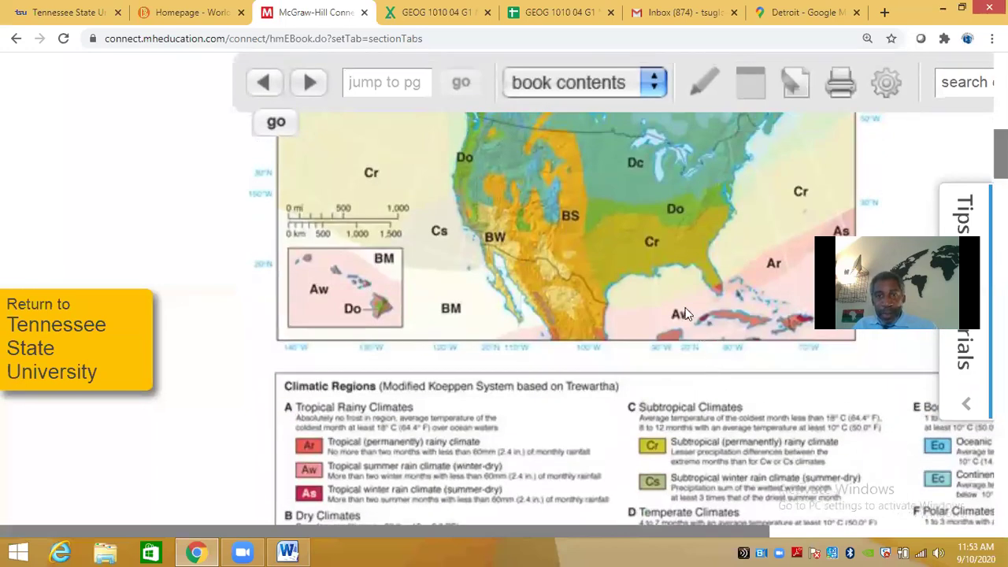
scroll(505, 219, "up", 2)
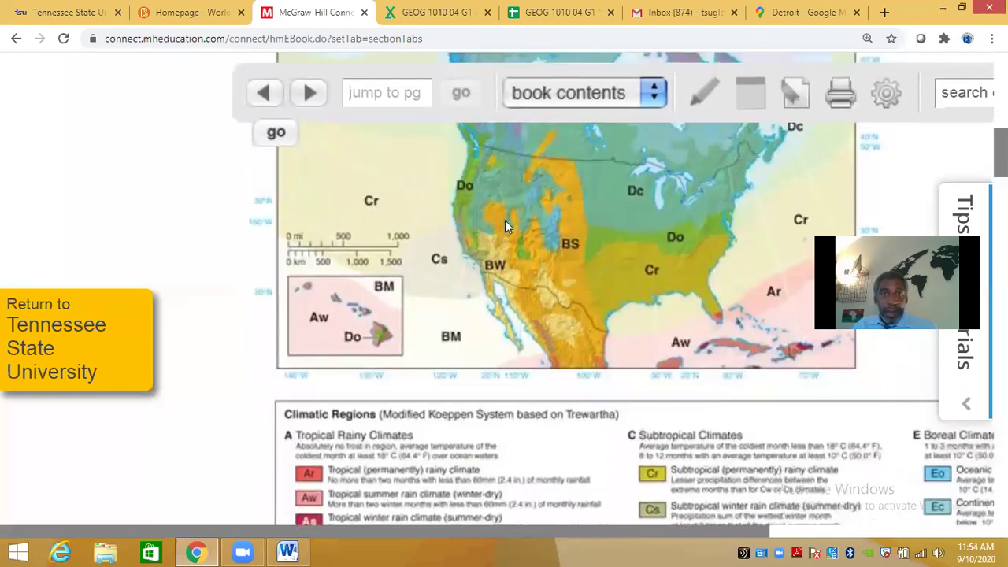
left_click(555, 12)
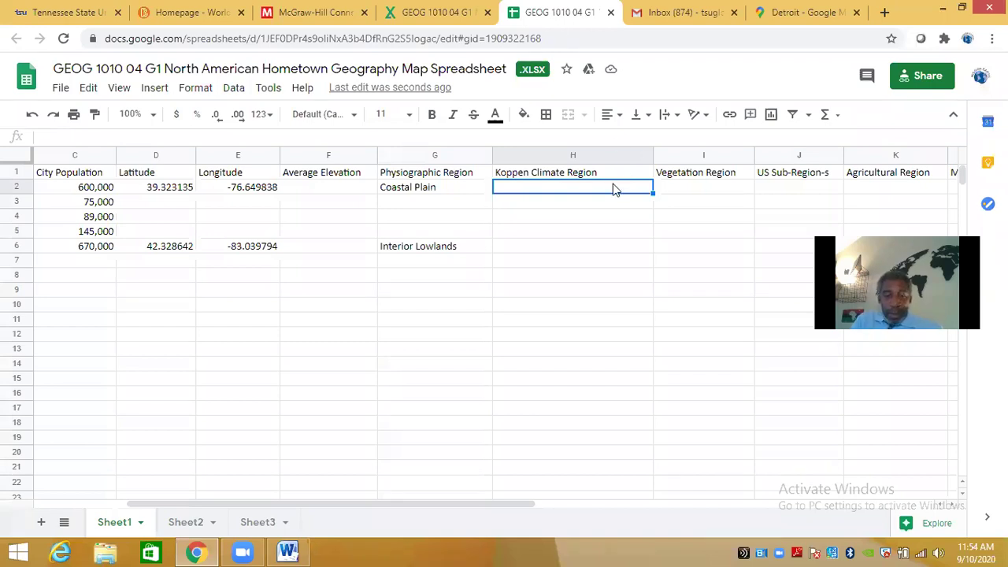
type("Do Oceanic Temperate")
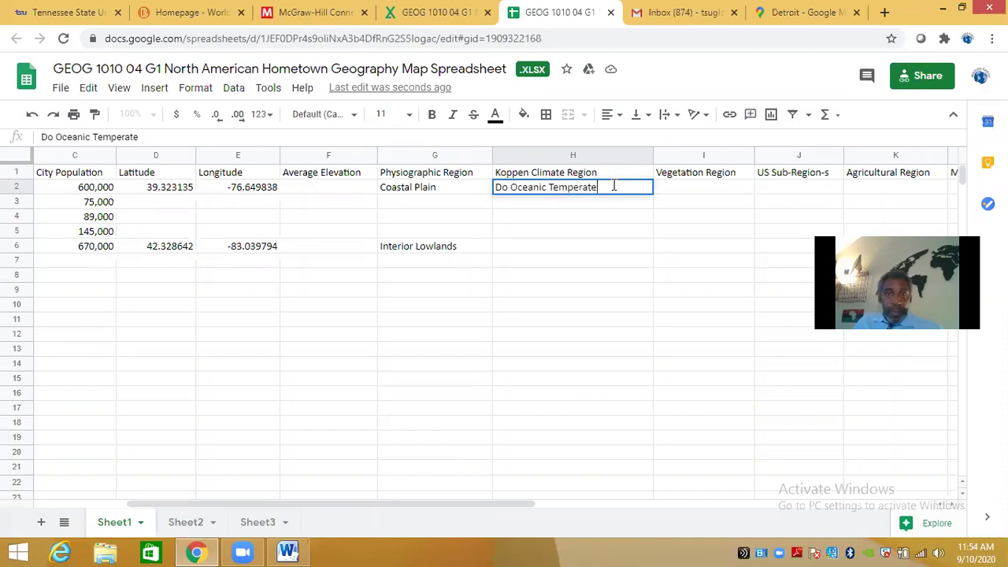
left_click(541, 249)
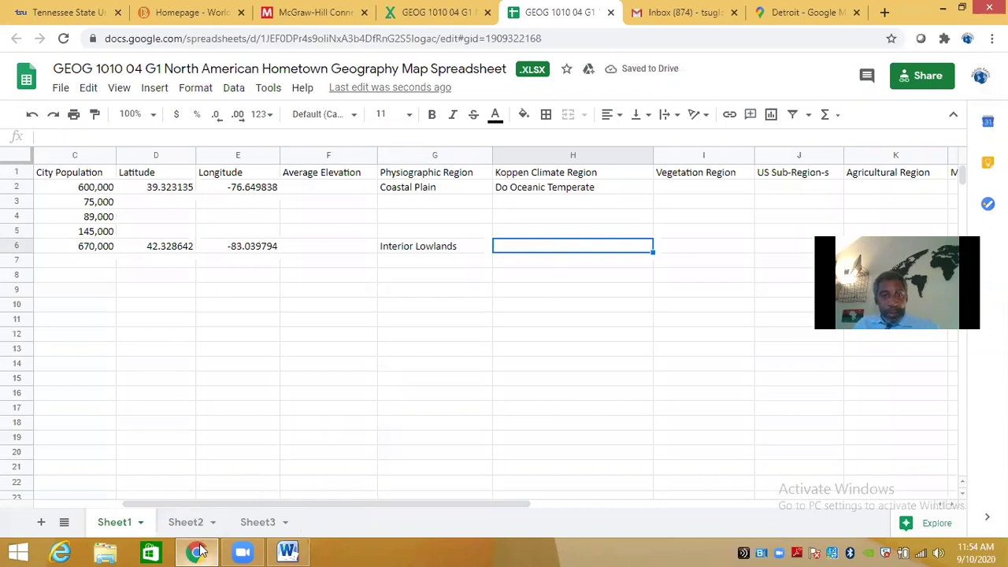
Check the assignment's field list in Word and look up Detroit's climate region on the eBook's Figure 12.3 map and legend
key("alt+Tab")
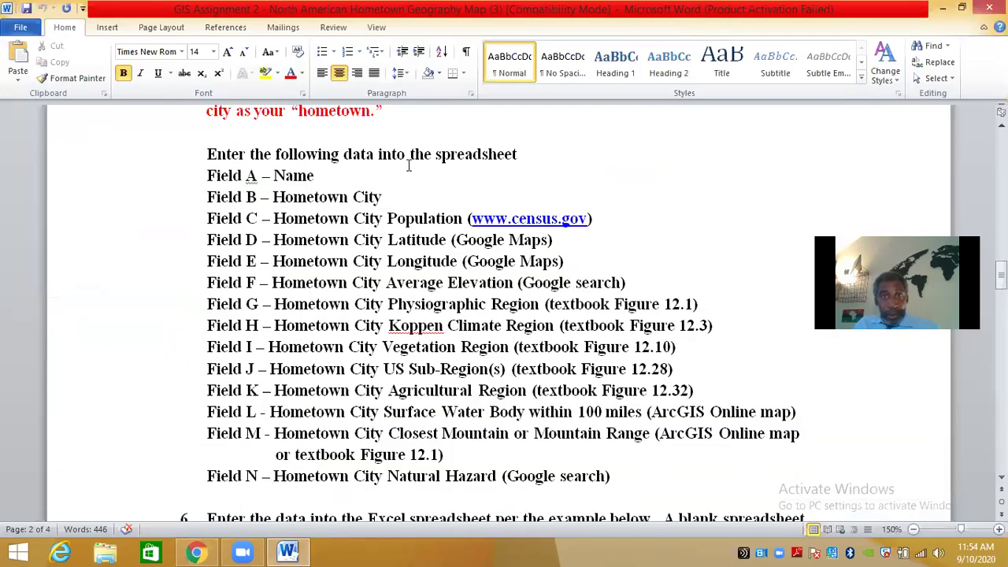
left_click(196, 552)
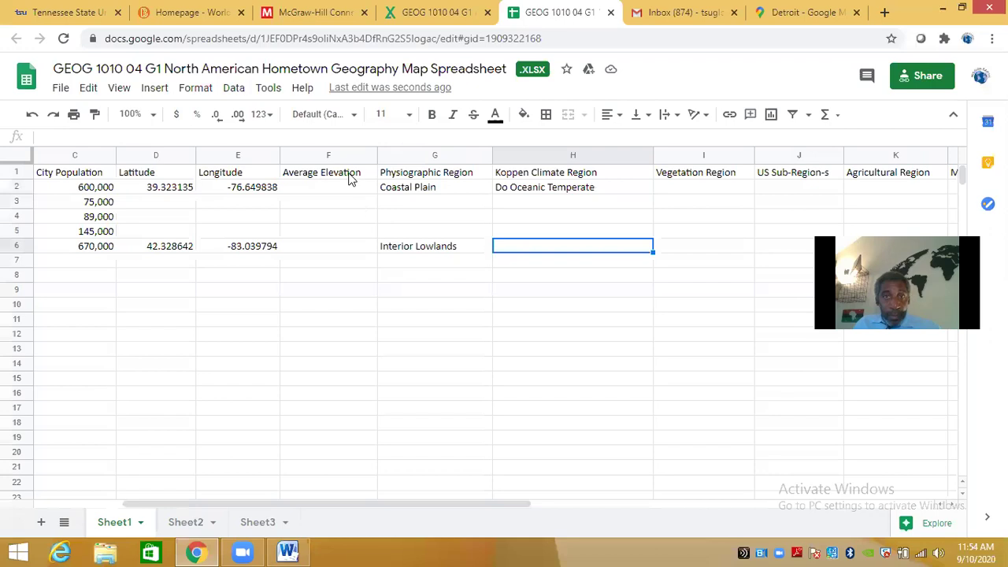
left_click(315, 13)
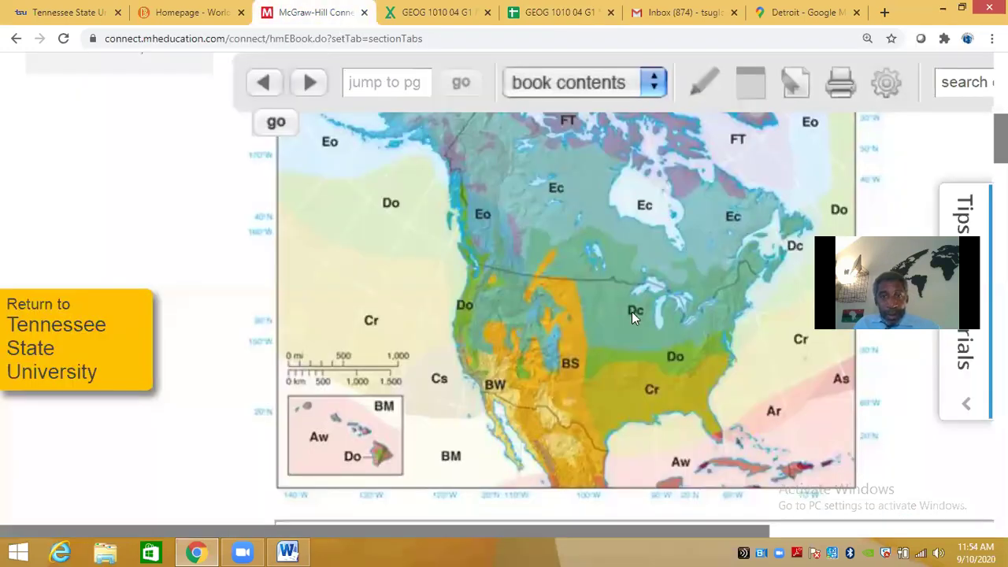
scroll(674, 326, "down", 4)
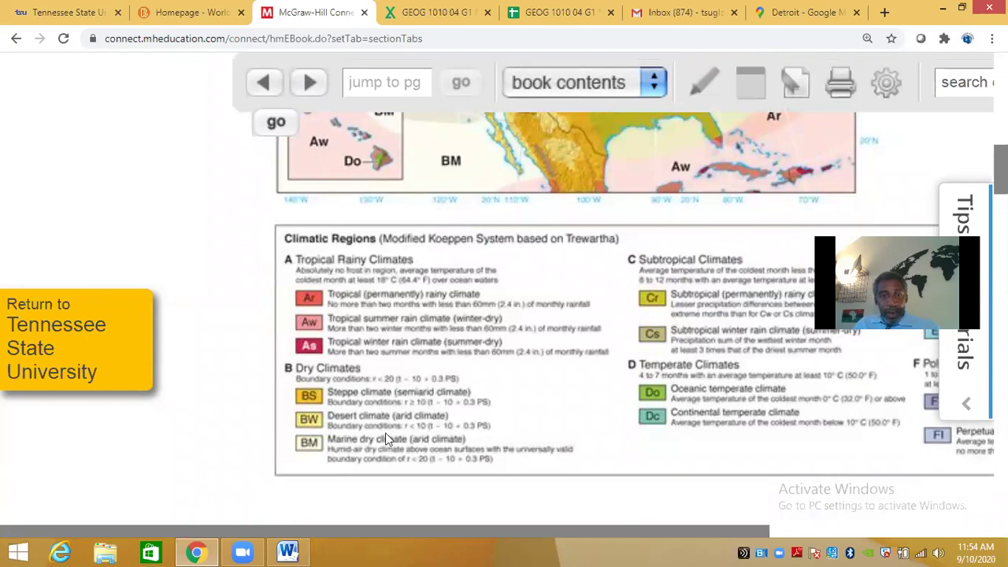
Return to the hometown spreadsheet and enter Dc Continental Temperate as the Koppen Climate Region for Detroit, MI
left_click(574, 24)
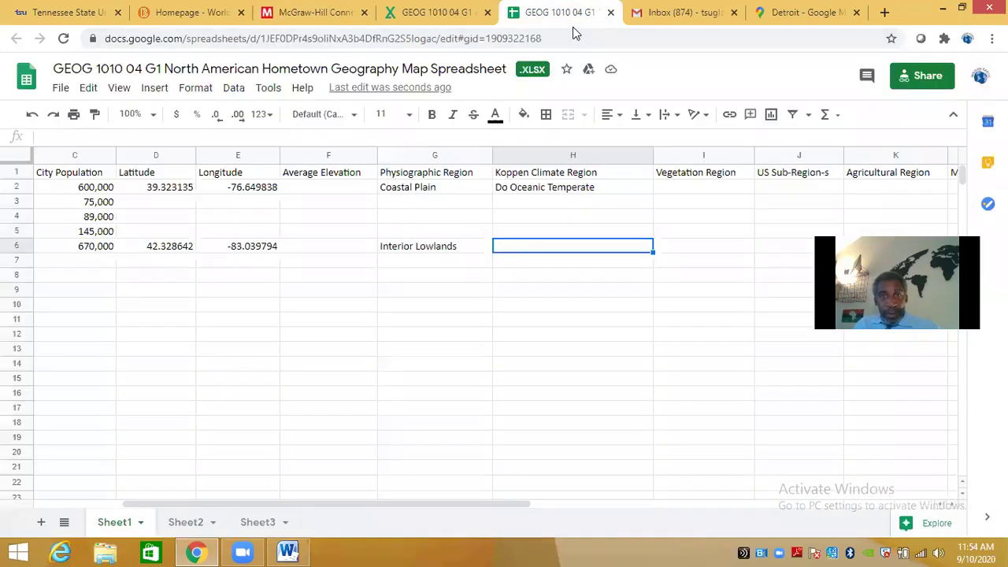
type("D")
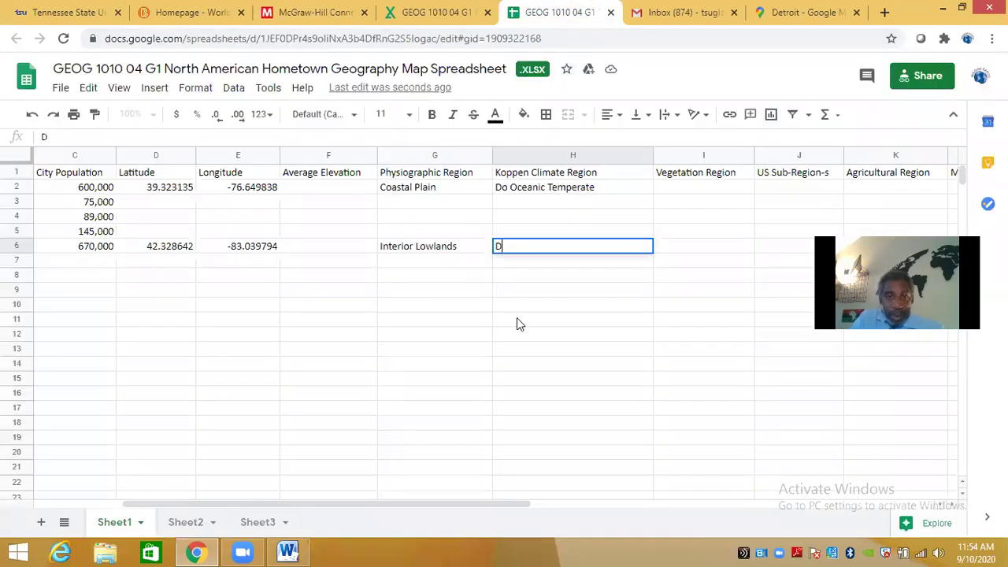
type("c Continent")
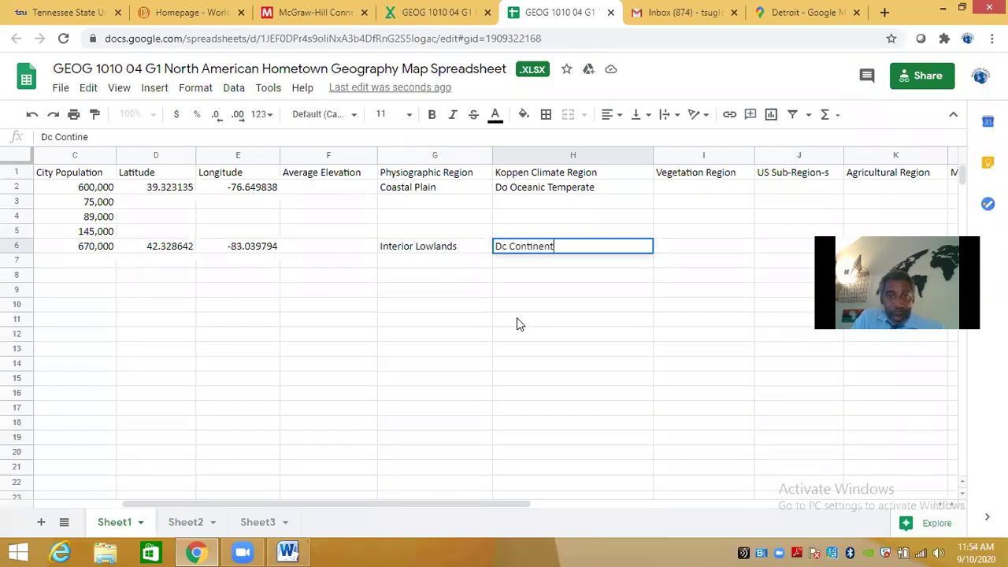
type("al Tempar")
key("BackSpace")
key("BackSpace")
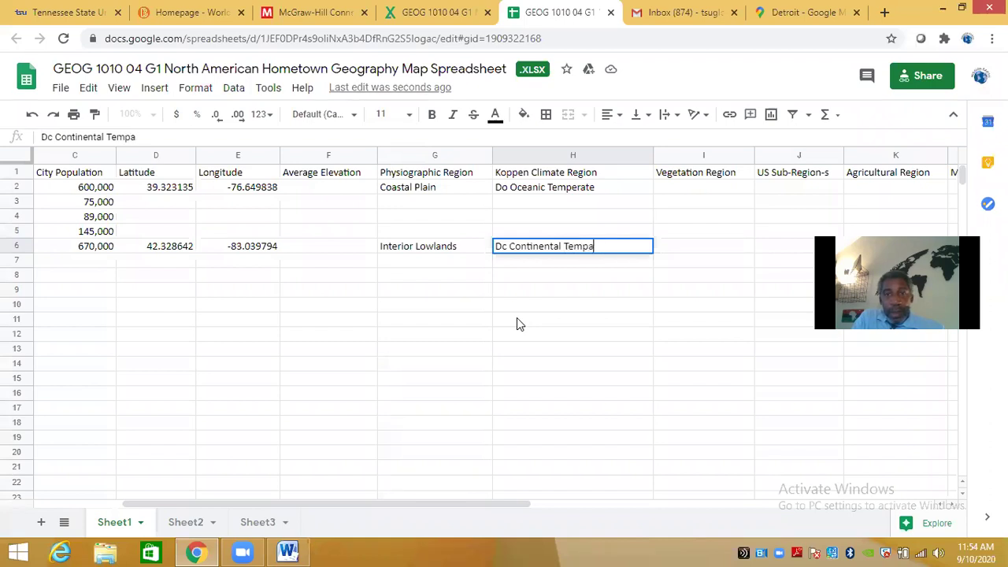
type("erate")
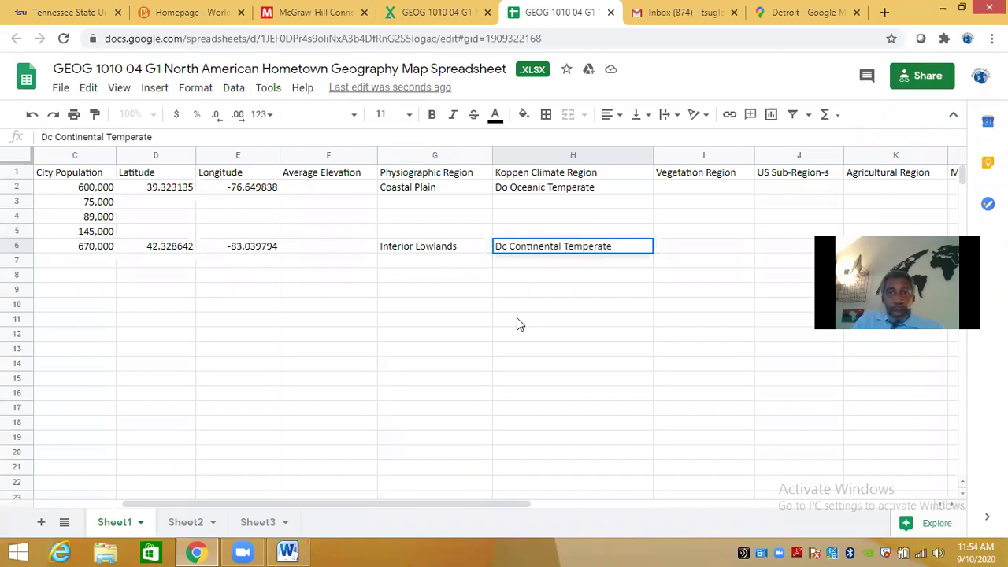
left_click(552, 323)
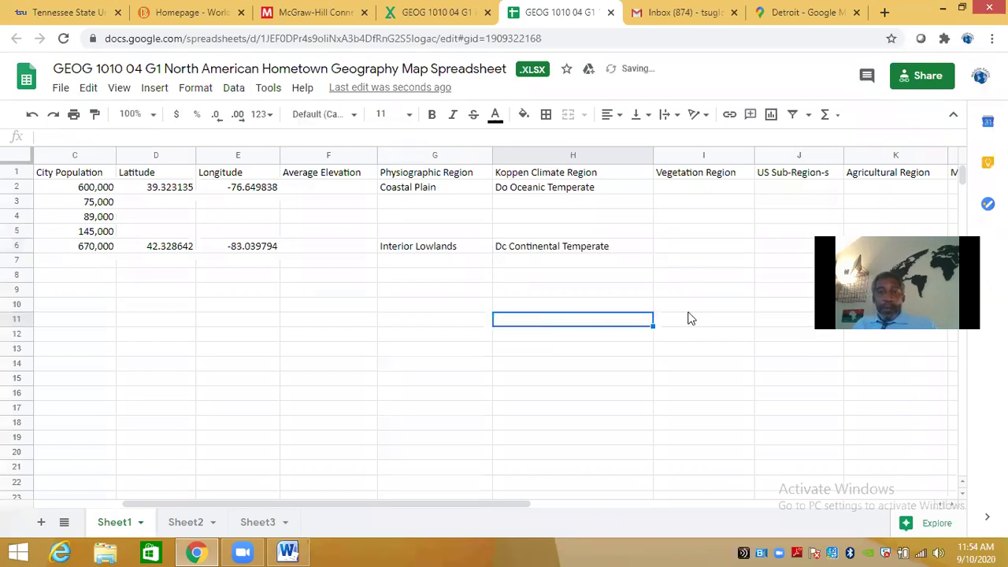
Review the spreadsheet's remaining columns alongside the Field A to N list in the Word assignment, and return to the spreadsheet's first columns
left_click_drag(532, 508, 622, 504)
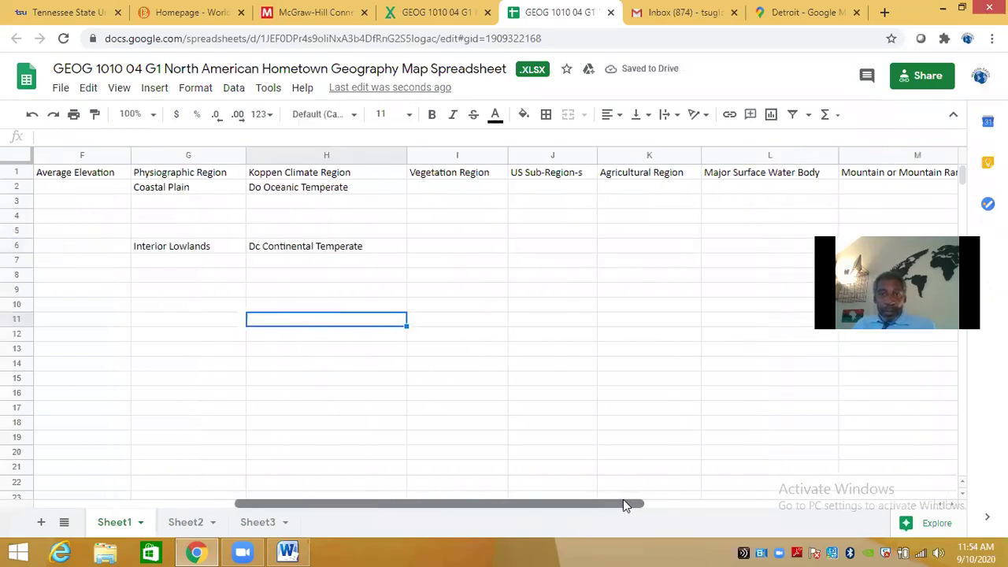
left_click(287, 551)
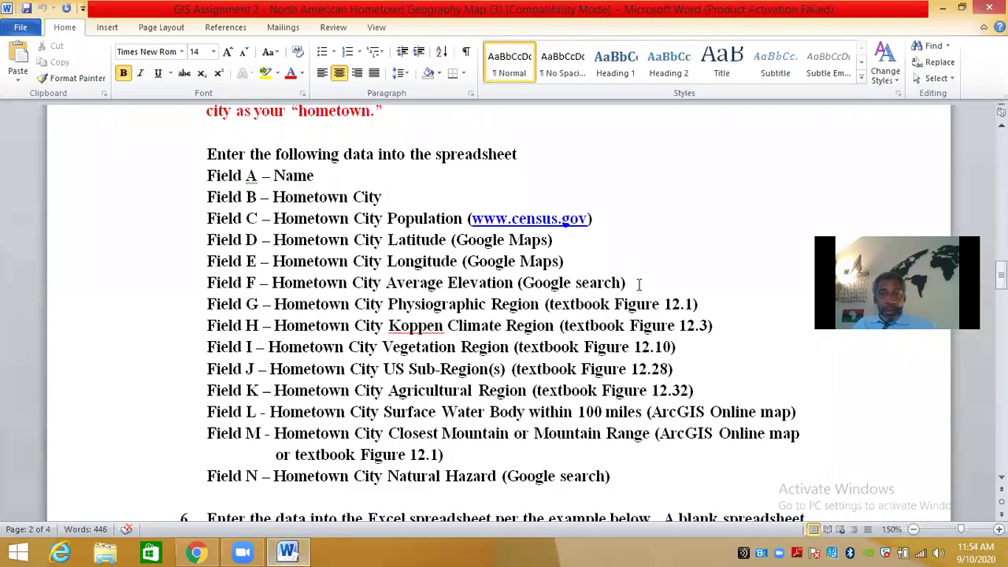
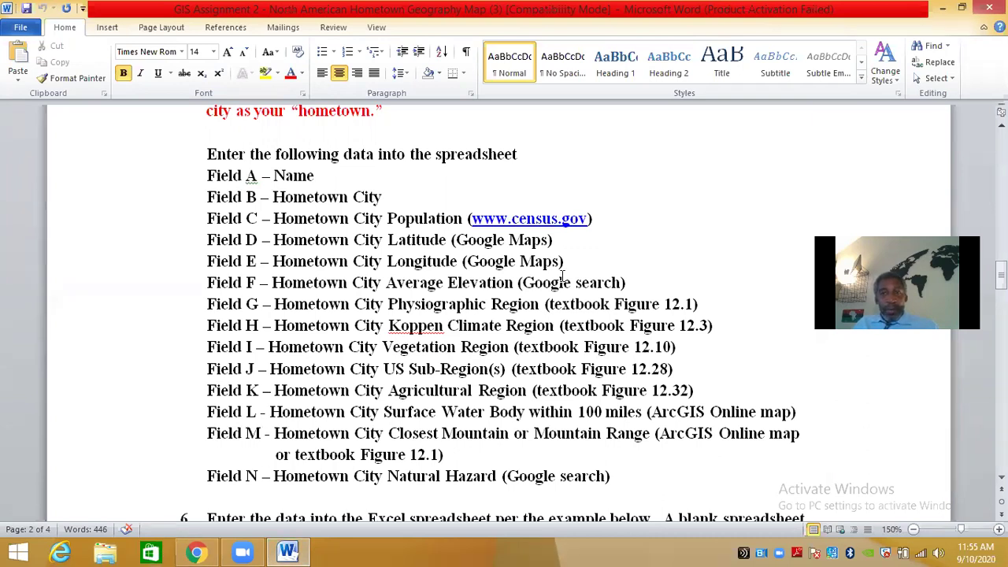
left_click(285, 550)
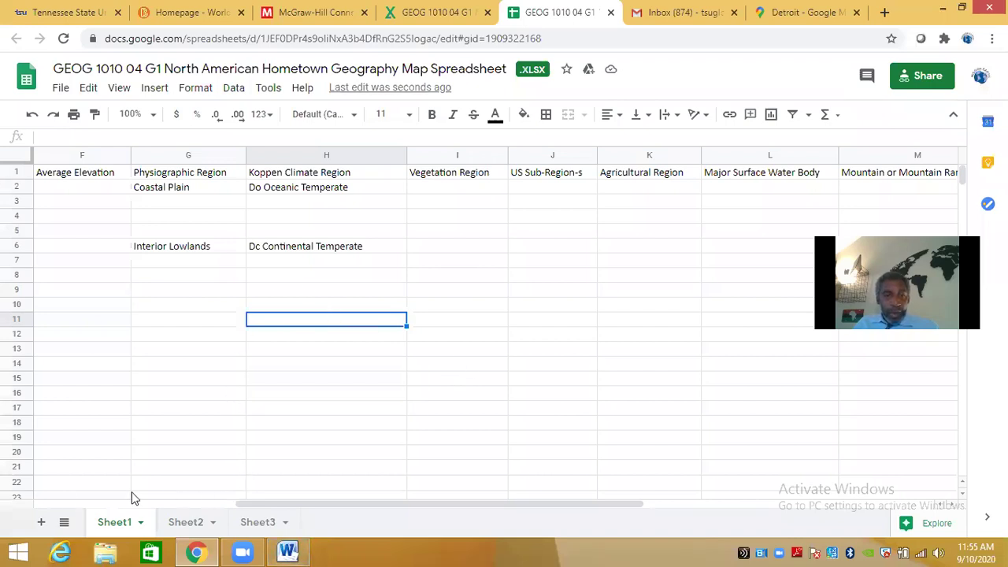
left_click_drag(272, 501, 38, 502)
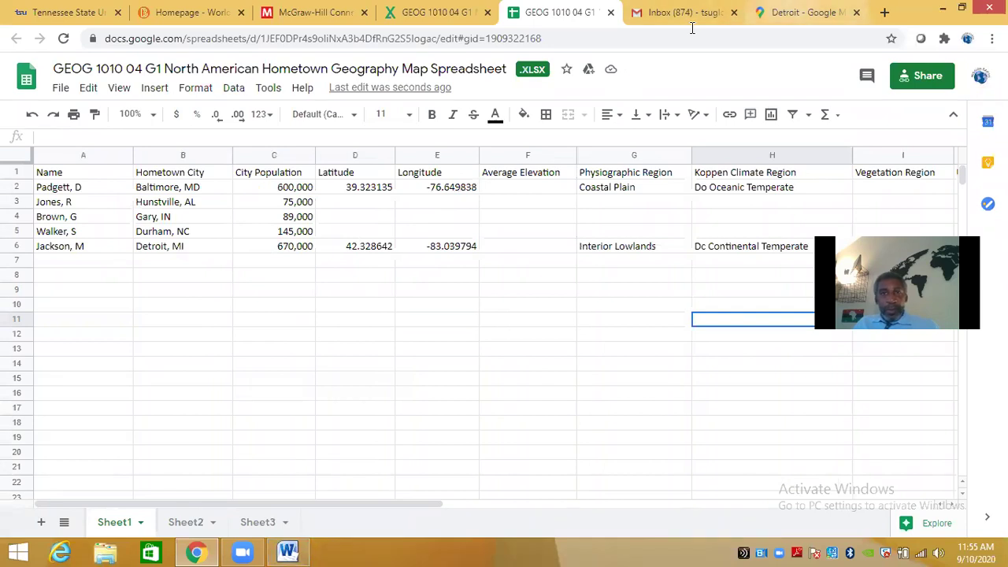
Load arcgis.com in place of the Detroit Google map, sign in with the saved ArcGIS login and open the map viewer
key("ctrl+9")
left_click(411, 38)
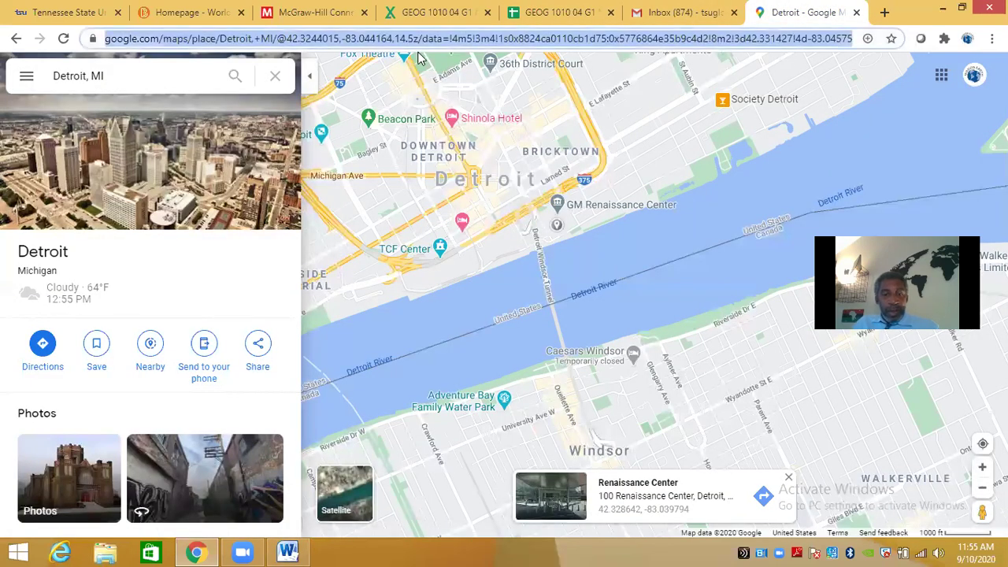
type("arcgis.com")
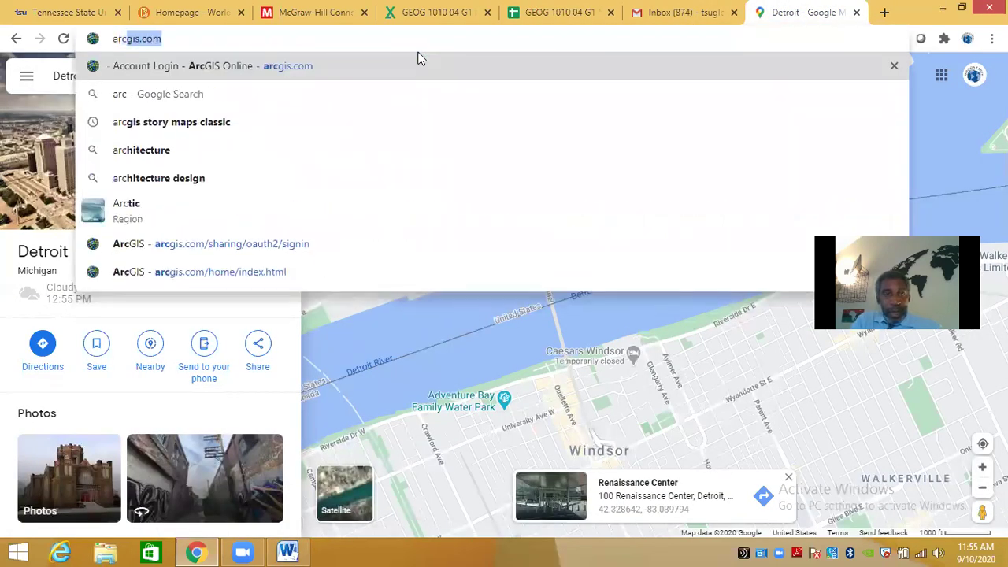
key("Return")
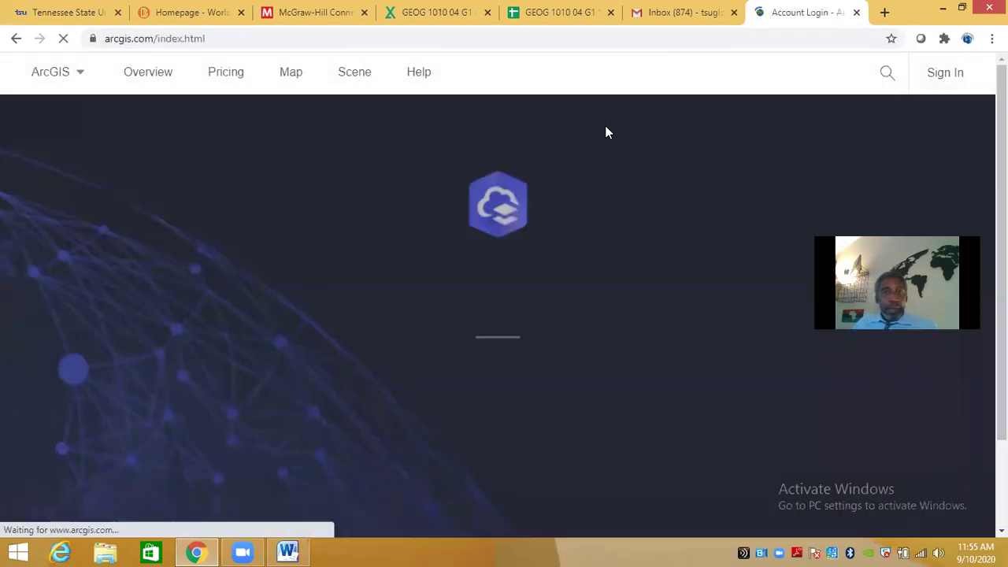
left_click(499, 473)
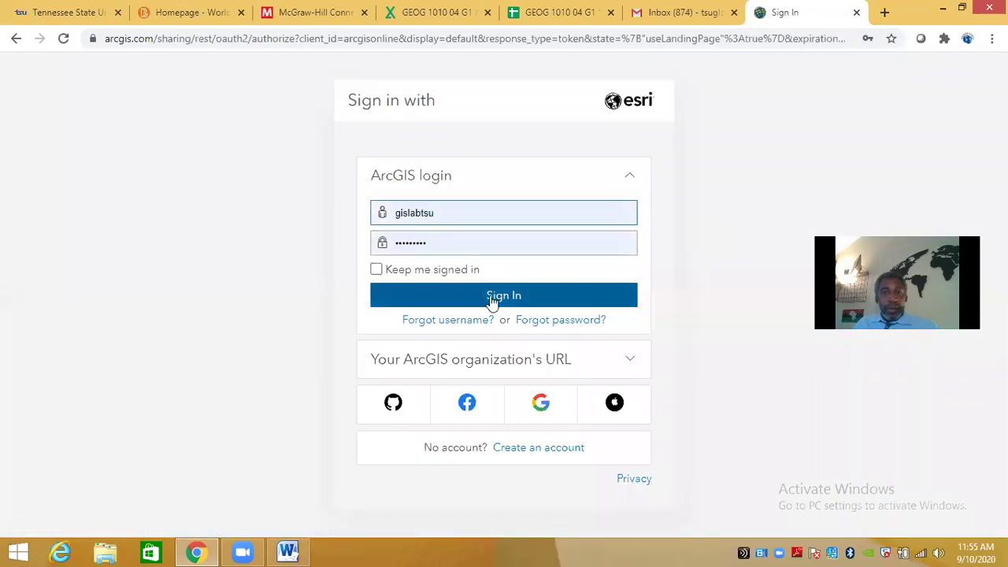
left_click(493, 299)
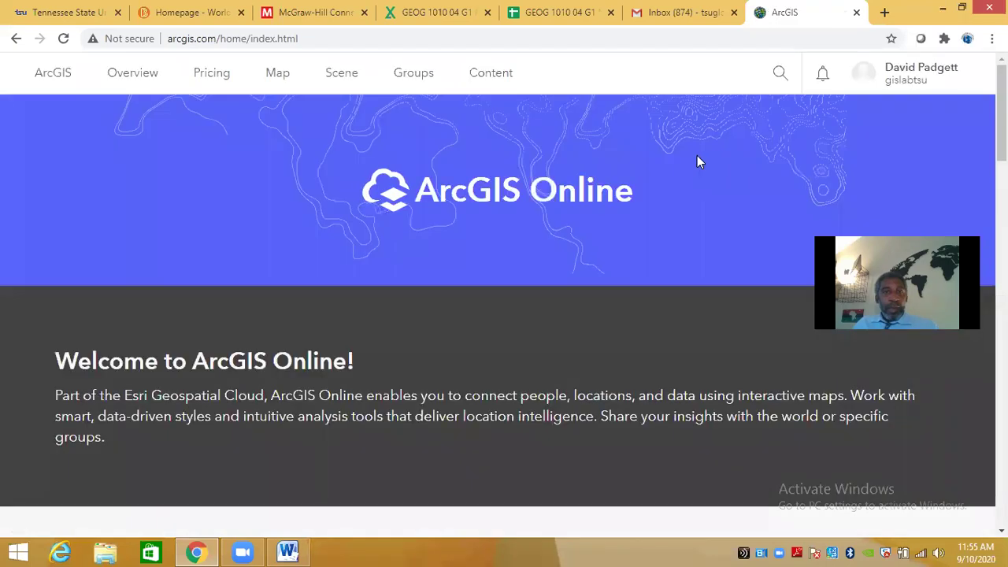
left_click(283, 79)
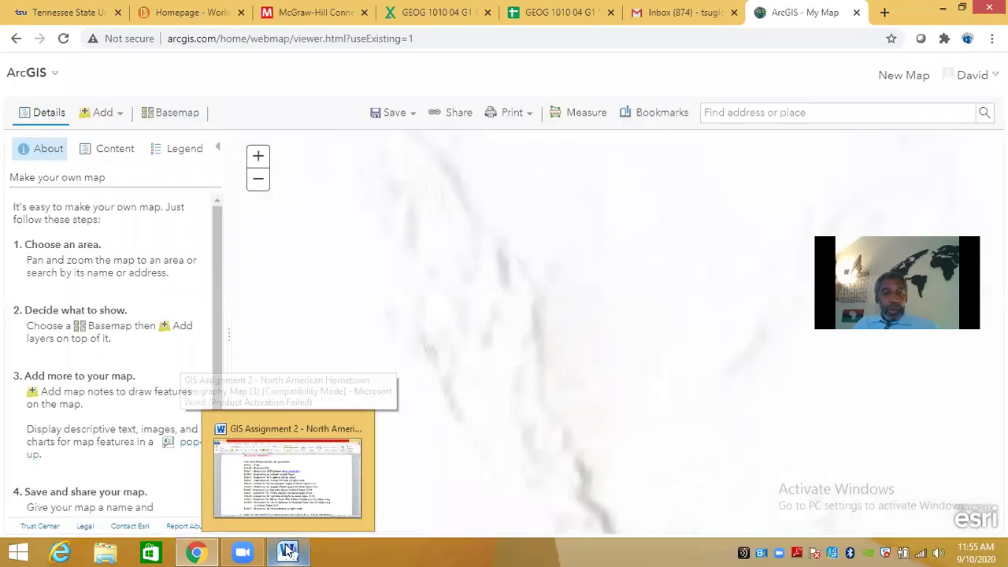
Read assignment instructions 6 and 7 in Word on saving the CSV and adding it as a layer, and return to the ArcGIS map
left_click(339, 453)
scroll(586, 347, "down", 10)
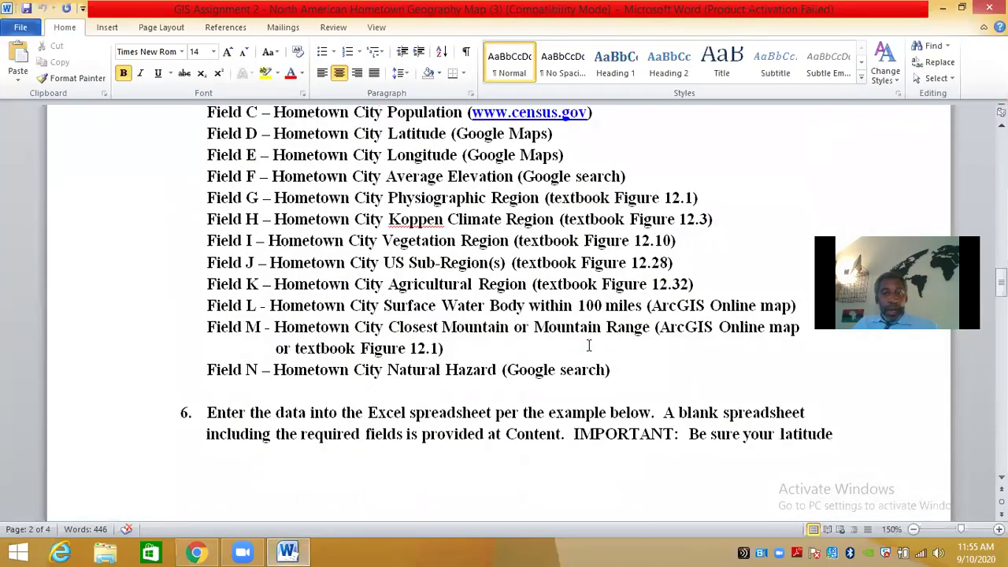
scroll(586, 347, "down", 10)
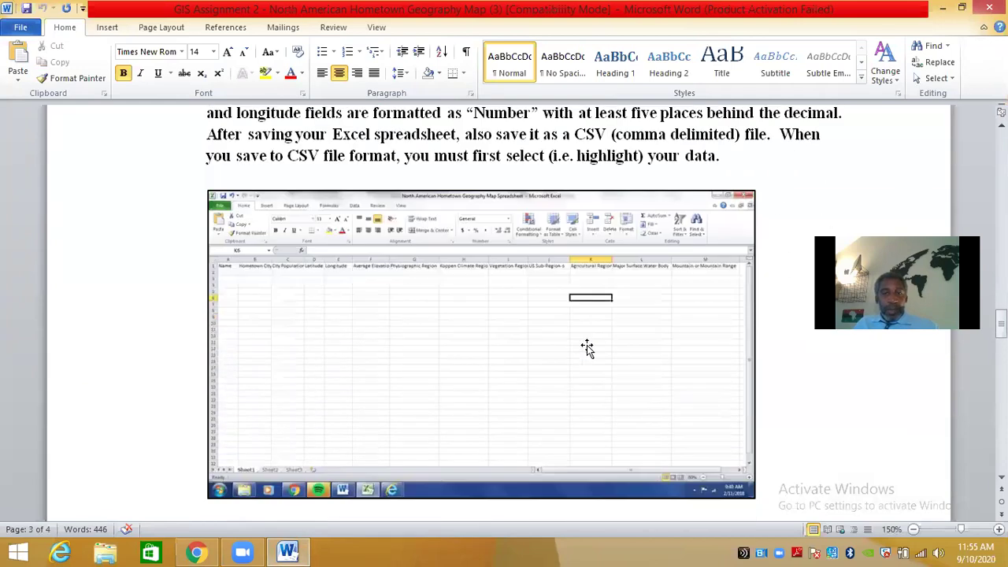
scroll(588, 340, "up", 3)
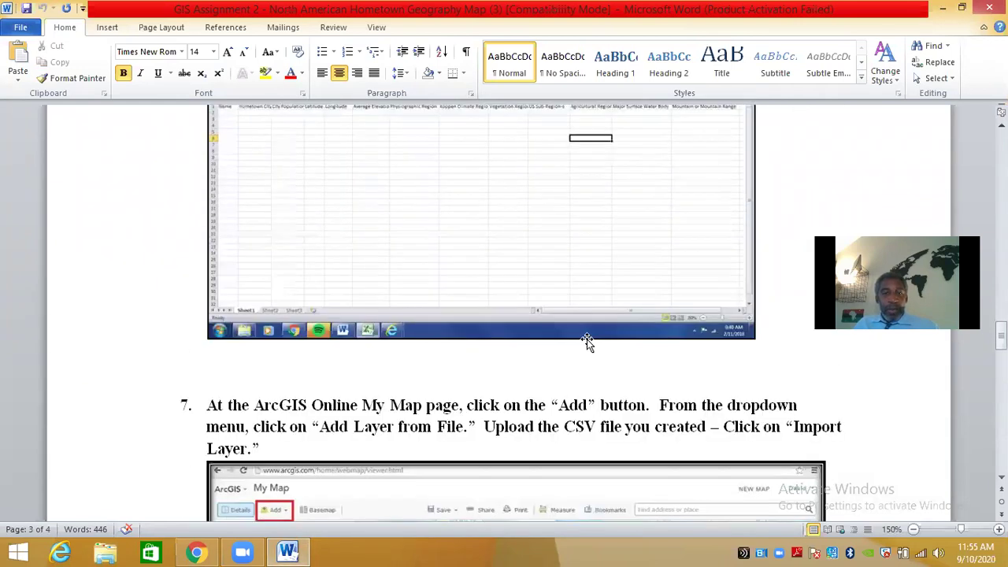
left_click(282, 549)
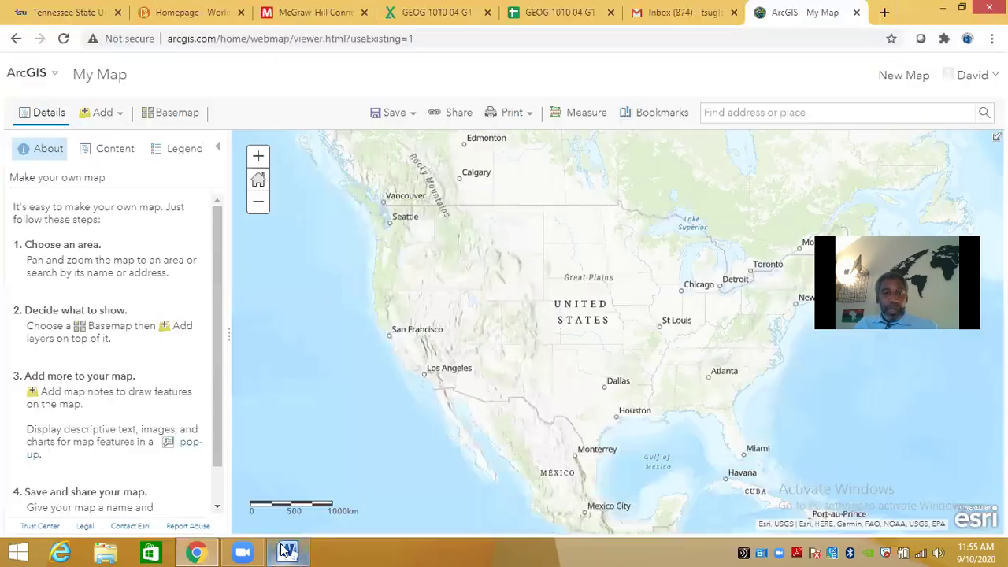
Return to the hometown geography spreadsheet in Google Sheets and download it as a Microsoft Excel (.xlsx) file
left_click(558, 15)
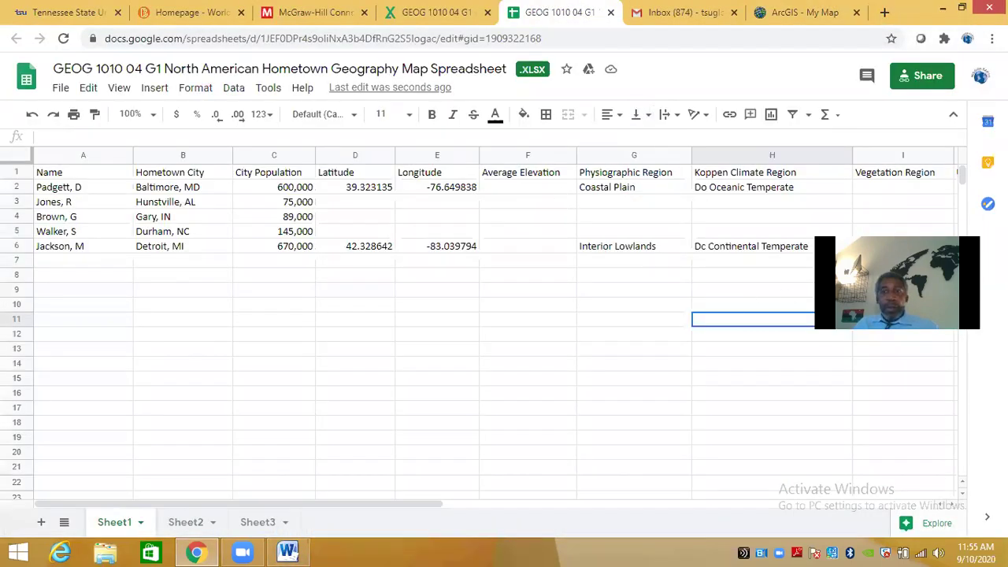
left_click_drag(356, 504, 256, 511)
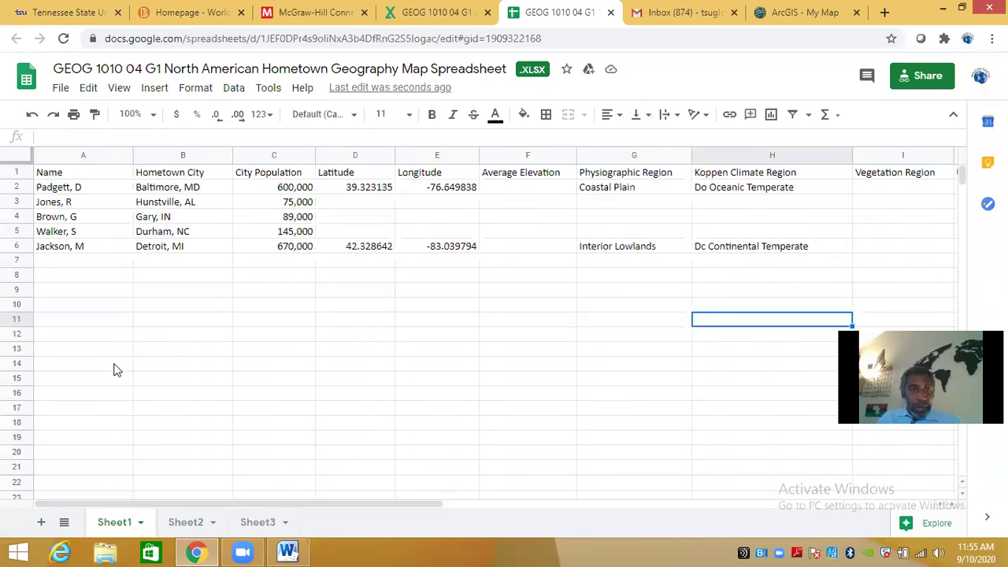
left_click(60, 89)
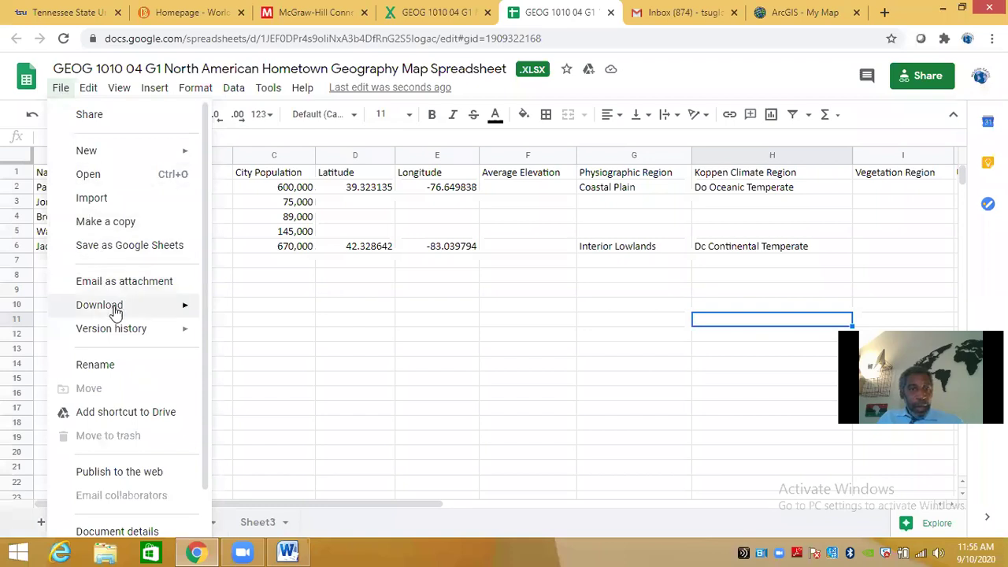
mouse_move(84, 309)
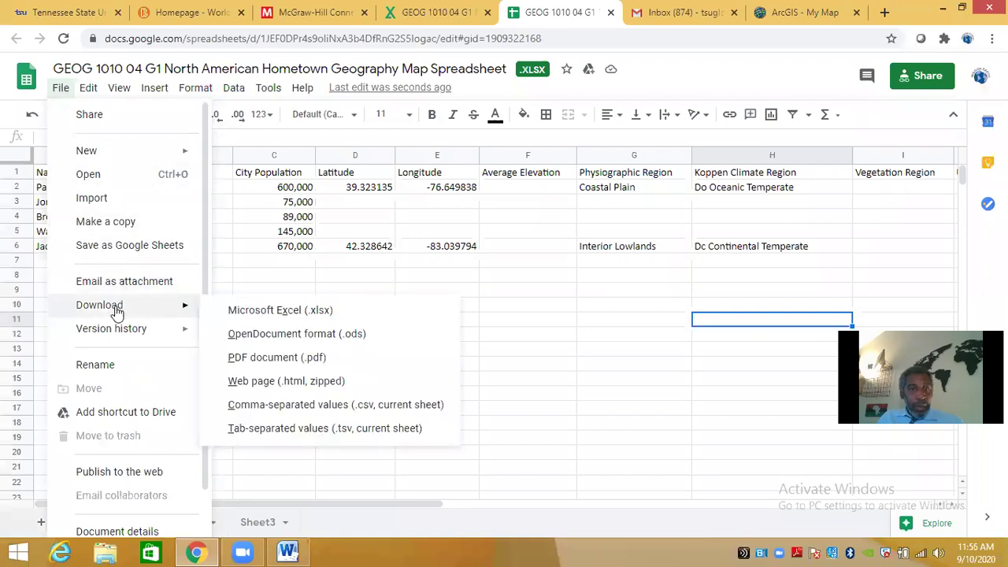
left_click(313, 311)
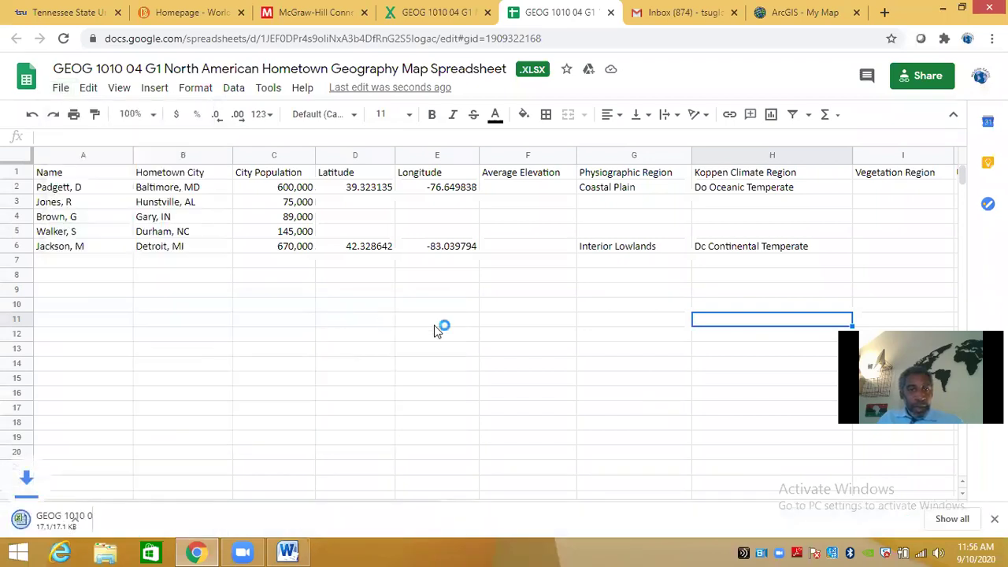
Open the downloaded hometown workbook in Excel and enable editing
left_click(152, 519)
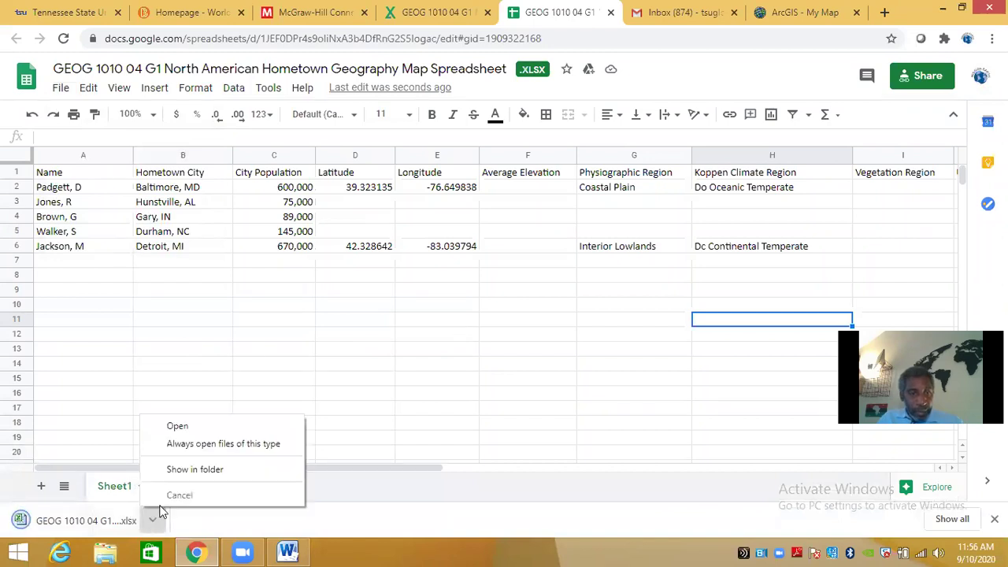
left_click(177, 426)
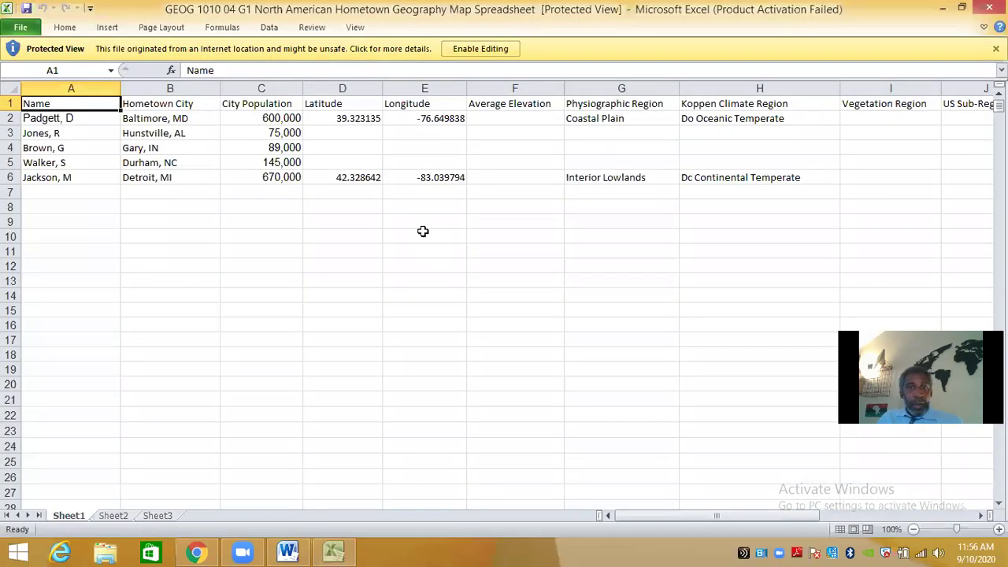
left_click(477, 51)
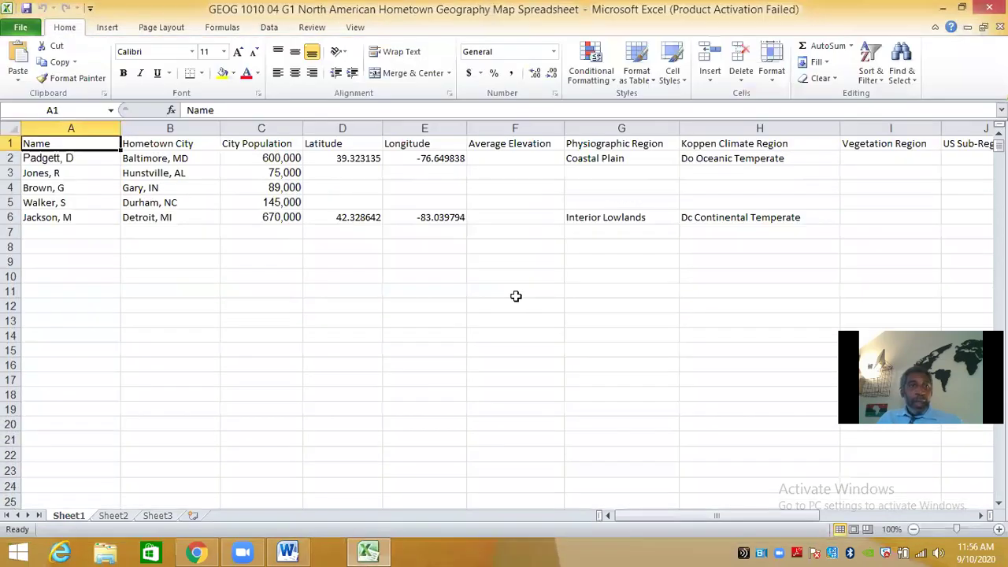
Save the workbook in Documents > TSU Docs > GEOG 1010 > Fall 2020 with "- Demo" appended to its name, and dismiss the activation wizard
left_click(21, 27)
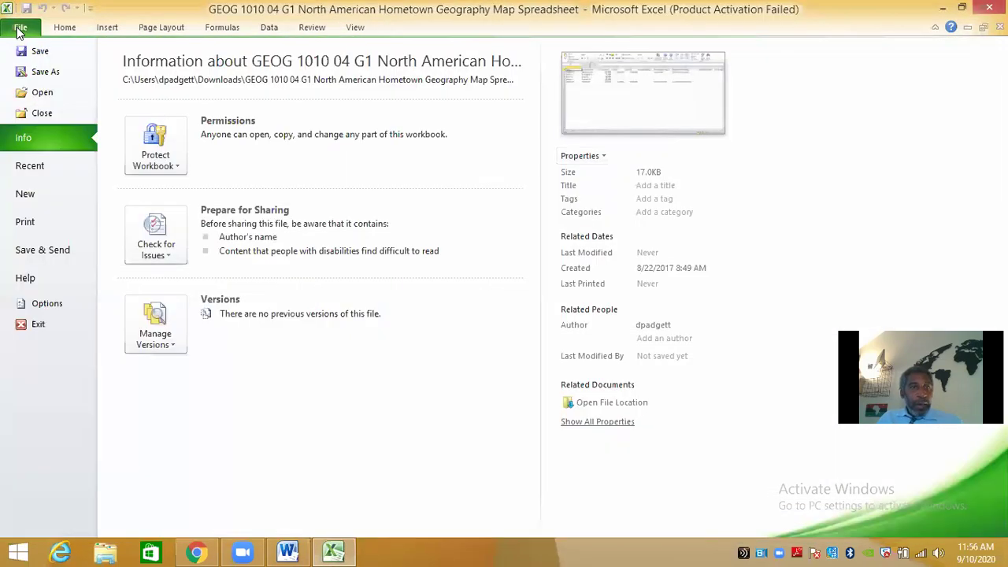
left_click(45, 75)
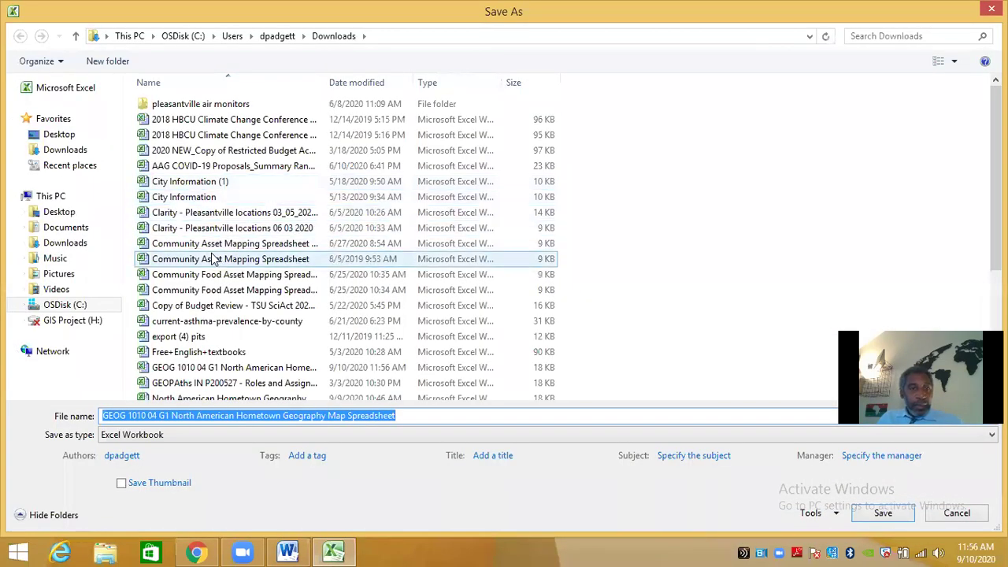
left_click(93, 228)
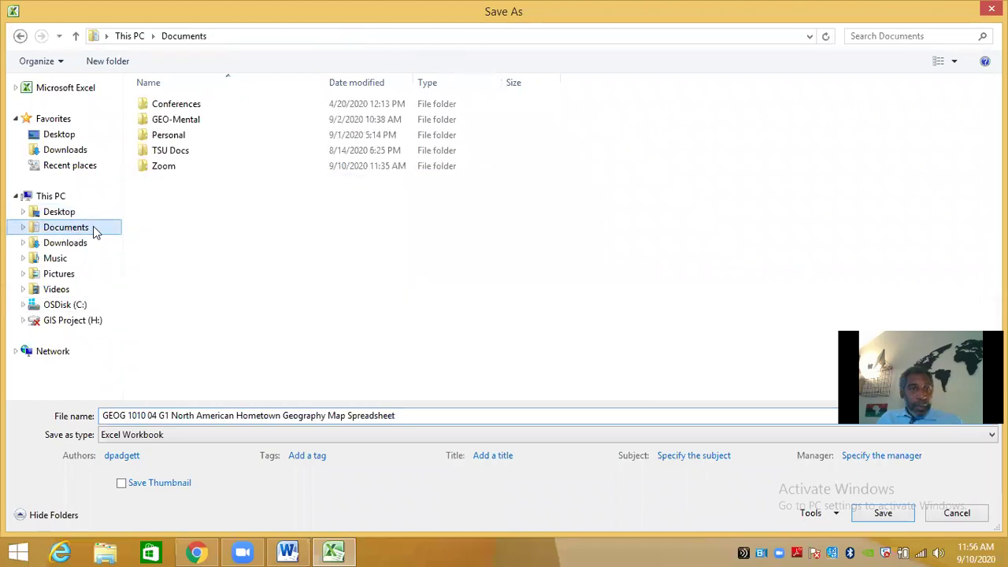
double_click(175, 150)
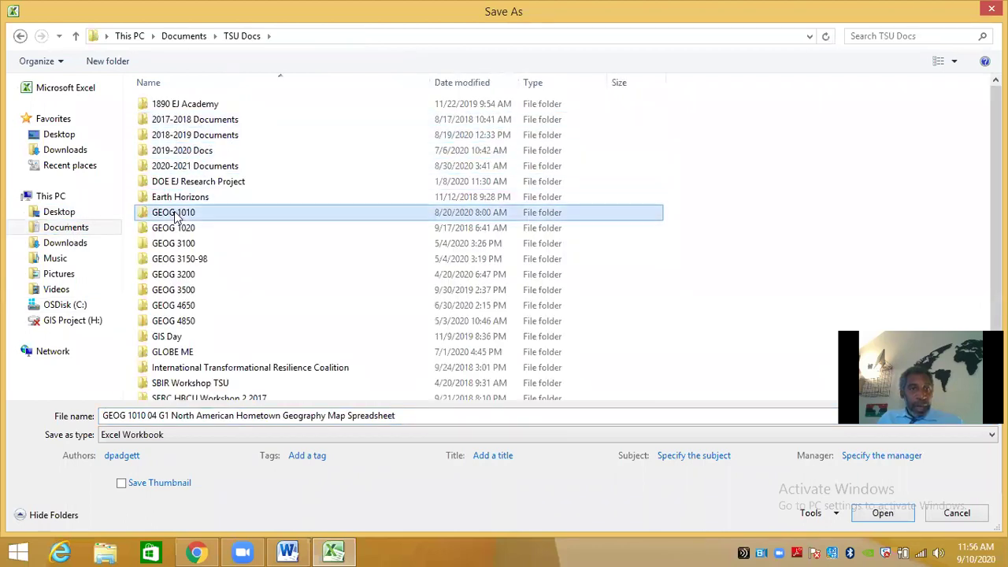
double_click(177, 212)
double_click(169, 116)
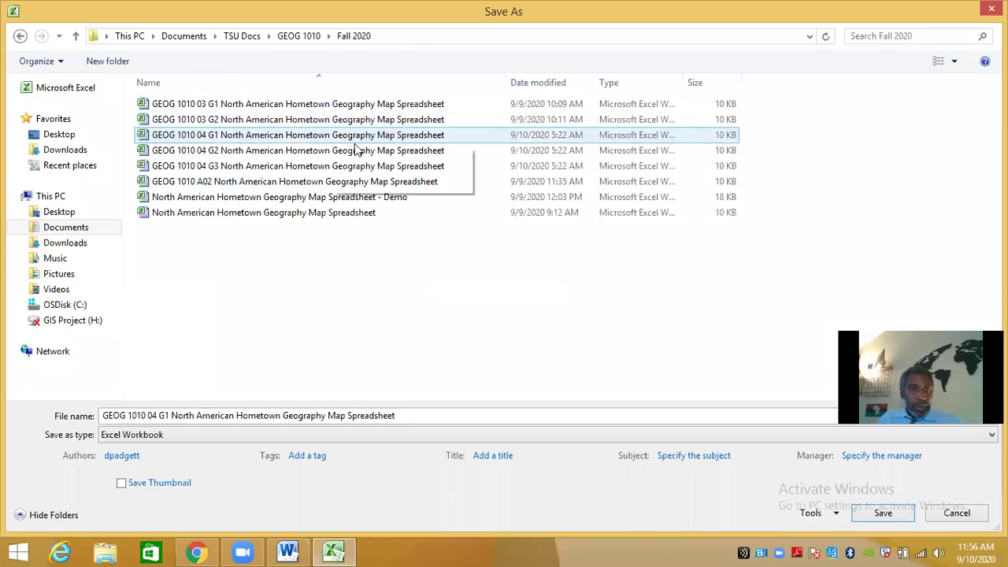
left_click(419, 415)
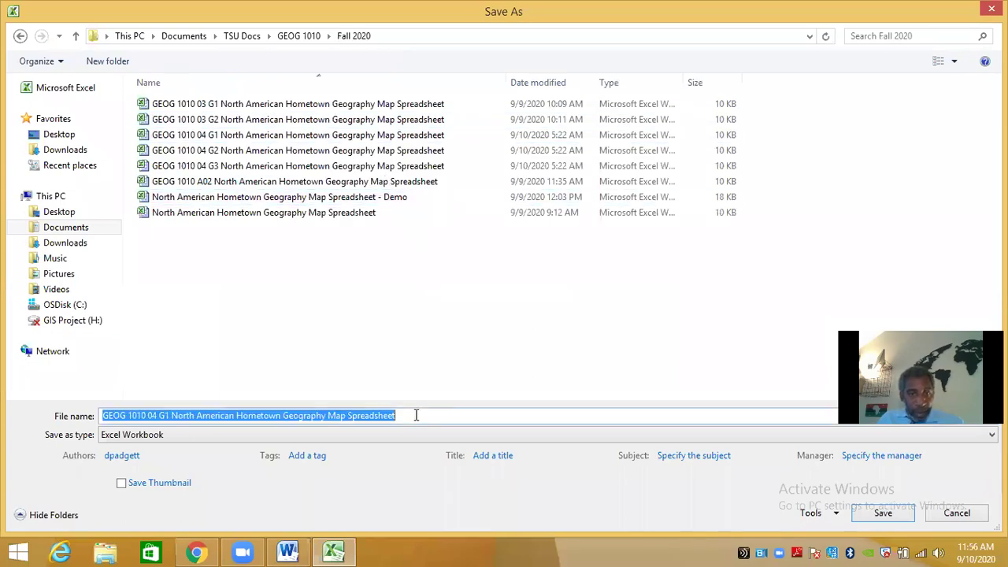
left_click(486, 403)
type("- Demo")
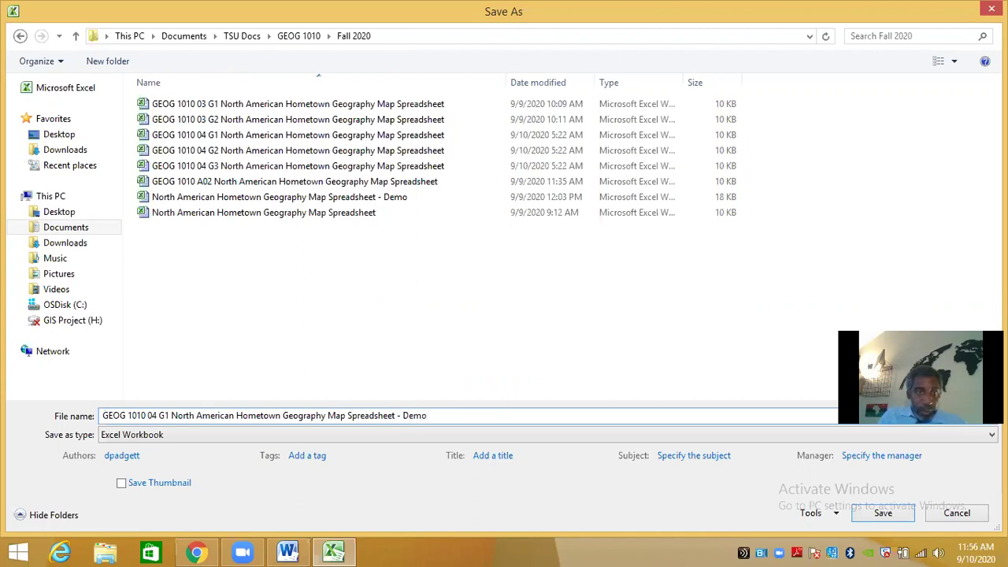
left_click(872, 517)
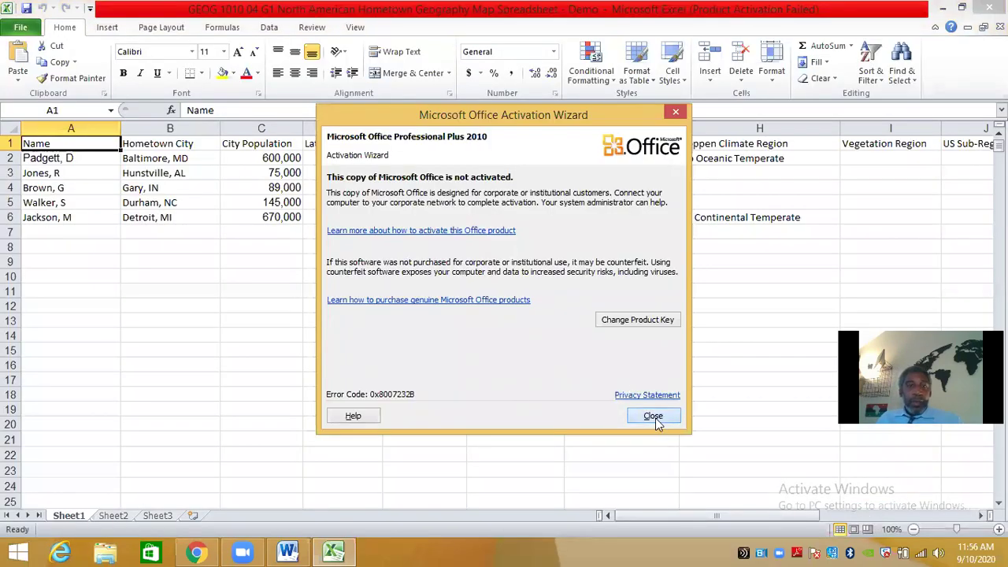
left_click(655, 416)
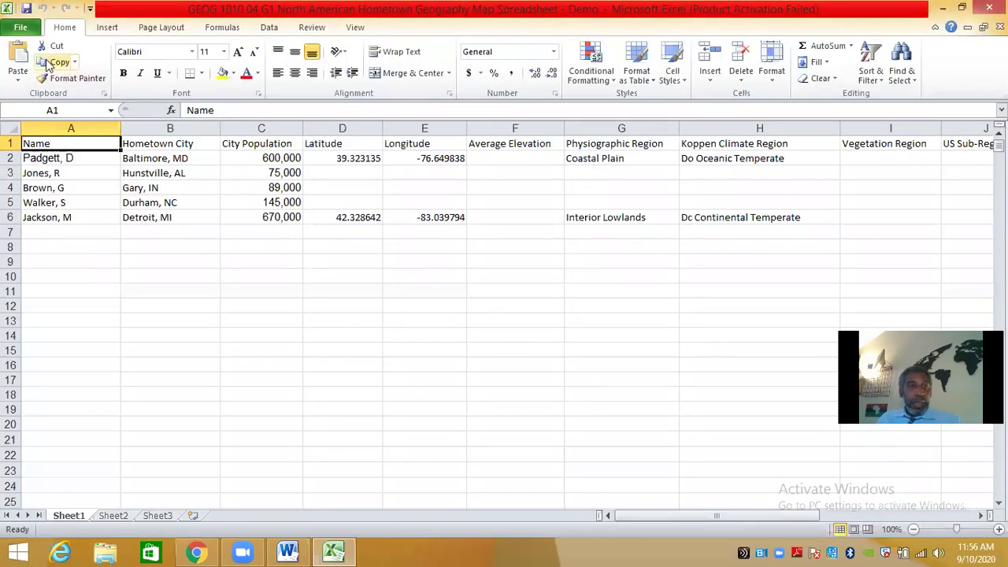
Save the active sheet of the Demo workbook as a CSV (Comma delimited) file in Fall 2020, keeping the CSV format
left_click(19, 27)
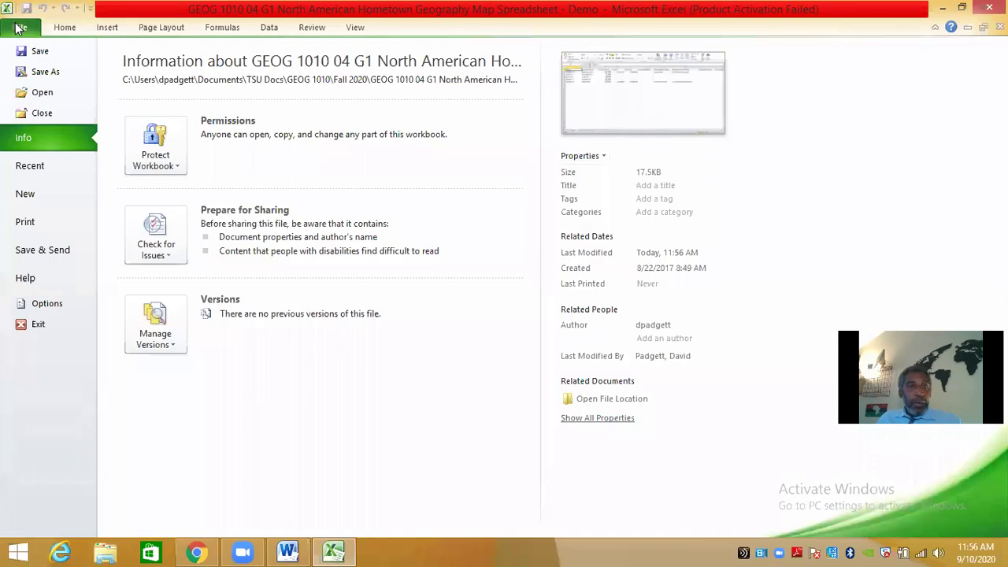
left_click(24, 69)
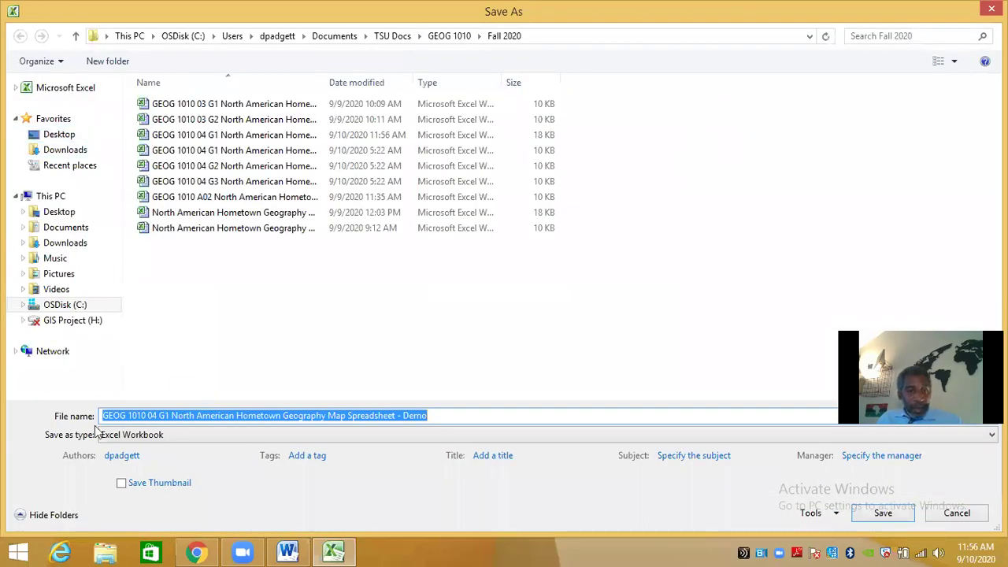
left_click(564, 435)
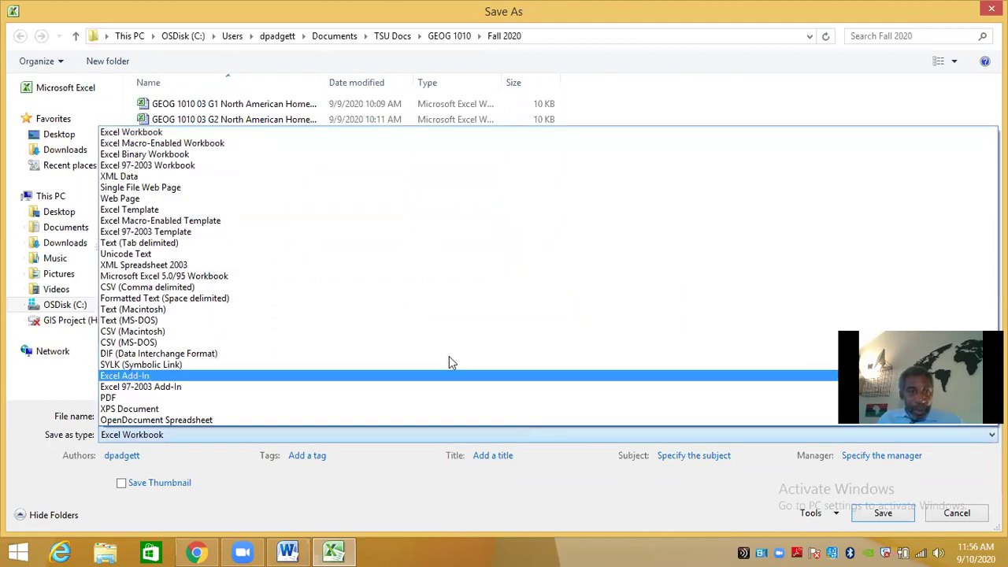
left_click(144, 287)
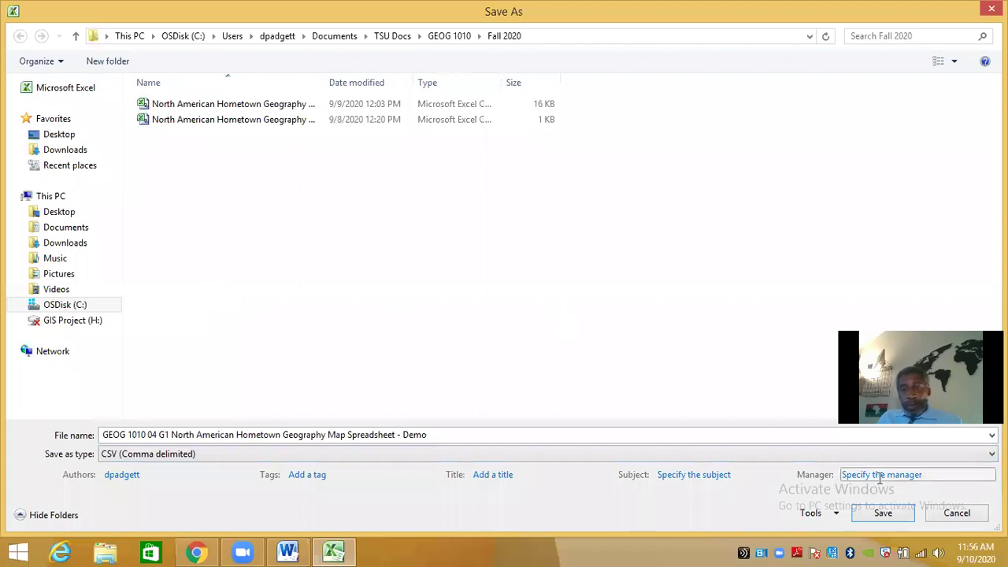
left_click(882, 513)
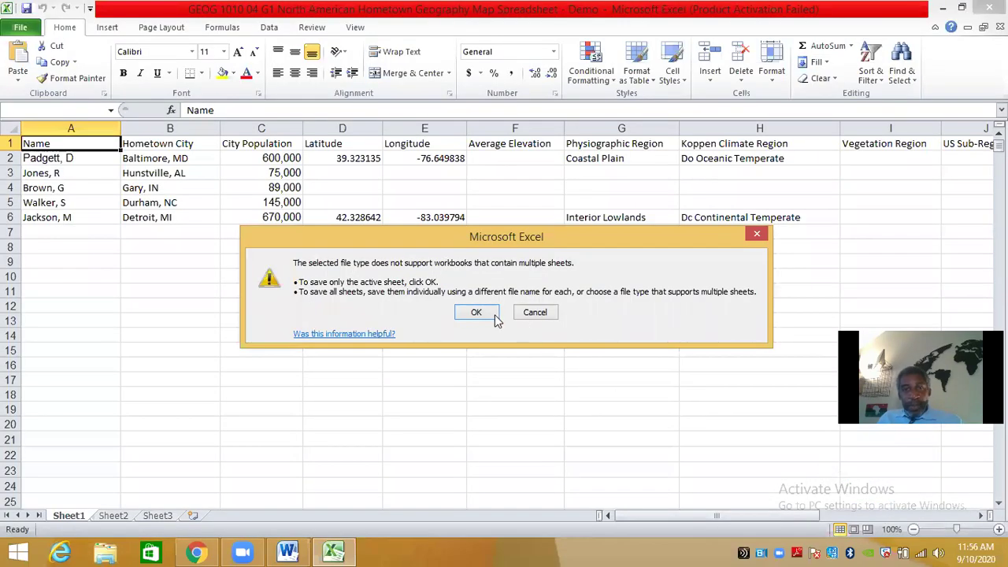
left_click(476, 313)
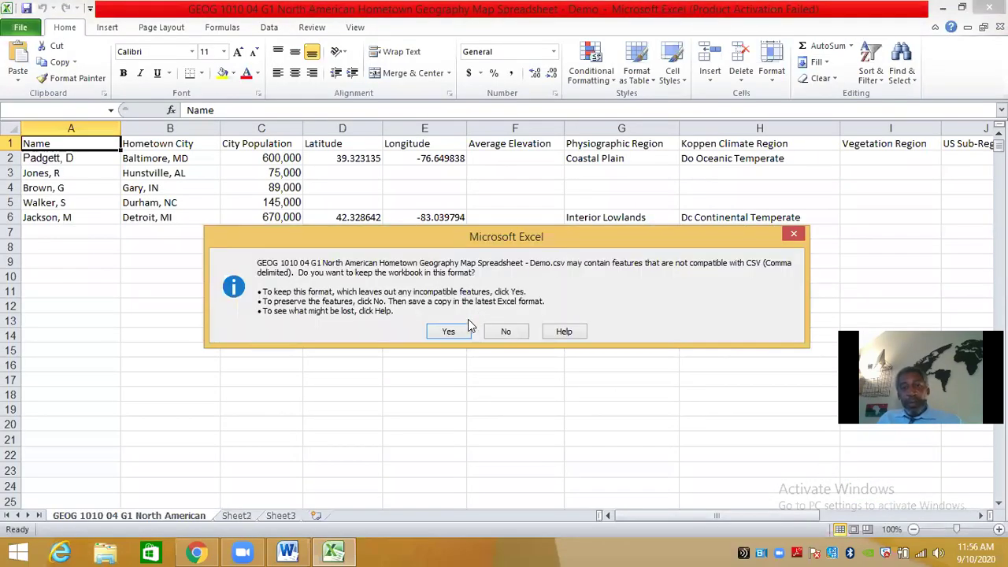
left_click(449, 331)
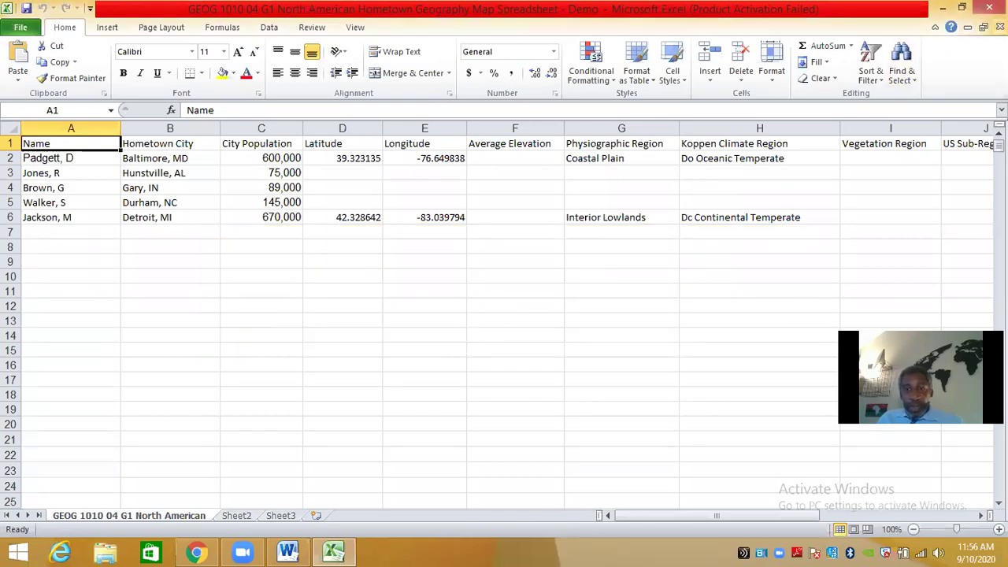
Close the Demo CSV workbook, saving its changes and keeping the CSV format
left_click(1000, 27)
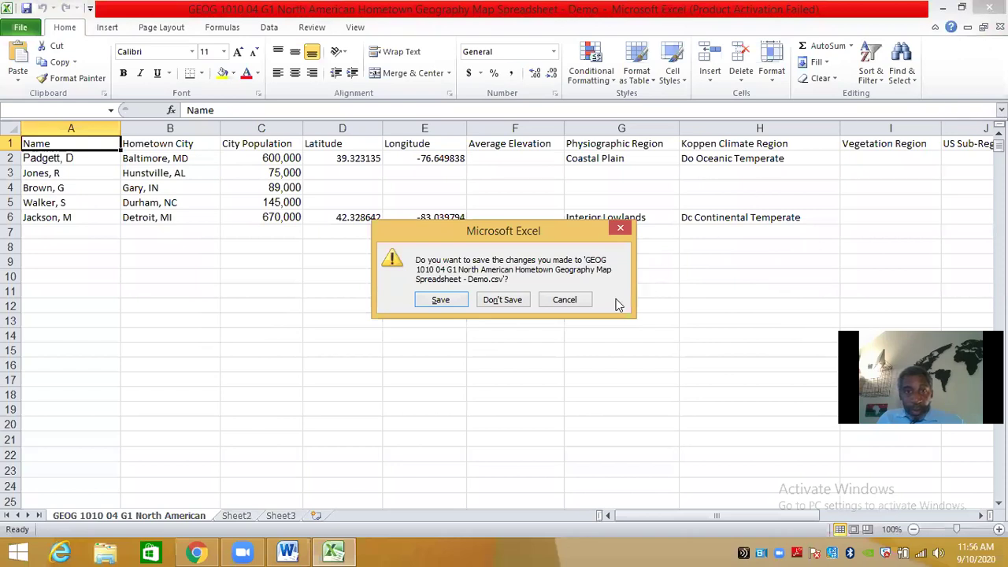
left_click(443, 300)
left_click(445, 332)
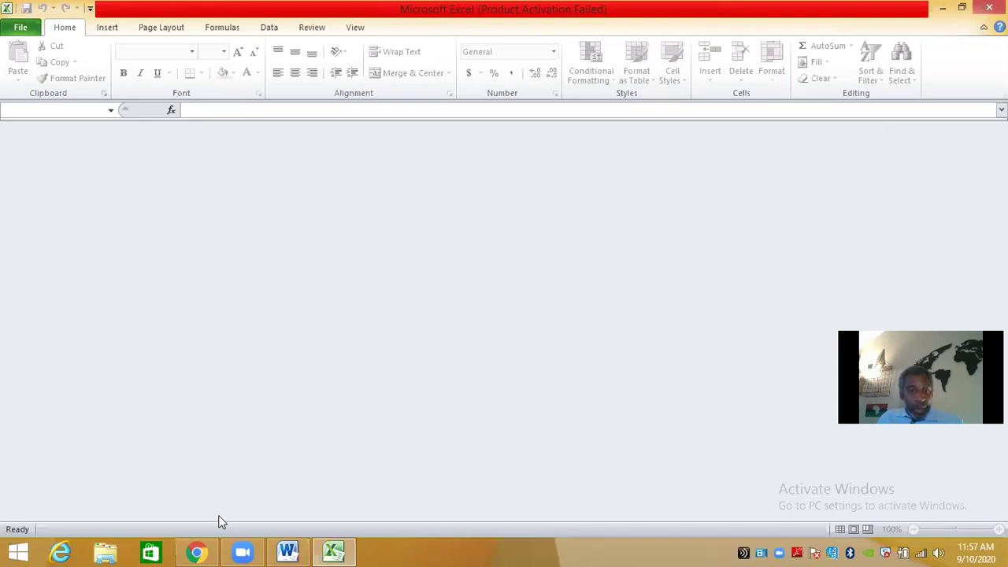
Switch to the ArcGIS map in Chrome, import GEOG 1010 04 G1 North American Hometown Geography Map Spreadsheet - Demo.csv as a layer, and dismiss the warning
left_click(207, 552)
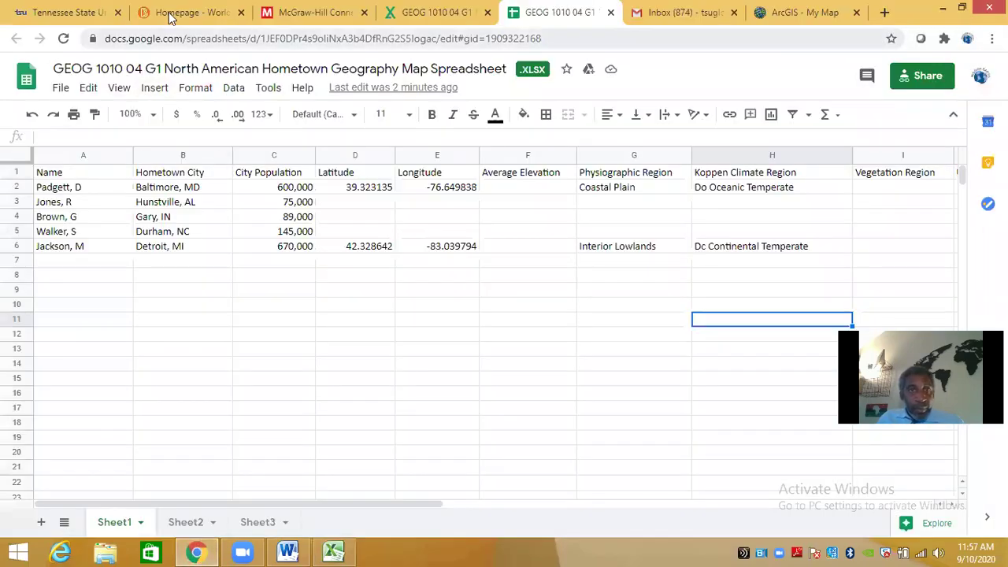
left_click(789, 22)
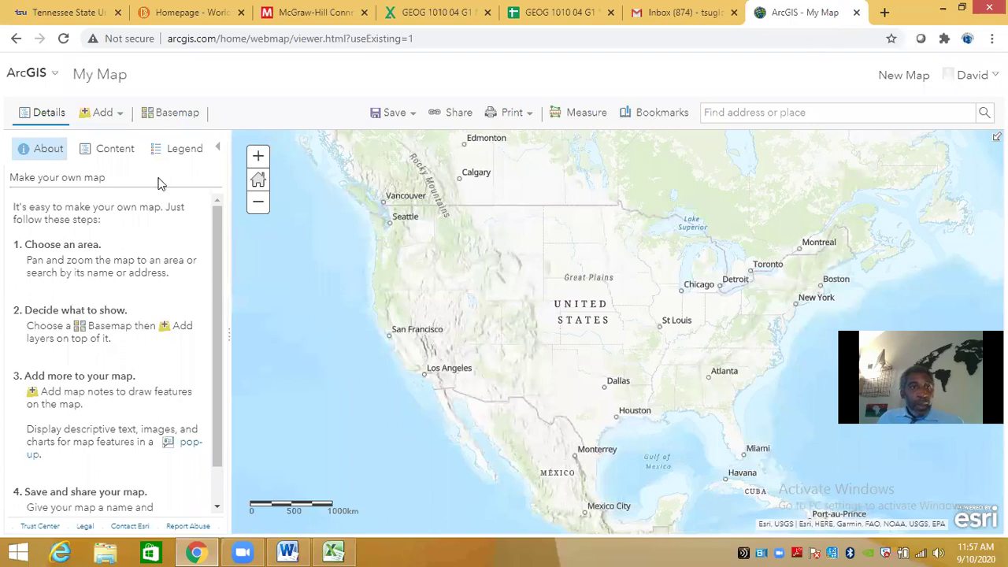
left_click(102, 114)
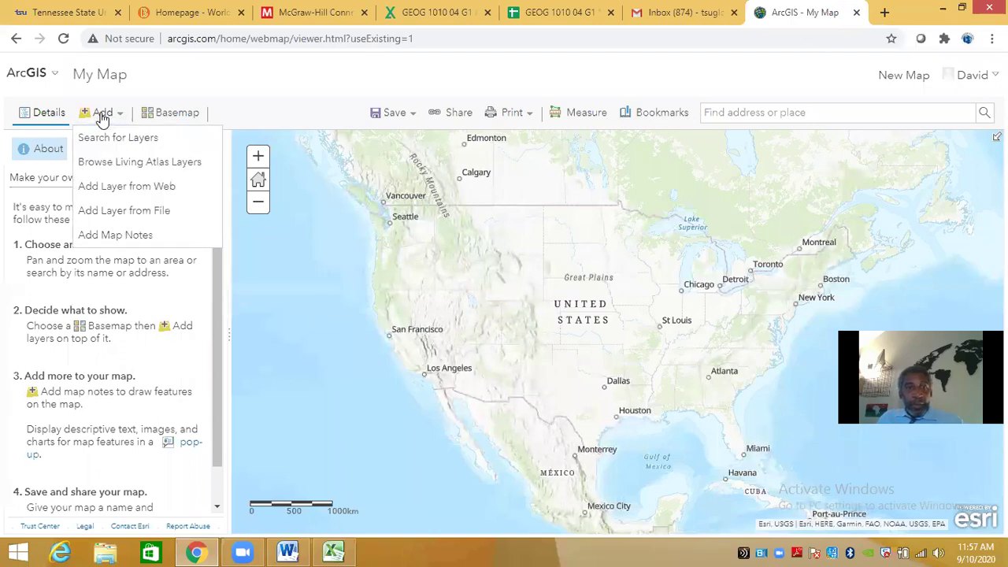
left_click(108, 212)
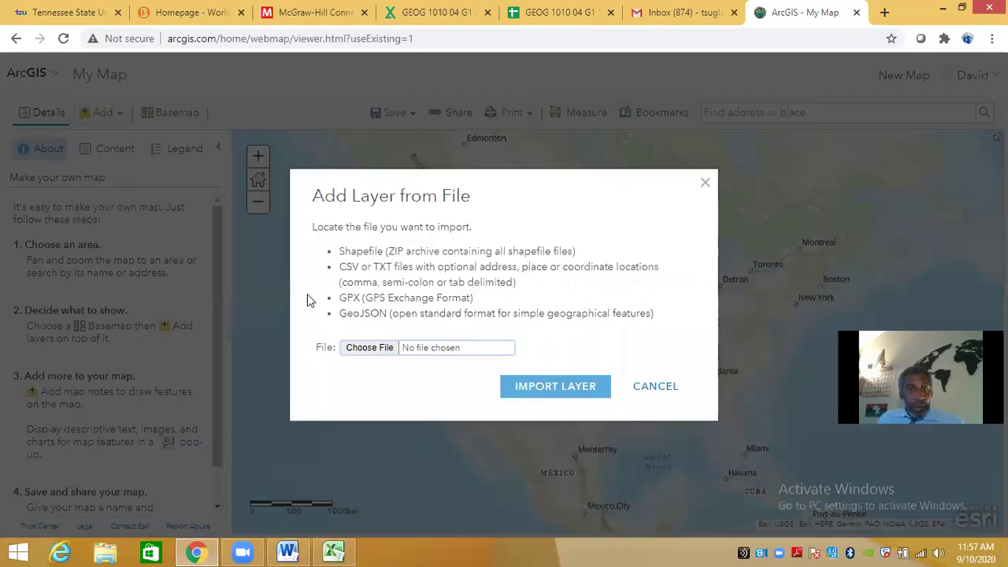
left_click(359, 349)
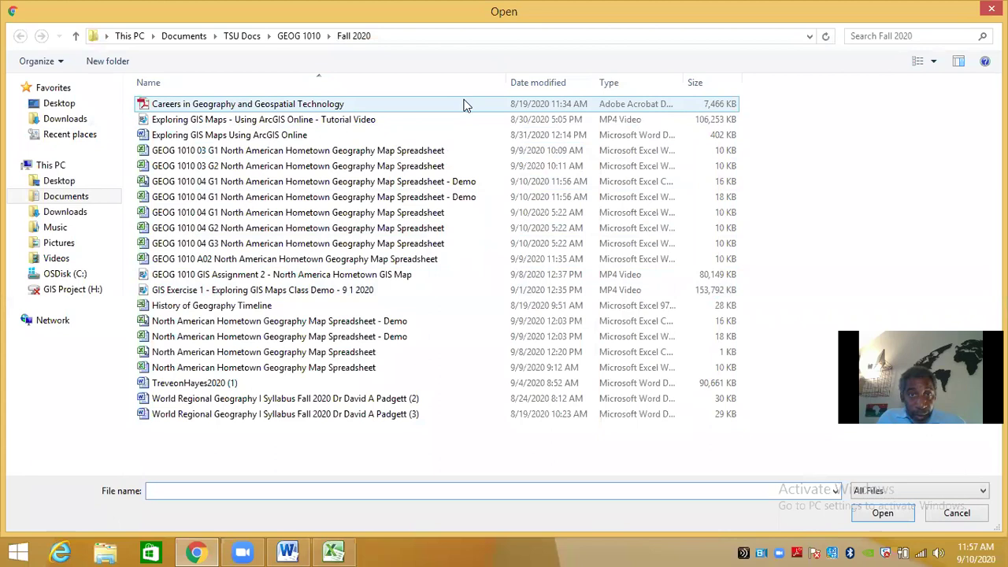
left_click(544, 82)
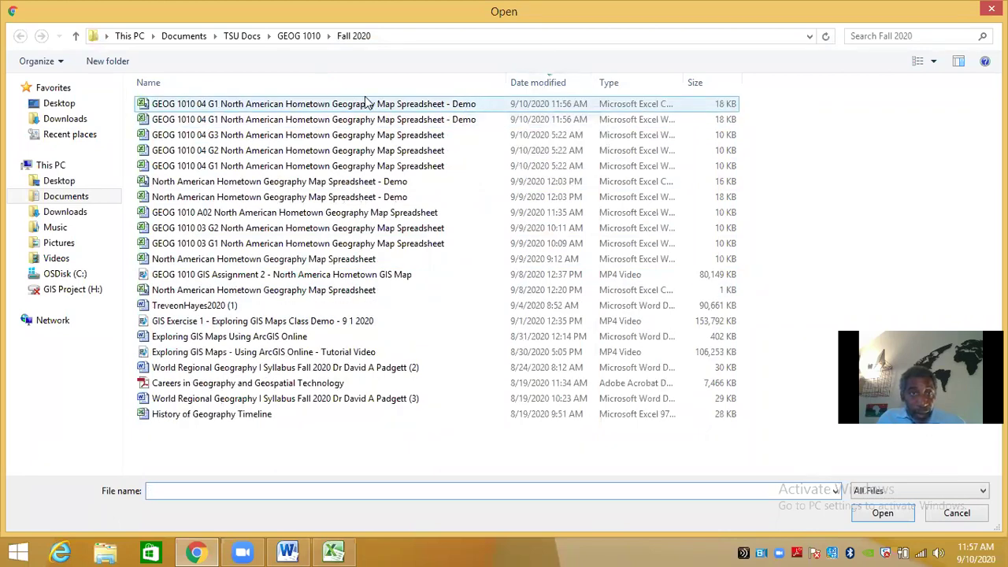
left_click(341, 103)
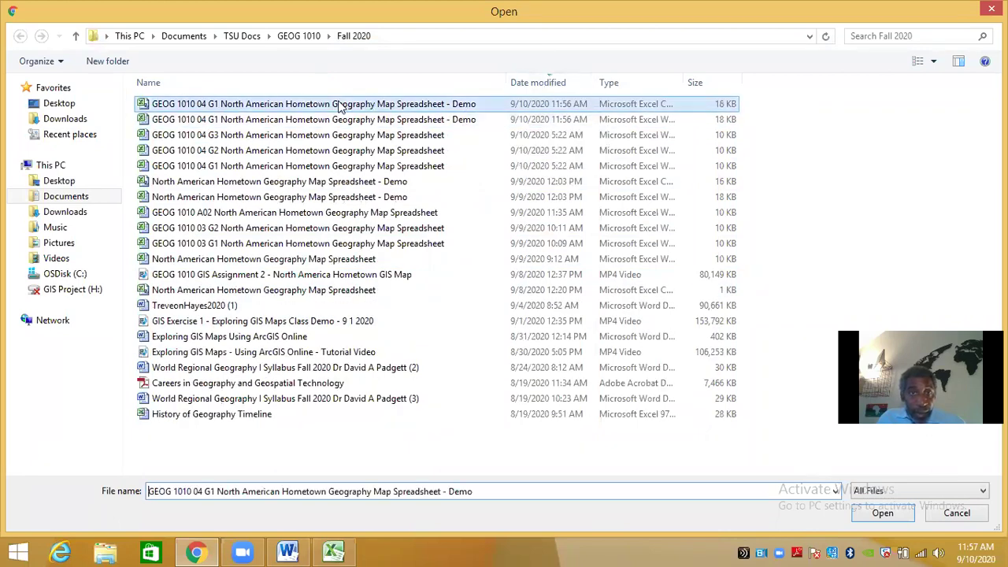
left_click(874, 515)
left_click(554, 418)
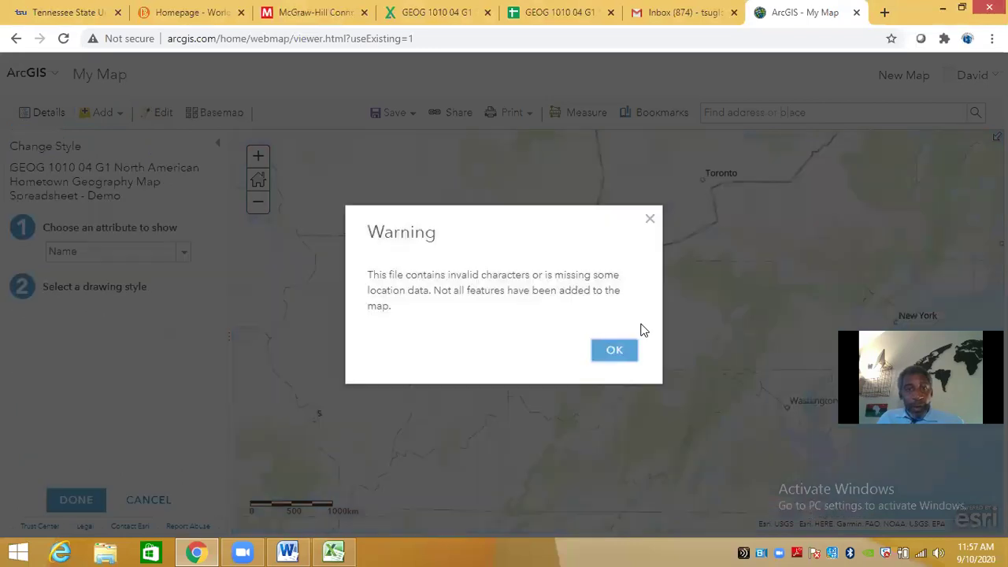
left_click(614, 352)
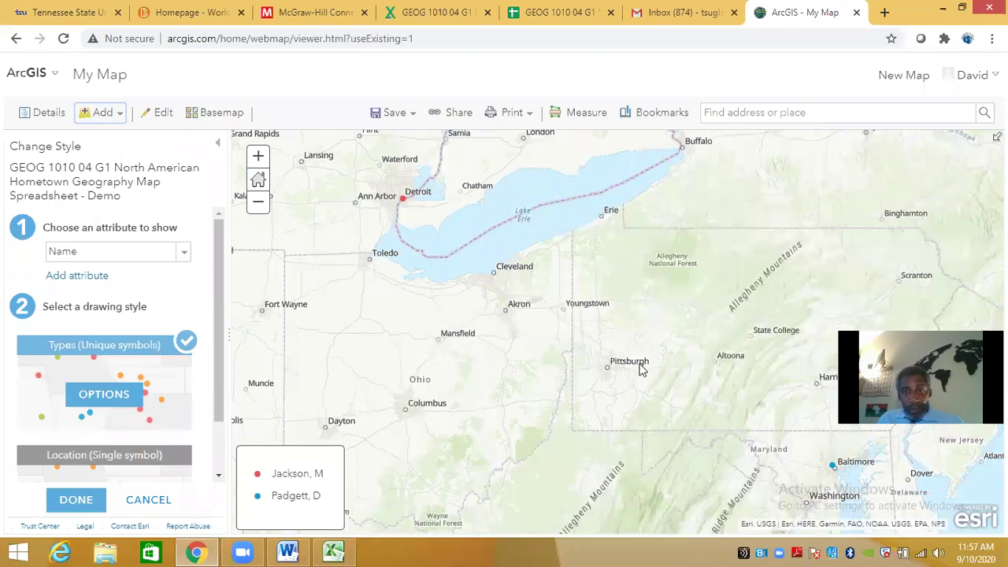
Style the imported Demo layer by the Hometown City attribute with unique symbols and display its legend beside the map
left_click_drag(655, 335, 561, 314)
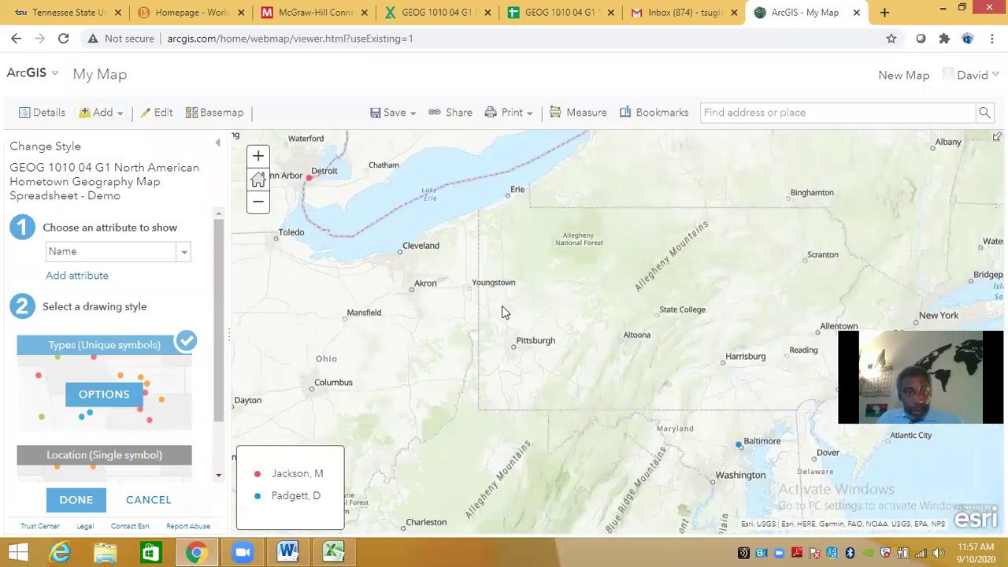
left_click(183, 256)
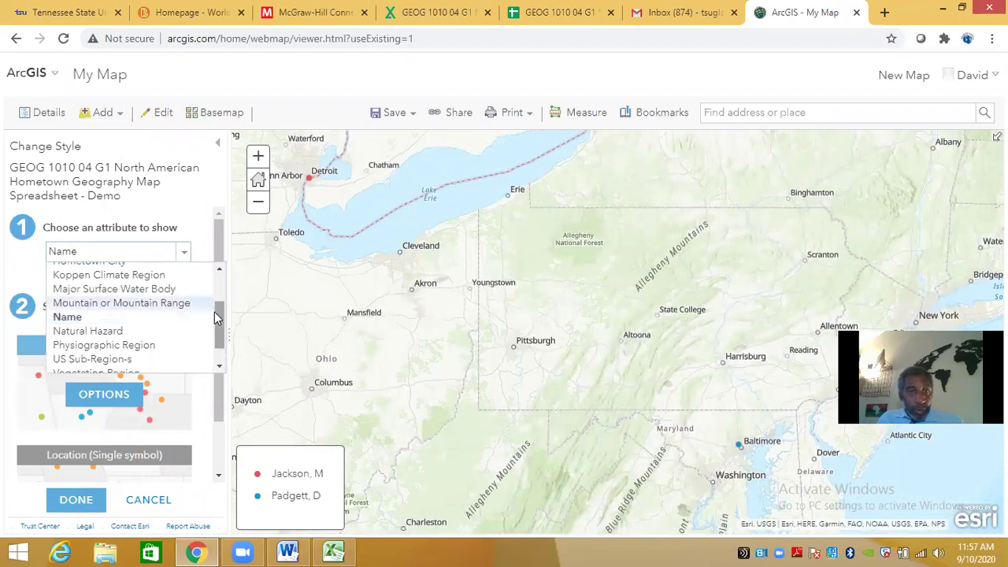
left_click_drag(218, 316, 218, 300)
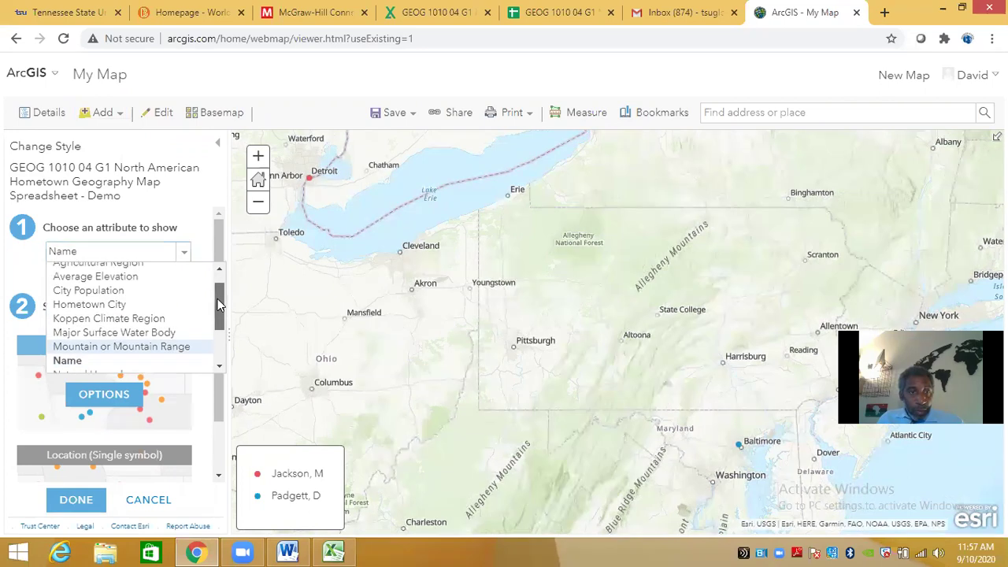
left_click(142, 305)
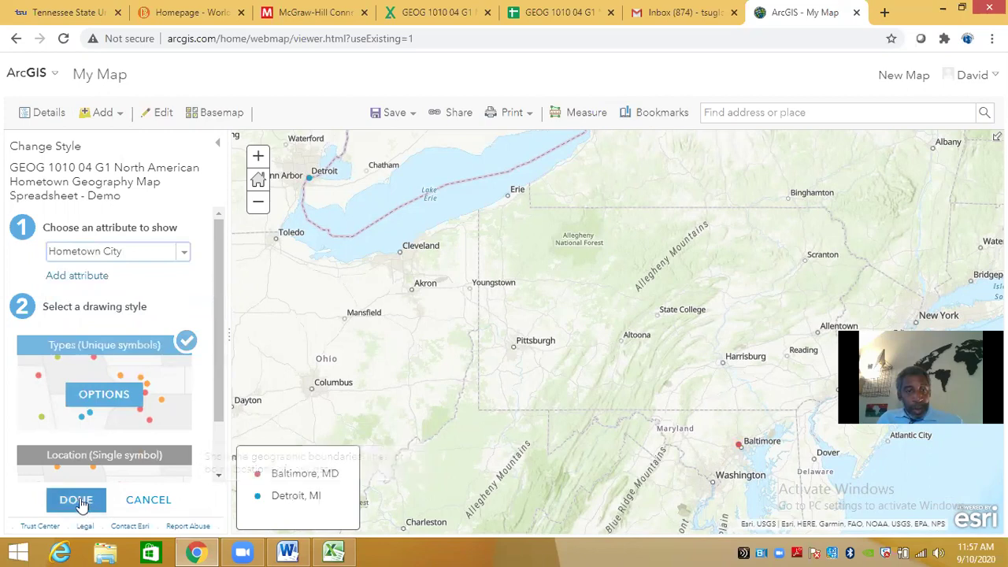
left_click(82, 500)
left_click(185, 150)
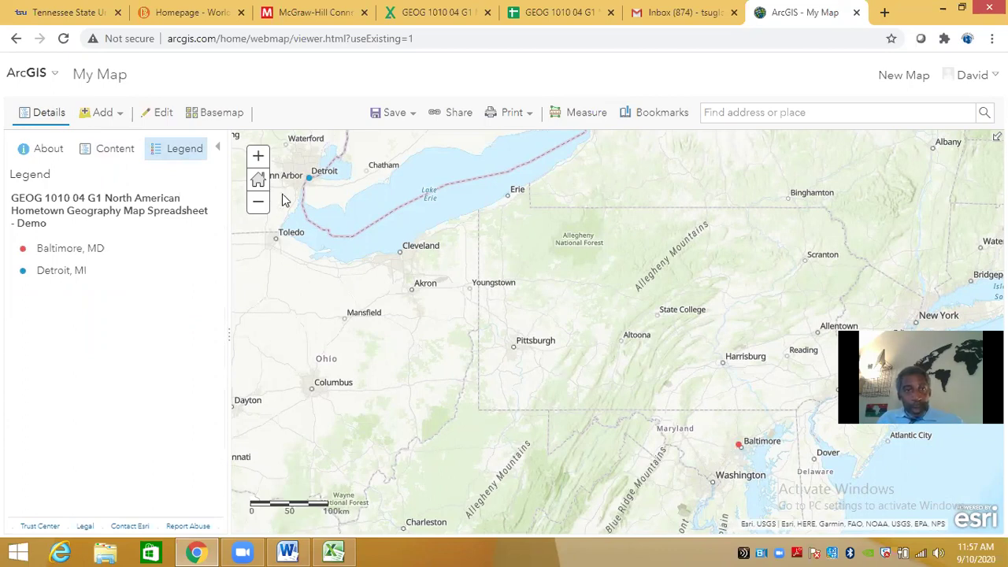
left_click_drag(352, 238, 360, 268)
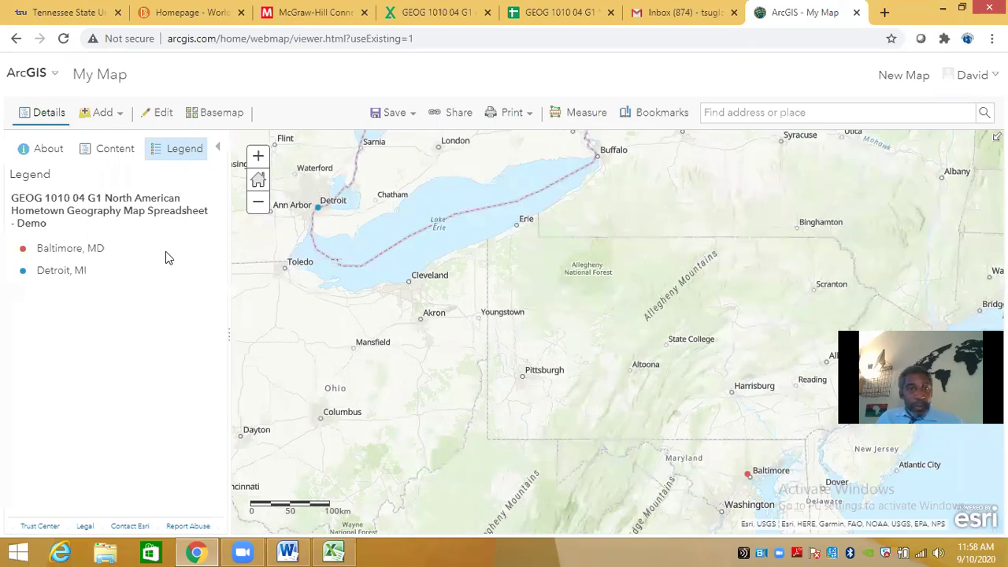
left_click_drag(310, 318, 443, 308)
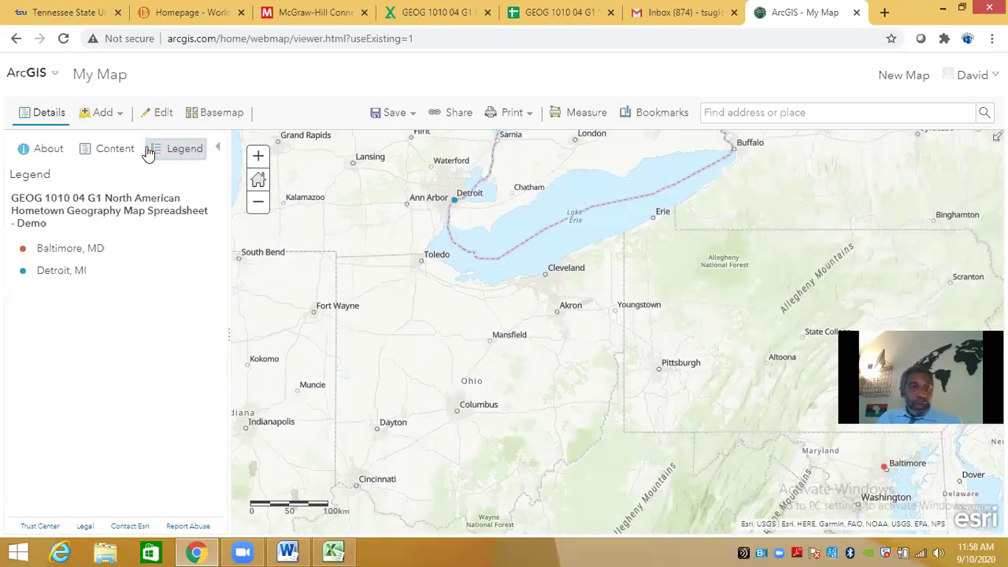
Change the Demo layer's style to show the City Population attribute and display the layer's legend
left_click(113, 150)
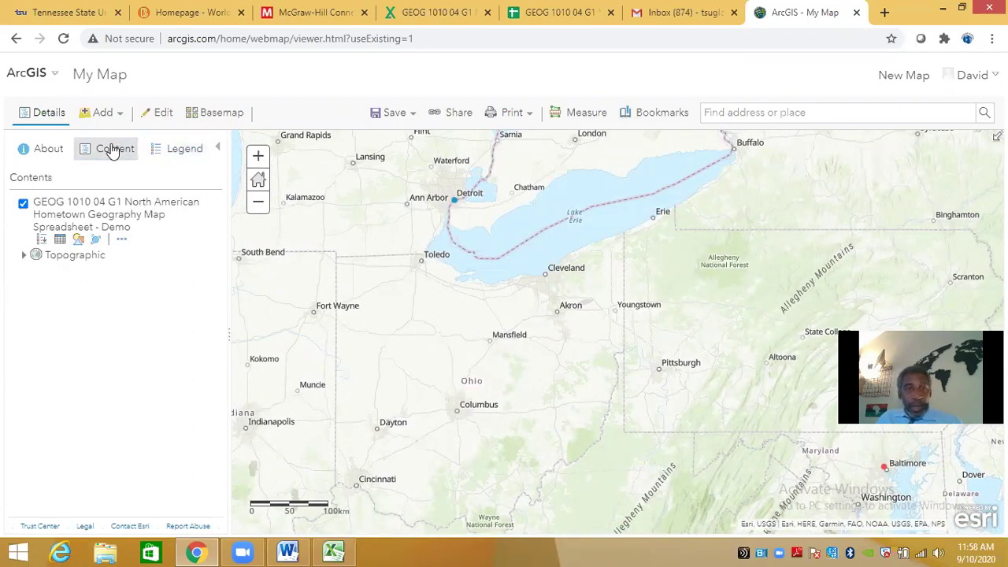
left_click(79, 243)
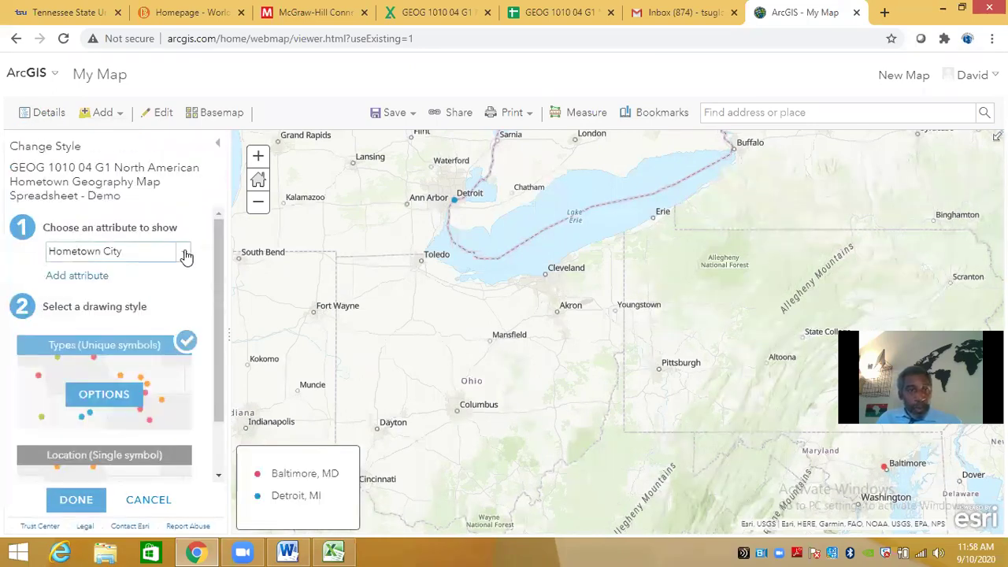
left_click(186, 255)
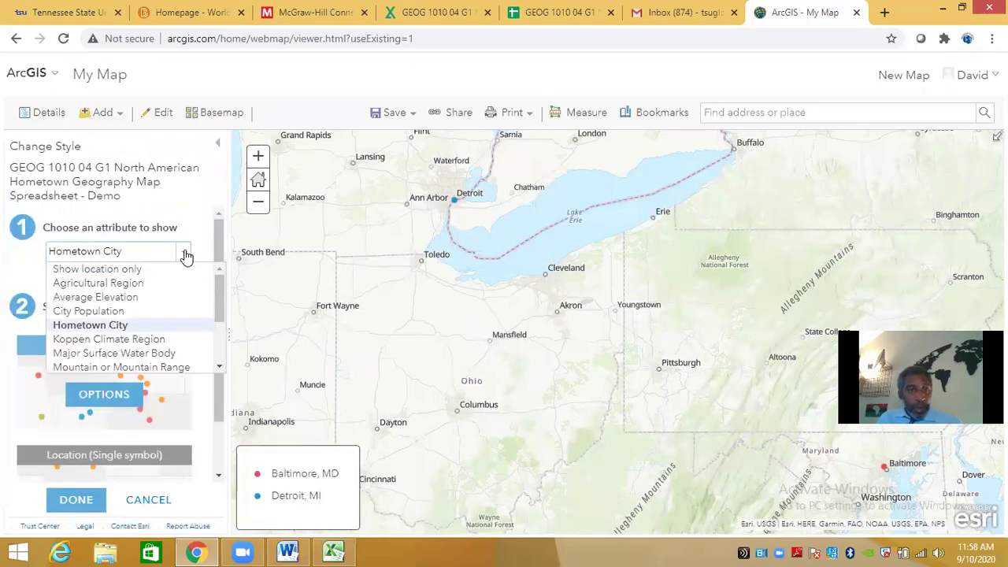
left_click(117, 312)
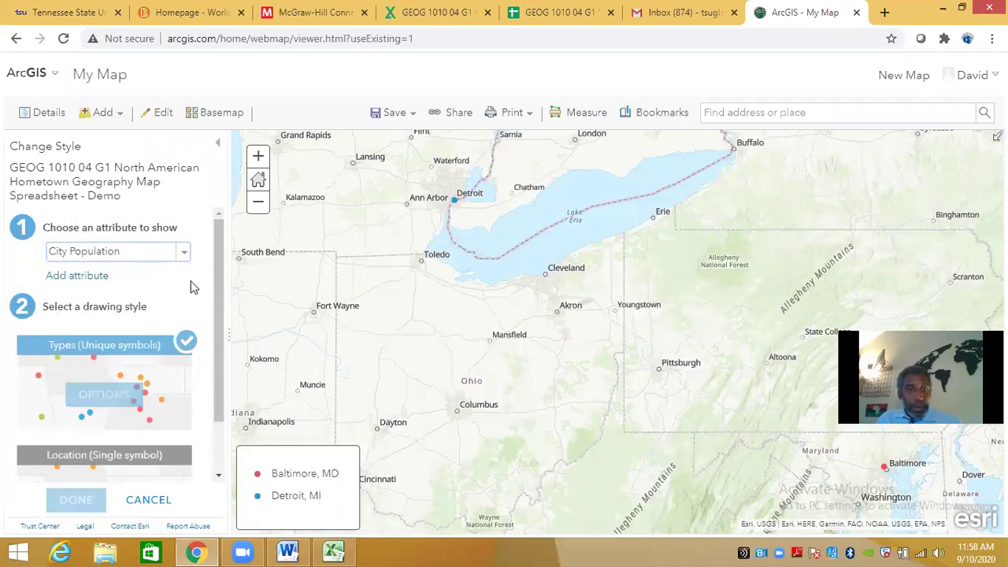
left_click(75, 499)
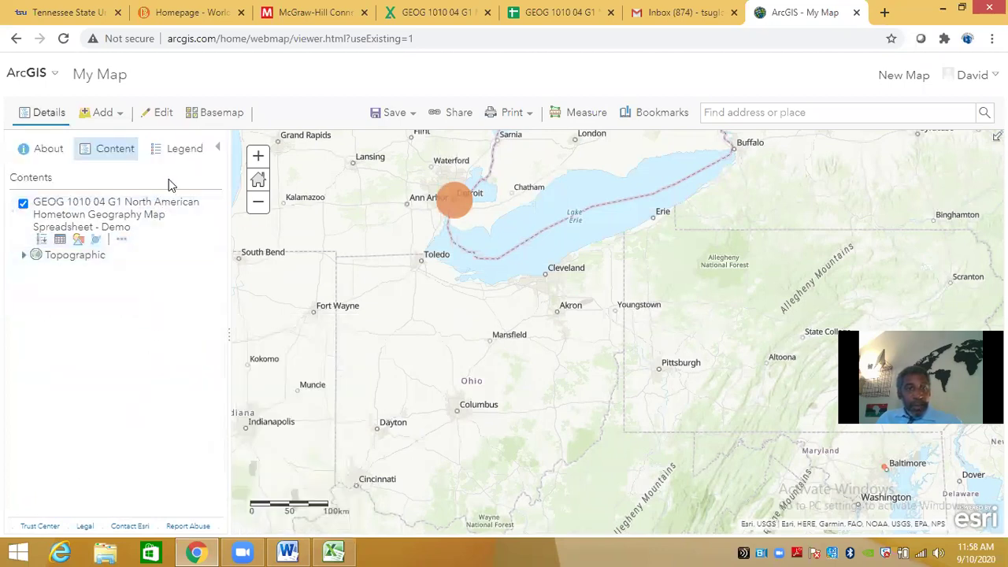
left_click(175, 153)
Open the attribute pop-up of the Detroit population symbol on the map, examine its details, and close it
left_click_drag(460, 373, 329, 344)
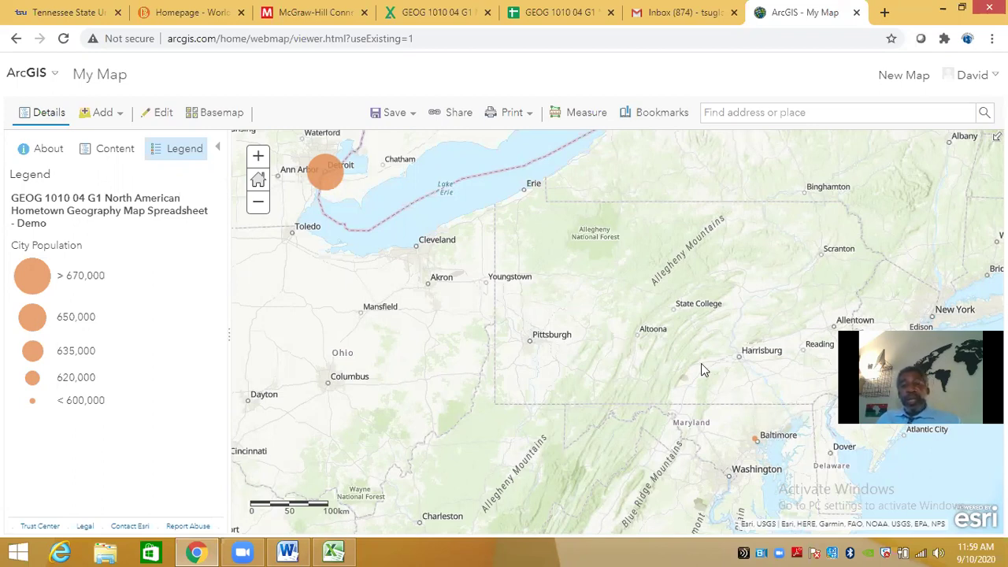
left_click(330, 182)
mouse_move(535, 259)
left_mouse_down()
mouse_move(525, 334)
mouse_move(527, 245)
left_mouse_up()
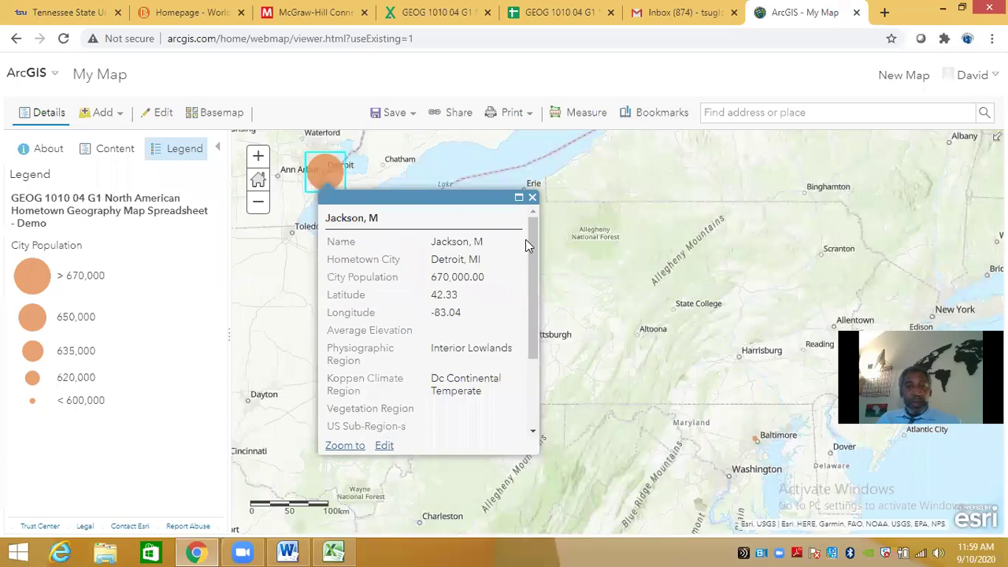
left_click(533, 197)
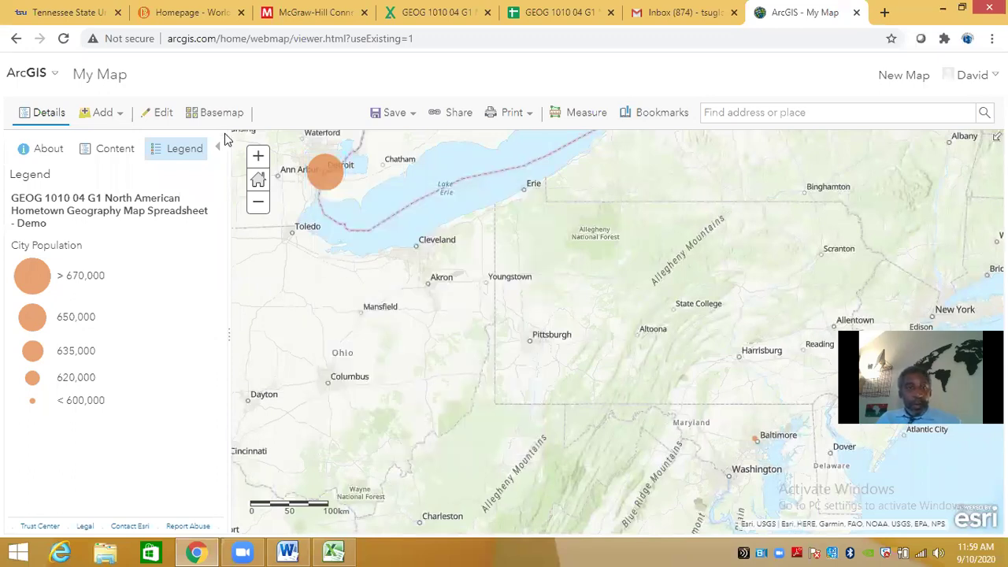
Switch to the Word assignment document, read instructions 9 and 10 on saving, sharing and demonstrating the map, and return to the ArcGIS map in Chrome
left_click(289, 552)
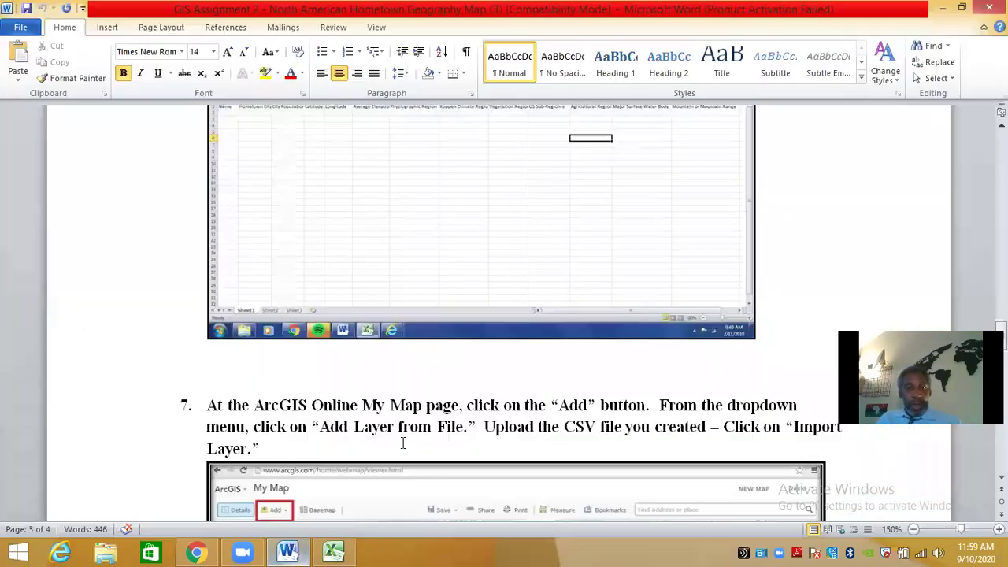
scroll(685, 436, "down", 15)
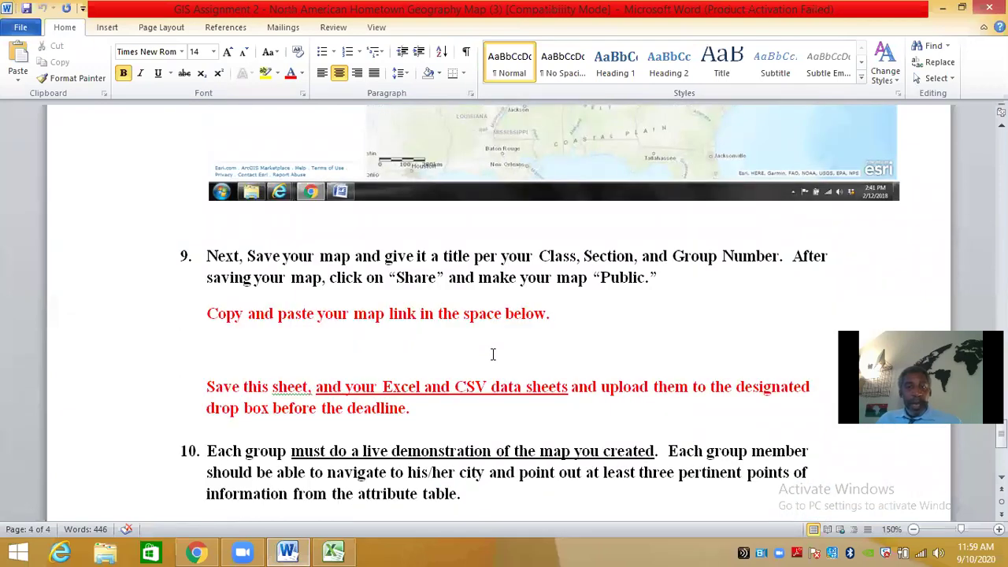
scroll(493, 354, "down", 4)
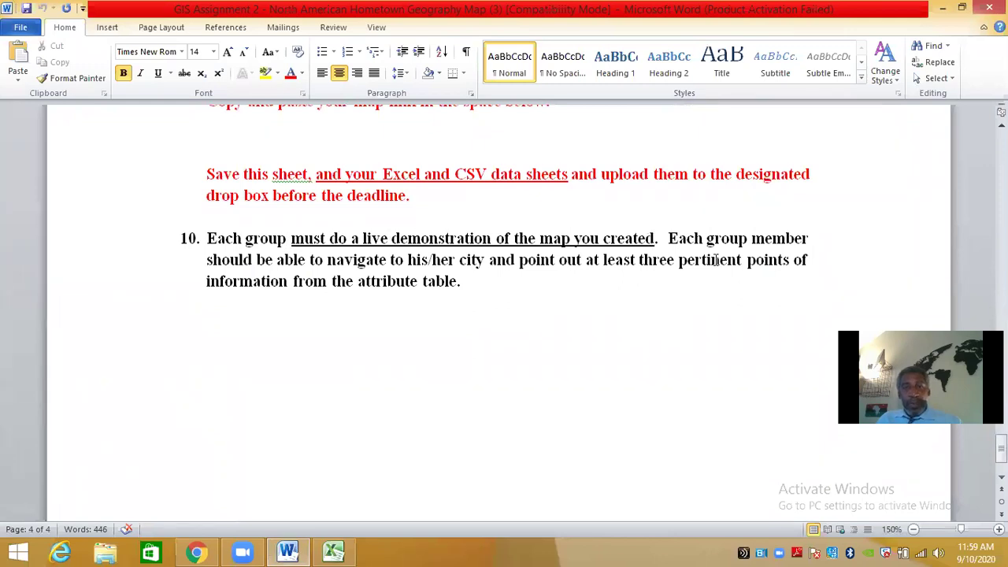
left_click(196, 552)
Change the map's basemap to Terrain with Labels
left_click_drag(297, 292, 361, 345)
left_click(217, 113)
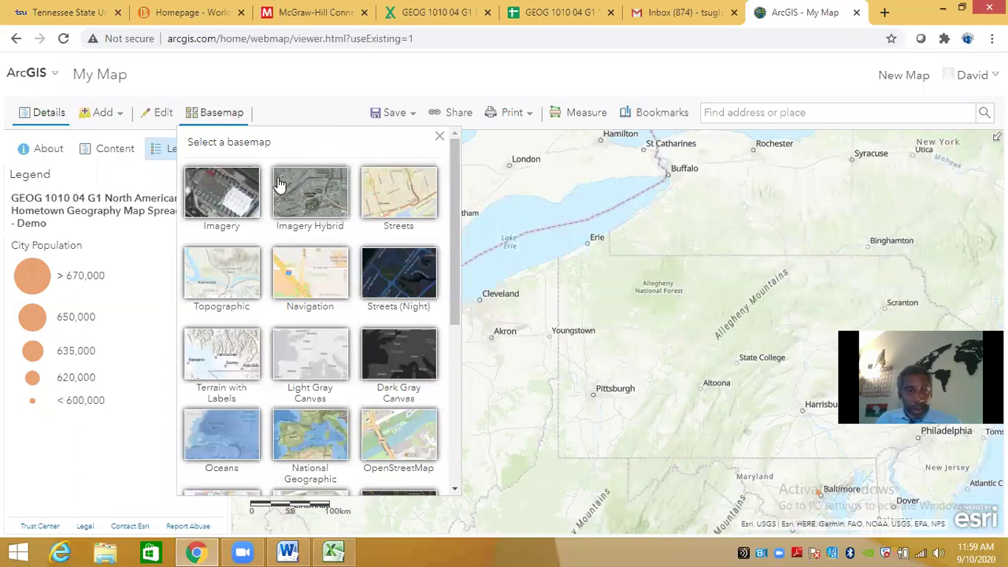
left_click(236, 354)
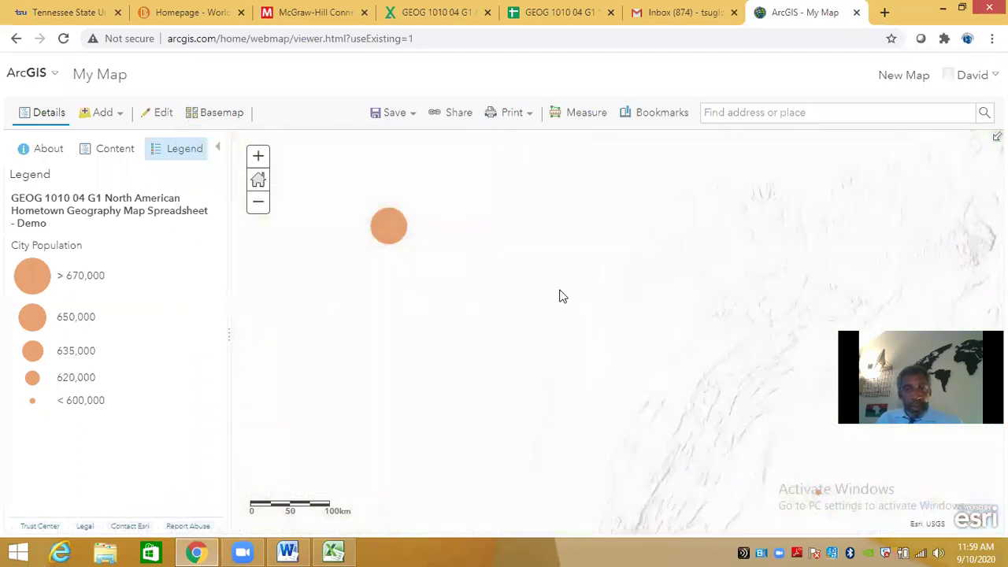
Measure a distance in miles from the Detroit symbol toward the Baltimore point, and close the measurement tool
scroll(473, 290, "down", 2)
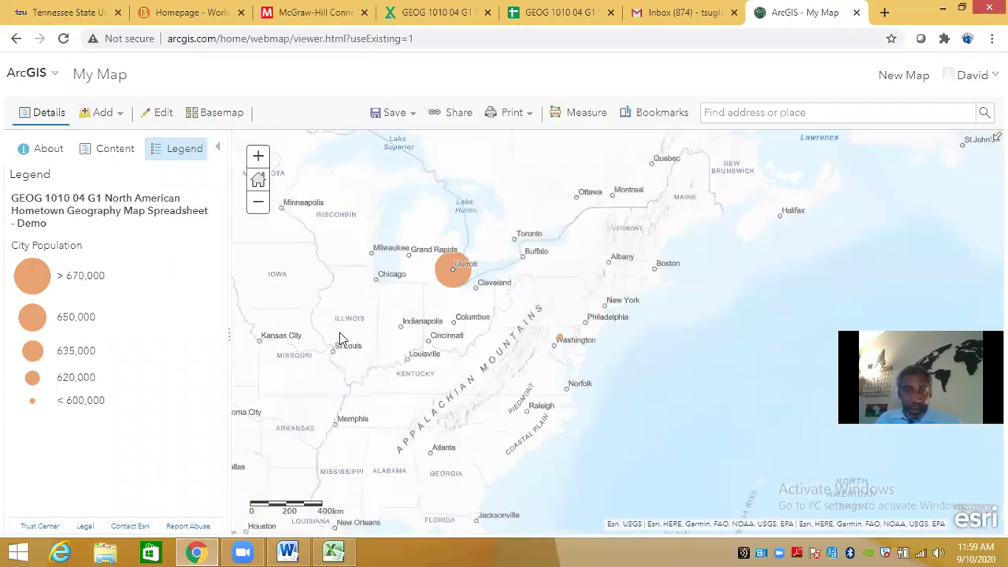
left_click(258, 202)
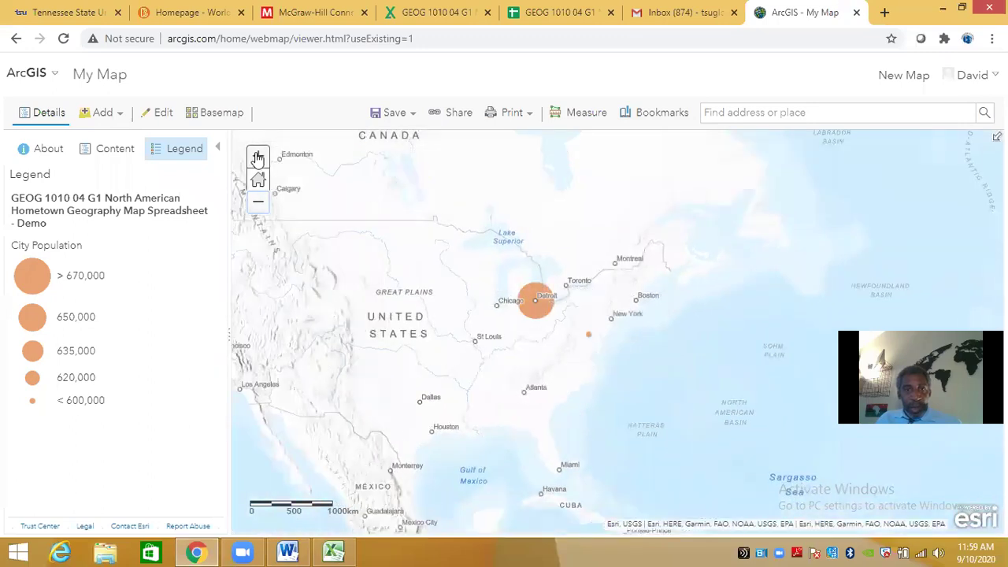
left_click(258, 158)
left_click(258, 160)
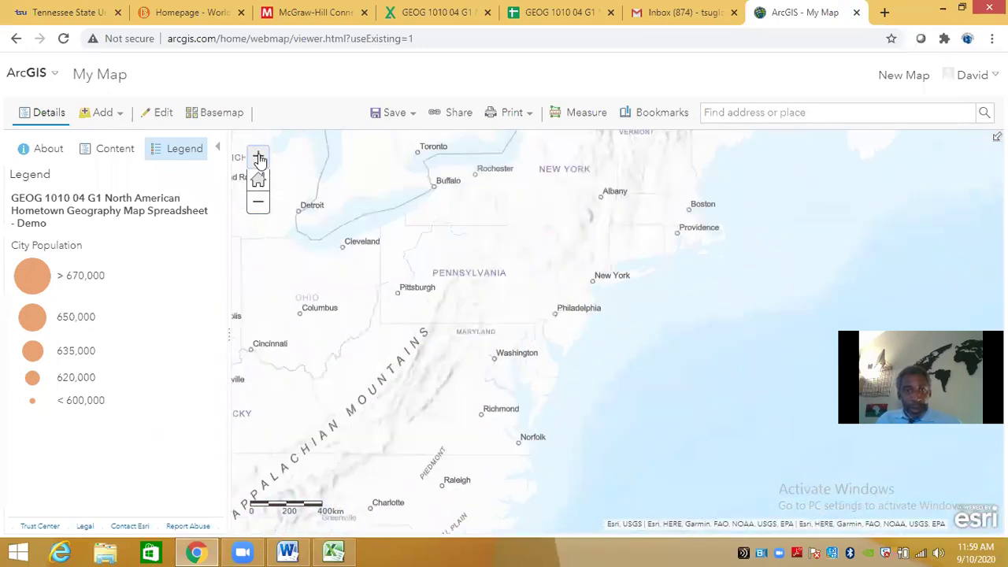
left_click_drag(452, 260, 618, 325)
left_click_drag(475, 333, 453, 301)
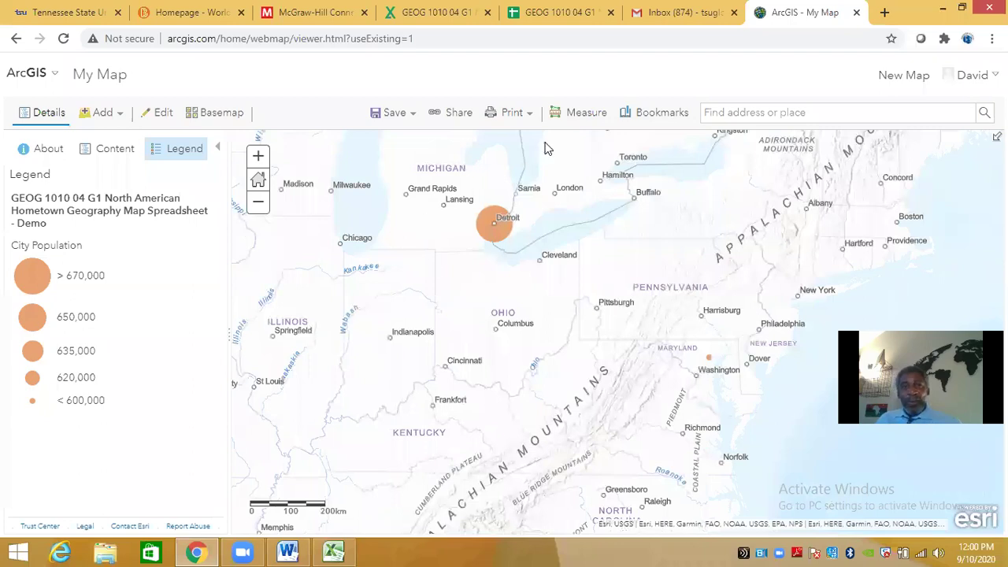
left_click(583, 114)
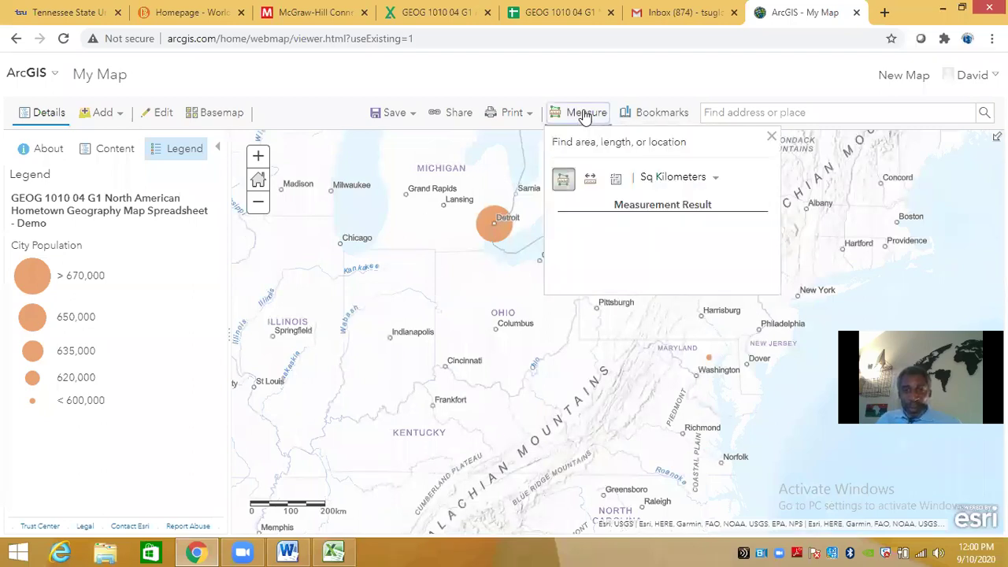
left_click(589, 180)
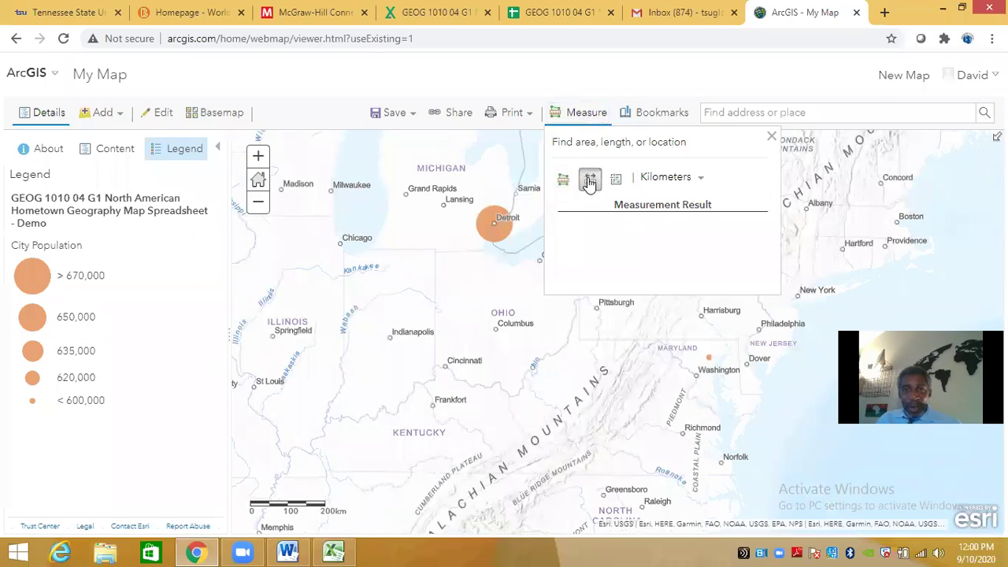
left_click(659, 177)
left_click(656, 197)
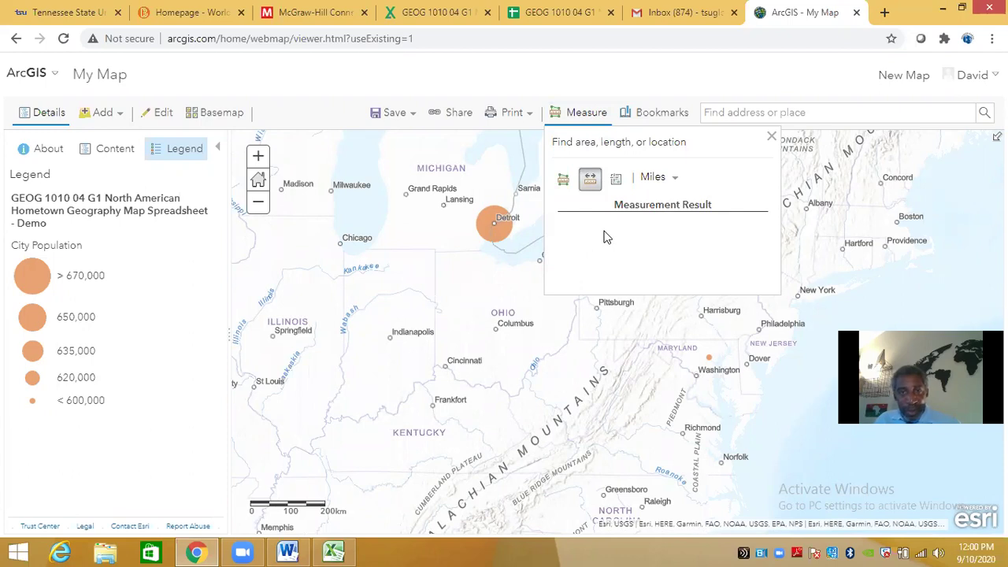
left_click(495, 232)
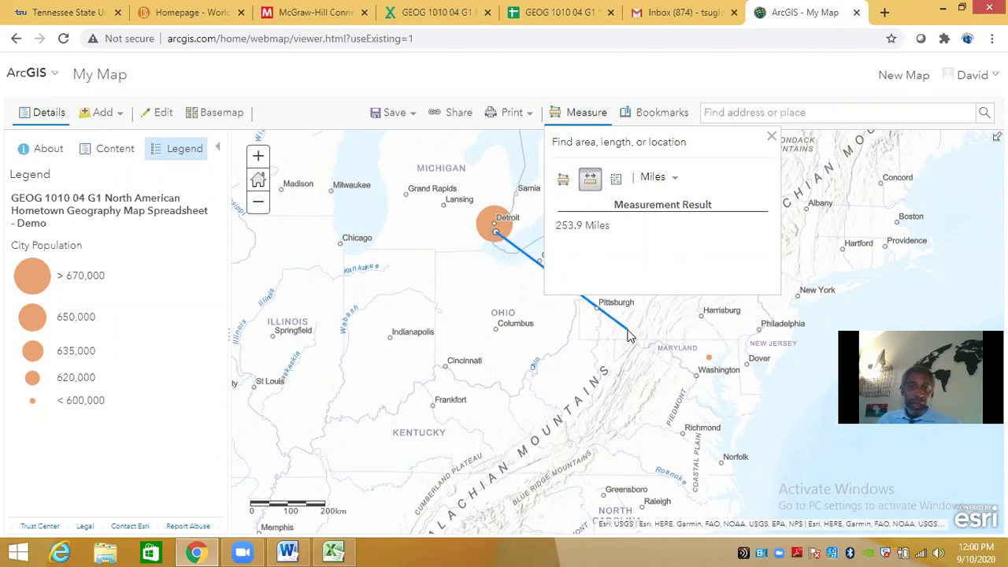
left_click(772, 136)
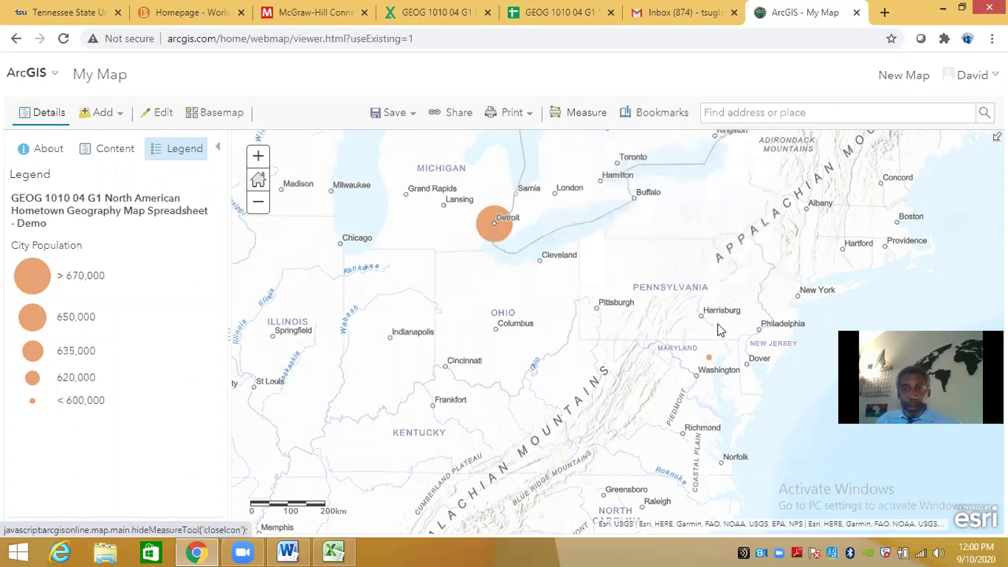
Change the map's basemap to National Geographic and display the map's list of layers
scroll(520, 356, "down", 1)
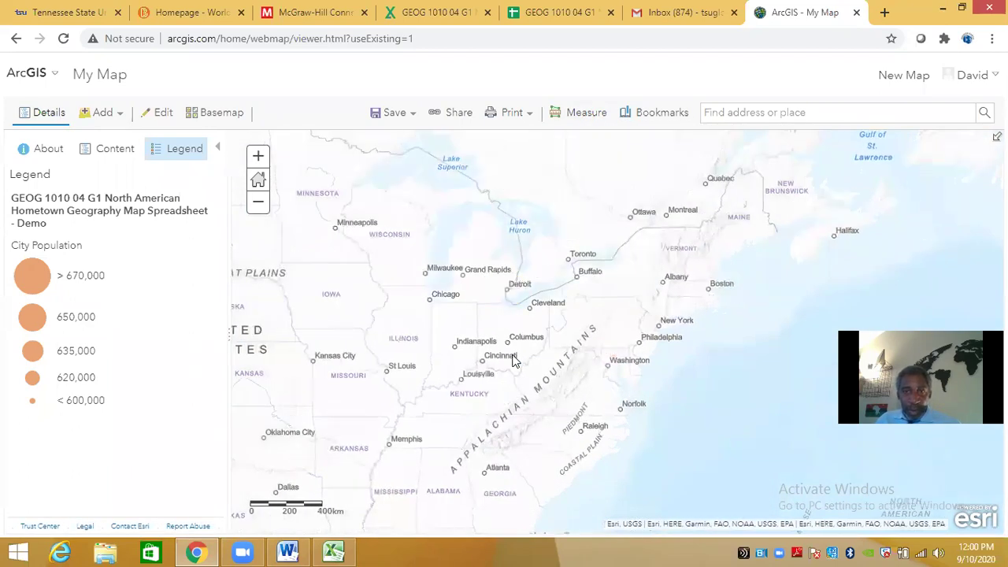
scroll(515, 356, "up", 1)
scroll(551, 326, "down", 1)
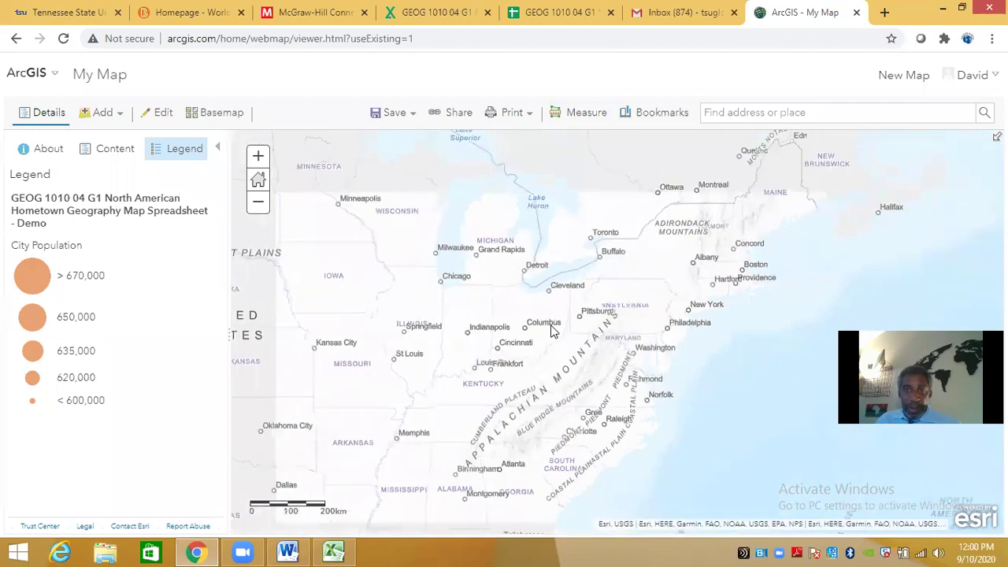
scroll(463, 331, "up", 1)
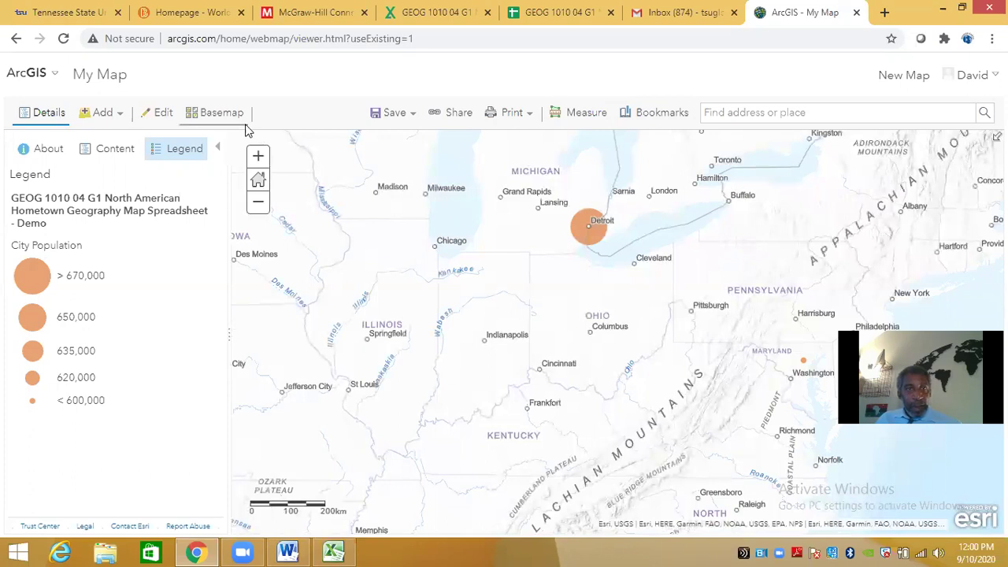
left_click(215, 112)
scroll(331, 370, "down", 1)
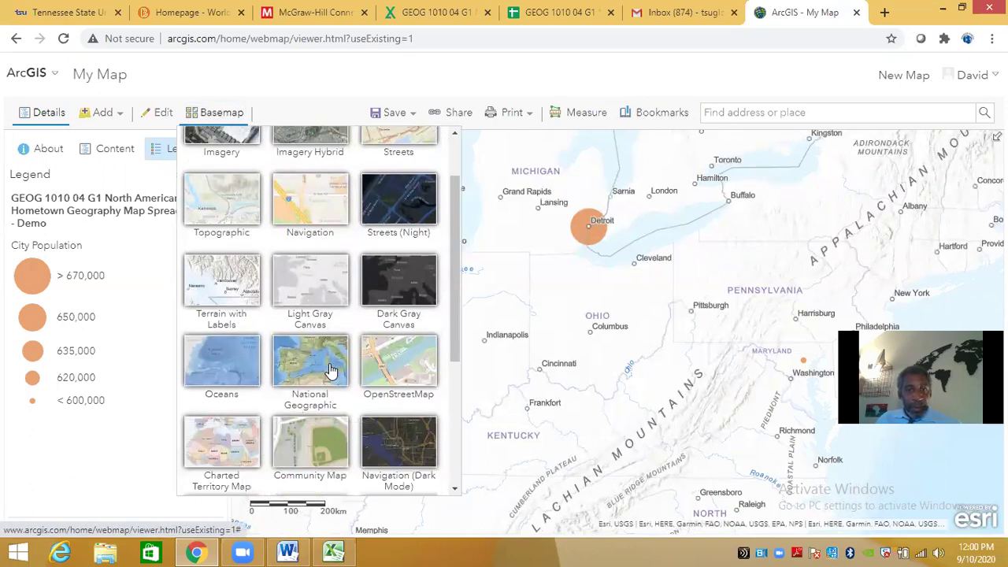
scroll(331, 370, "down", 2)
left_click(320, 219)
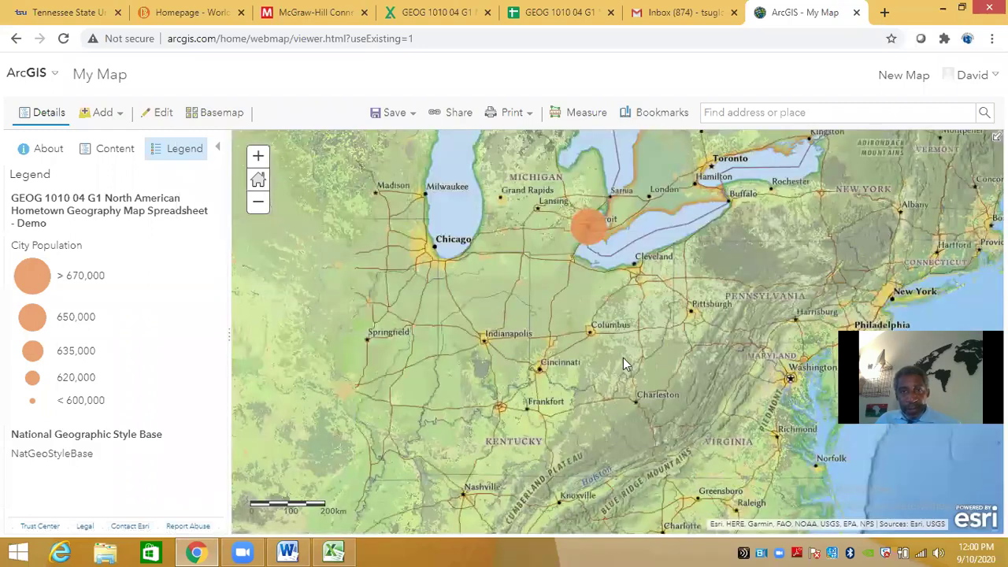
left_click(114, 152)
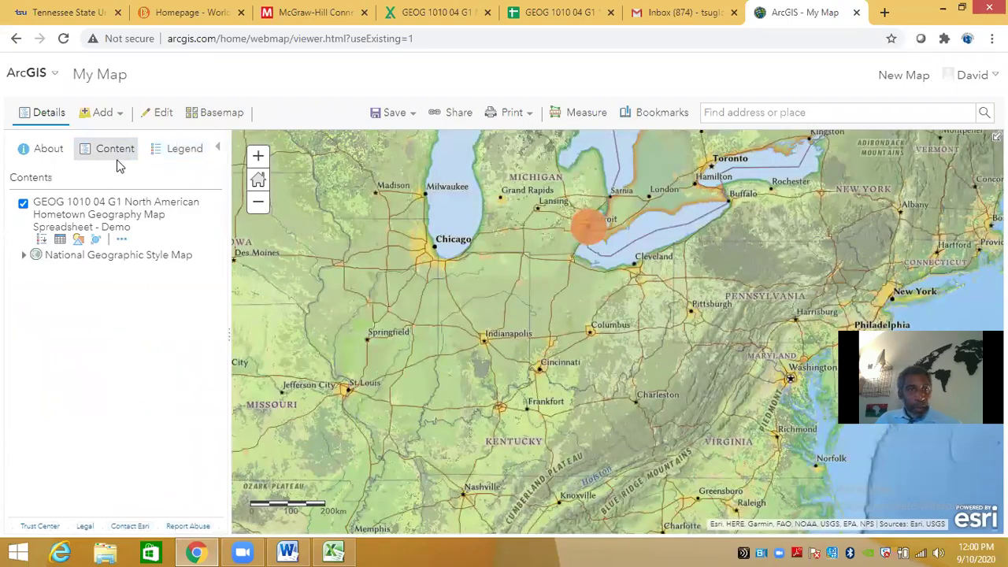
Restyle the hometown spreadsheet layer to show the Hometown City attribute with the Types (Unique symbols) drawing style
left_click(78, 239)
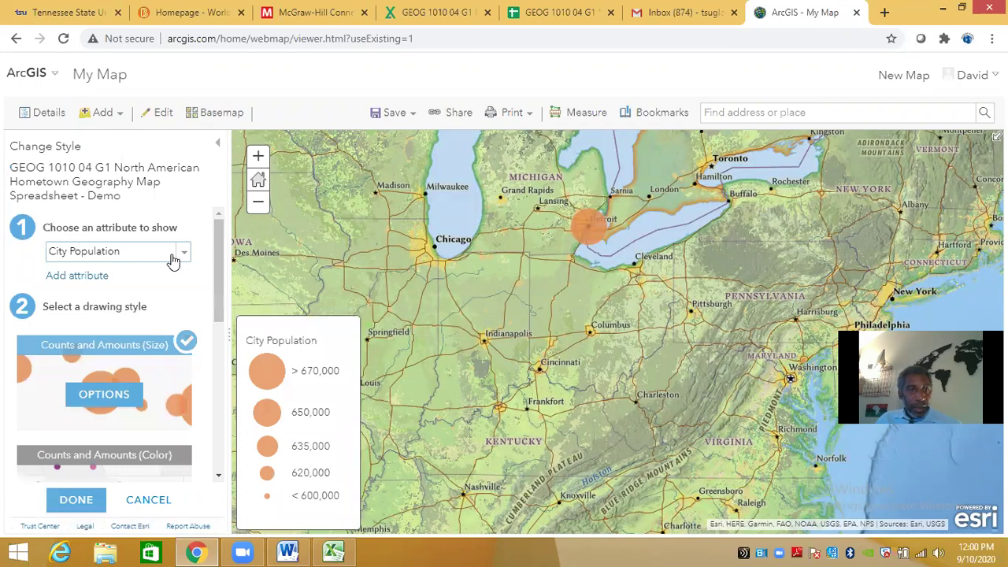
left_click(173, 256)
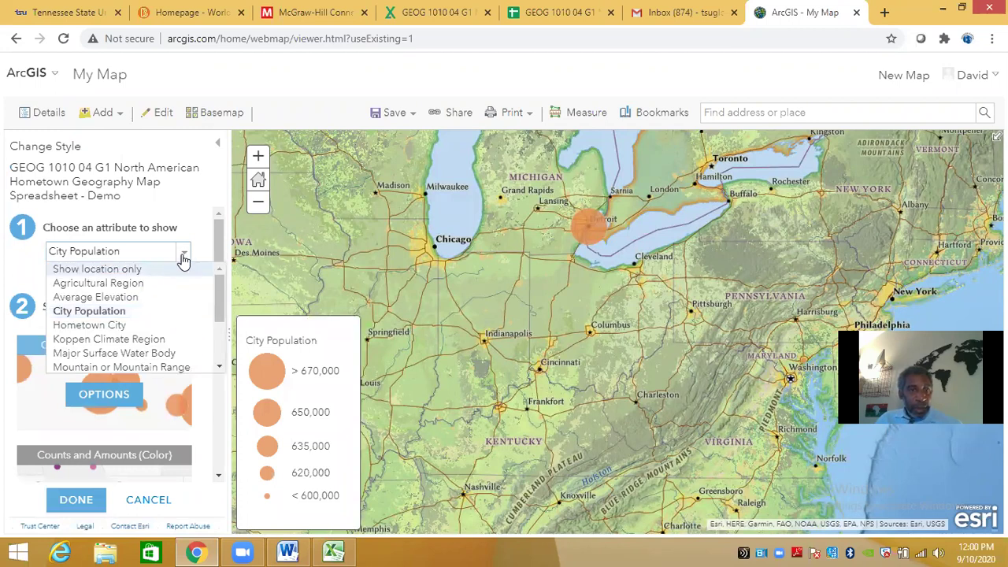
left_click(118, 325)
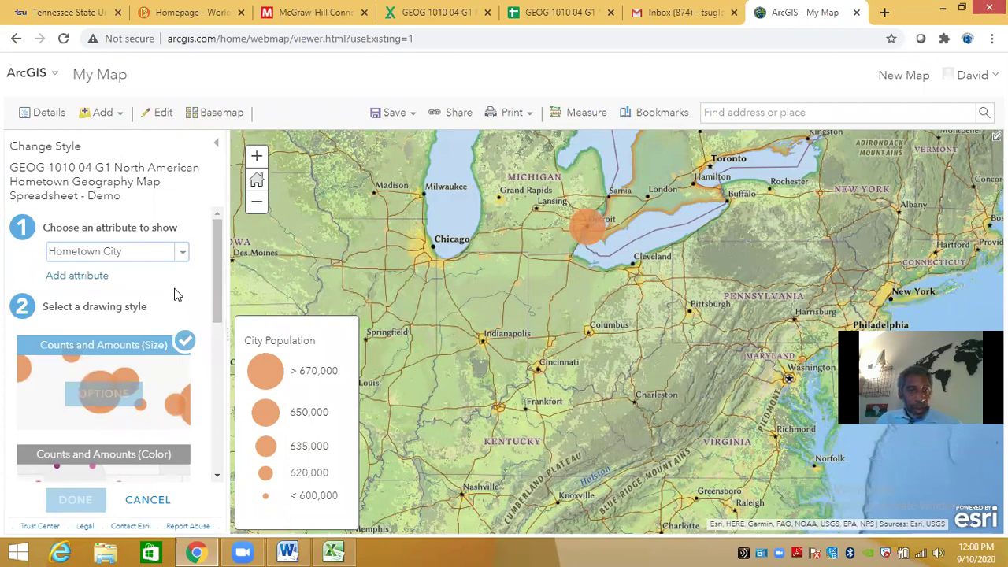
left_click(75, 500)
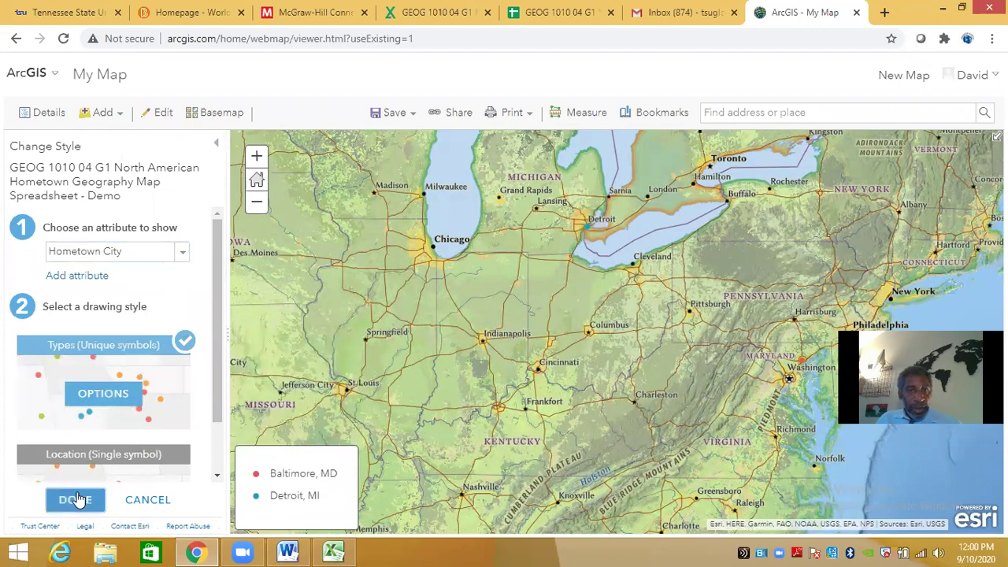
Examine the restyled map across the Great Lakes and Midwest region and display the legend of the hometown city symbols
scroll(541, 271, "up", 2)
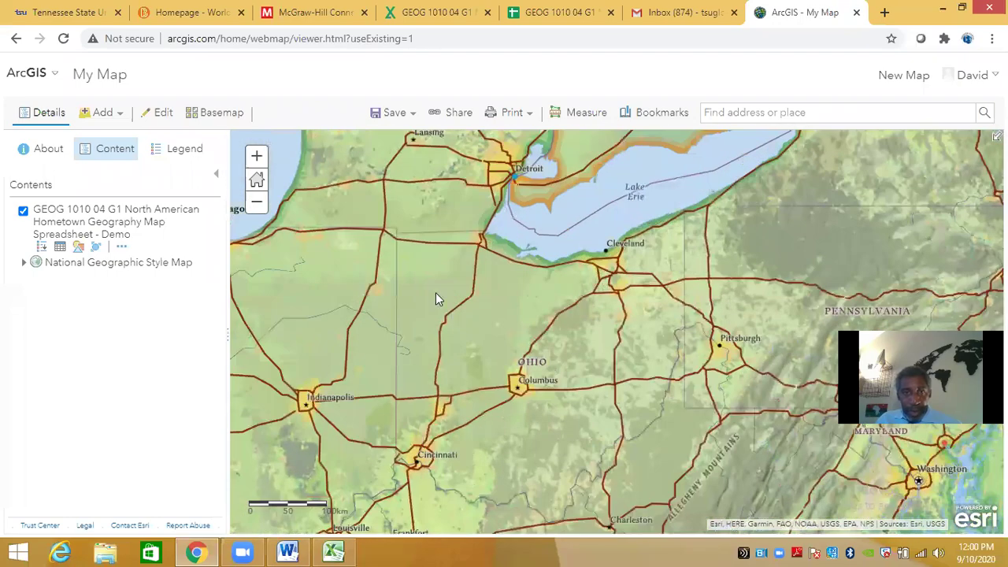
left_click_drag(476, 319, 420, 268)
left_click_drag(366, 316, 592, 308)
left_click_drag(505, 266, 661, 362)
left_click_drag(544, 310, 653, 193)
left_click_drag(541, 324, 429, 394)
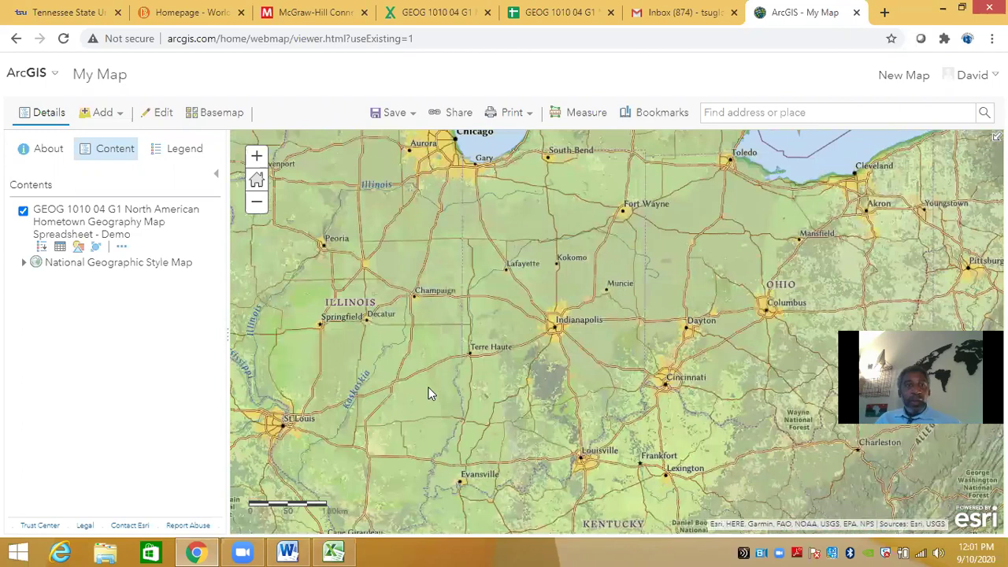
left_click(181, 153)
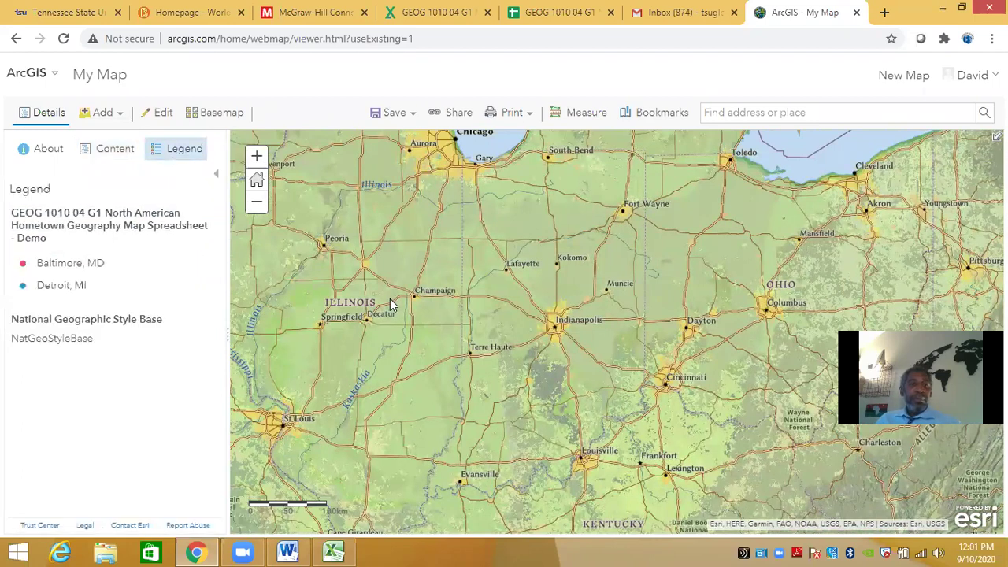
scroll(555, 387, "down", 1)
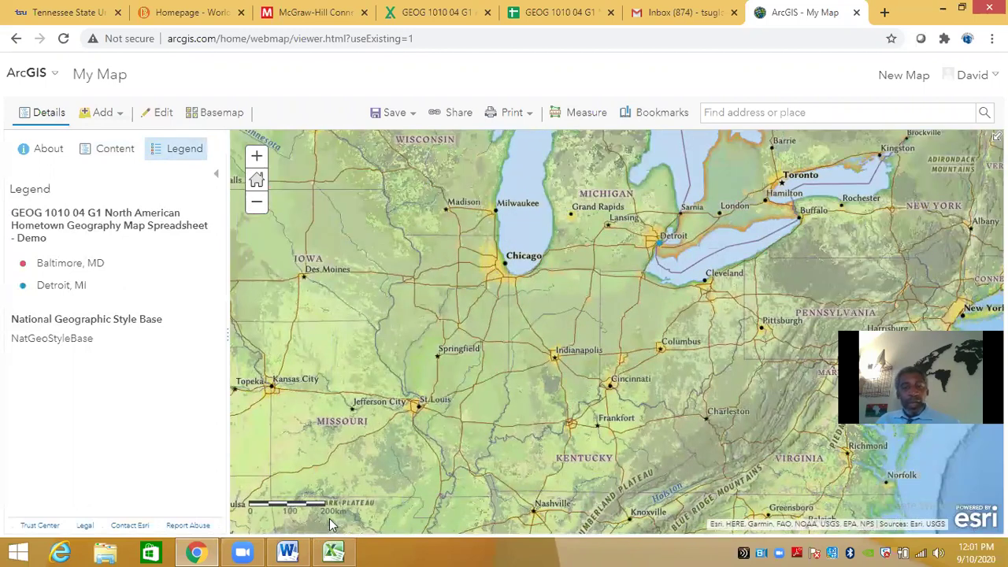
Switch to the Word assignment document and place the cursor in the blank space for the map link under instruction 9
left_click(287, 551)
scroll(476, 384, "up", 3)
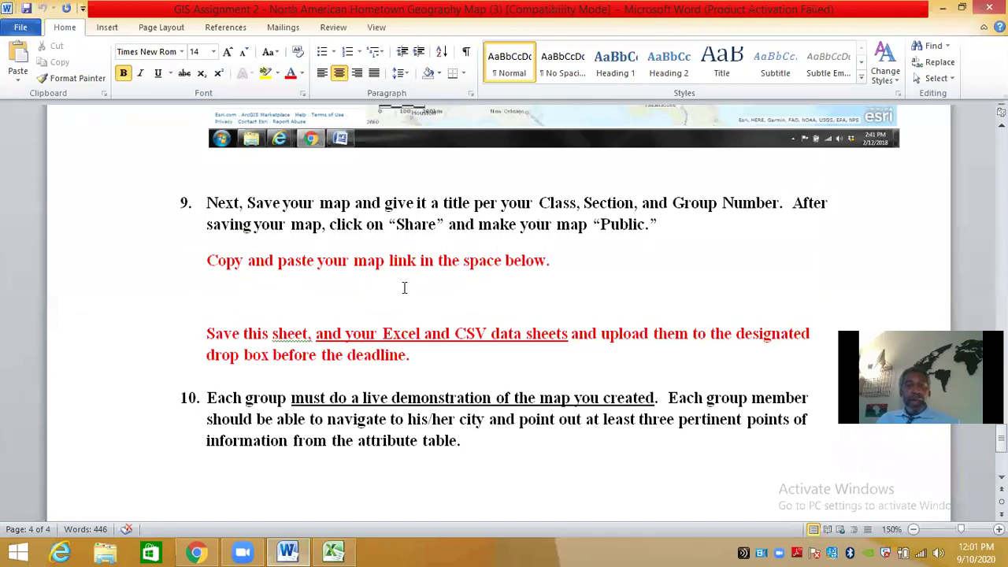
left_click(190, 296)
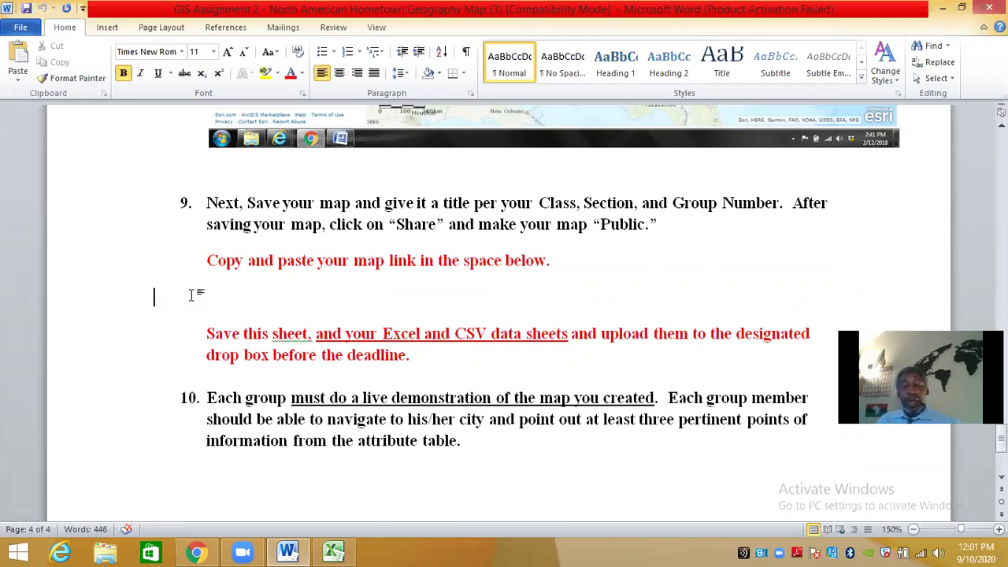